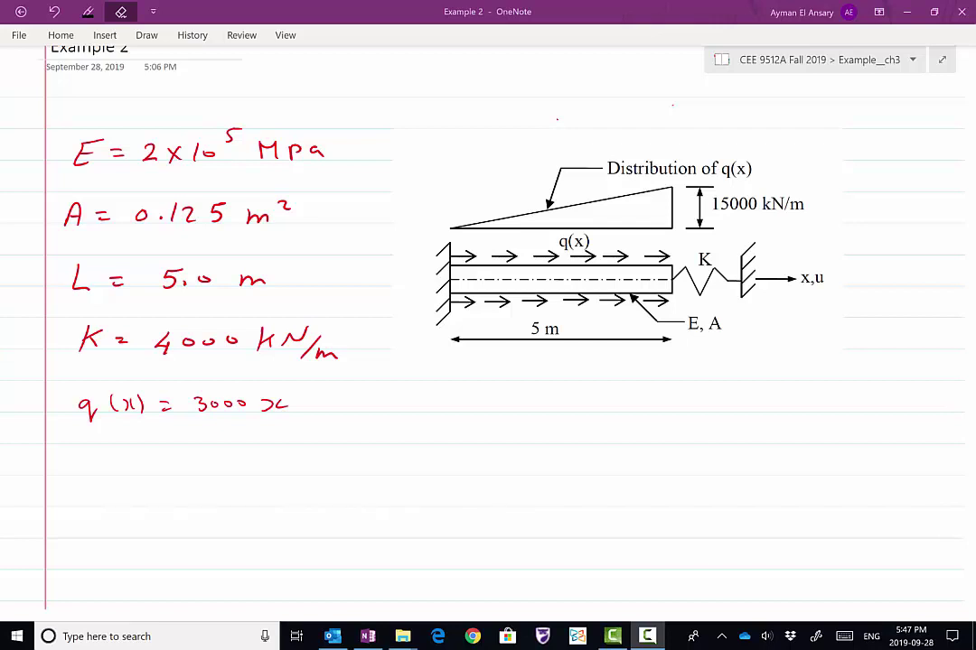
# With the red pen, trace the first load arrow, the bar's centreline and the x-axis, and underline u with a direction arrow
pyautogui.click(147, 34)
pyautogui.click(167, 86)
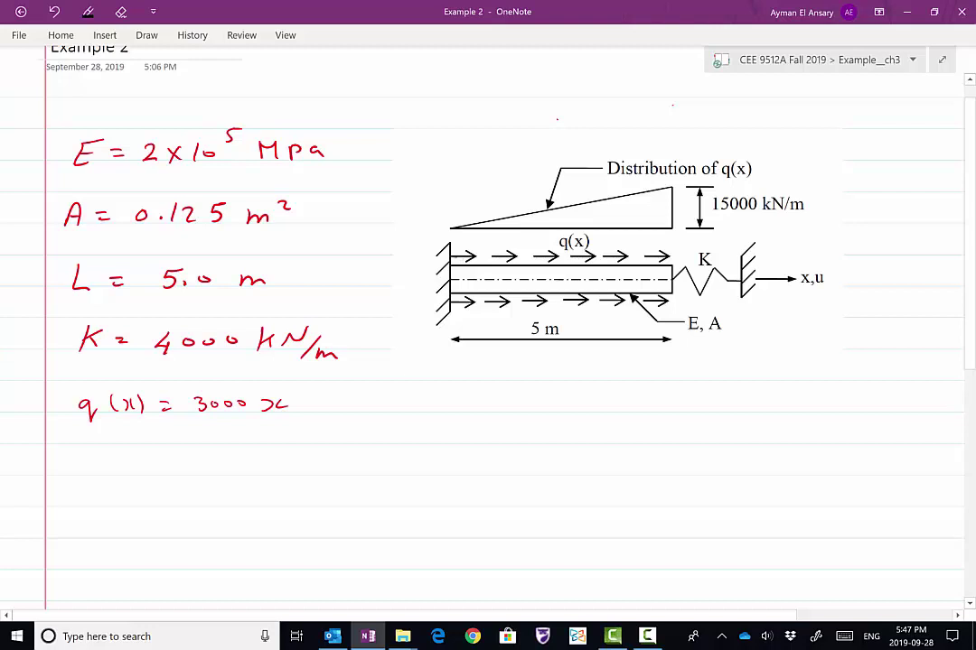
pyautogui.moveTo(450, 257); pyautogui.dragTo(510, 258)
pyautogui.moveTo(453, 279); pyautogui.dragTo(506, 279)
pyautogui.moveTo(594, 279); pyautogui.dragTo(720, 279)
pyautogui.moveTo(781, 278); pyautogui.dragTo(793, 279)
pyautogui.moveTo(822, 289); pyautogui.dragTo(841, 304)
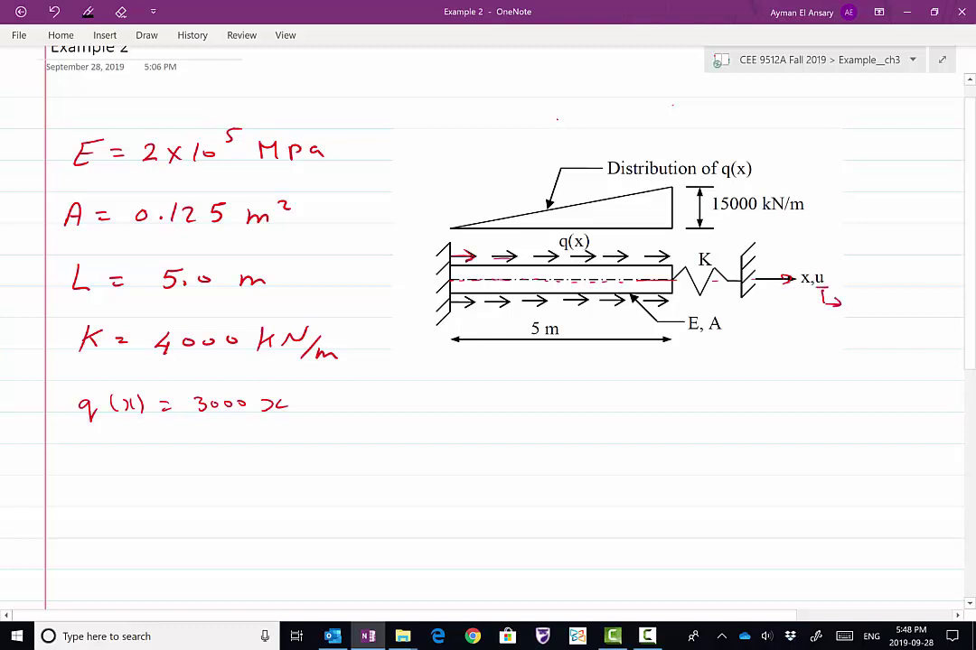
# Annotate the load triangle with an arrow to the note "linear variation" and underline q(x)
pyautogui.moveTo(502, 215)
pyautogui.mouseDown()
pyautogui.moveTo(529, 136)
pyautogui.moveTo(756, 117)
pyautogui.mouseUp()
pyautogui.moveTo(721, 182); pyautogui.dragTo(750, 180)
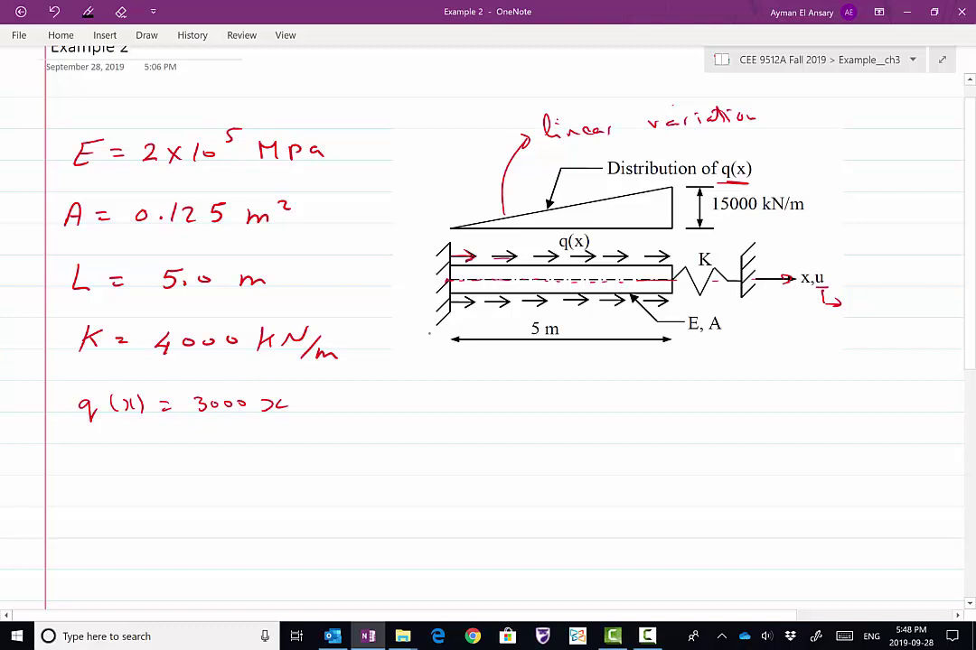
# Number the bar's ends 1 and 2 in circles, underline 15000 kN/m, and write u1 = 0 below the fixed end
pyautogui.moveTo(416, 316)
pyautogui.mouseDown()
pyautogui.moveTo(414, 333)
pyautogui.moveTo(411, 315)
pyautogui.mouseUp()
pyautogui.moveTo(676, 297); pyautogui.dragTo(684, 307)
pyautogui.moveTo(688, 295); pyautogui.dragTo(673, 296)
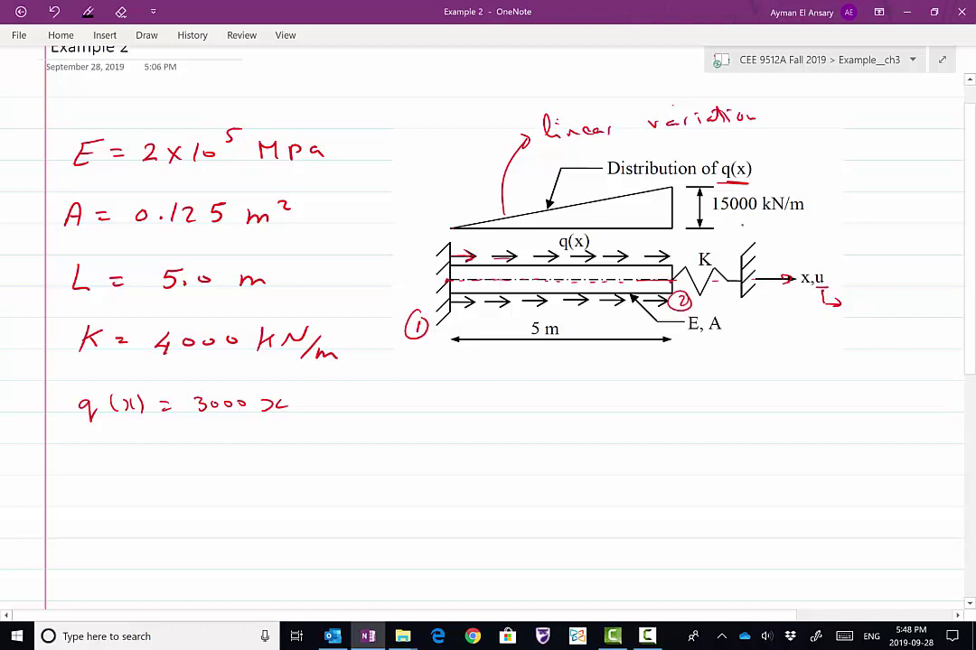
pyautogui.moveTo(714, 218); pyautogui.dragTo(777, 218)
pyautogui.moveTo(447, 281); pyautogui.dragTo(448, 280)
pyautogui.moveTo(412, 367)
pyautogui.mouseDown()
pyautogui.moveTo(432, 382)
pyautogui.moveTo(466, 370)
pyautogui.mouseUp()
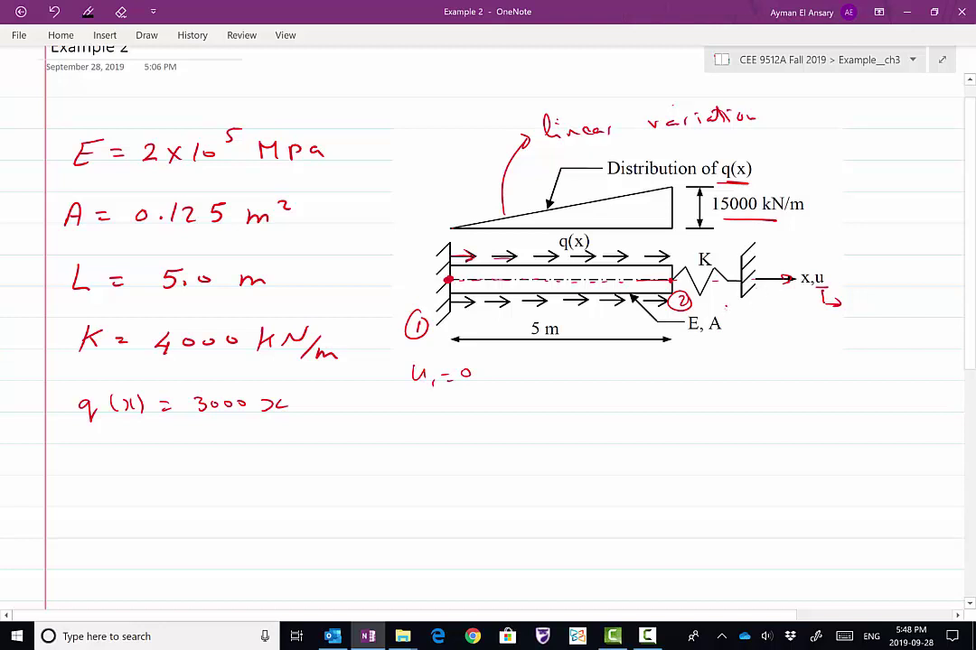
# Underline the spring stiffness 4000 and label the bar as element 1 in a square
pyautogui.moveTo(149, 366); pyautogui.dragTo(235, 363)
pyautogui.moveTo(569, 312)
pyautogui.mouseDown()
pyautogui.moveTo(570, 323)
pyautogui.moveTo(580, 308)
pyautogui.mouseUp()
pyautogui.moveTo(561, 309)
pyautogui.mouseDown()
pyautogui.moveTo(561, 328)
pyautogui.moveTo(578, 326)
pyautogui.mouseUp()
pyautogui.moveTo(560, 328); pyautogui.dragTo(579, 328)
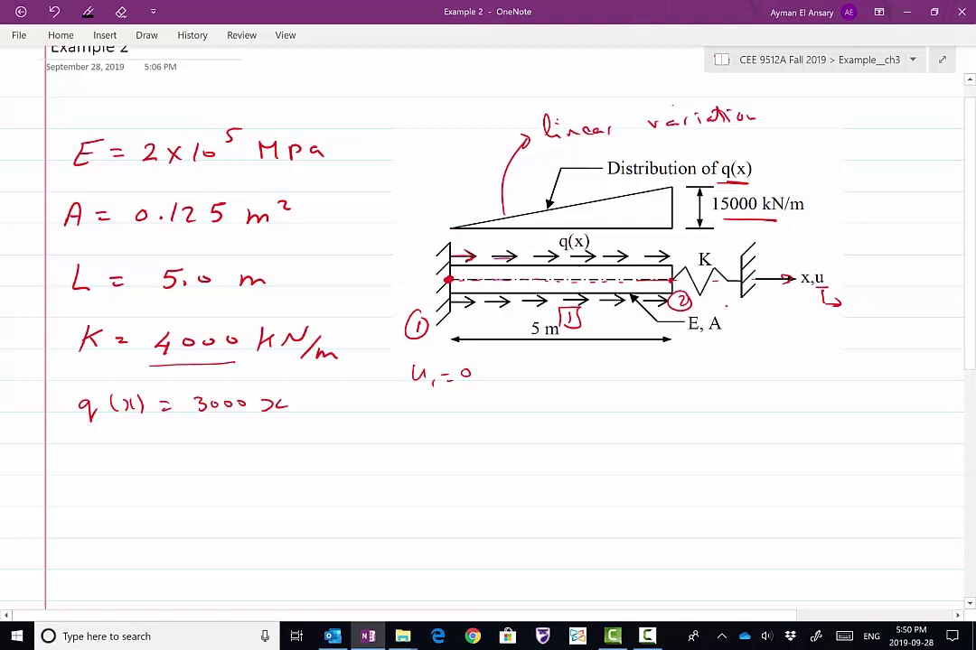
# Handwrite the heading "Exact solution" below the bar diagram
pyautogui.moveTo(426, 427)
pyautogui.mouseDown()
pyautogui.moveTo(438, 425)
pyautogui.moveTo(435, 444)
pyautogui.mouseUp()
pyautogui.moveTo(441, 431)
pyautogui.mouseDown()
pyautogui.moveTo(451, 435)
pyautogui.moveTo(442, 444)
pyautogui.mouseUp()
pyautogui.moveTo(460, 433); pyautogui.dragTo(460, 444)
pyautogui.moveTo(473, 433)
pyautogui.mouseDown()
pyautogui.moveTo(467, 440)
pyautogui.moveTo(489, 442)
pyautogui.mouseUp()
pyautogui.moveTo(493, 423)
pyautogui.mouseDown()
pyautogui.moveTo(492, 443)
pyautogui.moveTo(499, 428)
pyautogui.moveTo(511, 443)
pyautogui.moveTo(532, 443)
pyautogui.mouseUp()
pyautogui.moveTo(543, 425)
pyautogui.mouseDown()
pyautogui.moveTo(545, 443)
pyautogui.moveTo(592, 441)
pyautogui.mouseUp()
pyautogui.moveTo(601, 427)
pyautogui.mouseDown()
pyautogui.moveTo(596, 442)
pyautogui.moveTo(612, 430)
pyautogui.mouseUp()
pyautogui.moveTo(614, 435); pyautogui.dragTo(625, 437)
pyautogui.moveTo(633, 441); pyautogui.dragTo(646, 441)
pyautogui.click(648, 428)
# Handwrite "Quadratic (2nd order) variation in axial stresses" under the "Exact solution" heading
pyautogui.moveTo(409, 488)
pyautogui.mouseDown()
pyautogui.moveTo(414, 503)
pyautogui.moveTo(458, 503)
pyautogui.moveTo(472, 486)
pyautogui.moveTo(489, 494)
pyautogui.mouseUp()
pyautogui.click(480, 504)
pyautogui.moveTo(499, 495)
pyautogui.mouseDown()
pyautogui.moveTo(492, 503)
pyautogui.moveTo(508, 503)
pyautogui.mouseUp()
pyautogui.moveTo(498, 495); pyautogui.dragTo(517, 504)
pyautogui.moveTo(529, 496)
pyautogui.mouseDown()
pyautogui.moveTo(522, 502)
pyautogui.moveTo(565, 511)
pyautogui.moveTo(617, 485)
pyautogui.moveTo(641, 499)
pyautogui.moveTo(707, 494)
pyautogui.moveTo(715, 512)
pyautogui.moveTo(898, 502)
pyautogui.mouseUp()
pyautogui.click(736, 495)
pyautogui.moveTo(455, 531); pyautogui.dragTo(498, 537)
pyautogui.moveTo(504, 529); pyautogui.dragTo(517, 537)
pyautogui.moveTo(525, 523)
pyautogui.mouseDown()
pyautogui.moveTo(530, 537)
pyautogui.moveTo(583, 537)
pyautogui.mouseUp()
pyautogui.click(497, 524)
pyautogui.moveTo(592, 531); pyautogui.dragTo(665, 537)
pyautogui.moveTo(669, 529); pyautogui.dragTo(683, 539)
# Draw vertical projection lines up from both bar ends and a horizontal baseline between them above the diagram
pyautogui.scroll(1, 488, 325)
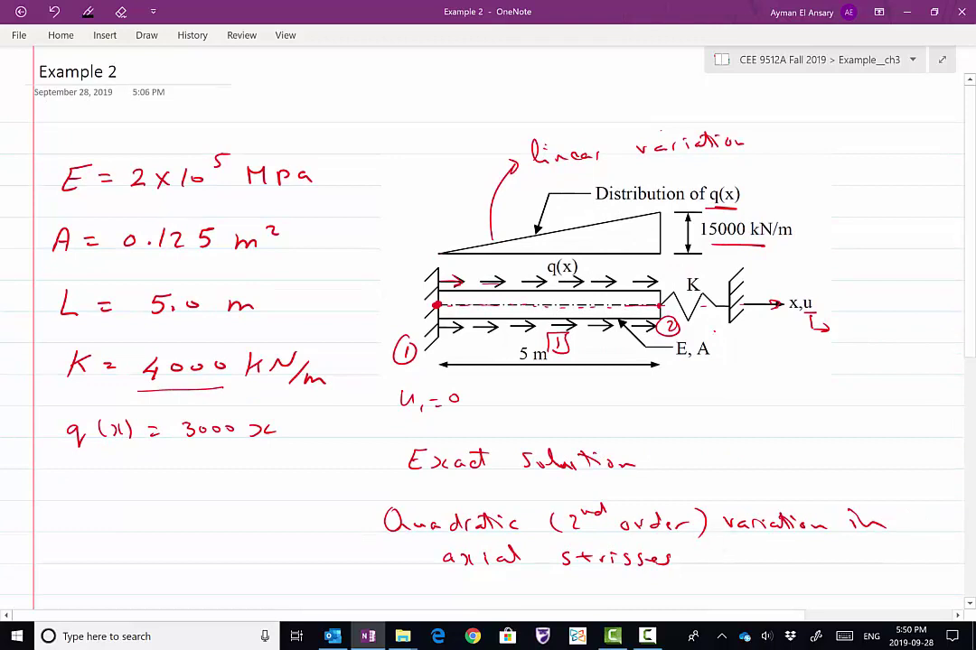
pyautogui.moveTo(438, 257); pyautogui.dragTo(451, 63)
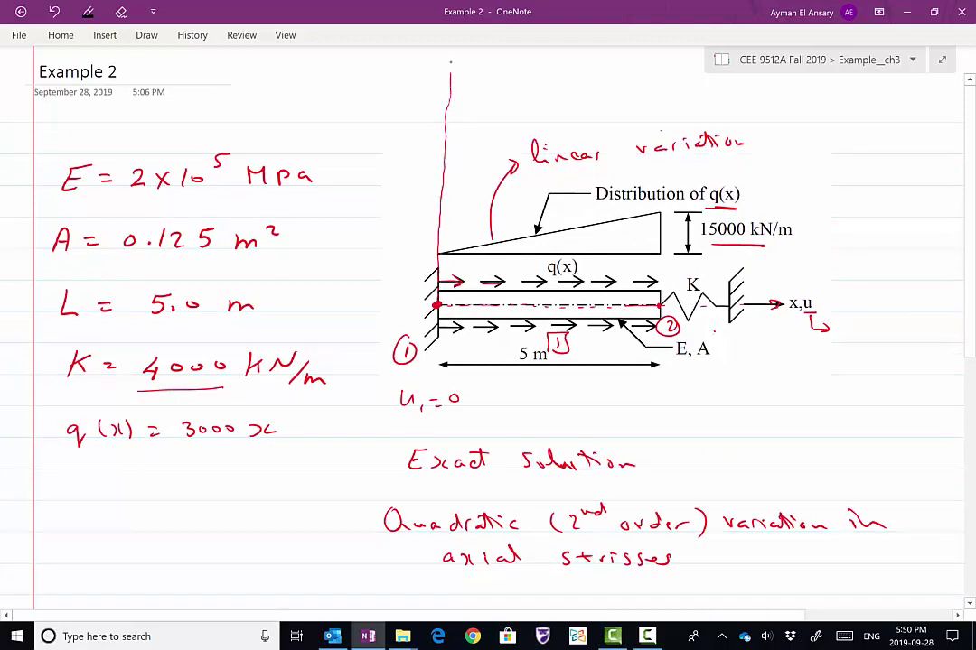
pyautogui.moveTo(661, 307); pyautogui.dragTo(677, 72)
pyautogui.moveTo(445, 120); pyautogui.dragTo(671, 117)
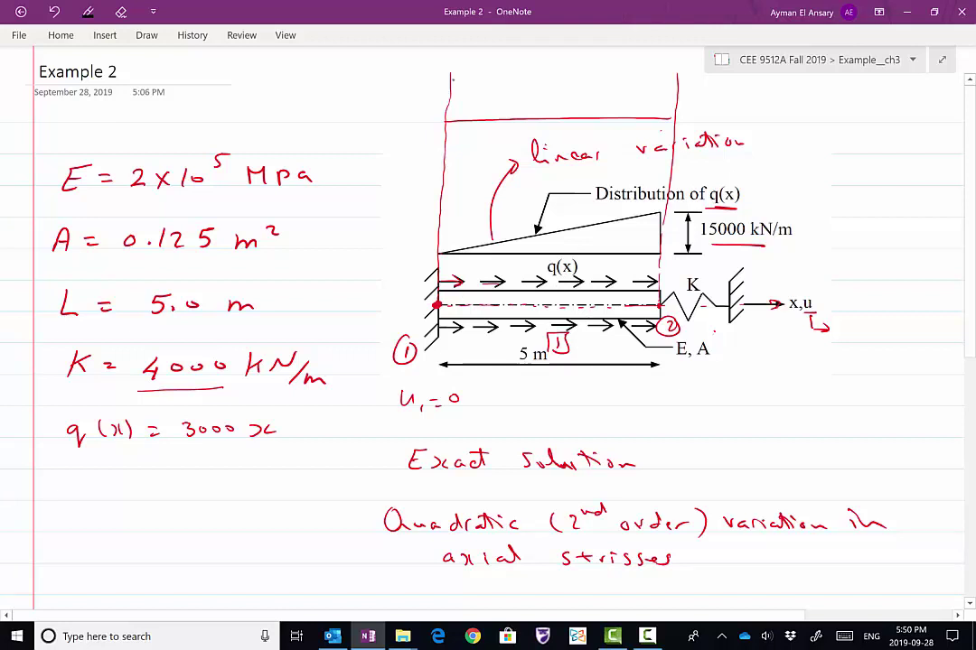
# With a blue pen, sketch the stress ordinate at the fixed end and a dashed curve falling to just below the baseline at the spring end
pyautogui.click(144, 35)
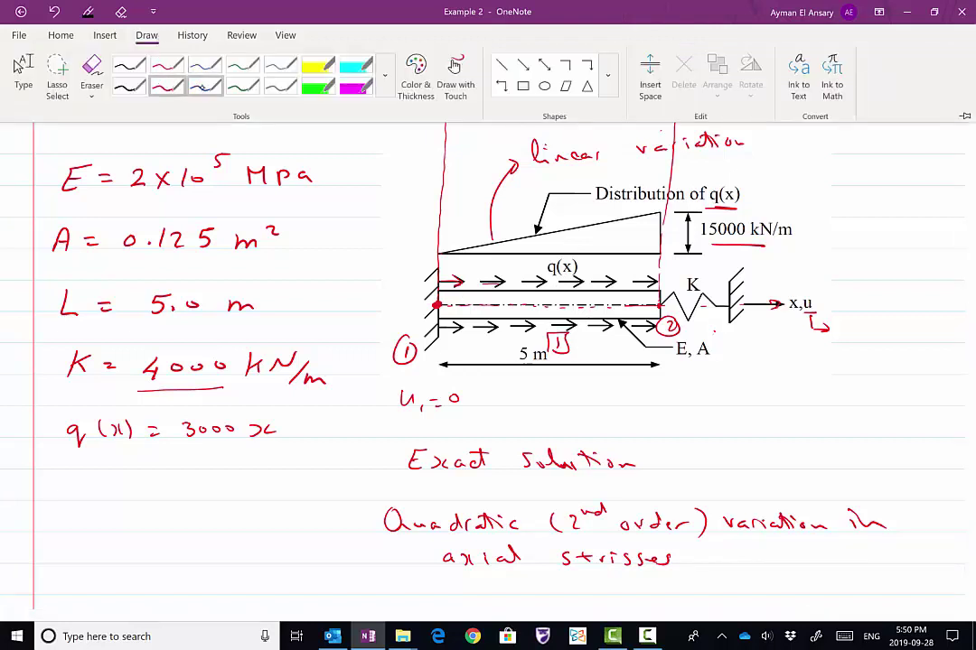
pyautogui.click(202, 89)
pyautogui.moveTo(451, 58); pyautogui.dragTo(449, 119)
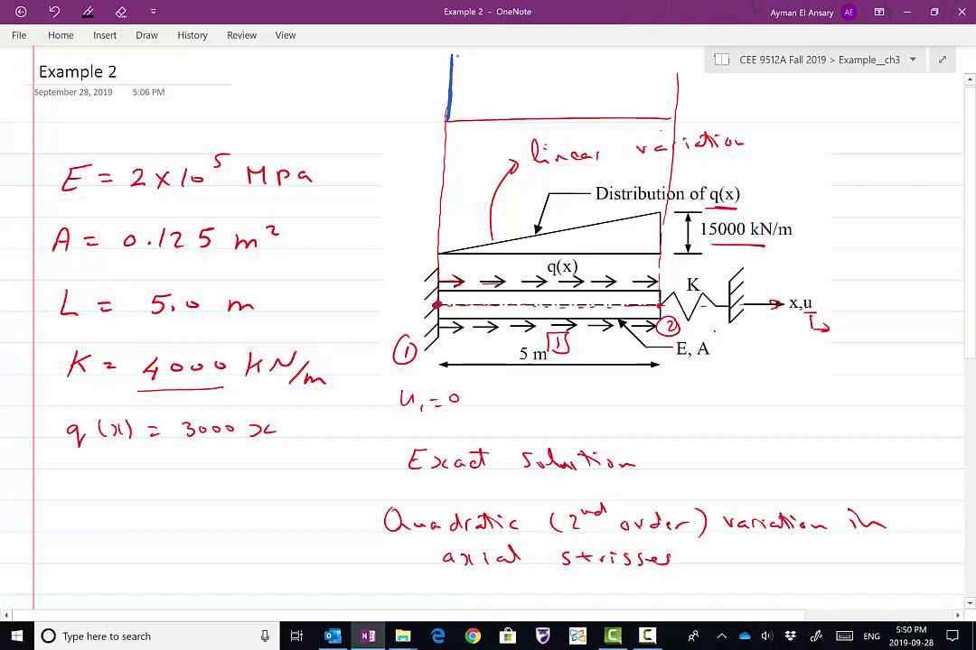
pyautogui.moveTo(461, 56); pyautogui.dragTo(467, 56)
pyautogui.moveTo(471, 56); pyautogui.dragTo(493, 59)
pyautogui.moveTo(499, 60); pyautogui.dragTo(505, 59)
pyautogui.moveTo(510, 61); pyautogui.dragTo(521, 60)
pyautogui.moveTo(616, 88); pyautogui.dragTo(637, 101)
pyautogui.moveTo(641, 103); pyautogui.dragTo(649, 109)
pyautogui.moveTo(661, 118); pyautogui.dragTo(671, 125)
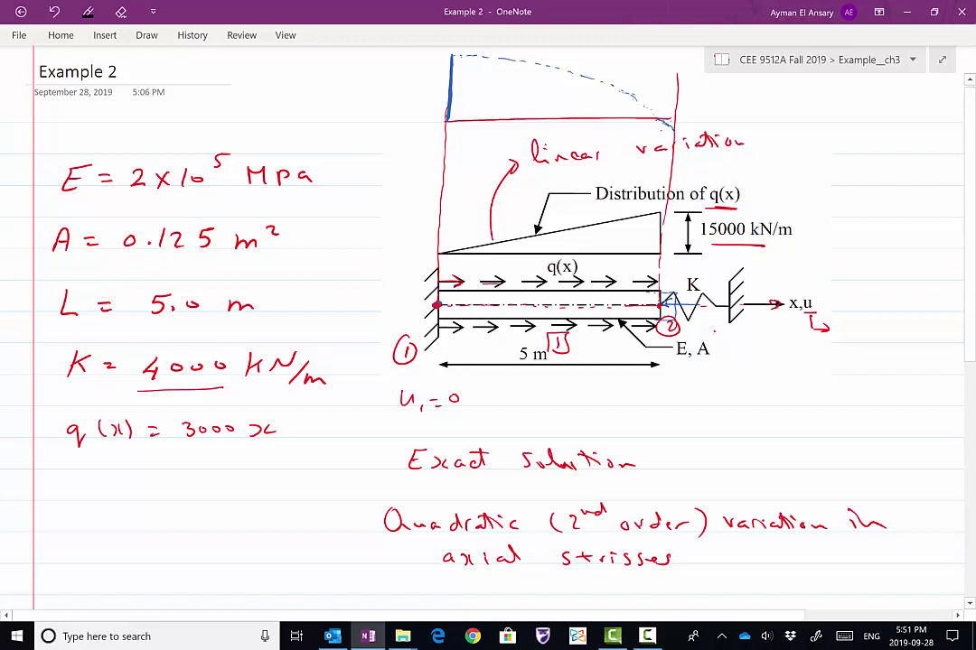
# Label the stress curve's spring-end part "Compressive stresses" with an arrow and sketch the bar segment at node 2
pyautogui.moveTo(669, 123); pyautogui.dragTo(695, 127)
pyautogui.moveTo(646, 293); pyautogui.dragTo(646, 318)
pyautogui.moveTo(730, 115)
pyautogui.mouseDown()
pyautogui.moveTo(728, 125)
pyautogui.moveTo(759, 127)
pyautogui.moveTo(823, 118)
pyautogui.mouseUp()
pyautogui.click(836, 116)
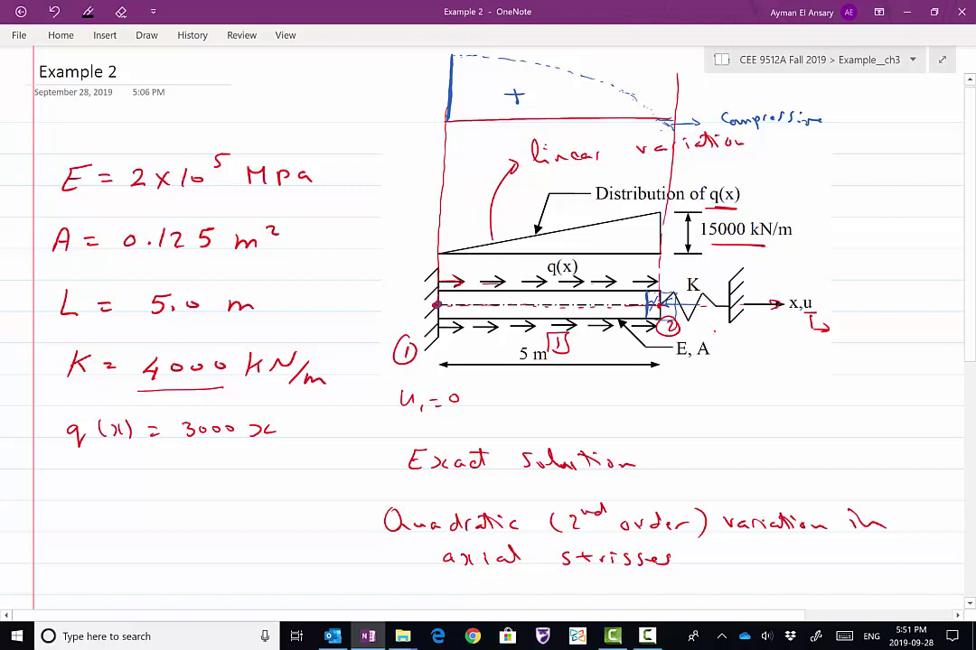
pyautogui.moveTo(845, 113); pyautogui.dragTo(920, 115)
# Draw an arrow from the spring K to the underlined note "Spring"
pyautogui.moveTo(701, 316)
pyautogui.mouseDown()
pyautogui.moveTo(743, 379)
pyautogui.moveTo(854, 383)
pyautogui.mouseUp()
pyautogui.click(814, 380)
pyautogui.moveTo(777, 392); pyautogui.dragTo(869, 391)
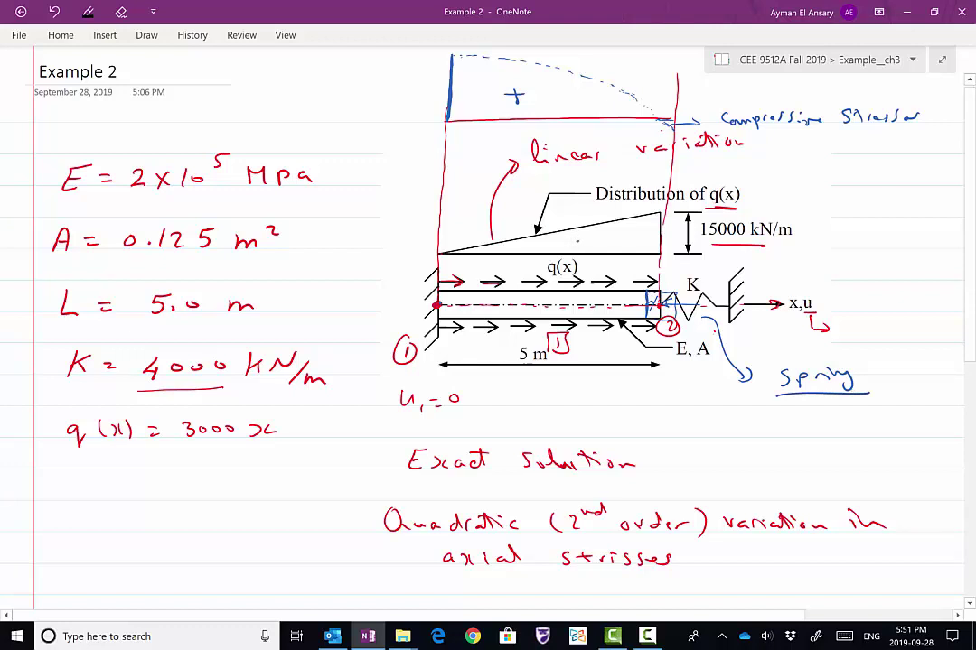
# Copy the bar diagram picture, paste it into the blank area further down the page, and shift it slightly up and to the left
pyautogui.rightClick(572, 305)
pyautogui.click(598, 329)
pyautogui.scroll(-7, 605, 266)
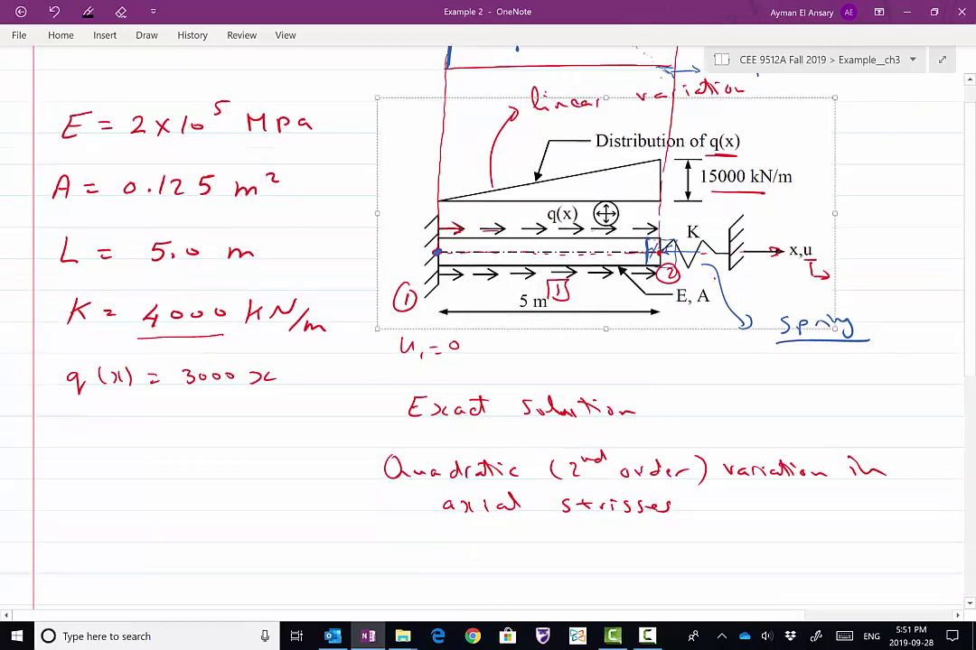
pyautogui.scroll(4, 606, 112)
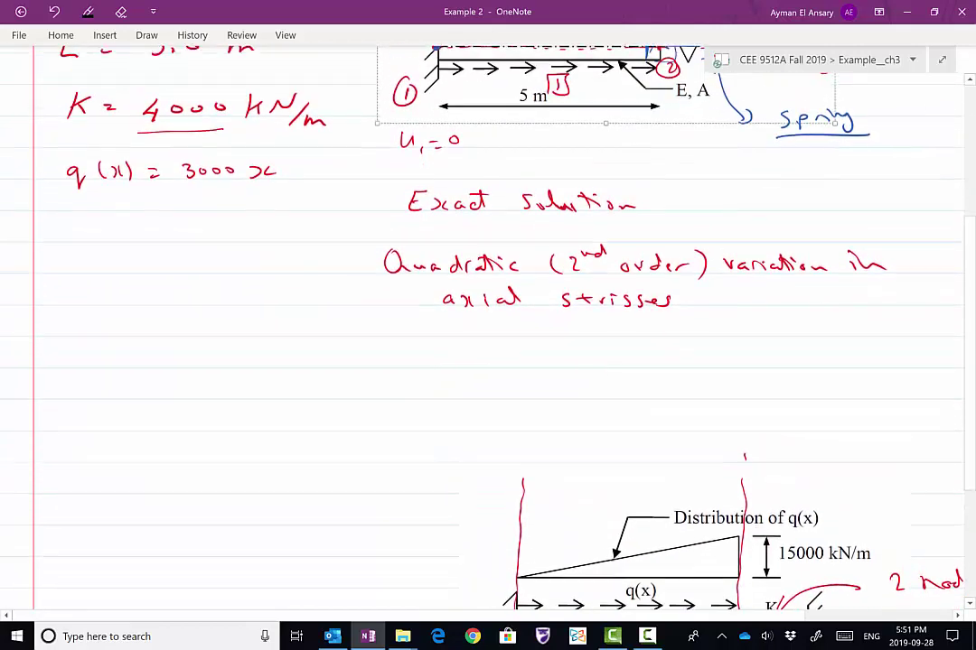
pyautogui.scroll(-1, 606, 112)
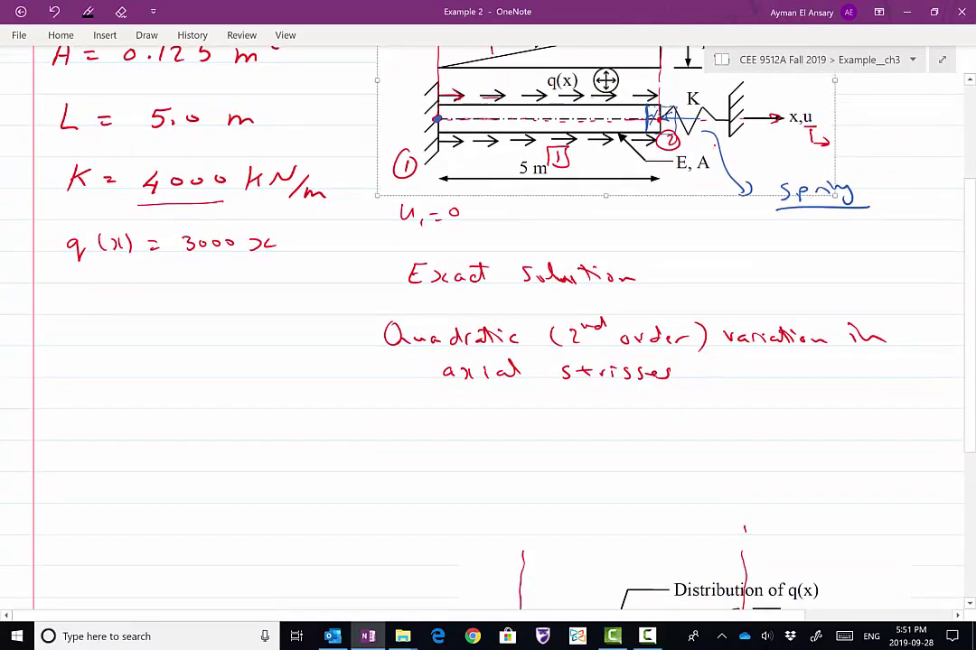
pyautogui.scroll(-17, 605, 112)
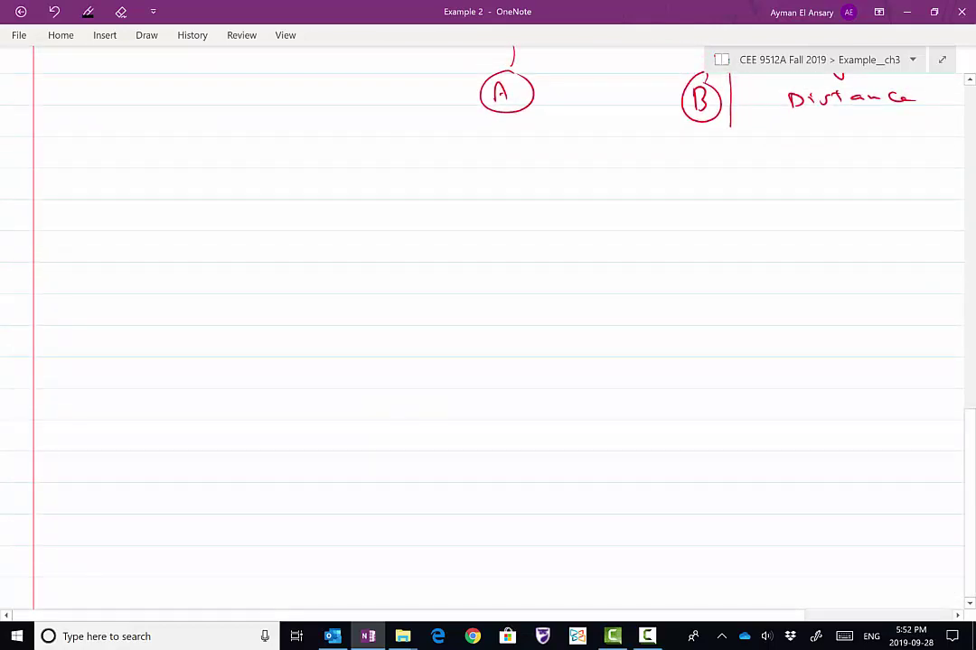
pyautogui.scroll(-5, 813, 407)
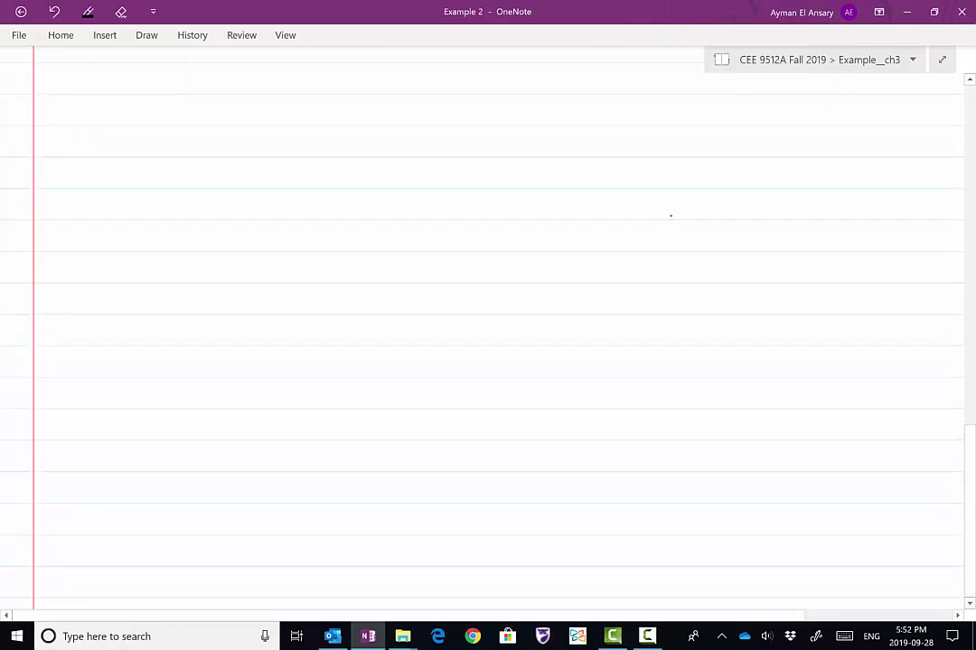
pyautogui.rightClick(671, 221)
pyautogui.click(701, 283)
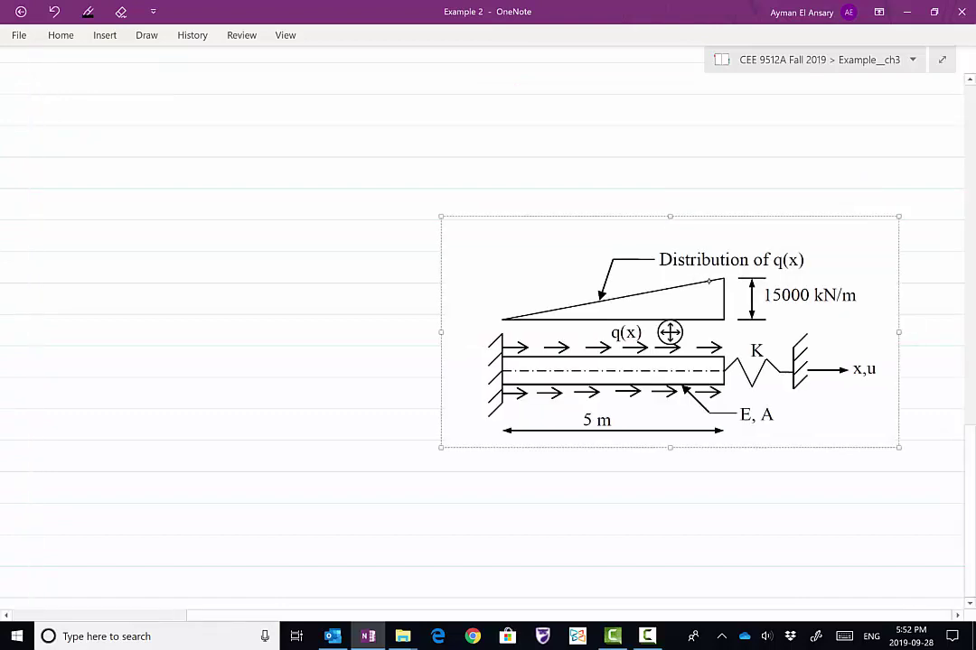
pyautogui.moveTo(670, 332); pyautogui.dragTo(637, 285)
pyautogui.click(760, 523)
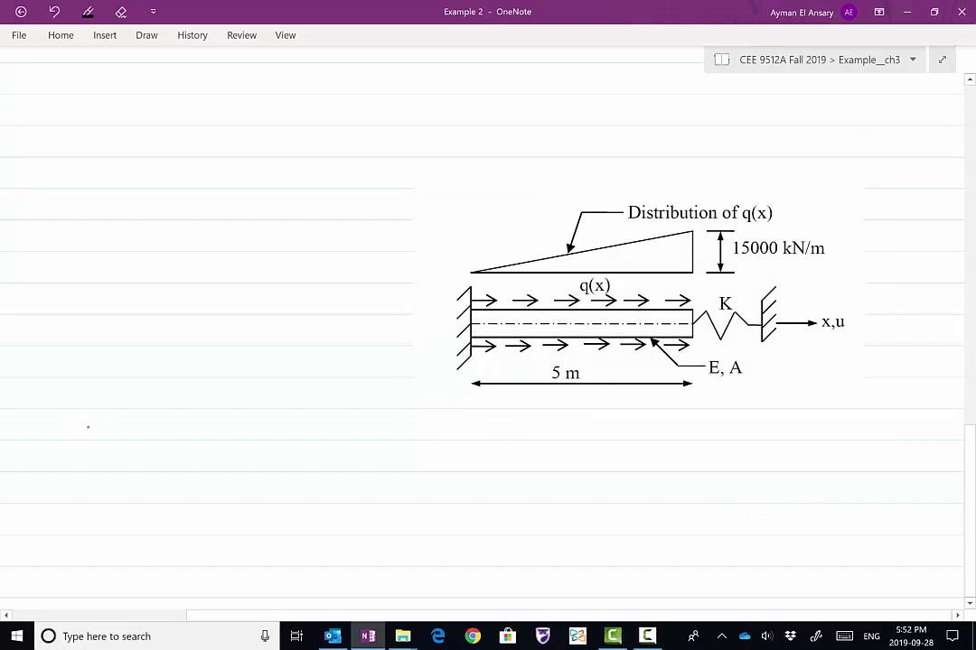
# Handwrite the circled item 1 "Joint spring." below the pasted diagram
pyautogui.moveTo(89, 418)
pyautogui.mouseDown()
pyautogui.moveTo(91, 443)
pyautogui.moveTo(98, 417)
pyautogui.mouseUp()
pyautogui.moveTo(159, 423)
pyautogui.mouseDown()
pyautogui.moveTo(177, 421)
pyautogui.moveTo(161, 440)
pyautogui.mouseUp()
pyautogui.moveTo(183, 430); pyautogui.dragTo(184, 430)
pyautogui.moveTo(198, 429)
pyautogui.mouseDown()
pyautogui.moveTo(201, 441)
pyautogui.moveTo(220, 441)
pyautogui.mouseUp()
pyautogui.moveTo(226, 422); pyautogui.dragTo(230, 441)
pyautogui.moveTo(217, 426)
pyautogui.mouseDown()
pyautogui.moveTo(242, 424)
pyautogui.moveTo(295, 447)
pyautogui.mouseUp()
pyautogui.moveTo(296, 430); pyautogui.dragTo(316, 439)
pyautogui.moveTo(320, 439)
pyautogui.mouseDown()
pyautogui.moveTo(340, 438)
pyautogui.moveTo(341, 459)
pyautogui.moveTo(366, 438)
pyautogui.mouseUp()
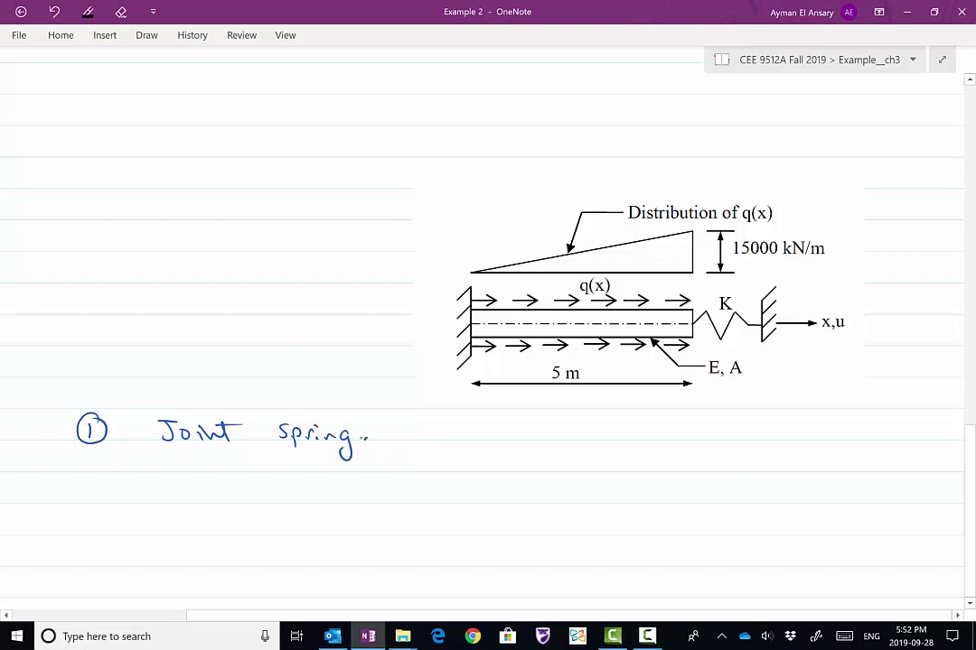
# Mark the pasted bar's ends with dots numbered 1 and 2 in circles and trace a thick blue line between them
pyautogui.scroll(-1, 488, 326)
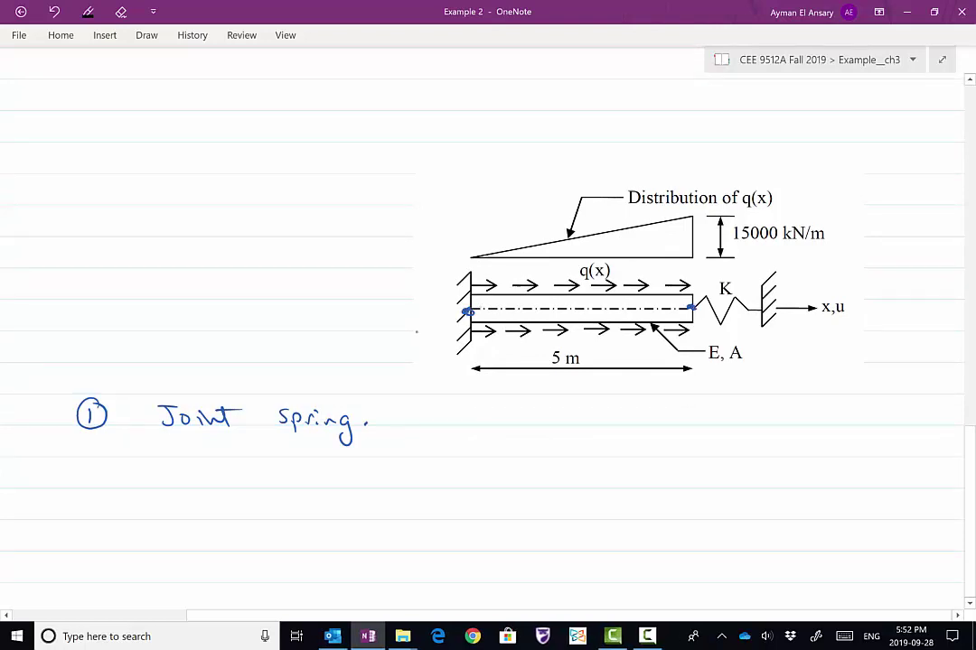
pyautogui.moveTo(430, 294); pyautogui.dragTo(425, 280)
pyautogui.moveTo(424, 288)
pyautogui.mouseDown()
pyautogui.moveTo(426, 304)
pyautogui.moveTo(693, 309)
pyautogui.moveTo(474, 312)
pyautogui.moveTo(560, 309)
pyautogui.mouseUp()
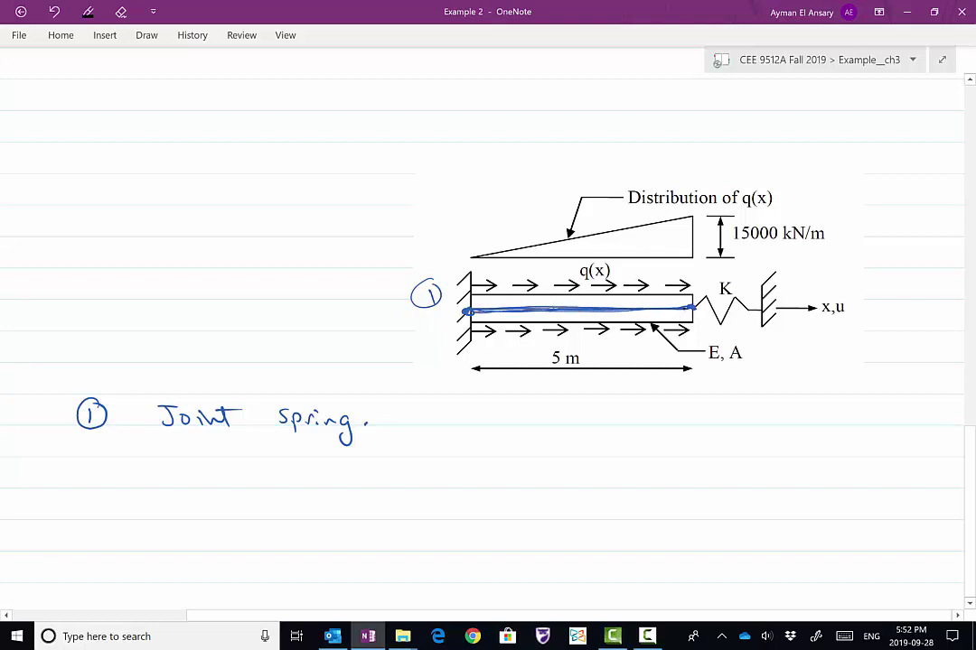
pyautogui.moveTo(662, 309)
pyautogui.mouseDown()
pyautogui.moveTo(489, 311)
pyautogui.moveTo(679, 308)
pyautogui.moveTo(553, 310)
pyautogui.mouseUp()
pyautogui.moveTo(693, 329)
pyautogui.mouseDown()
pyautogui.moveTo(704, 335)
pyautogui.moveTo(698, 323)
pyautogui.mouseUp()
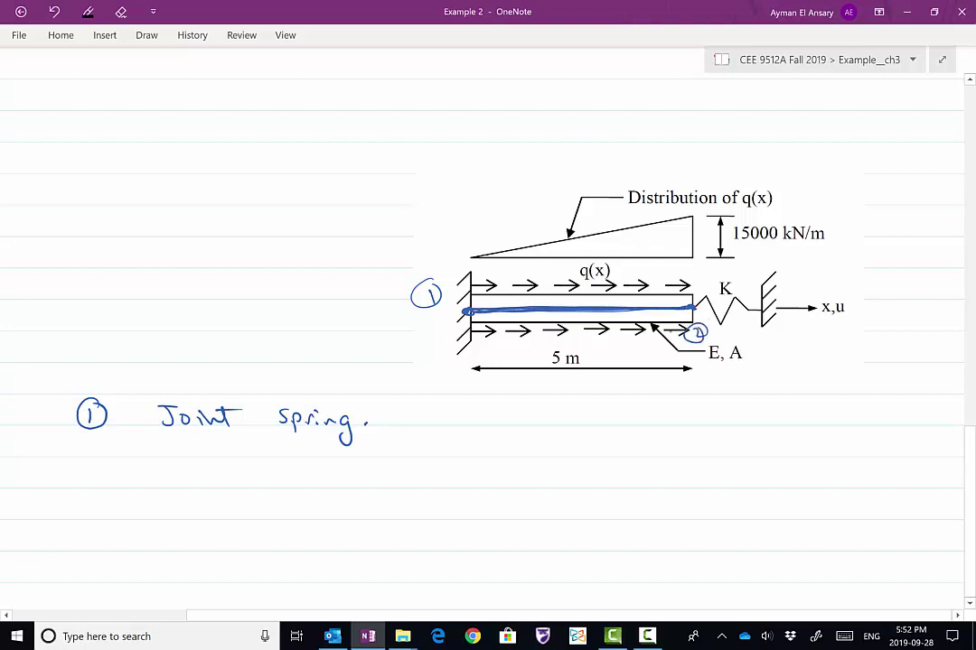
pyautogui.click(689, 308)
# Circle the x of the axis label and draw an arrow above the axis labelled "1 local"
pyautogui.moveTo(827, 295); pyautogui.dragTo(819, 298)
pyautogui.moveTo(782, 294); pyautogui.dragTo(830, 292)
pyautogui.moveTo(828, 290)
pyautogui.mouseDown()
pyautogui.moveTo(819, 295)
pyautogui.moveTo(875, 285)
pyautogui.mouseUp()
pyautogui.moveTo(883, 276); pyautogui.dragTo(896, 285)
pyautogui.moveTo(909, 279); pyautogui.dragTo(920, 284)
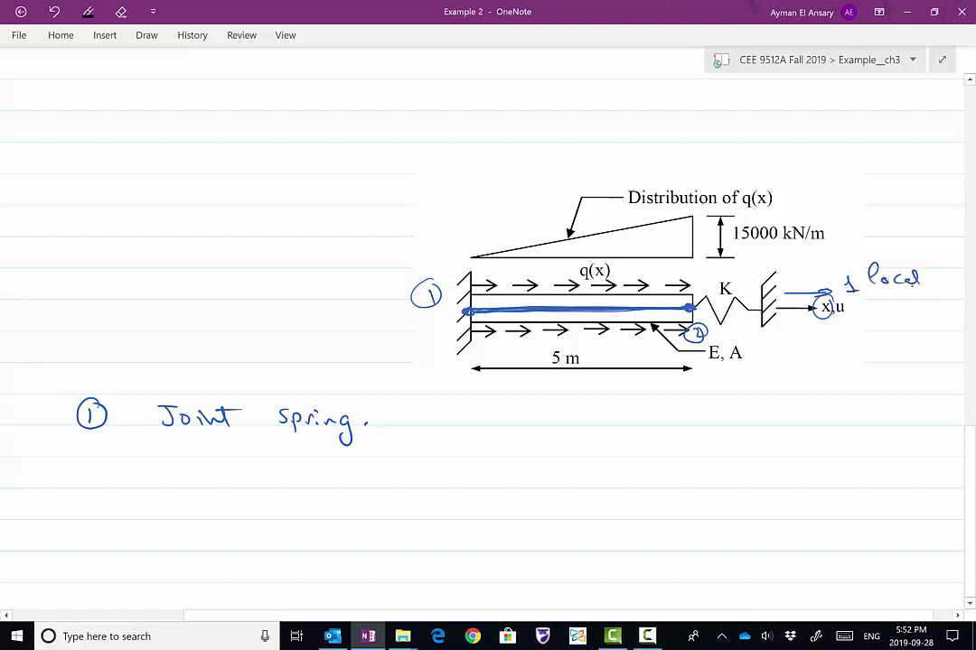
# Handwrite the circled item 2 "Link element → linear spring." under the joint spring item
pyautogui.scroll(-1, 488, 325)
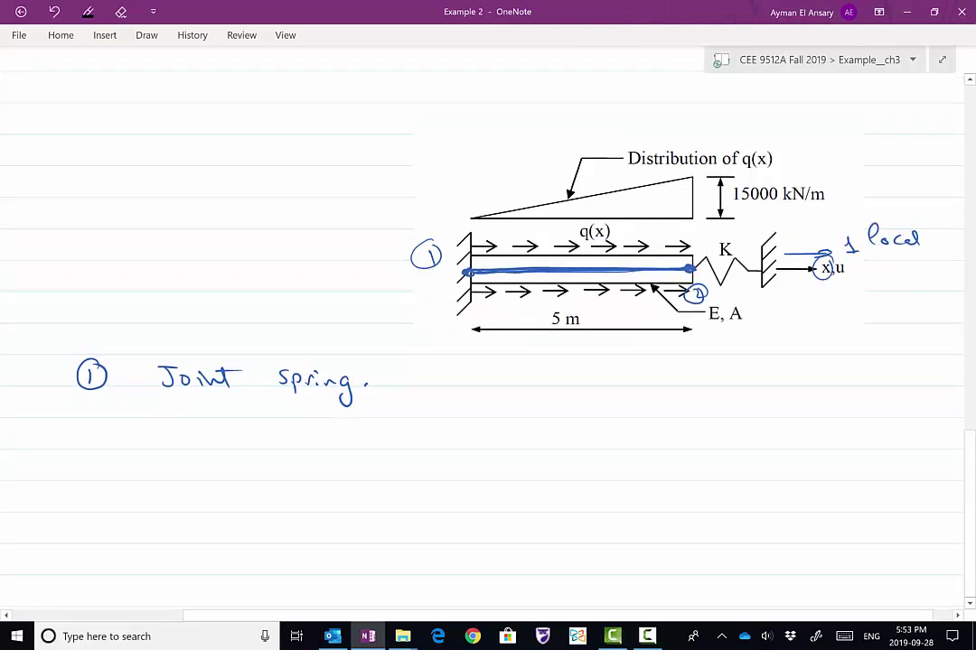
pyautogui.moveTo(85, 430)
pyautogui.mouseDown()
pyautogui.moveTo(92, 446)
pyautogui.moveTo(91, 425)
pyautogui.mouseUp()
pyautogui.moveTo(168, 428)
pyautogui.mouseDown()
pyautogui.moveTo(182, 445)
pyautogui.moveTo(235, 449)
pyautogui.mouseUp()
pyautogui.moveTo(264, 443); pyautogui.dragTo(352, 448)
pyautogui.moveTo(344, 442); pyautogui.dragTo(355, 441)
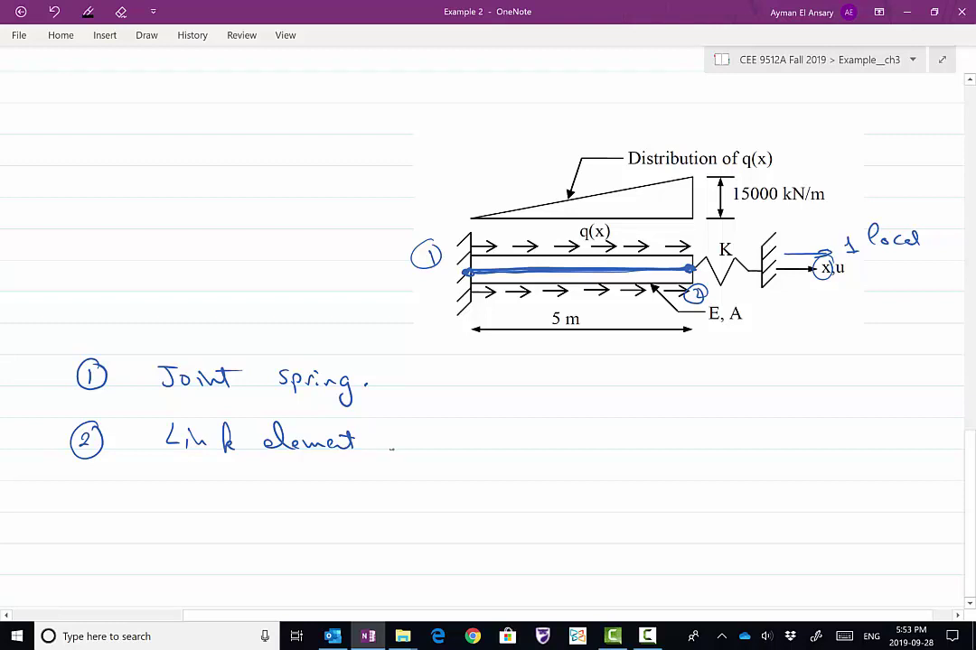
pyautogui.moveTo(389, 449)
pyautogui.mouseDown()
pyautogui.moveTo(568, 455)
pyautogui.moveTo(616, 446)
pyautogui.moveTo(622, 467)
pyautogui.mouseUp()
pyautogui.click(645, 445)
# Paste another copy of the bar diagram below the link element item and move it to the left
pyautogui.scroll(-2, 487, 317)
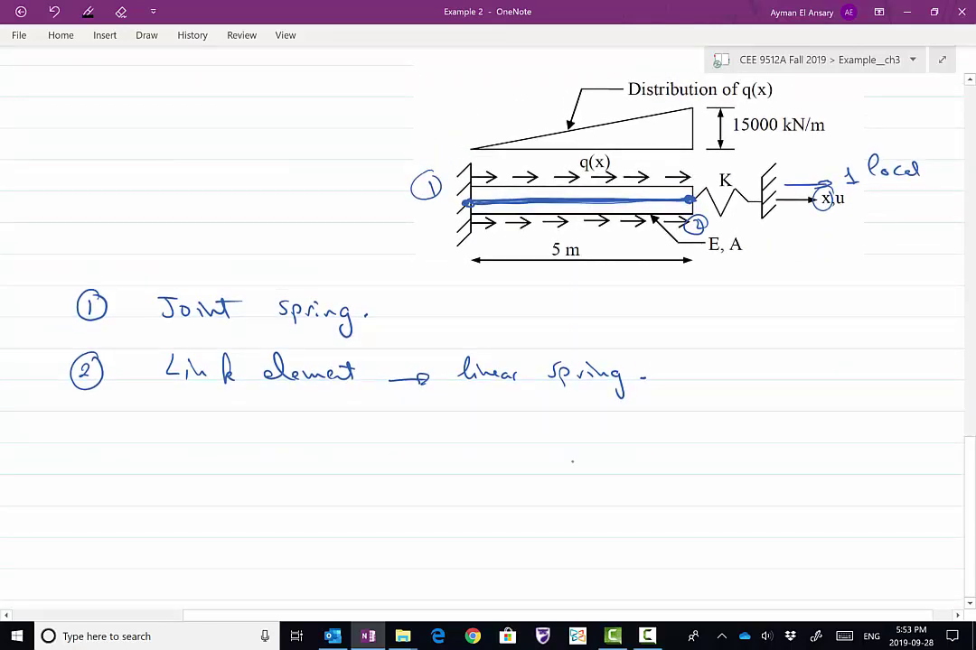
pyautogui.rightClick(547, 261)
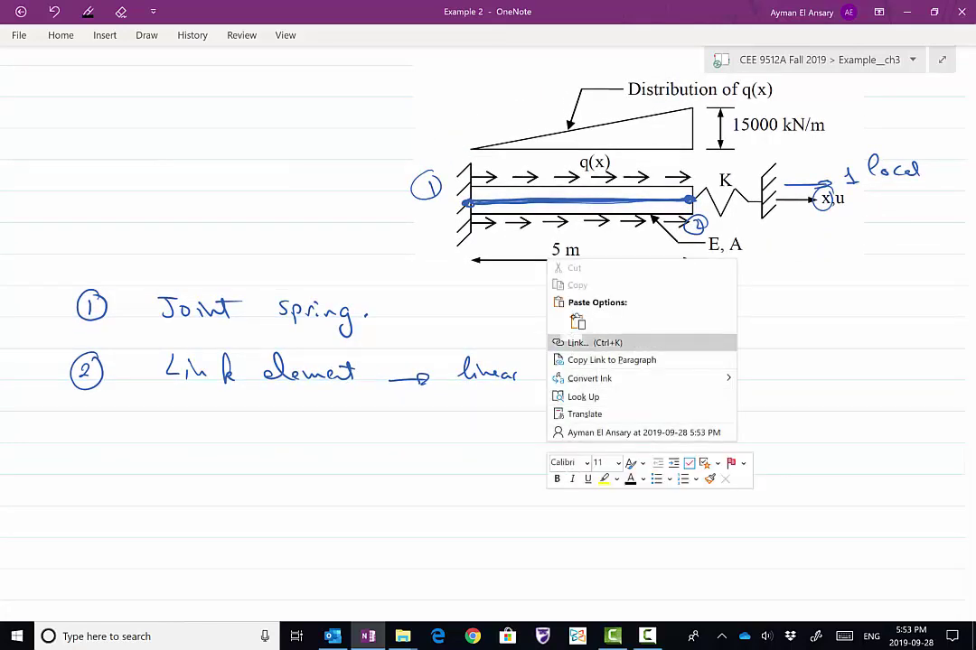
pyautogui.click(577, 321)
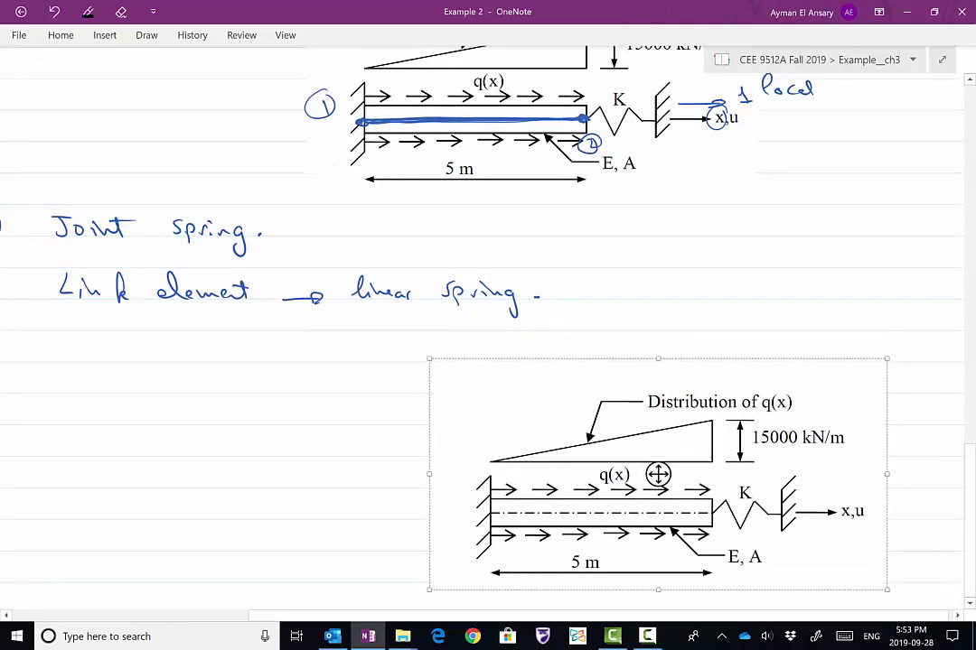
pyautogui.moveTo(558, 451); pyautogui.dragTo(447, 451)
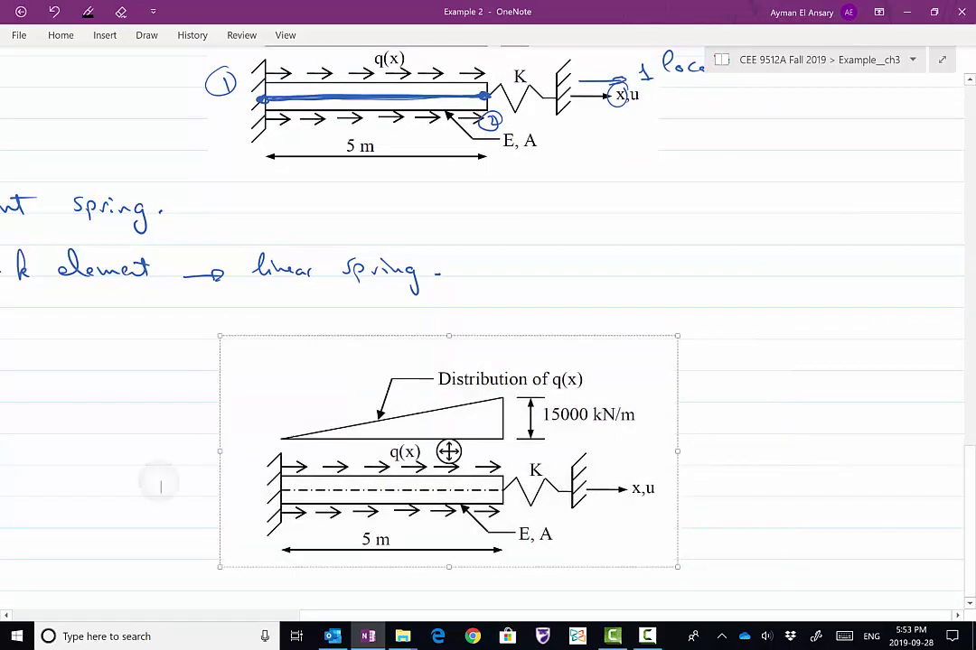
# Trace the new diagram's bar in blue and number its ends 1 and 2 in circles
pyautogui.moveTo(161, 489); pyautogui.dragTo(421, 375)
pyautogui.moveTo(539, 365); pyautogui.dragTo(759, 364)
pyautogui.click(539, 366)
pyautogui.moveTo(480, 353); pyautogui.dragTo(479, 376)
pyautogui.moveTo(485, 359); pyautogui.dragTo(496, 373)
pyautogui.moveTo(769, 389); pyautogui.dragTo(758, 388)
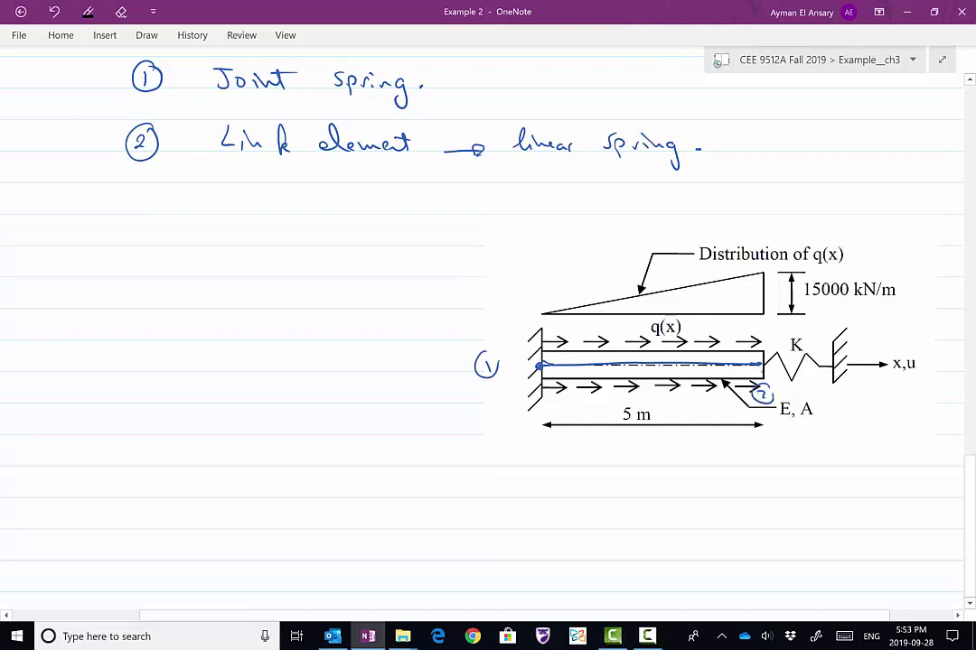
# Mark the spring's support end as node 3 in a circle and draw a dimension line below the spring
pyautogui.scroll(-1, 488, 362)
pyautogui.click(814, 334)
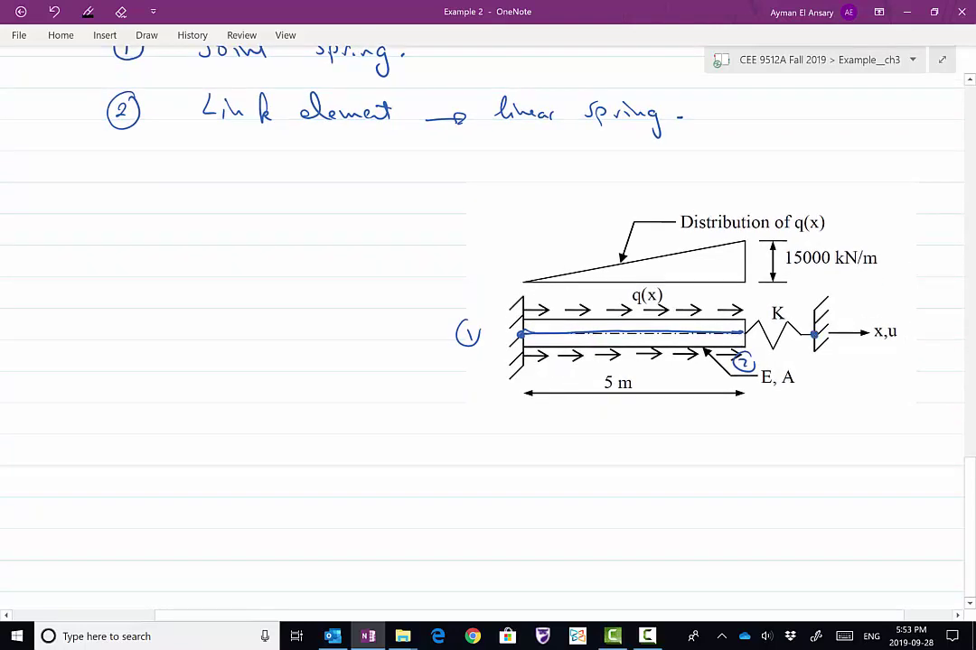
pyautogui.moveTo(857, 358)
pyautogui.mouseDown()
pyautogui.moveTo(859, 368)
pyautogui.moveTo(865, 352)
pyautogui.mouseUp()
pyautogui.moveTo(754, 409)
pyautogui.mouseDown()
pyautogui.moveTo(754, 422)
pyautogui.moveTo(839, 417)
pyautogui.mouseUp()
pyautogui.moveTo(839, 411); pyautogui.dragTo(840, 425)
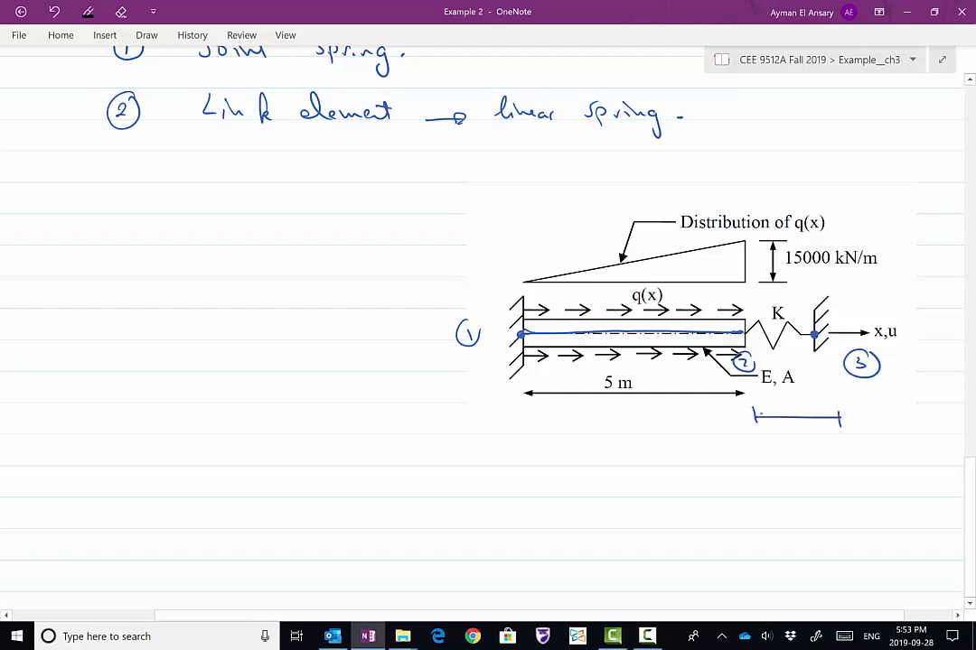
# Draw an arrow down from the spring's dimension line and handwrite "user Defined" below it
pyautogui.moveTo(752, 407)
pyautogui.mouseDown()
pyautogui.moveTo(786, 444)
pyautogui.moveTo(765, 466)
pyautogui.moveTo(778, 468)
pyautogui.mouseUp()
pyautogui.moveTo(787, 464); pyautogui.dragTo(860, 463)
pyautogui.moveTo(863, 449)
pyautogui.mouseDown()
pyautogui.moveTo(867, 479)
pyautogui.moveTo(907, 464)
pyautogui.mouseUp()
pyautogui.moveTo(908, 461); pyautogui.dragTo(920, 449)
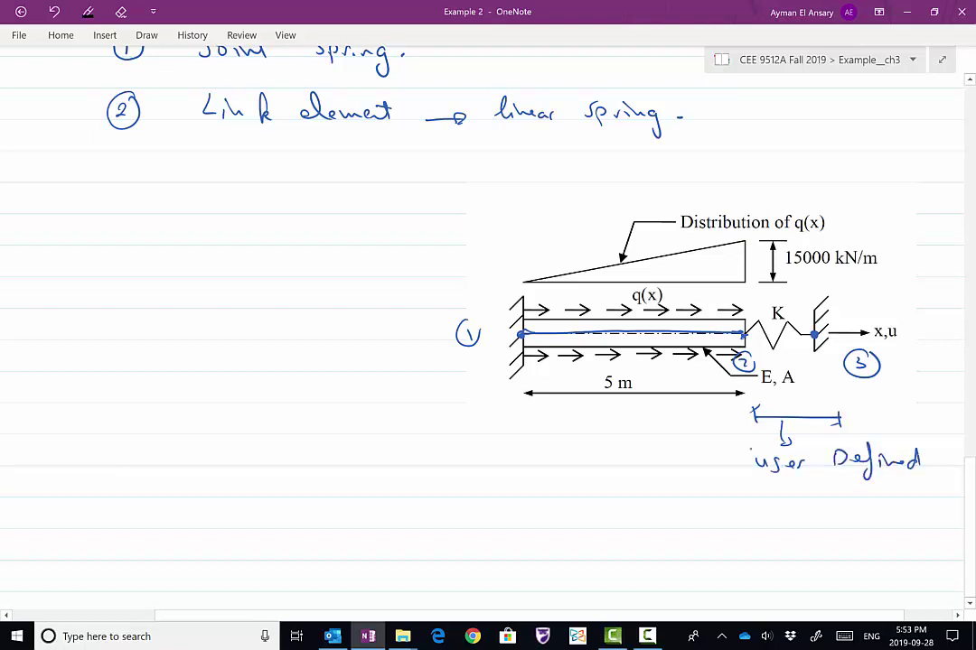
# Write the underlined example lengths "1m, 2m" below that note, and circle the spring label K with an arrow leading away from it
pyautogui.moveTo(743, 488)
pyautogui.mouseDown()
pyautogui.moveTo(745, 503)
pyautogui.moveTo(791, 509)
pyautogui.moveTo(831, 498)
pyautogui.mouseUp()
pyautogui.moveTo(837, 494); pyautogui.dragTo(856, 497)
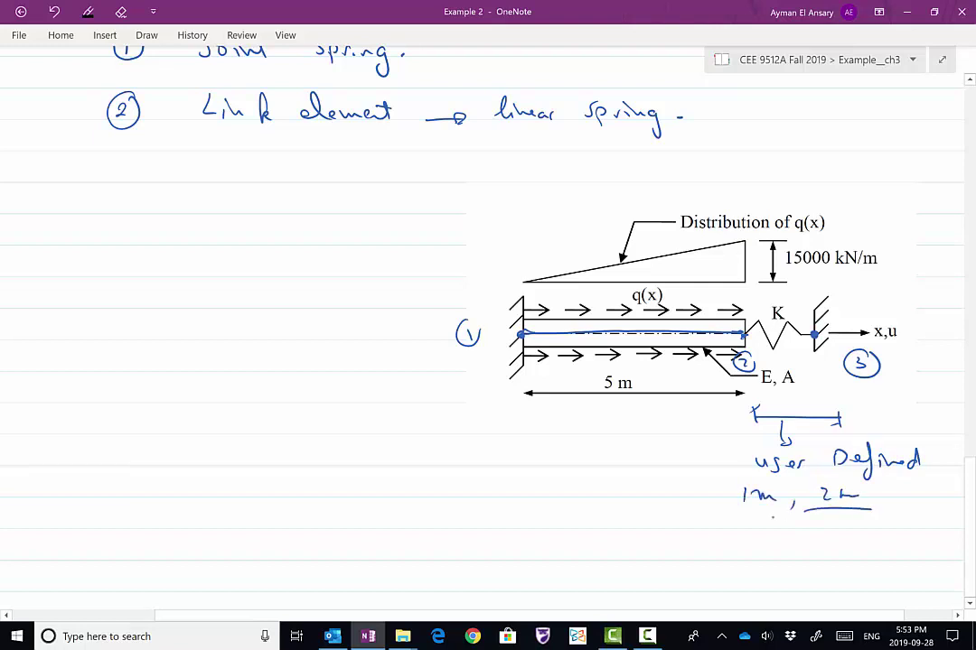
pyautogui.moveTo(739, 515); pyautogui.dragTo(788, 513)
pyautogui.moveTo(804, 512); pyautogui.dragTo(872, 510)
pyautogui.moveTo(786, 307); pyautogui.dragTo(784, 304)
pyautogui.moveTo(788, 304); pyautogui.dragTo(822, 290)
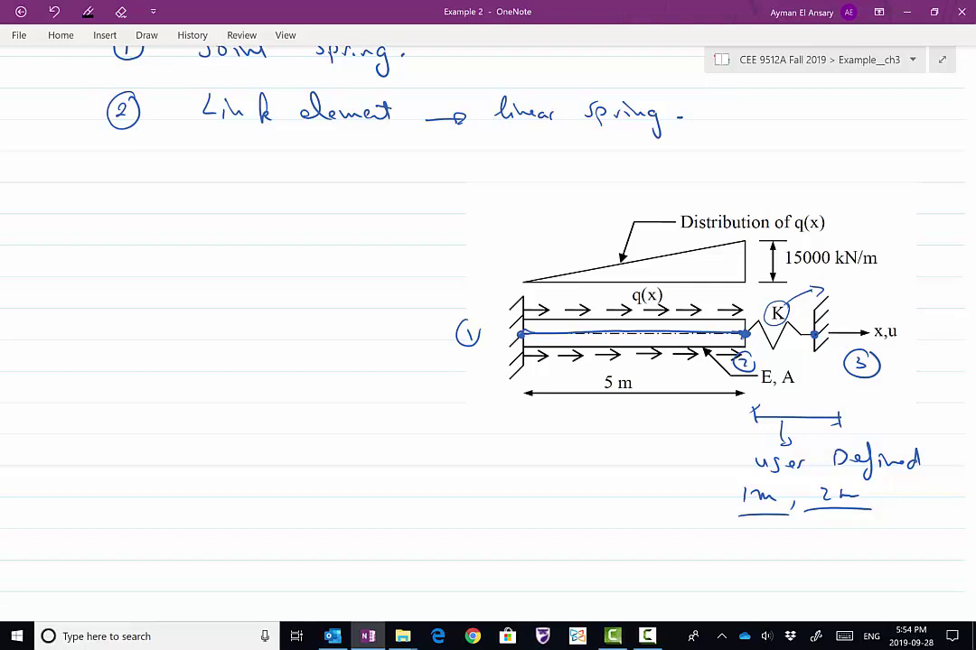
# Draw vertical grid lines through both bar ends in the diagram above the joint spring item and circle its spring K
pyautogui.scroll(1, 488, 325)
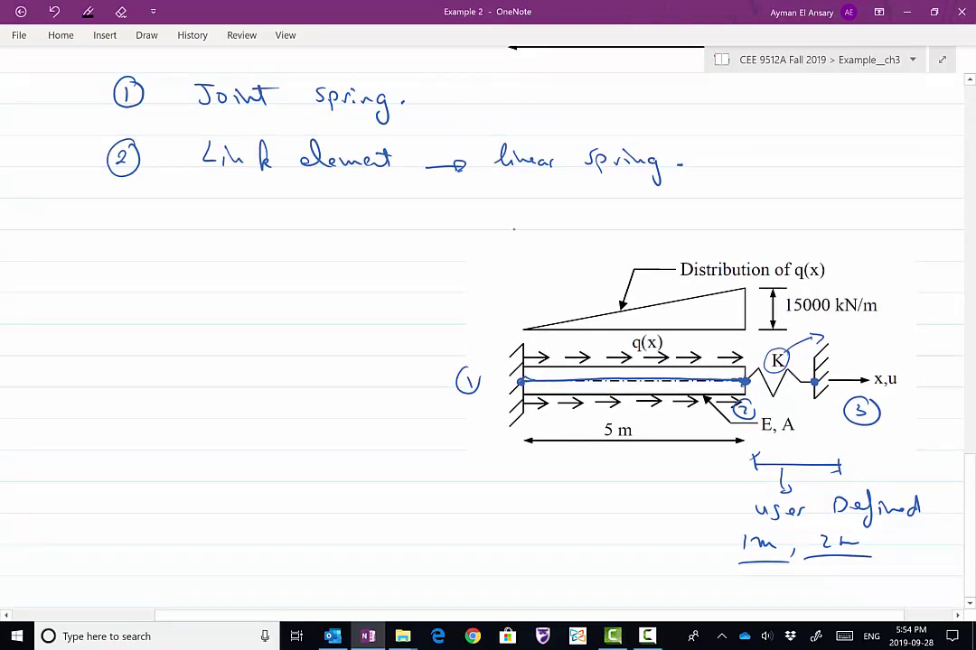
pyautogui.scroll(6, 488, 325)
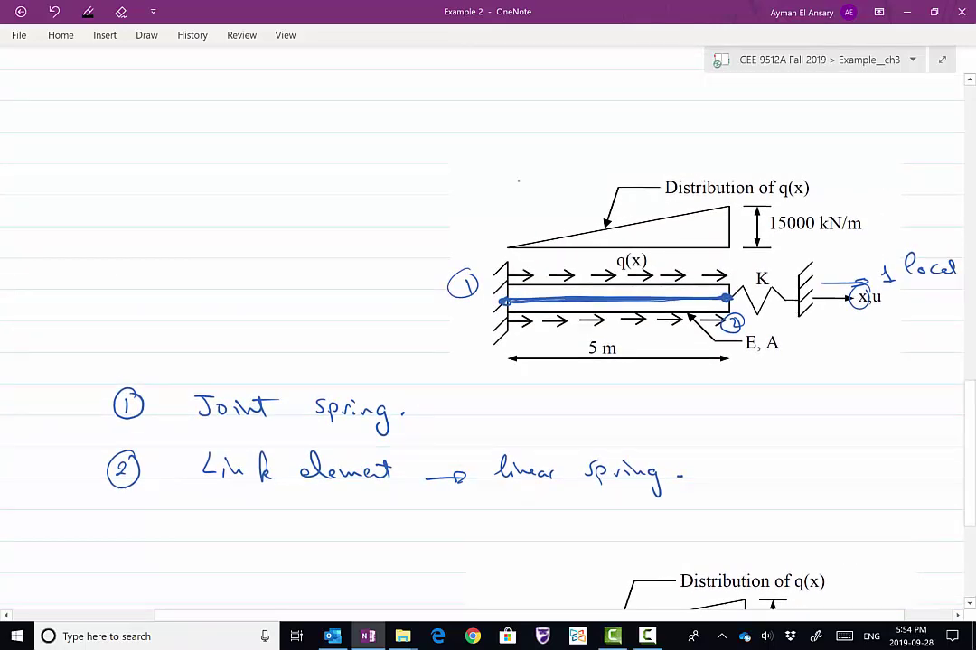
pyautogui.moveTo(506, 155); pyautogui.dragTo(508, 187)
pyautogui.moveTo(512, 270)
pyautogui.mouseDown()
pyautogui.moveTo(508, 392)
pyautogui.moveTo(515, 245)
pyautogui.moveTo(518, 295)
pyautogui.mouseUp()
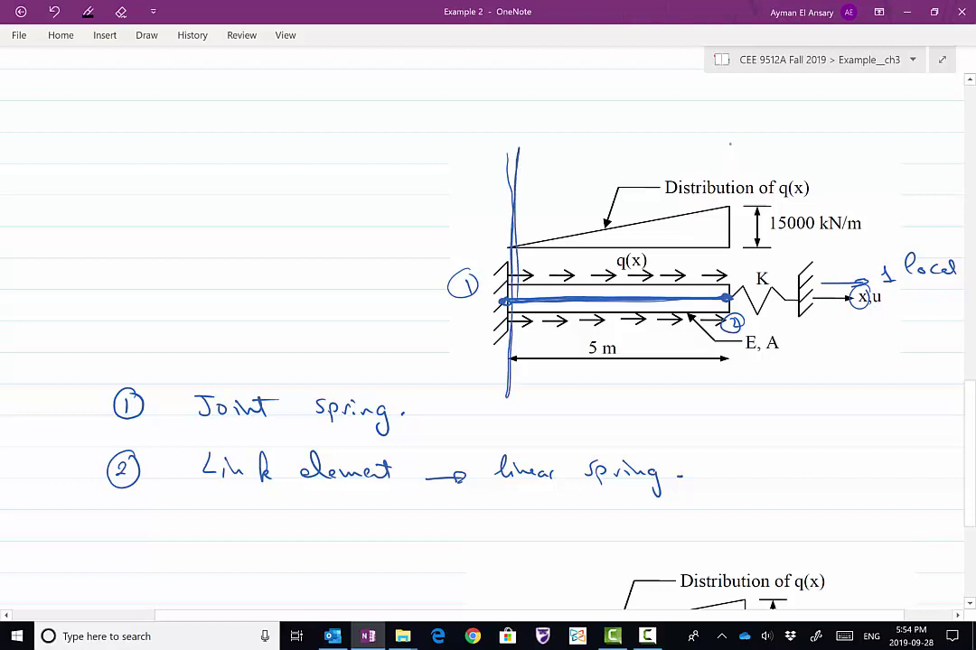
pyautogui.moveTo(729, 151)
pyautogui.mouseDown()
pyautogui.moveTo(728, 400)
pyautogui.moveTo(739, 172)
pyautogui.mouseUp()
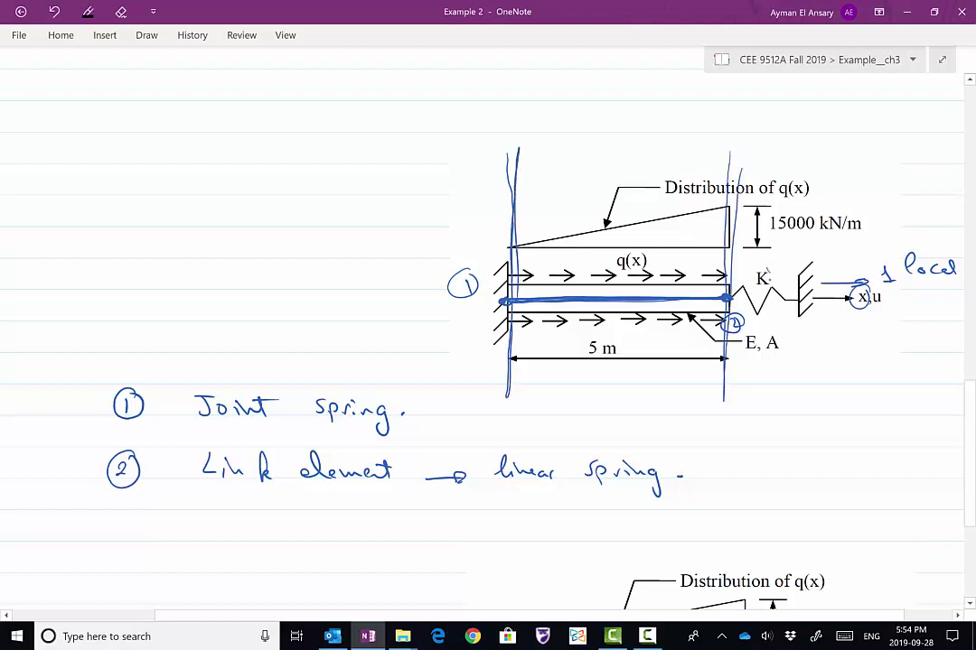
pyautogui.moveTo(767, 275); pyautogui.dragTo(752, 288)
# Label the two grid lines A and B in circles and mark the distance between them as 5 m
pyautogui.moveTo(495, 132); pyautogui.dragTo(512, 132)
pyautogui.moveTo(499, 120)
pyautogui.mouseDown()
pyautogui.moveTo(509, 120)
pyautogui.moveTo(506, 103)
pyautogui.mouseUp()
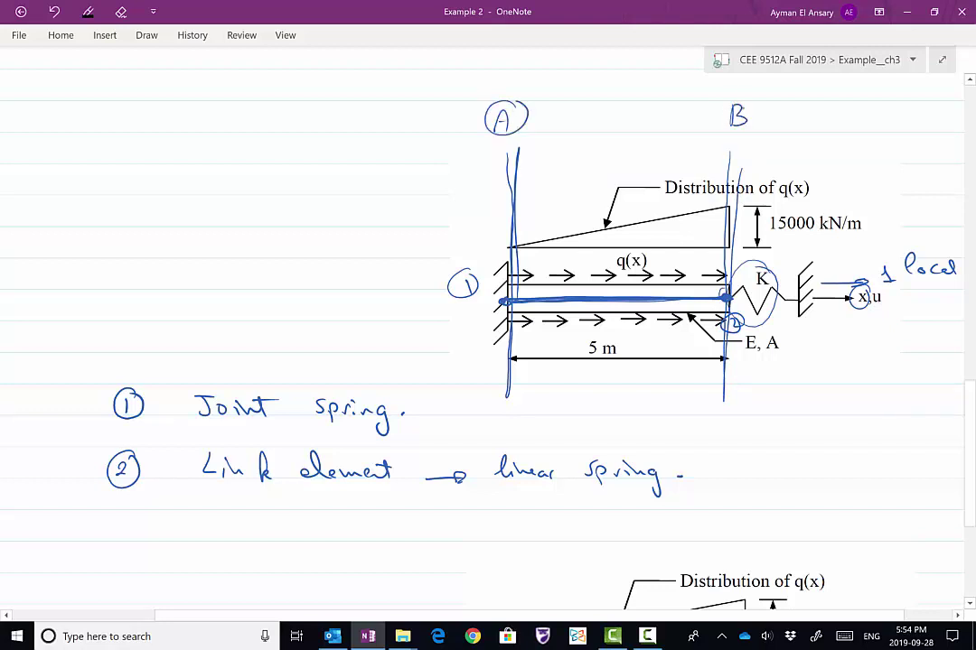
pyautogui.moveTo(750, 91); pyautogui.dragTo(768, 123)
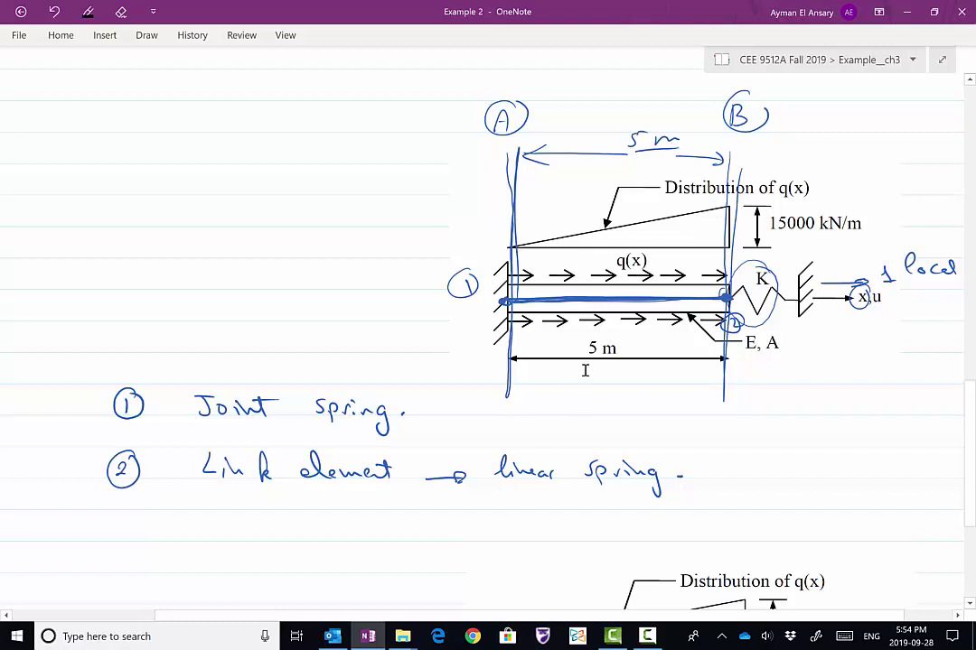
# Launch SAP2000 20 from the desktop and maximize its window
pyautogui.click(905, 11)
pyautogui.click(34, 181)
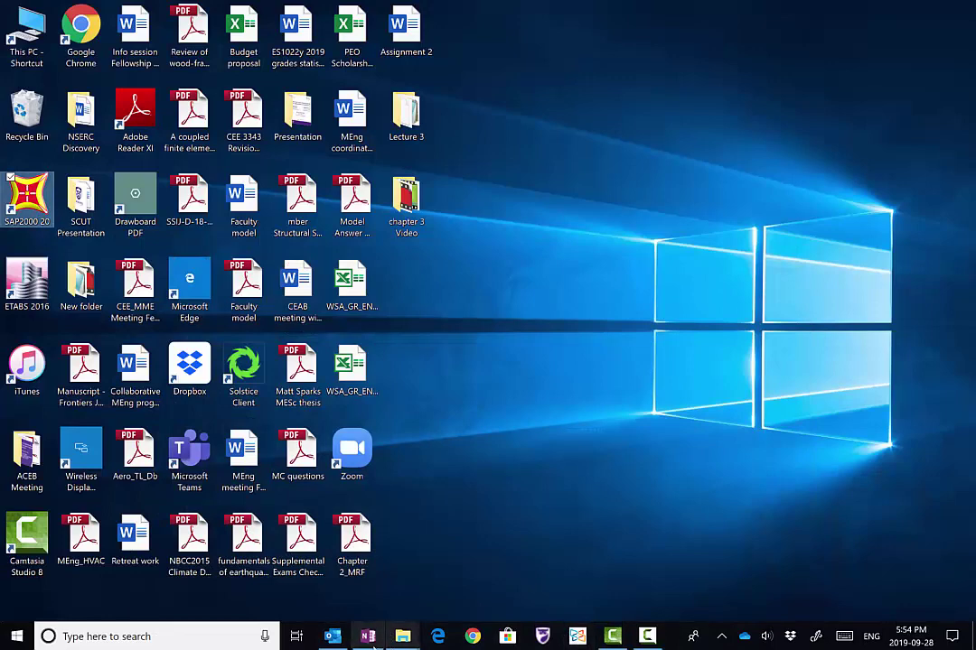
pyautogui.click(372, 640)
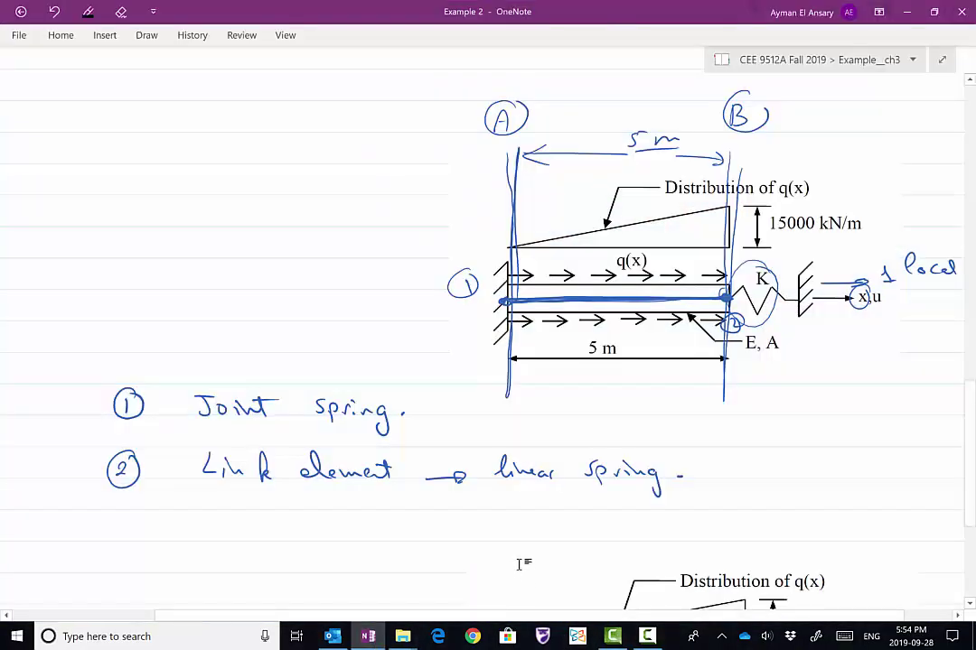
pyautogui.click(902, 11)
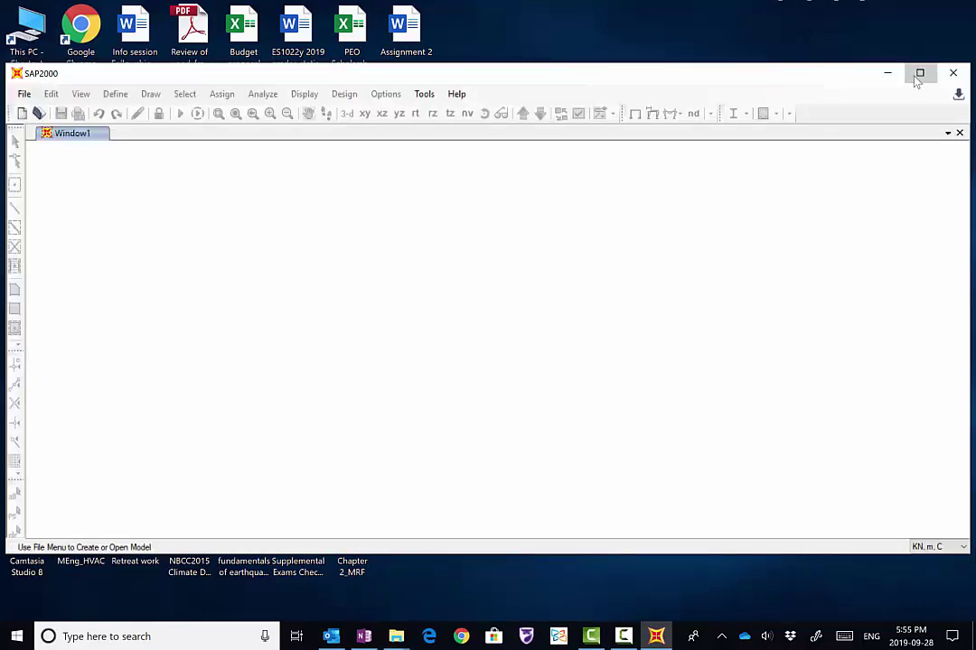
pyautogui.click(919, 74)
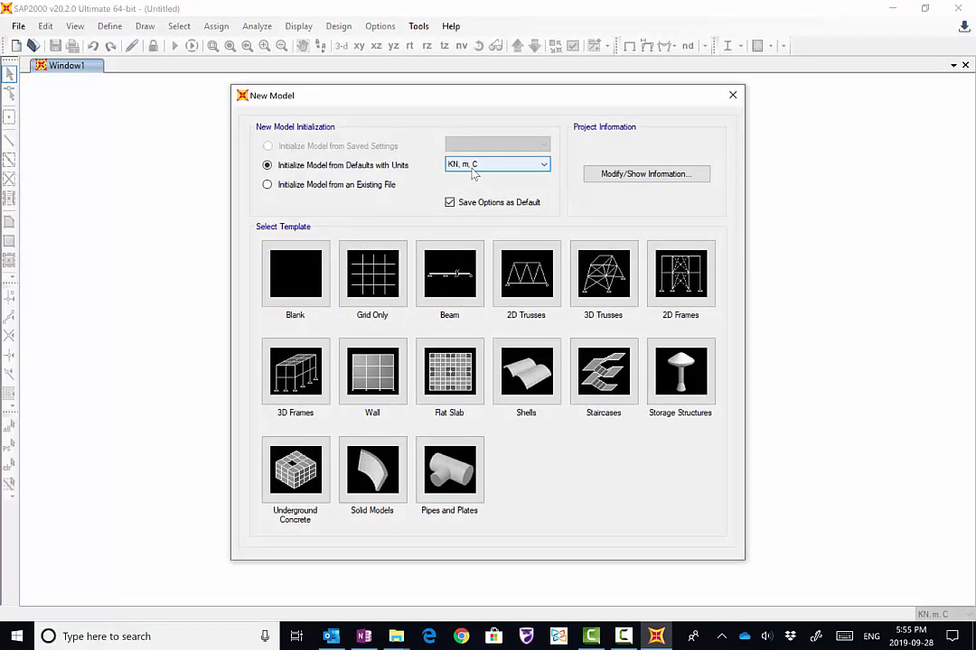
# Create a Grid Only model in KN, m, C and set 2 grid lines in X, 1 in Y and 1 in Z
pyautogui.click(378, 283)
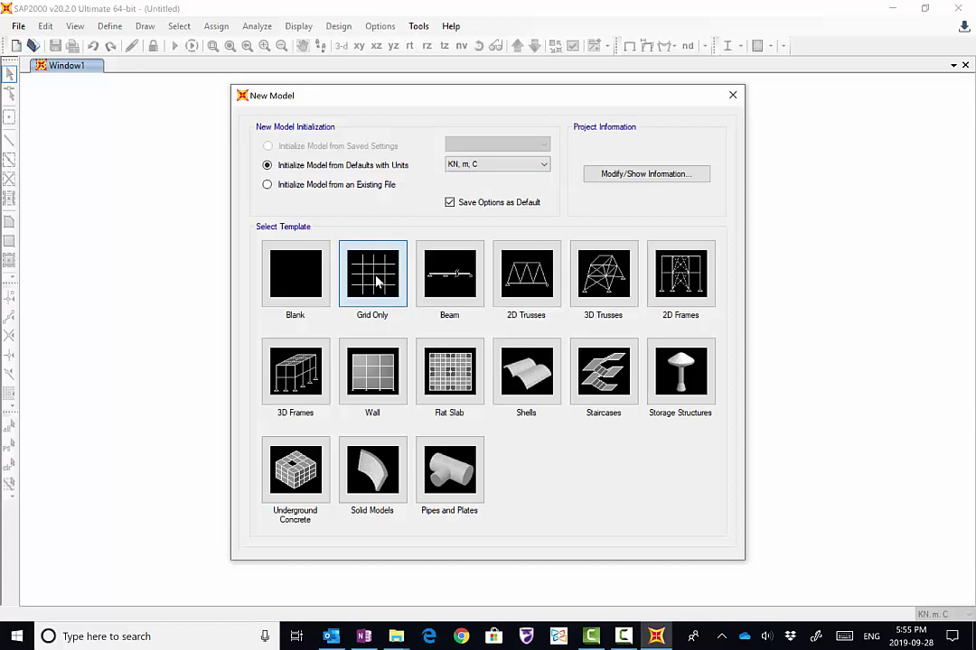
pyautogui.click(516, 242)
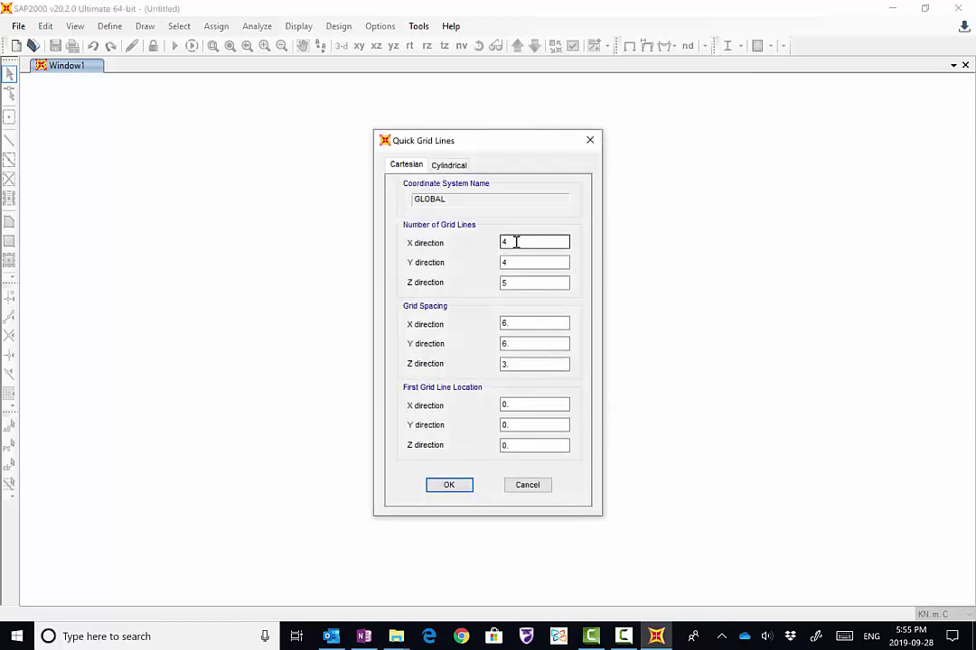
pyautogui.click(844, 636)
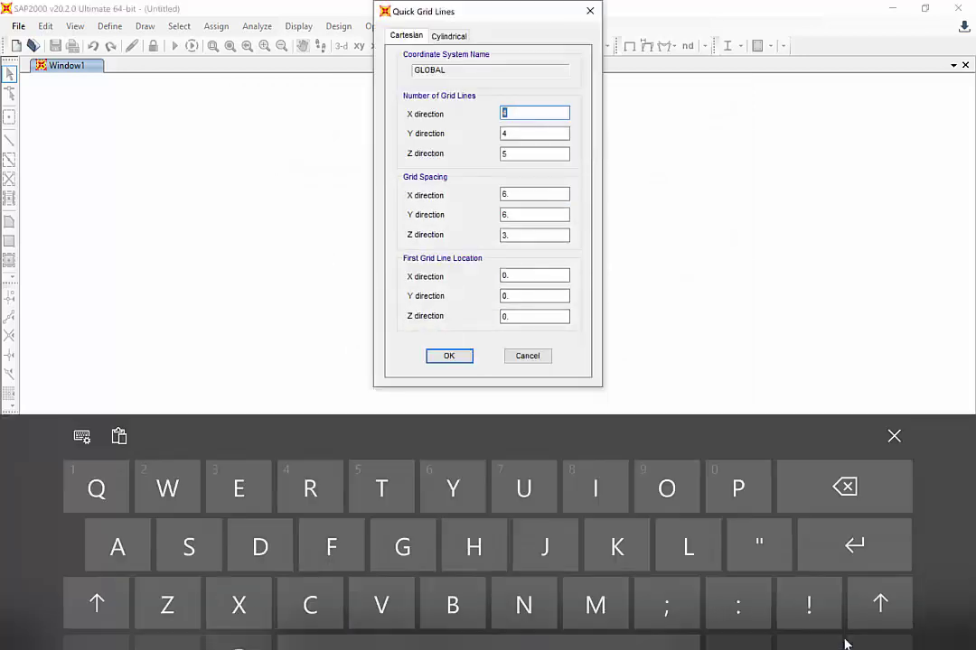
pyautogui.click(72, 623)
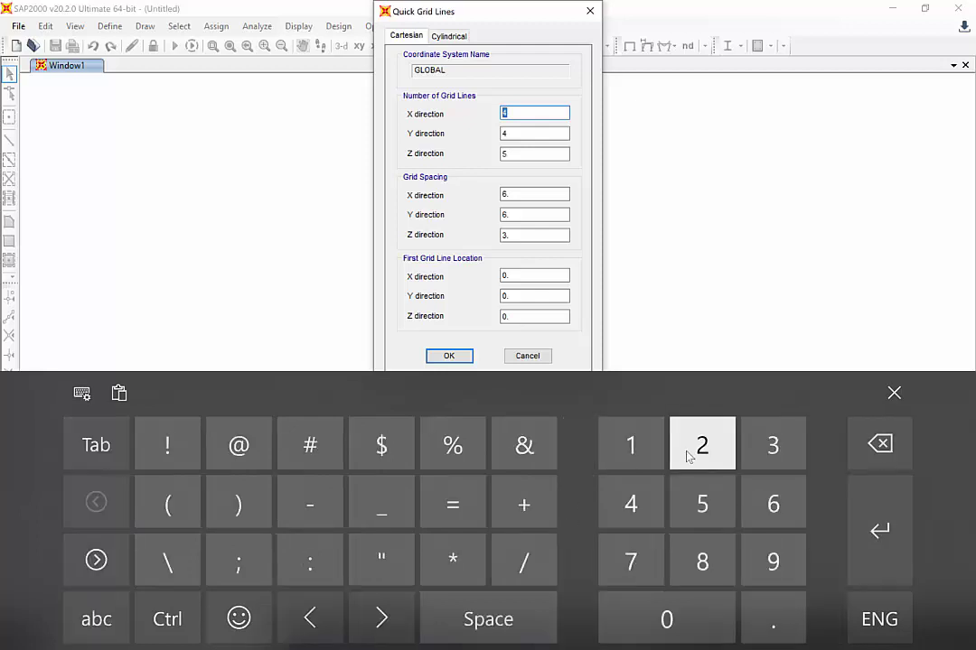
pyautogui.click(689, 456)
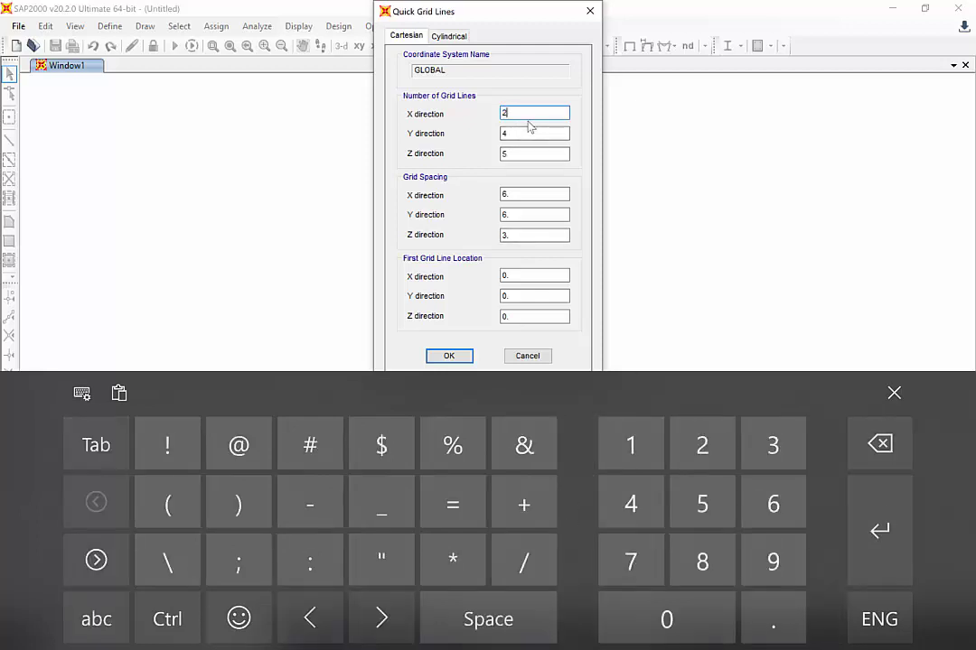
pyautogui.click(506, 154)
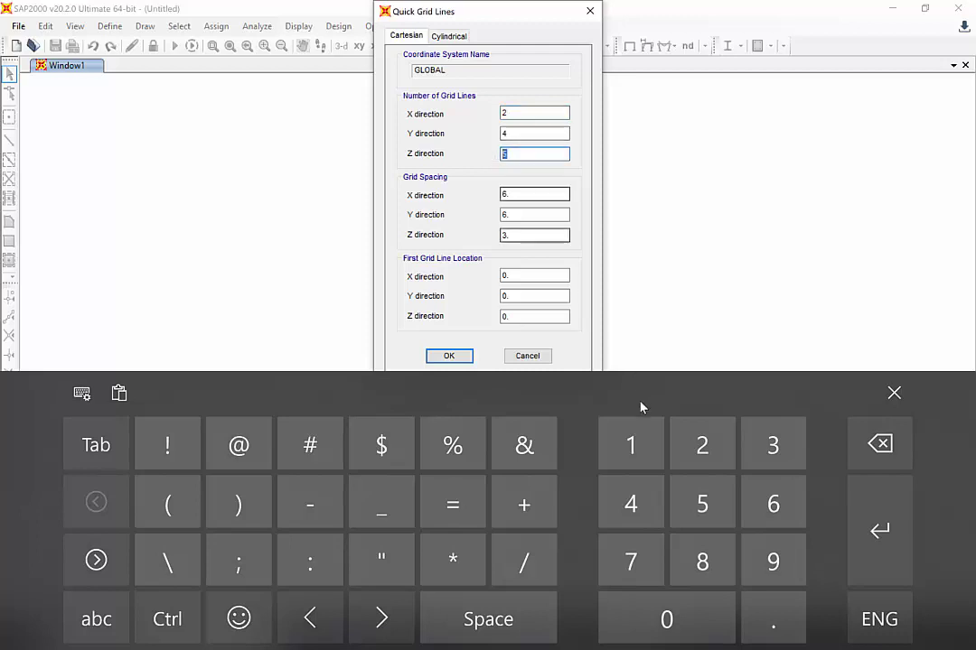
pyautogui.click(630, 436)
pyautogui.click(513, 133)
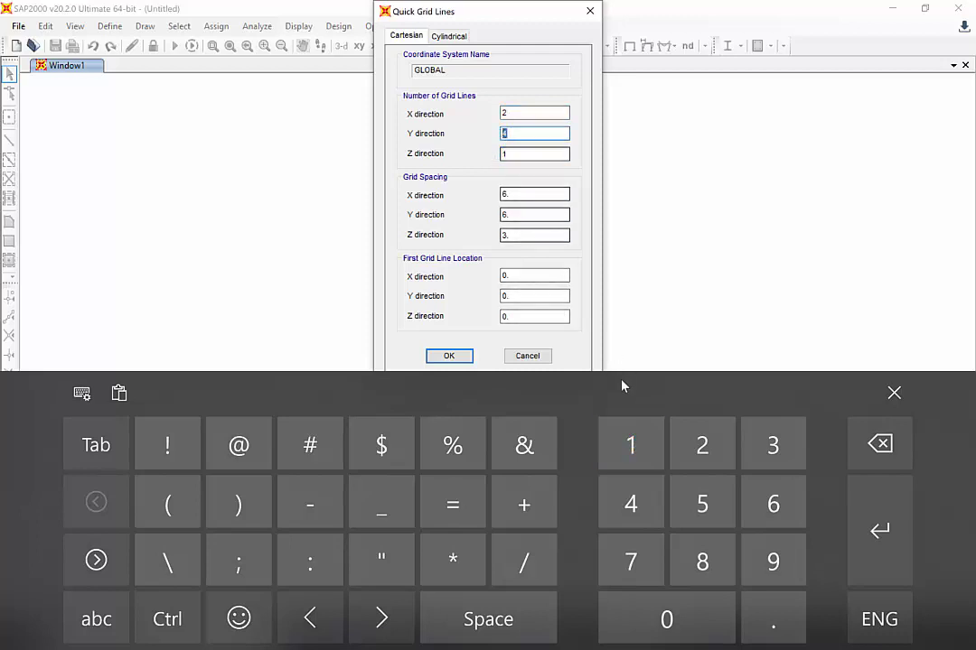
pyautogui.click(632, 440)
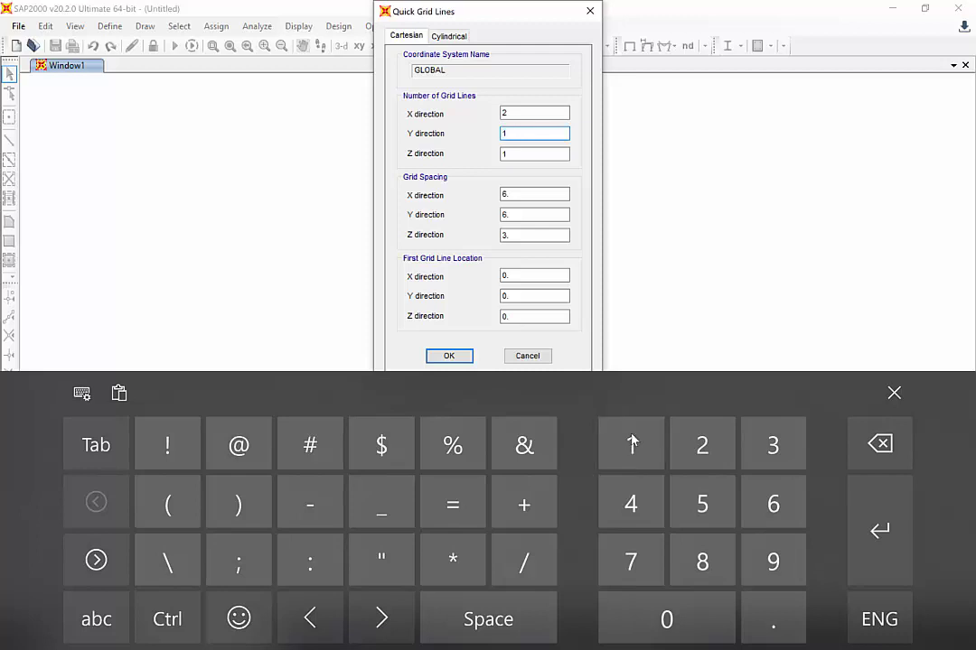
# Set the grid spacing to 5 in the X direction and 1 in the Y direction
pyautogui.click(512, 194)
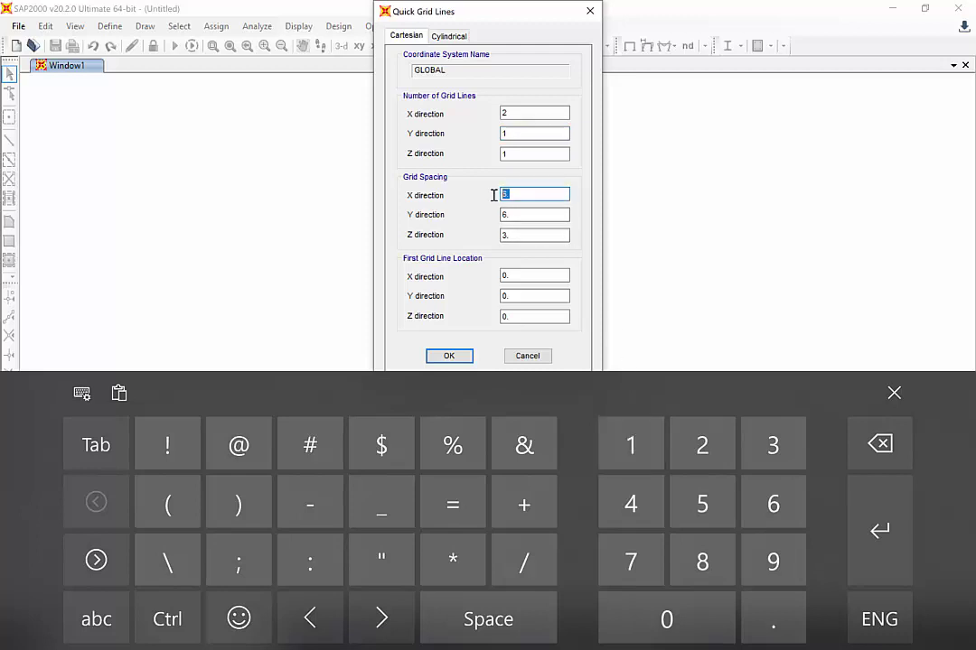
pyautogui.click(718, 507)
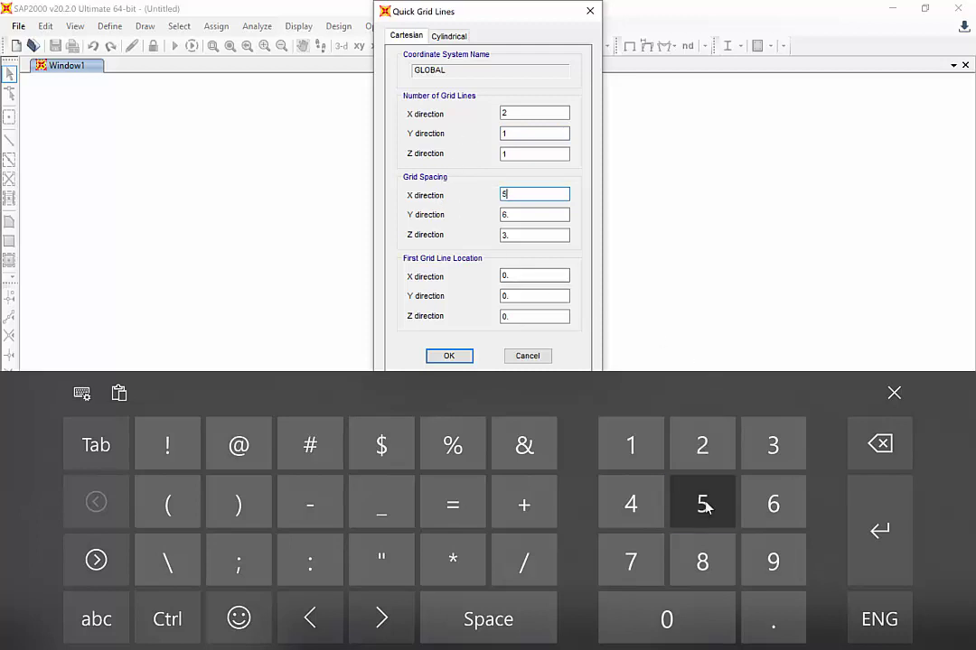
pyautogui.click(524, 214)
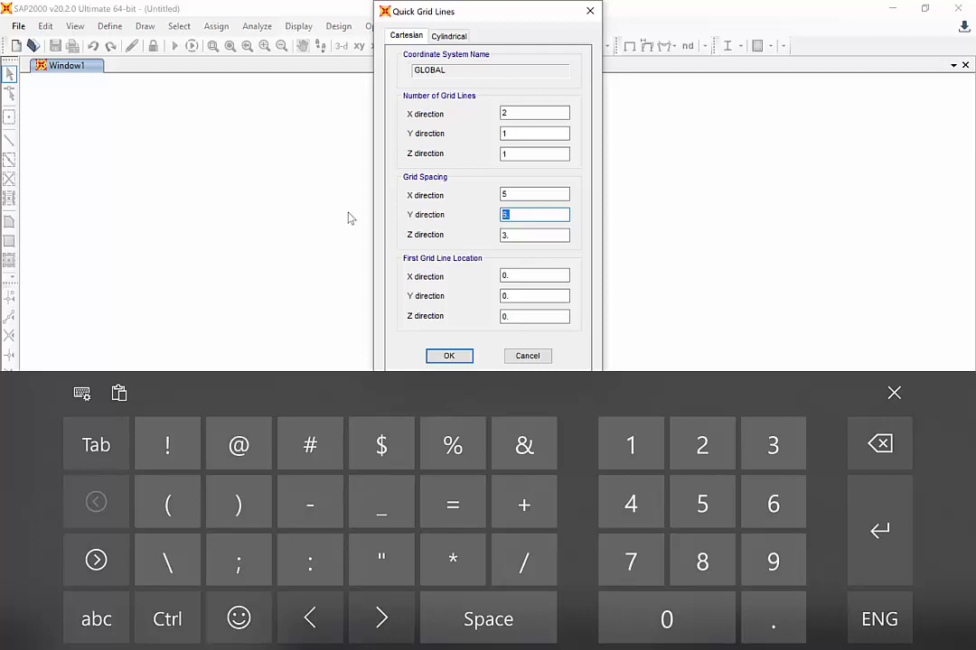
pyautogui.click(641, 441)
# Try to set the Z-direction grid spacing to 0
pyautogui.click(523, 235)
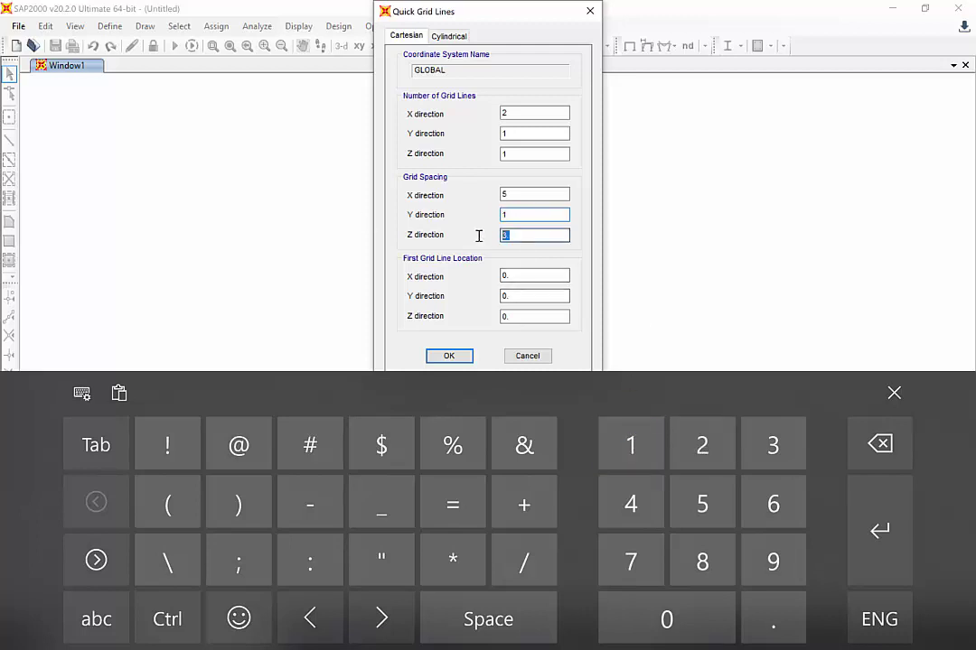
pyautogui.click(657, 630)
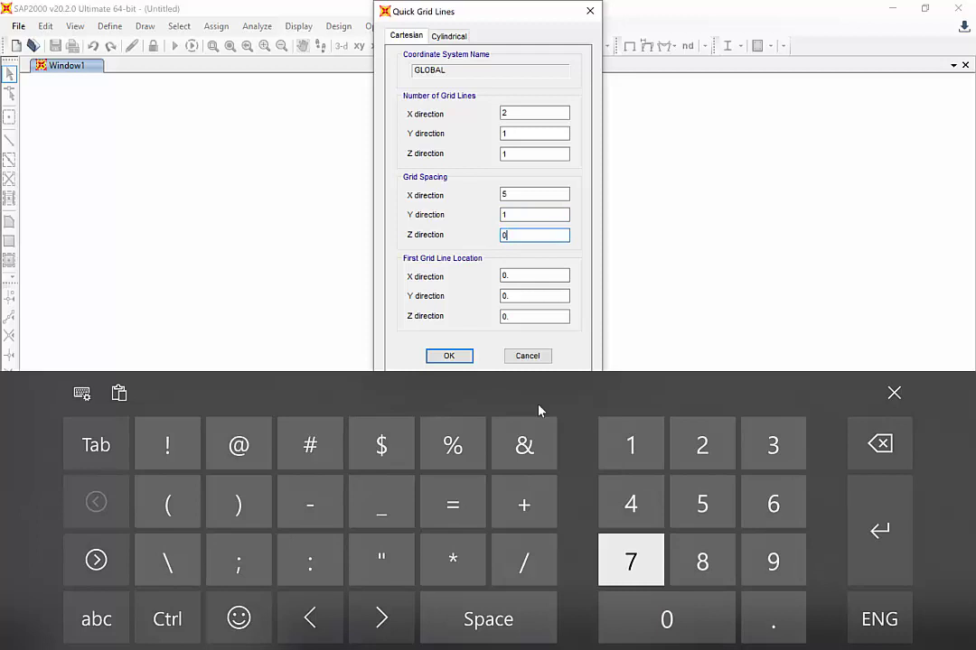
pyautogui.click(533, 293)
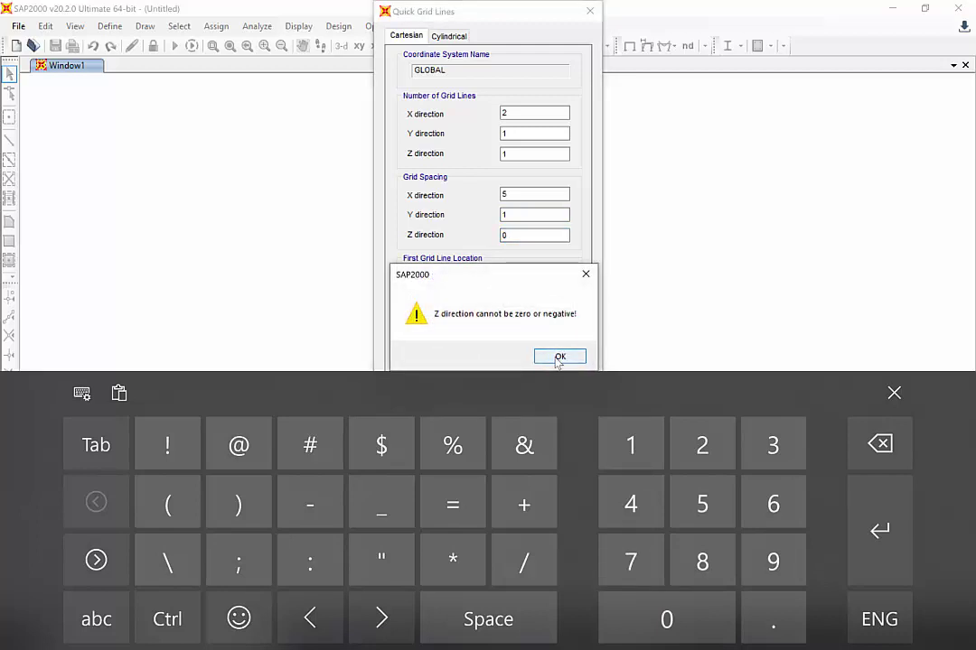
pyautogui.click(558, 357)
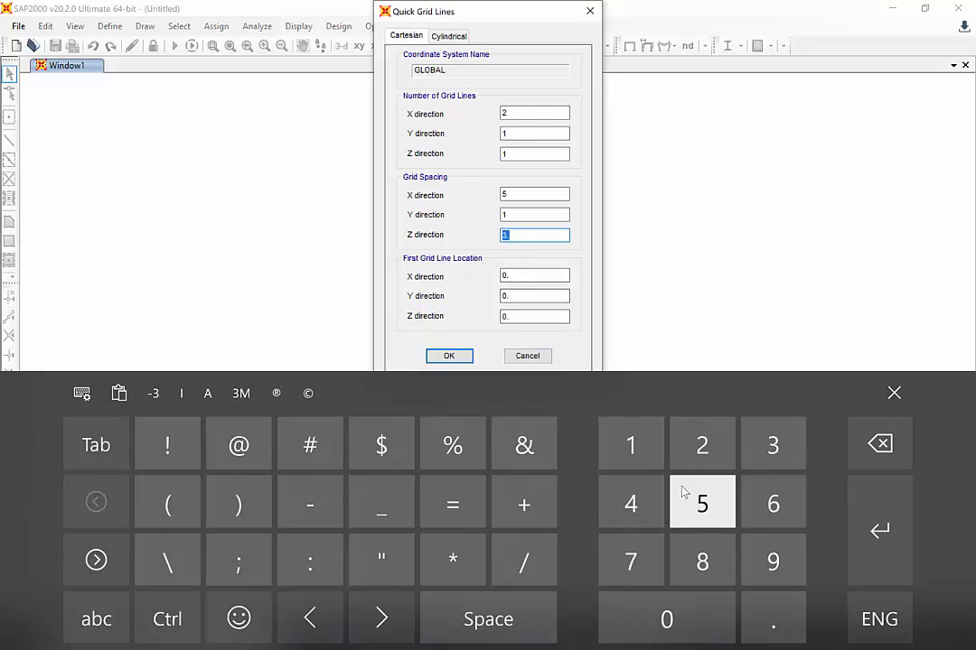
# Set the Z-direction grid spacing to 1 and generate the grid
pyautogui.click(640, 454)
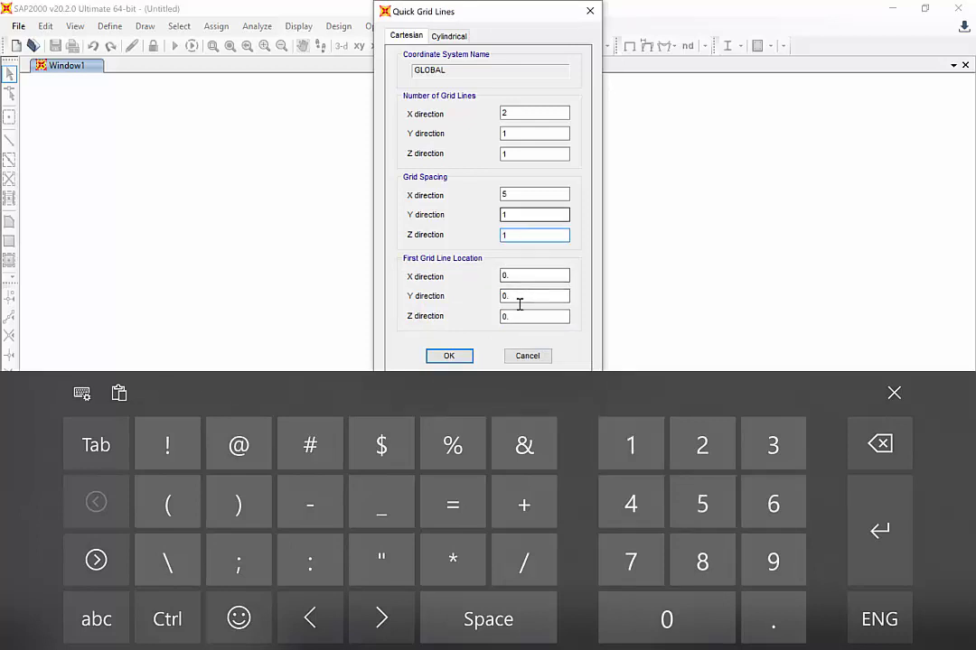
pyautogui.click(893, 392)
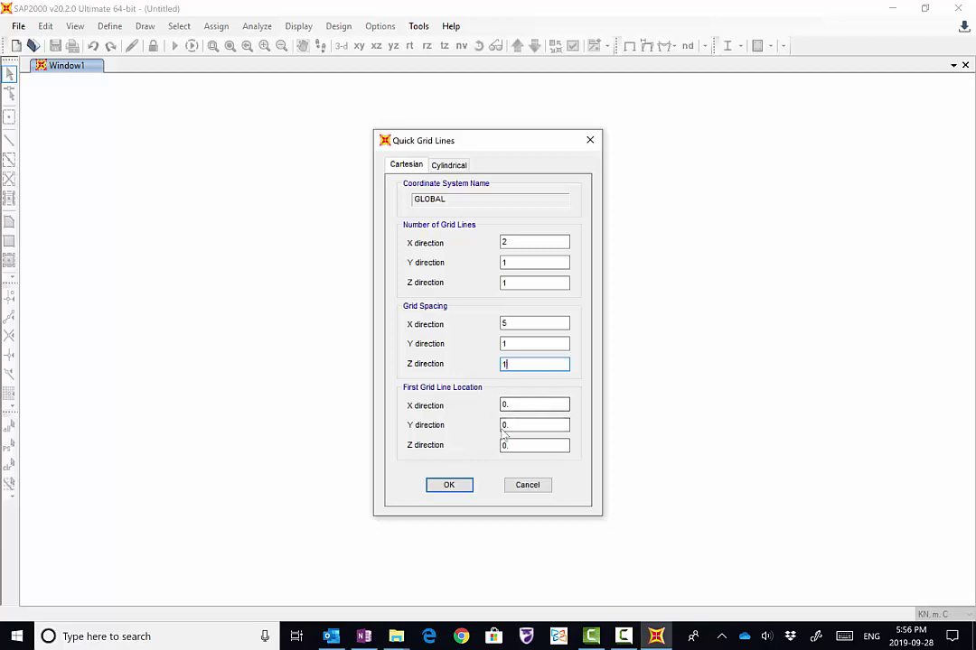
pyautogui.click(449, 486)
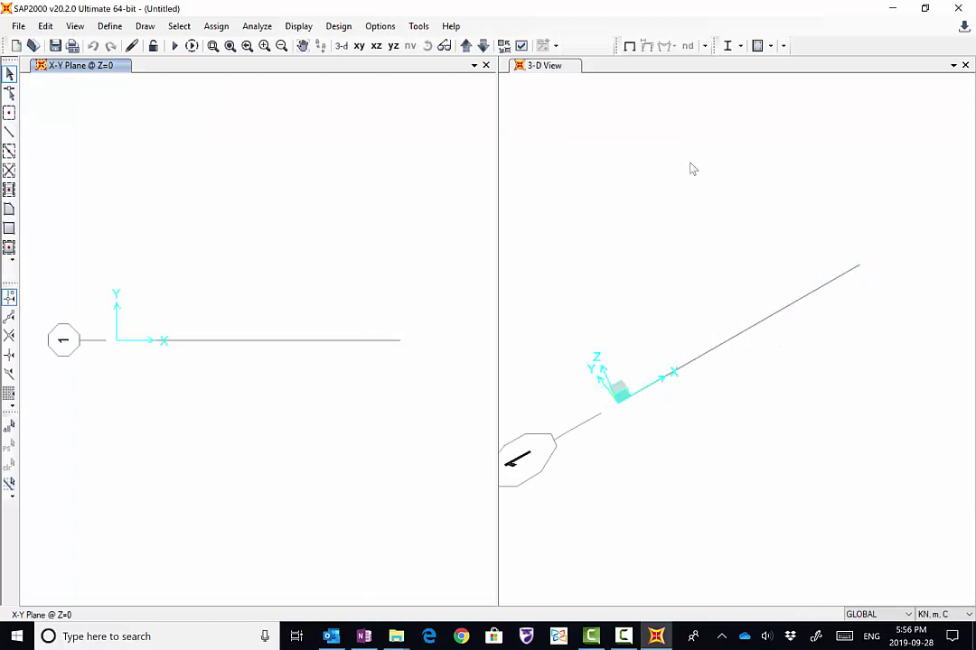
# Close the X-Y plane view and switch the remaining view to the X-Z plane
pyautogui.click(486, 65)
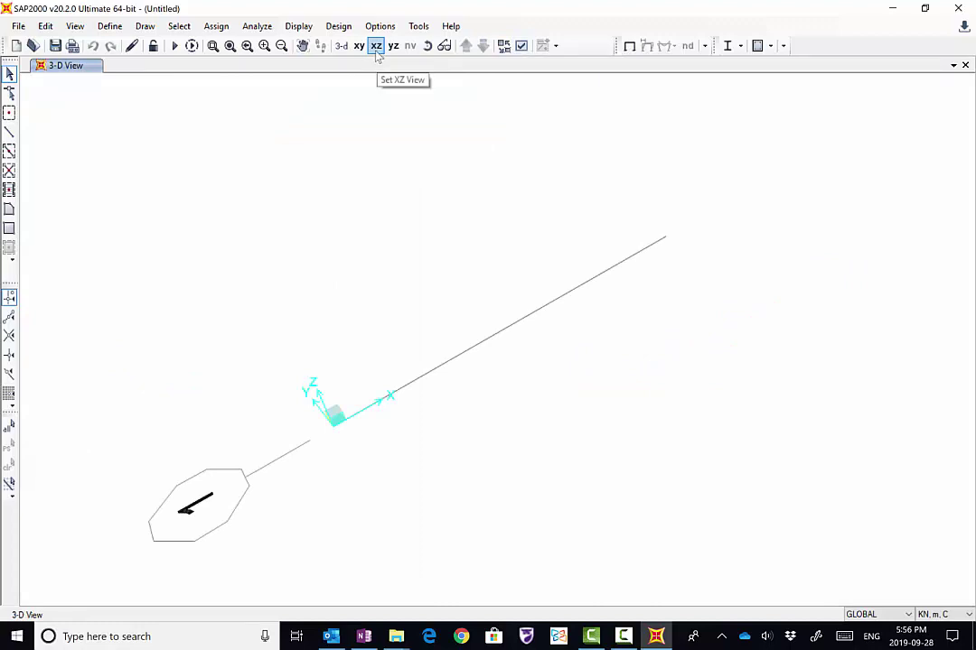
pyautogui.click(375, 46)
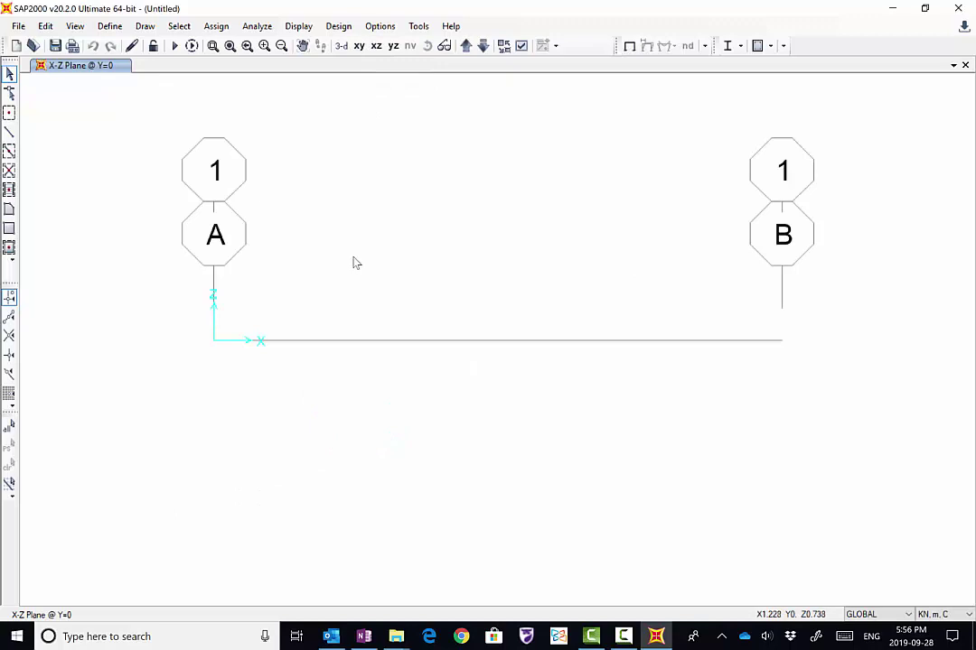
# Add a new material with the User region and Steel as the material type
pyautogui.click(108, 26)
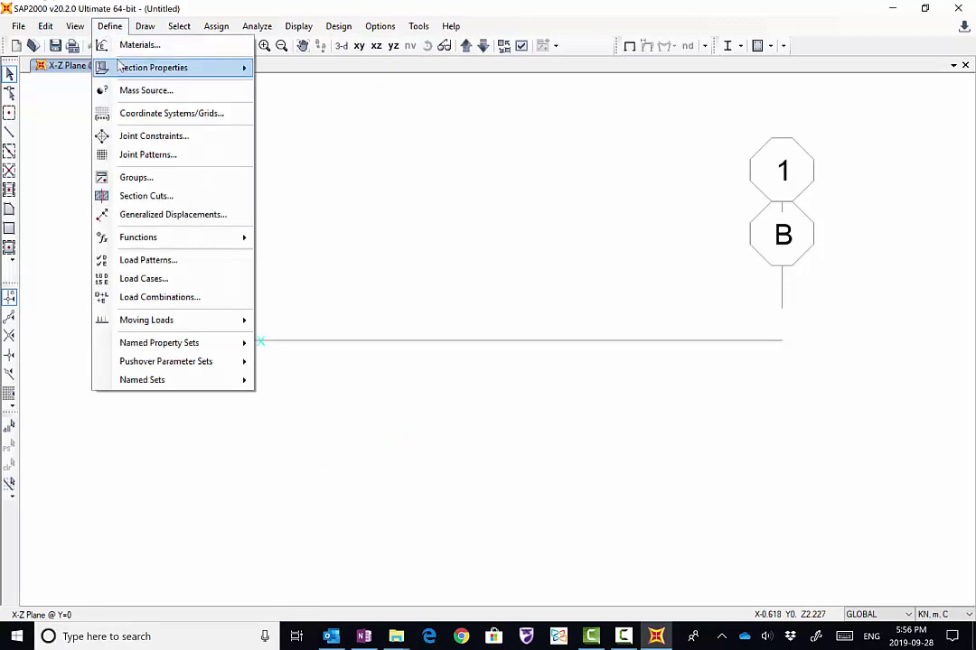
pyautogui.click(136, 44)
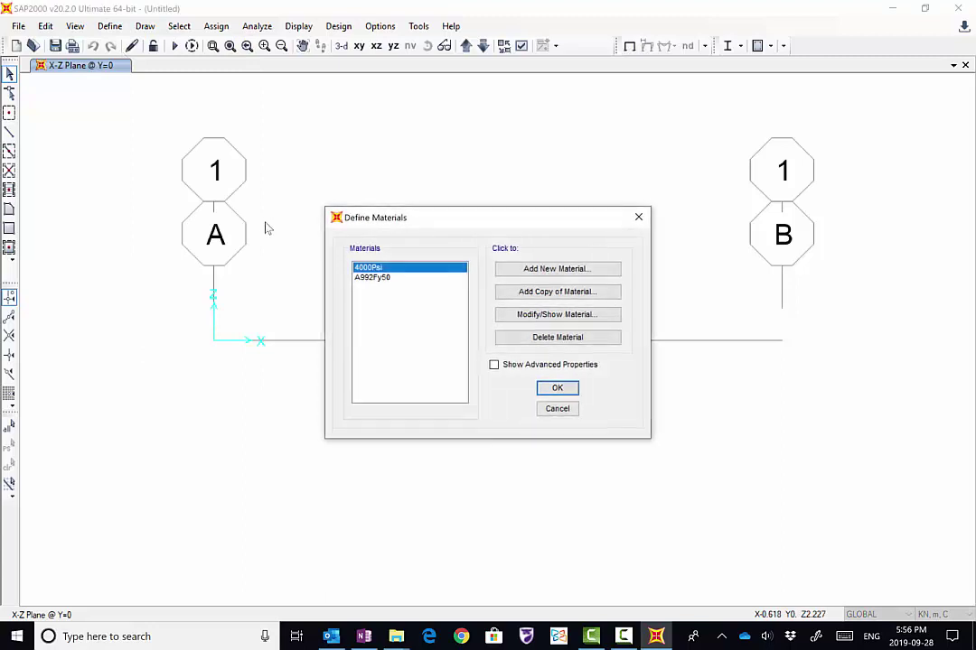
pyautogui.click(554, 269)
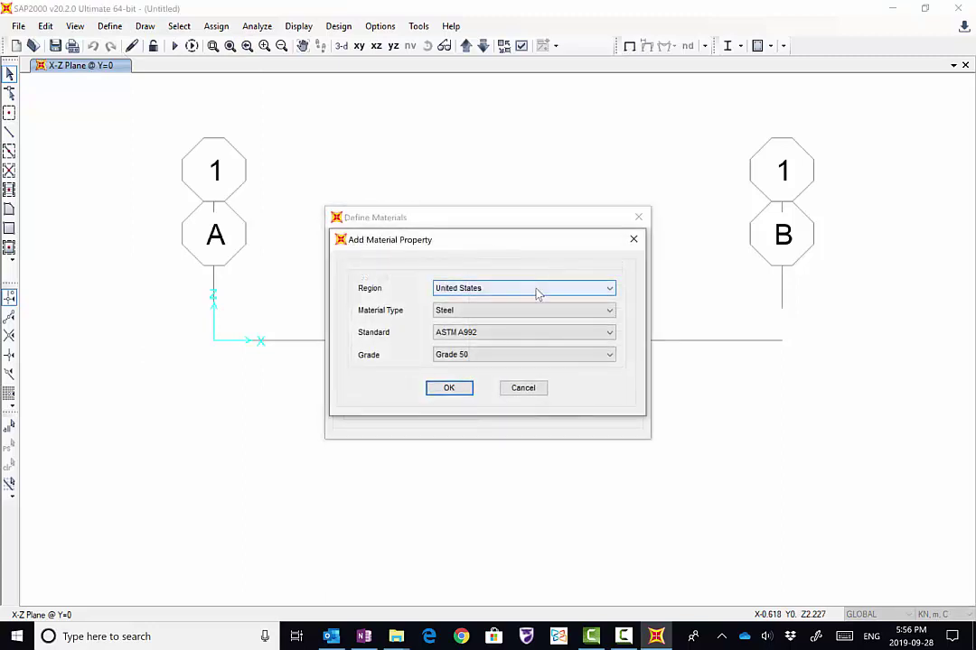
pyautogui.click(537, 293)
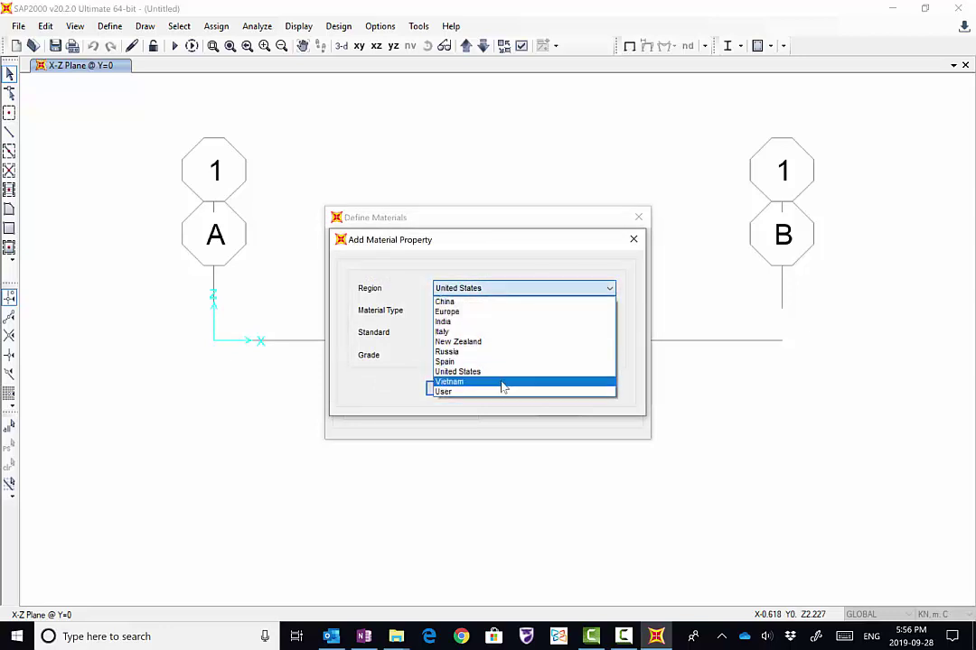
pyautogui.click(493, 392)
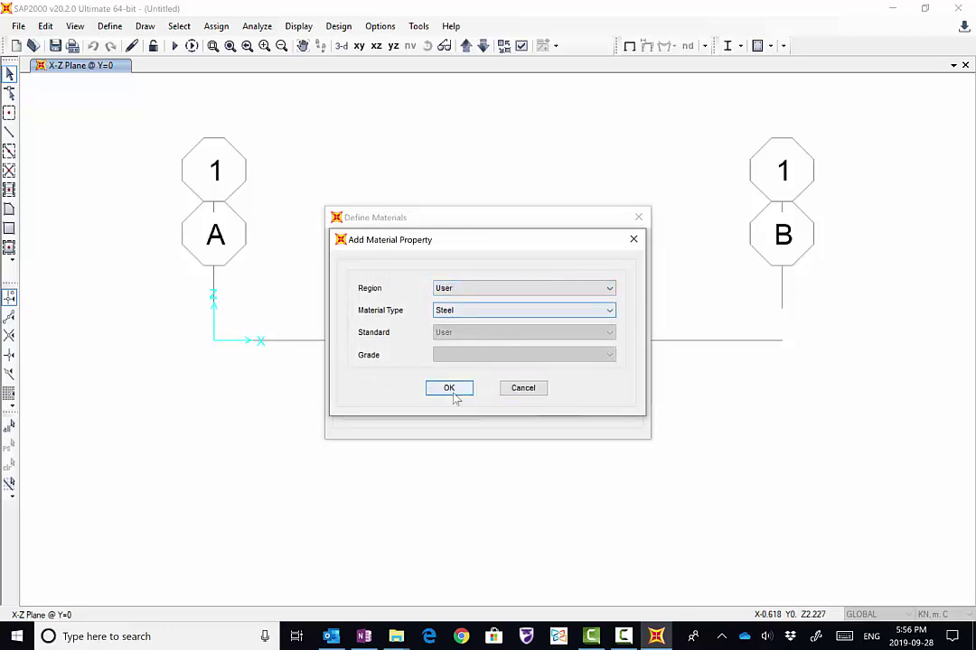
pyautogui.click(449, 388)
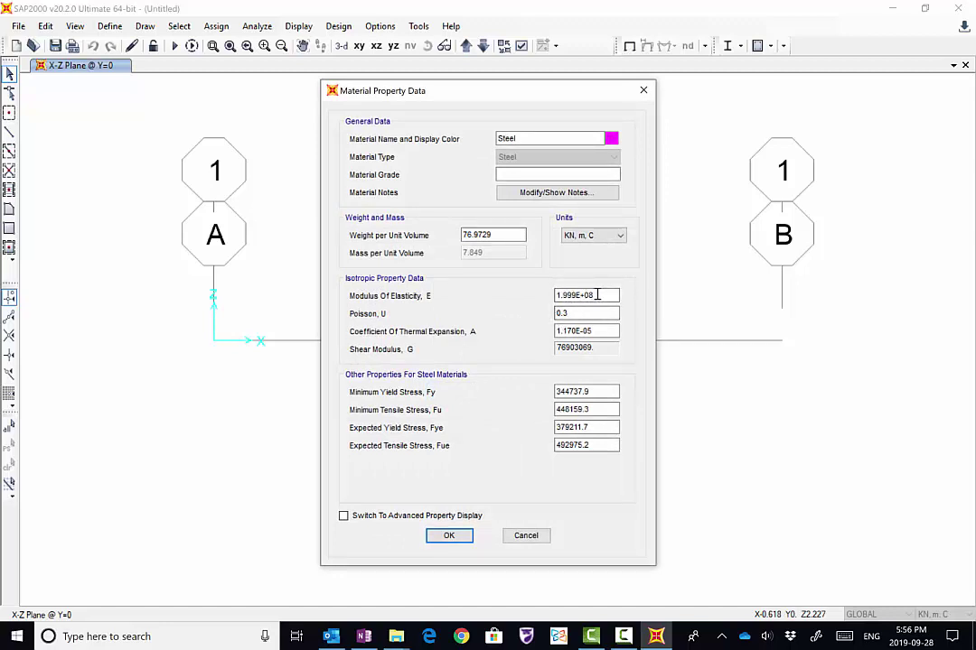
# Set the Steel material's modulus of elasticity to 2E+08 in KN, m, C units
pyautogui.moveTo(575, 296); pyautogui.dragTo(509, 302)
pyautogui.click(844, 636)
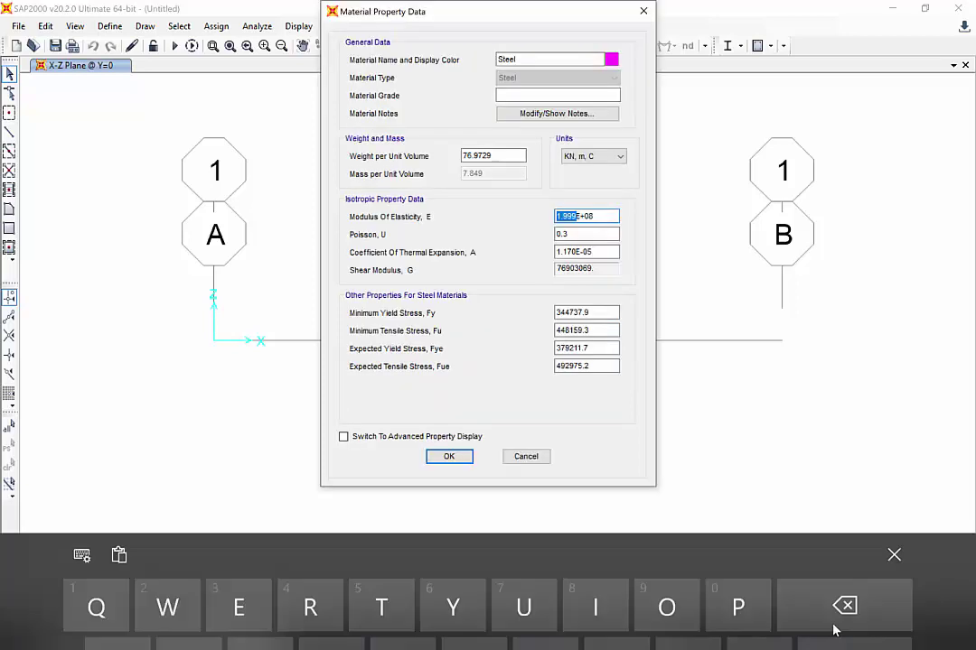
pyautogui.click(97, 618)
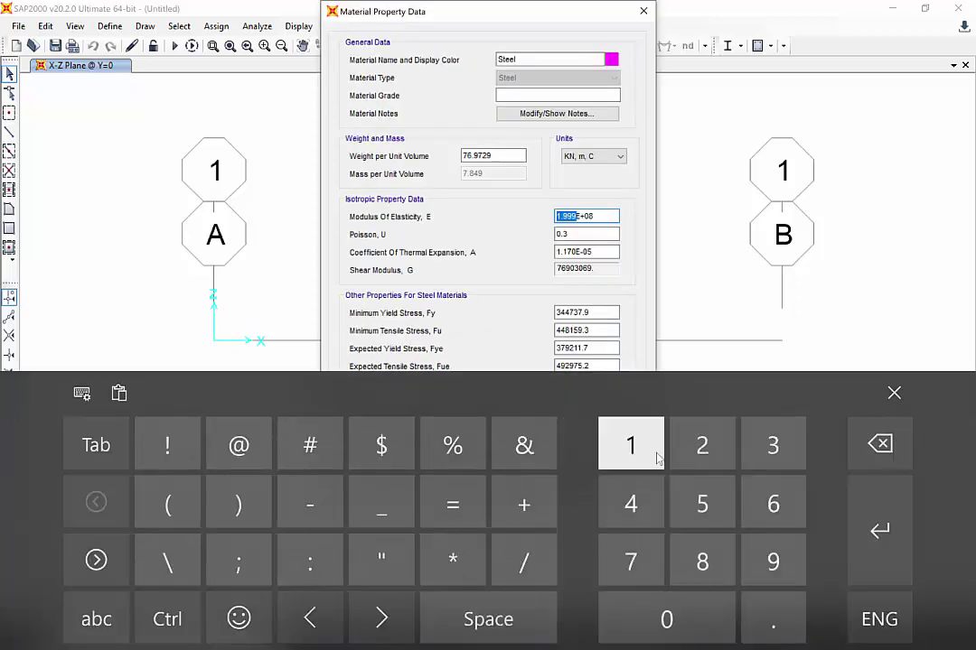
pyautogui.click(701, 447)
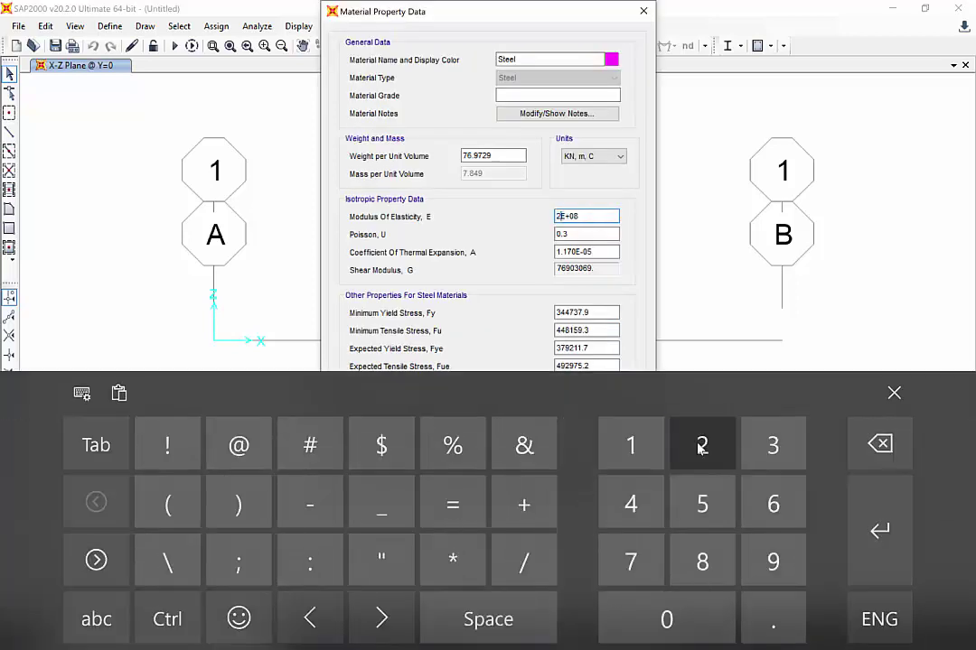
pyautogui.click(893, 393)
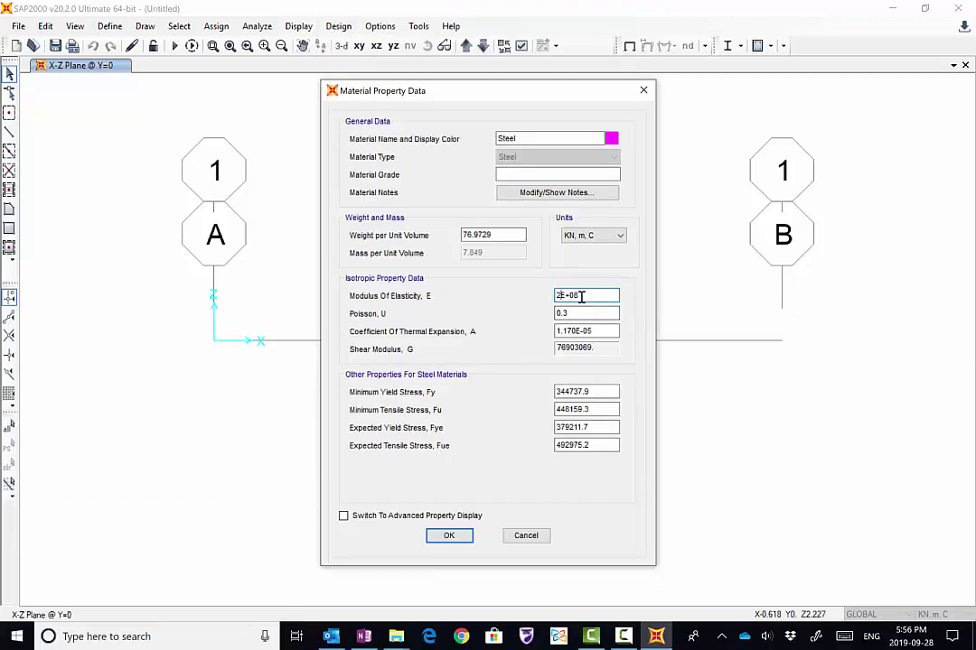
# Enter the Steel material's modulus of elasticity with its unit as 2e5 mpa
pyautogui.moveTo(581, 297); pyautogui.dragTo(500, 306)
pyautogui.click(845, 641)
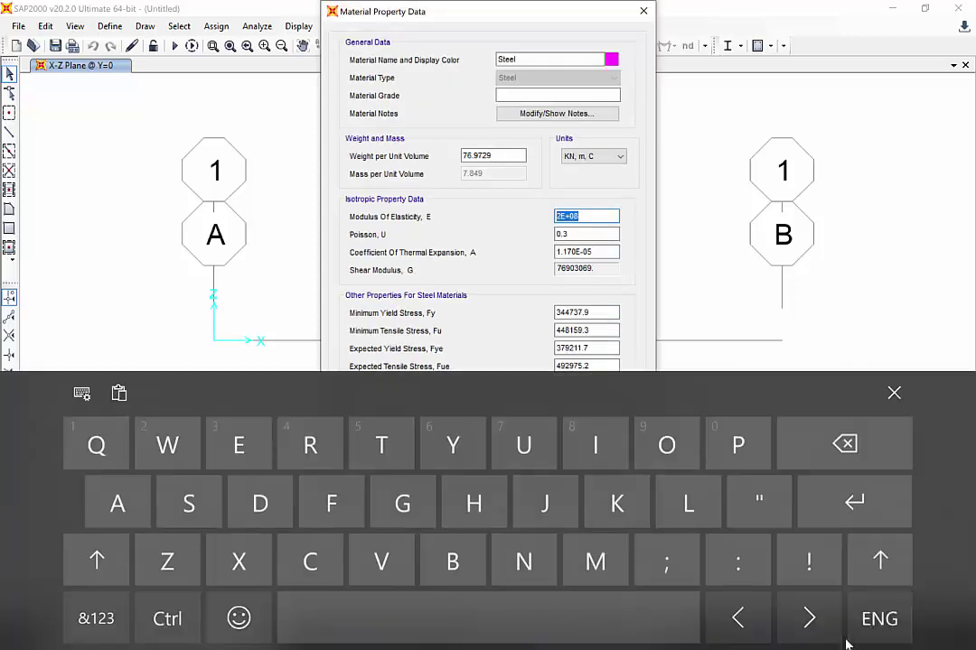
pyautogui.click(90, 618)
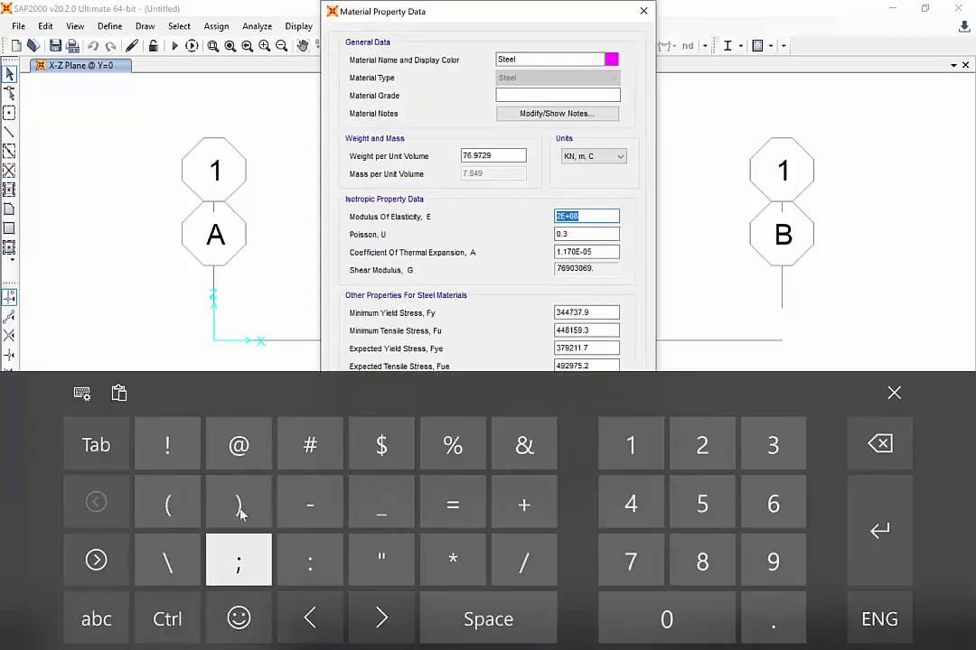
pyautogui.click(702, 445)
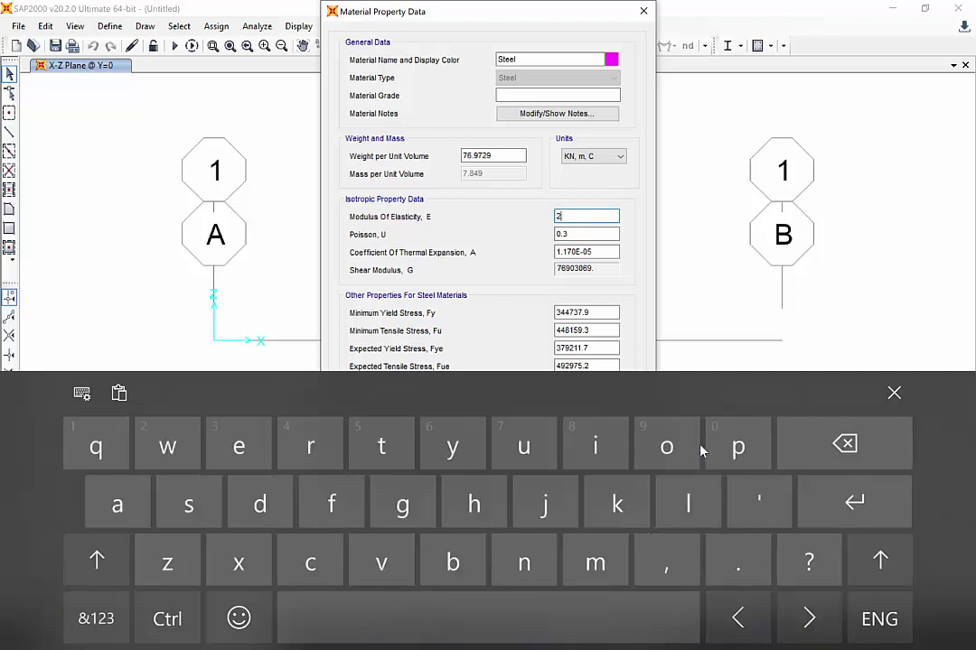
pyautogui.write('e')
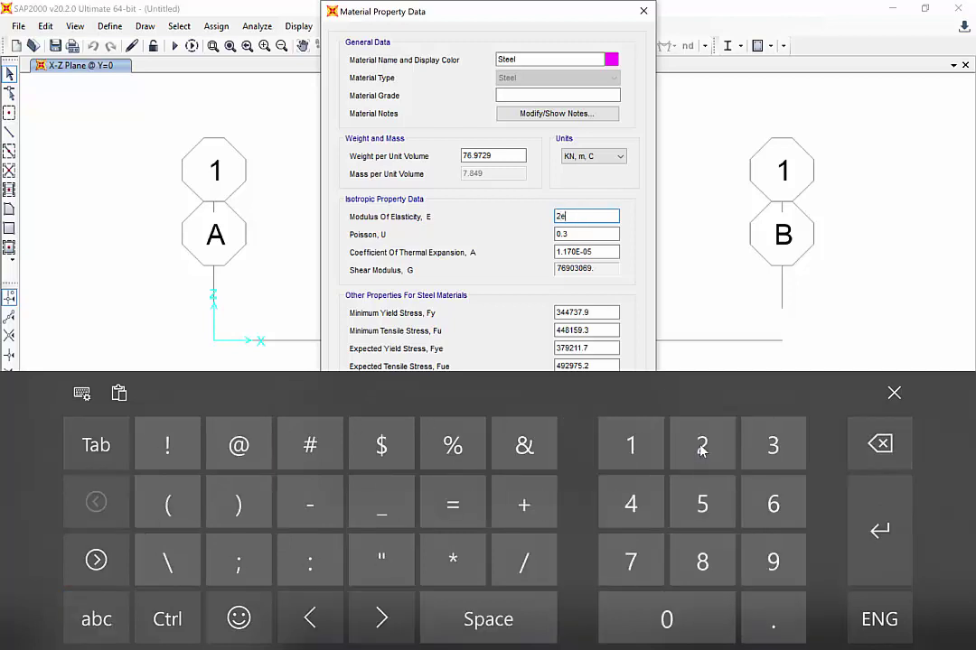
pyautogui.write('5')
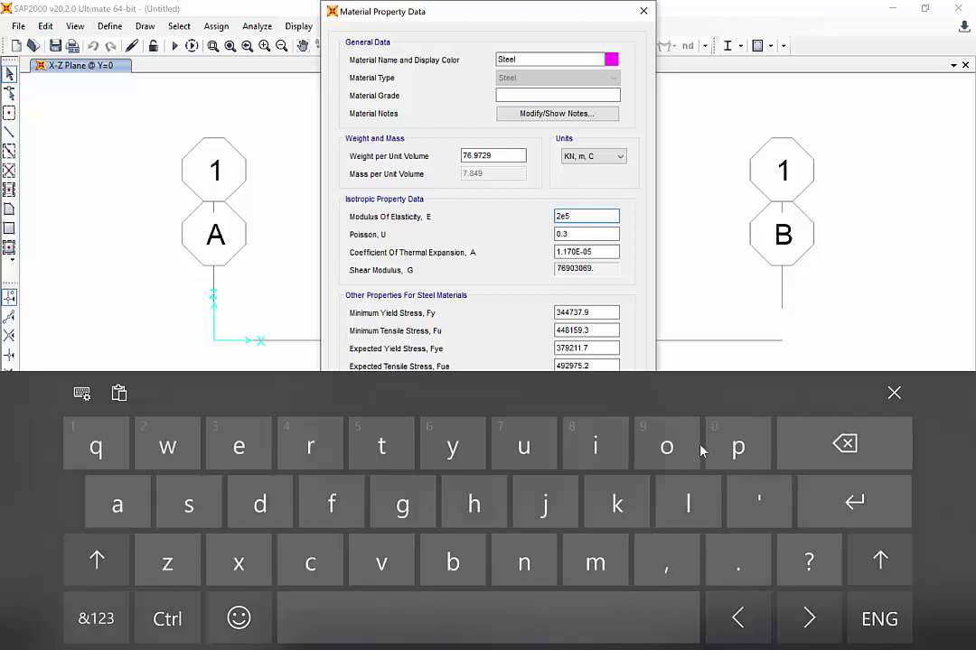
pyautogui.write(' mpa')
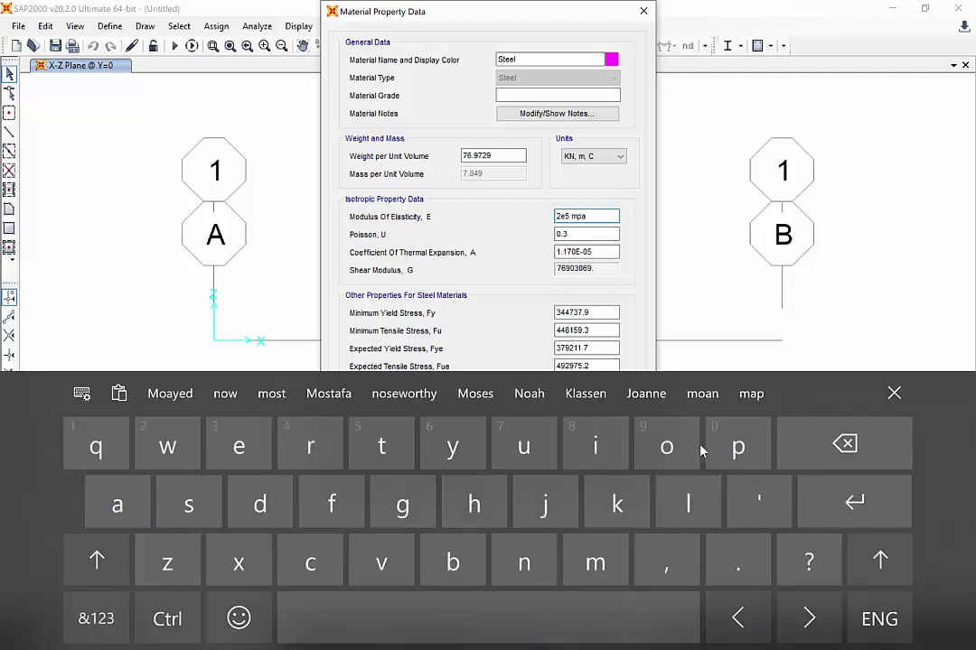
pyautogui.click(585, 234)
pyautogui.click(895, 391)
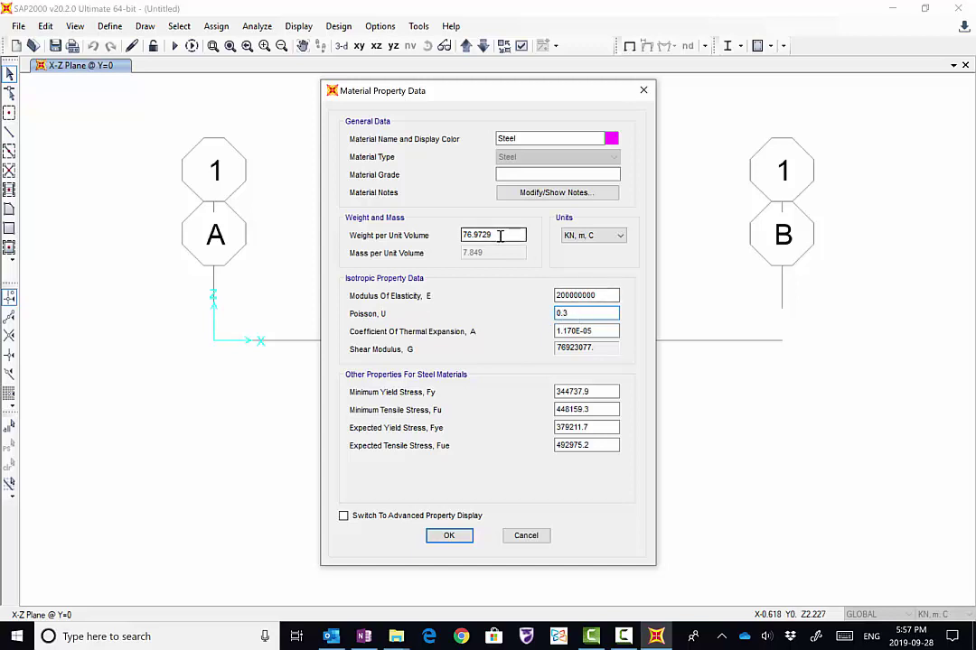
# Accept the Steel material's property data and finish defining materials
pyautogui.moveTo(500, 235); pyautogui.dragTo(420, 235)
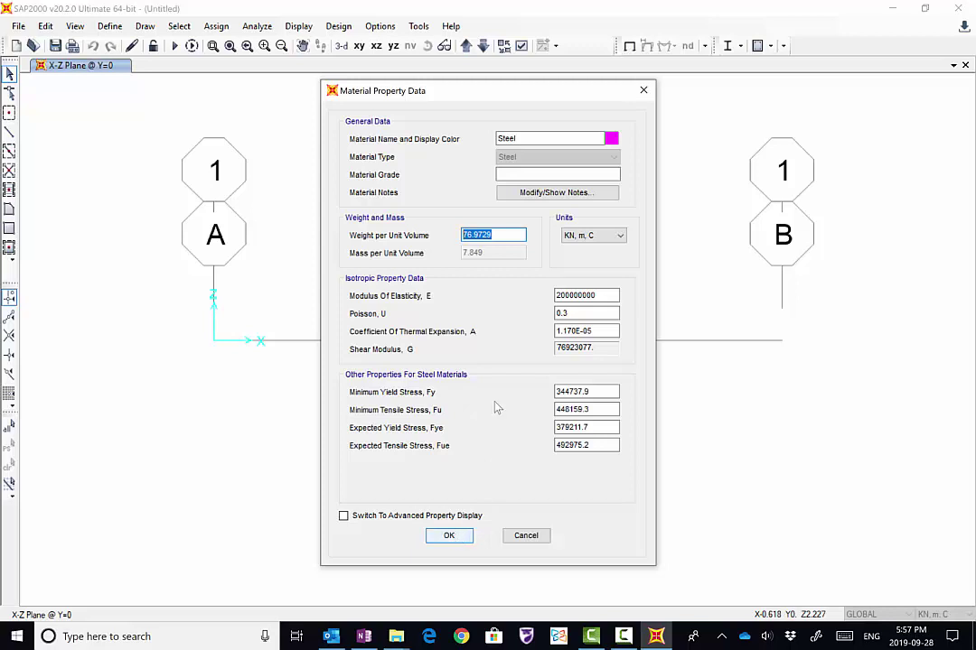
pyautogui.click(530, 138)
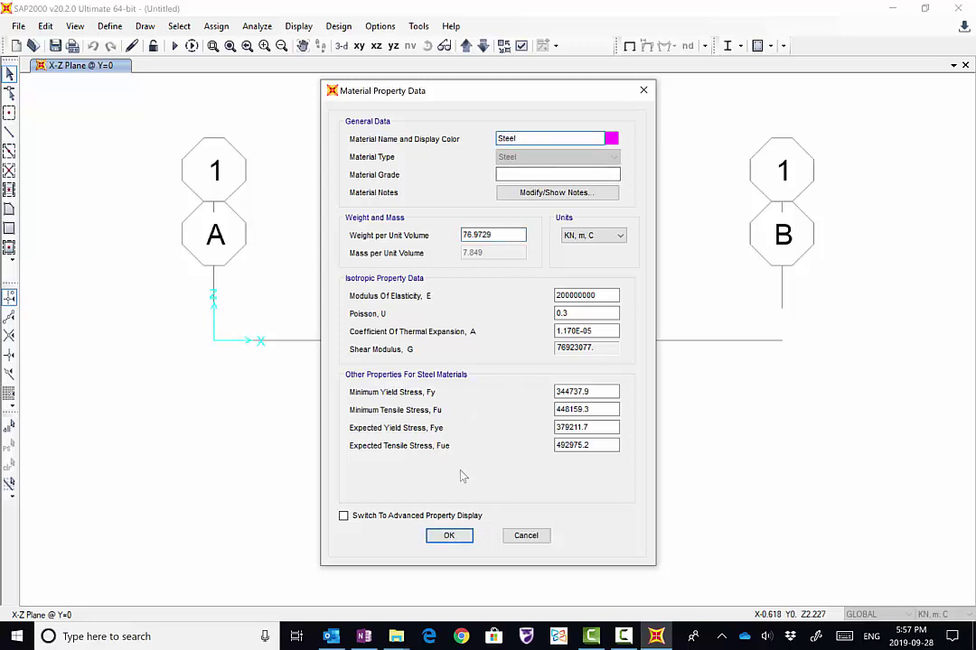
pyautogui.click(450, 537)
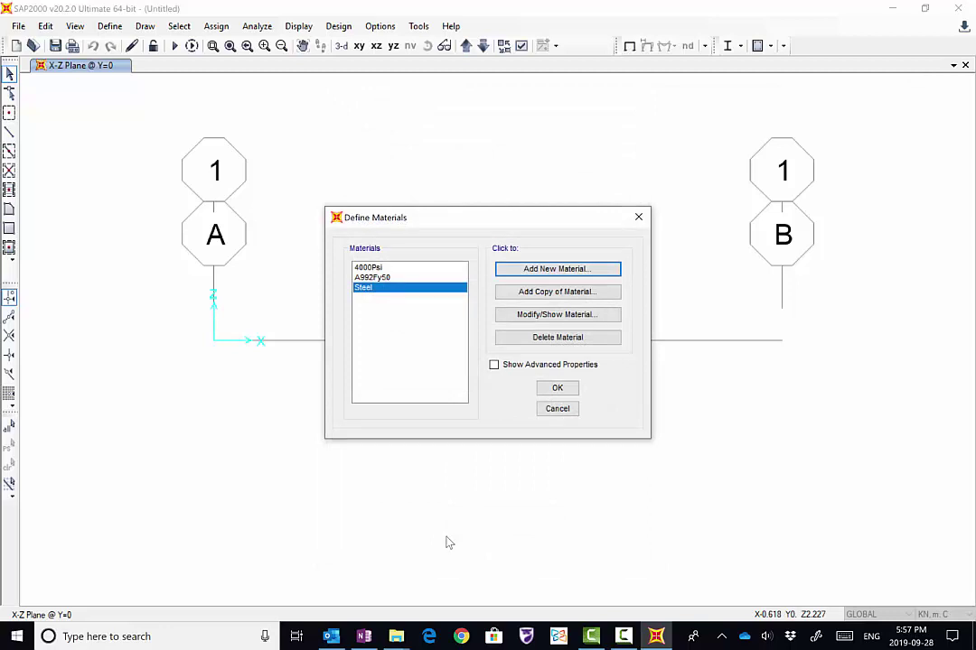
pyautogui.click(558, 387)
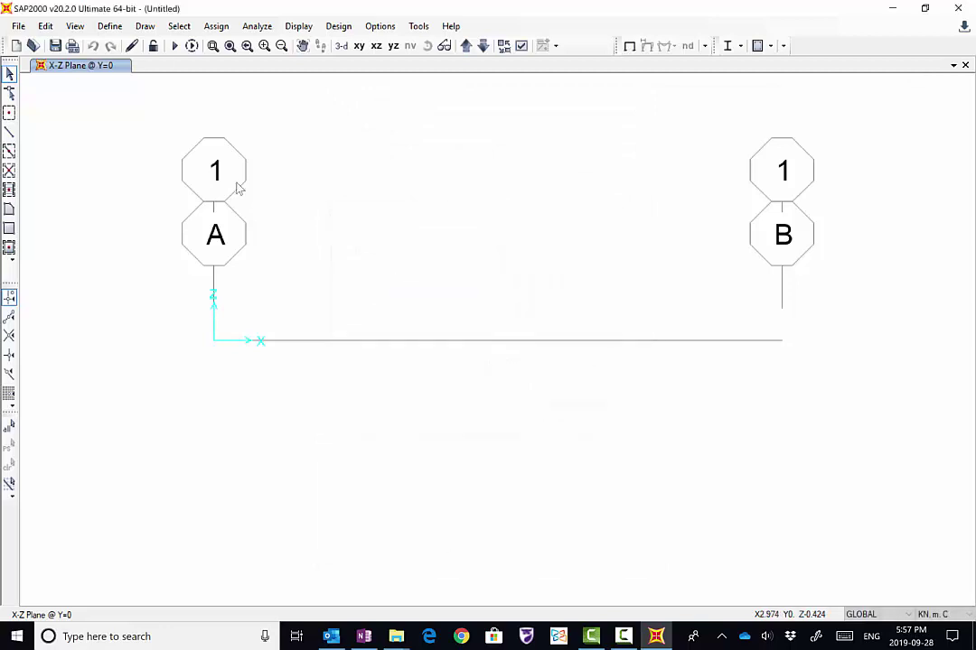
# Add a General frame section under the Other property type, checking the bar's given area in the Example 2 notes in OneNote
pyautogui.click(110, 25)
pyautogui.moveTo(134, 78)
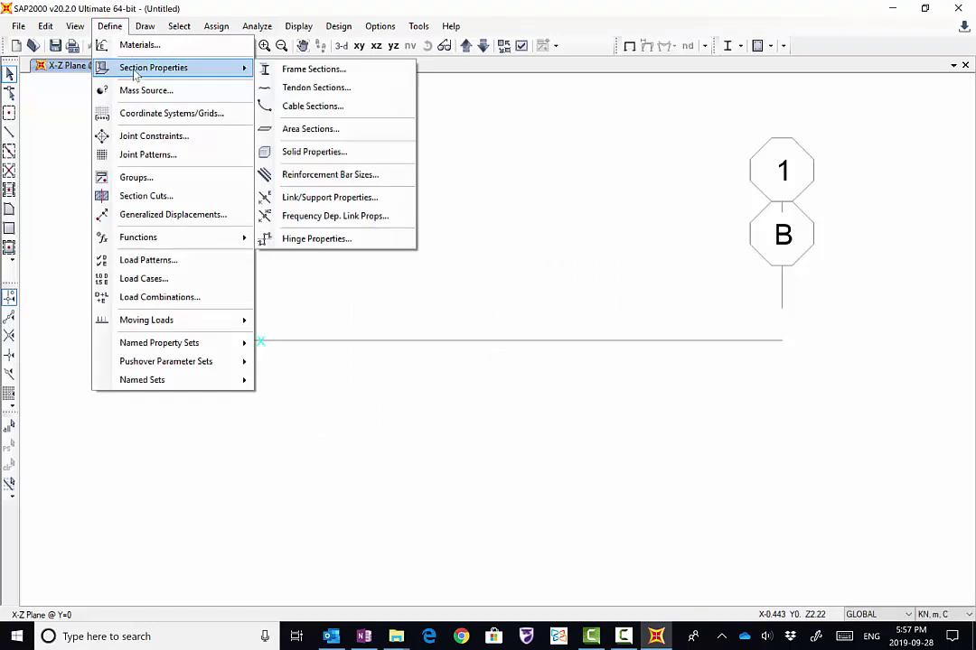
pyautogui.click(313, 69)
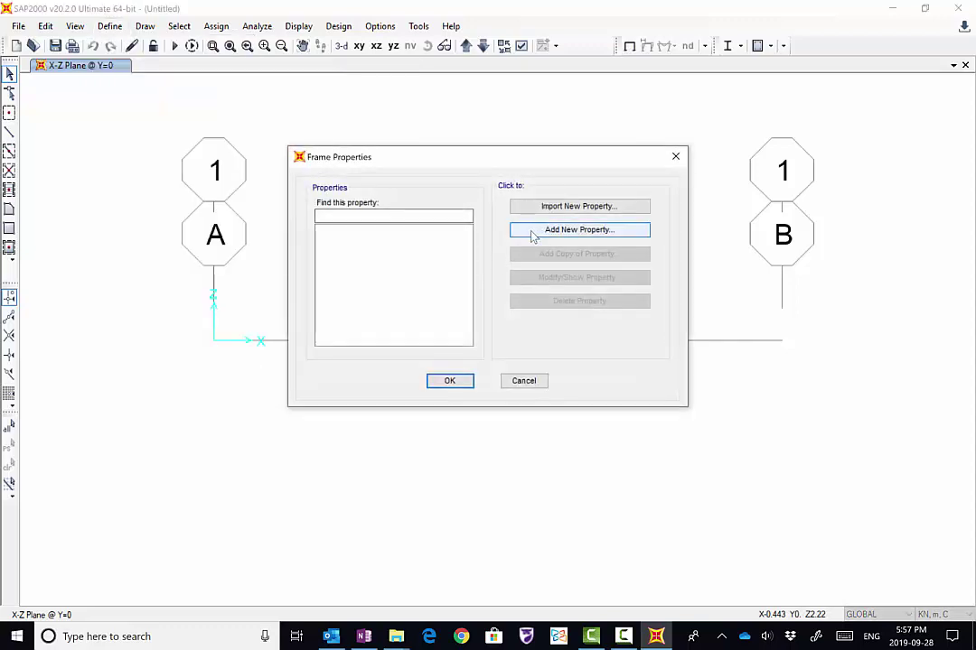
pyautogui.click(534, 234)
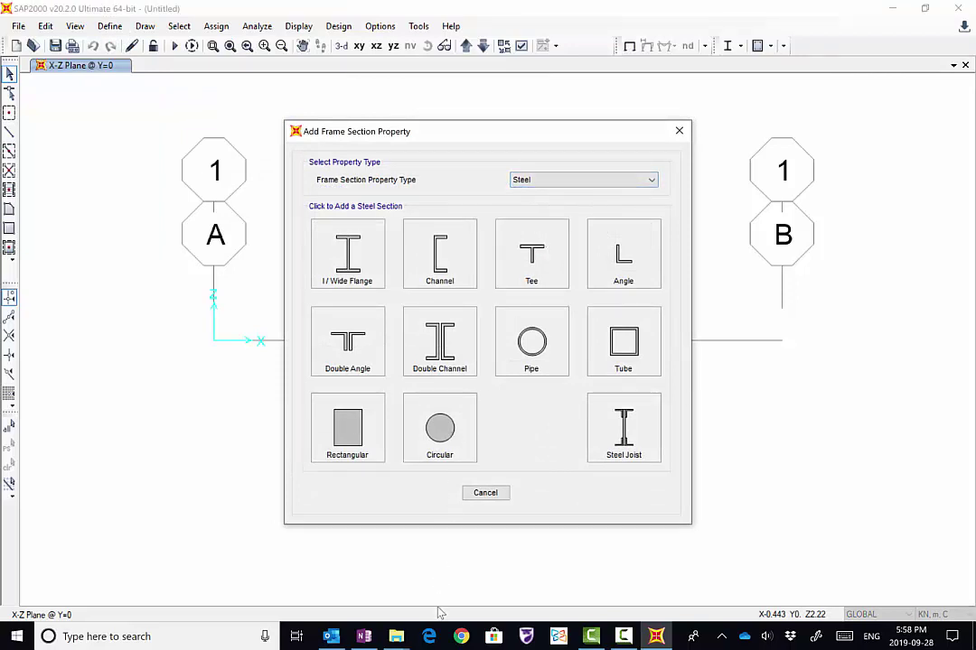
pyautogui.click(364, 636)
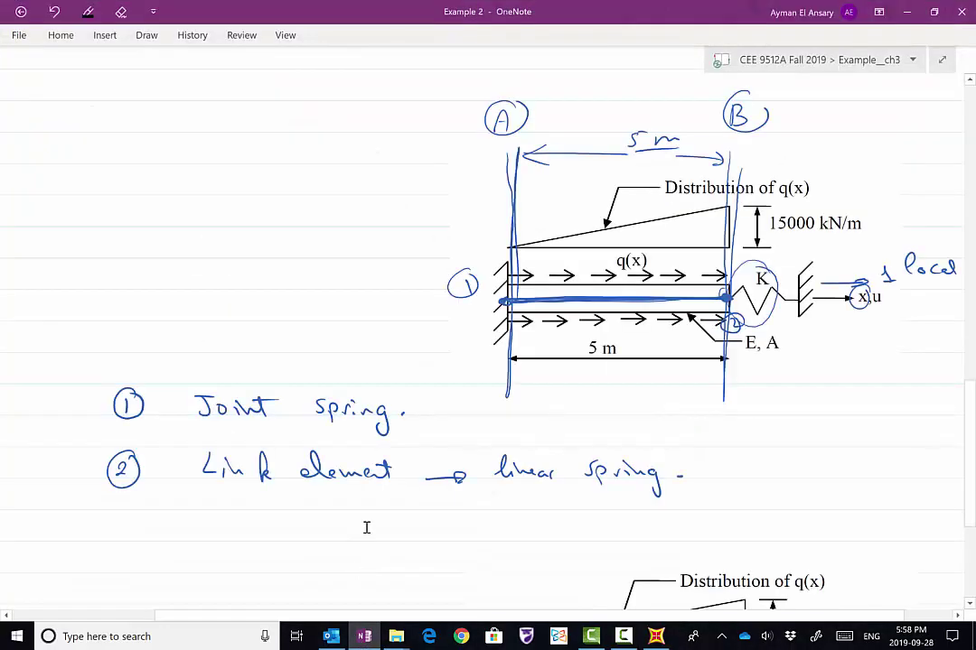
pyautogui.scroll(15, 192, 307)
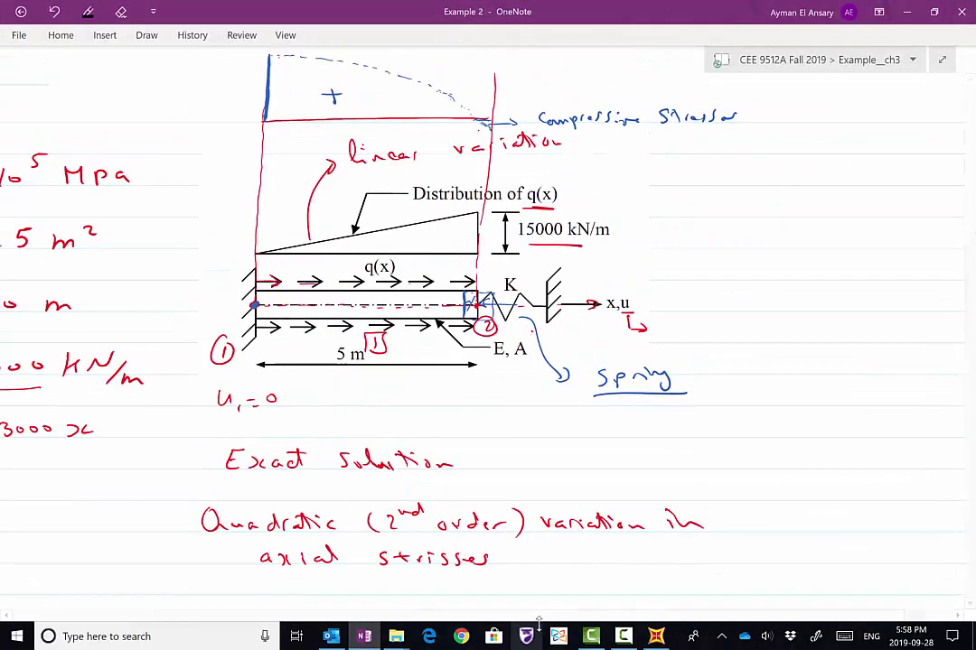
pyautogui.moveTo(376, 619); pyautogui.dragTo(204, 624)
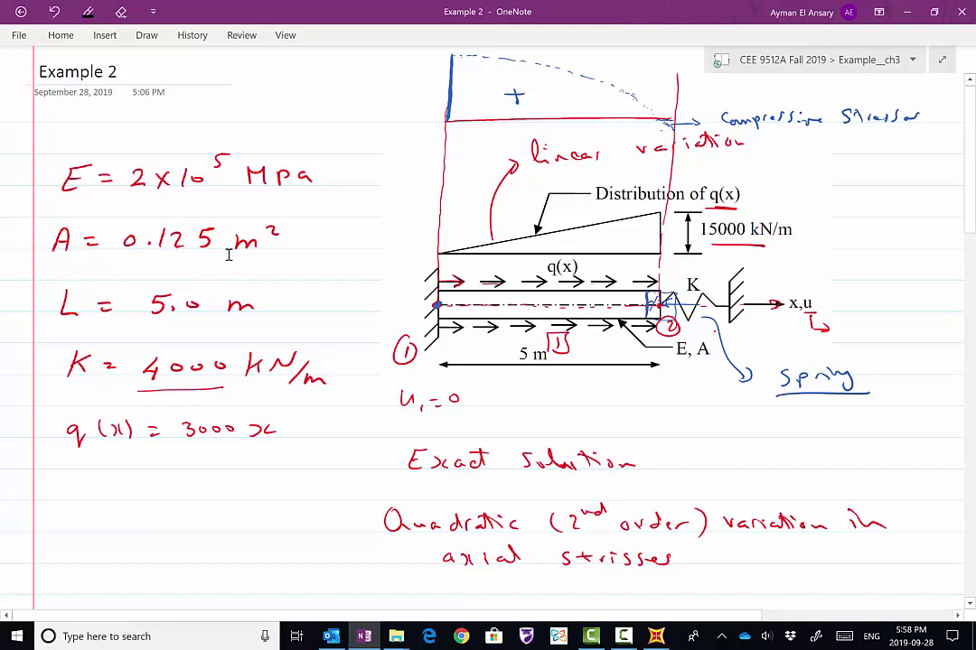
pyautogui.click(657, 637)
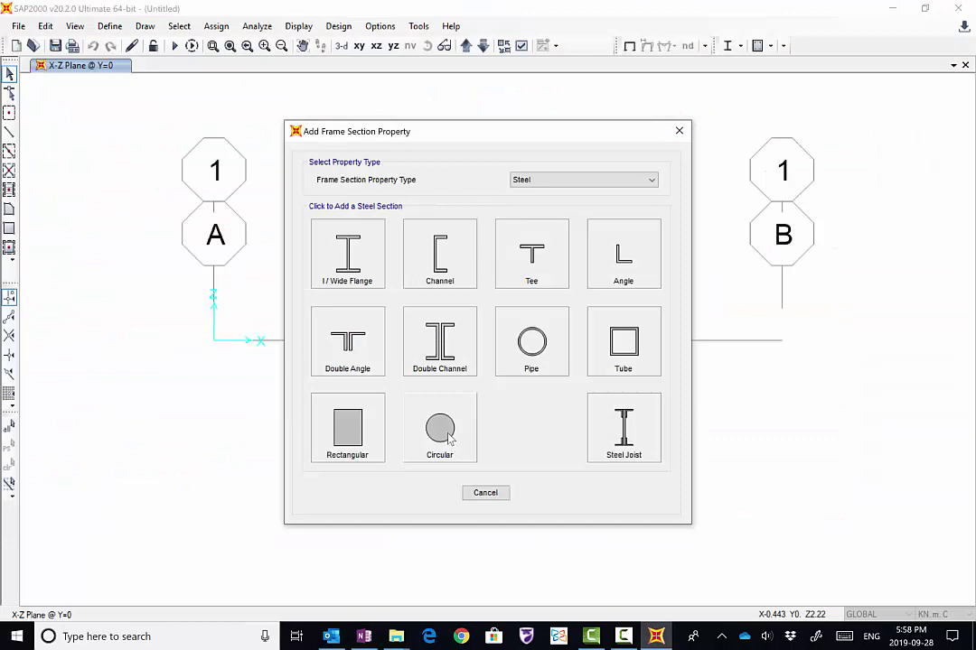
pyautogui.click(568, 185)
pyautogui.click(548, 244)
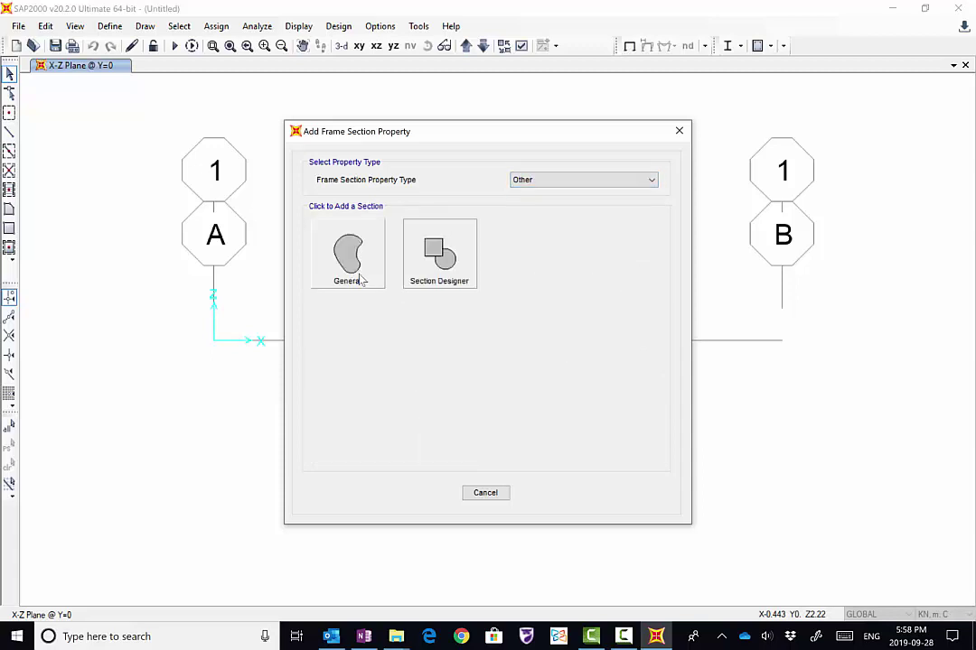
pyautogui.click(359, 280)
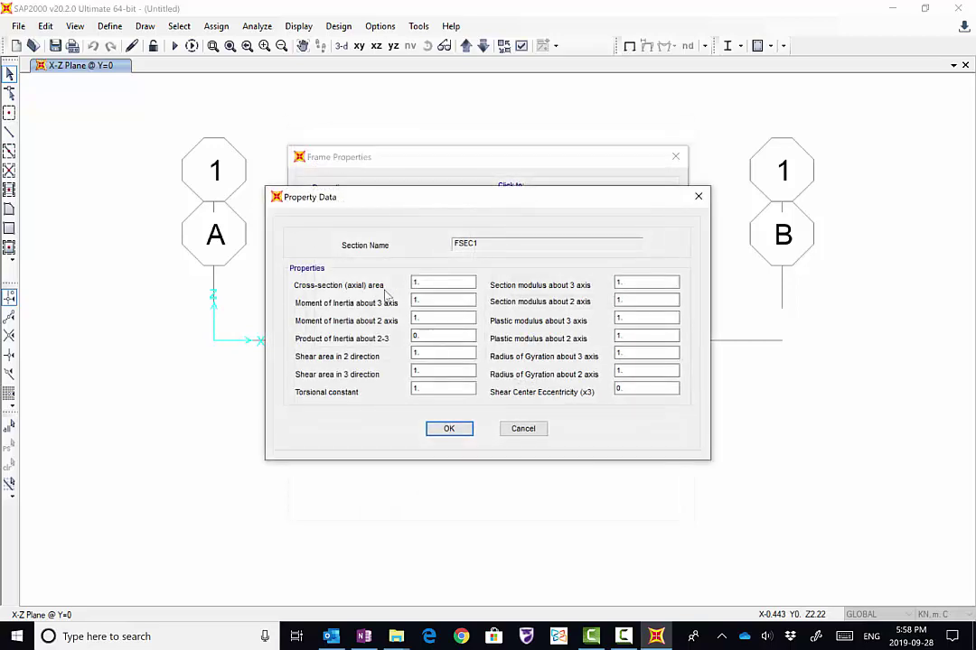
# Set the general section's cross-section (axial) area to .125 and accept the property data
pyautogui.doubleClick(429, 285)
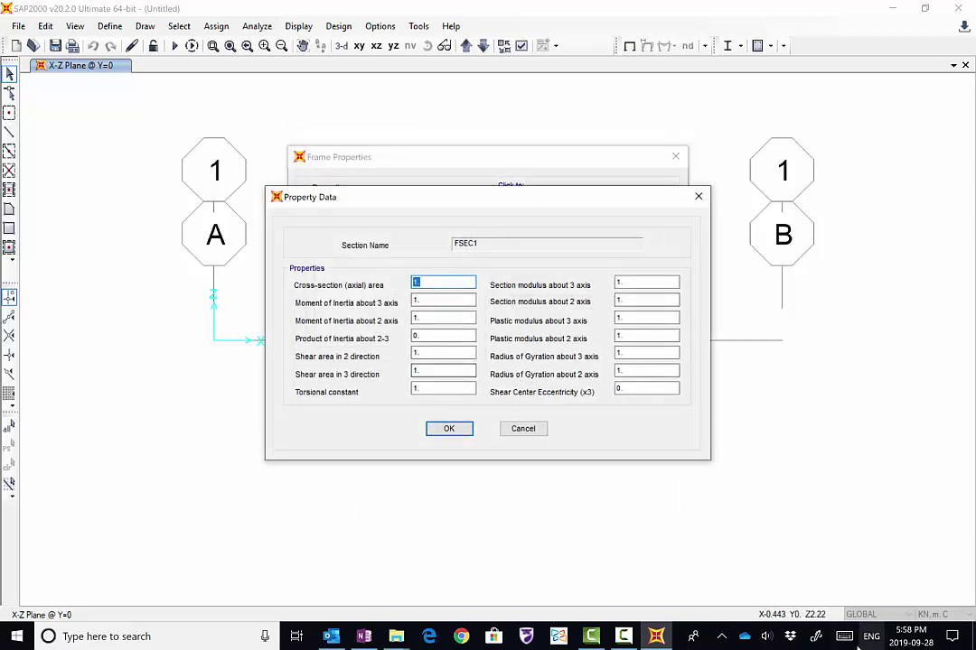
pyautogui.click(844, 636)
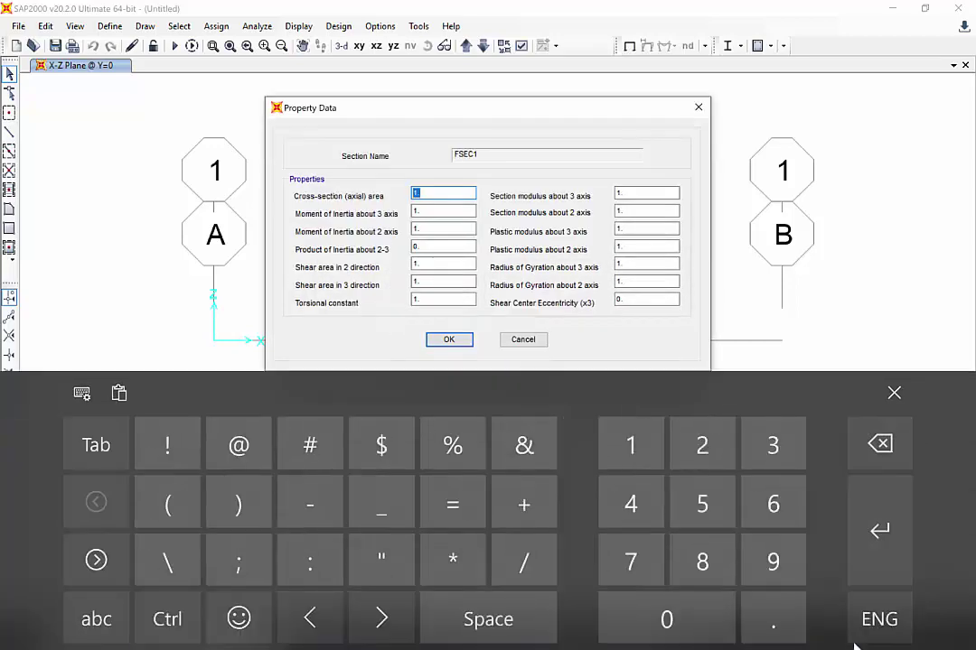
pyautogui.write('.125')
pyautogui.click(892, 394)
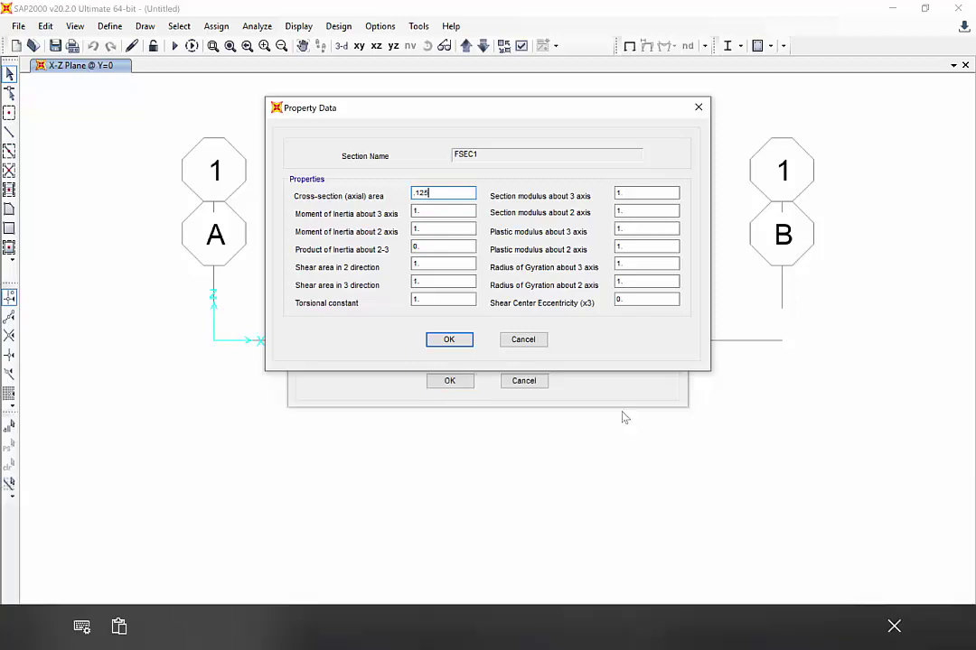
pyautogui.click(449, 340)
# Name the general section Bar and set its material to Steel
pyautogui.moveTo(476, 192); pyautogui.dragTo(311, 191)
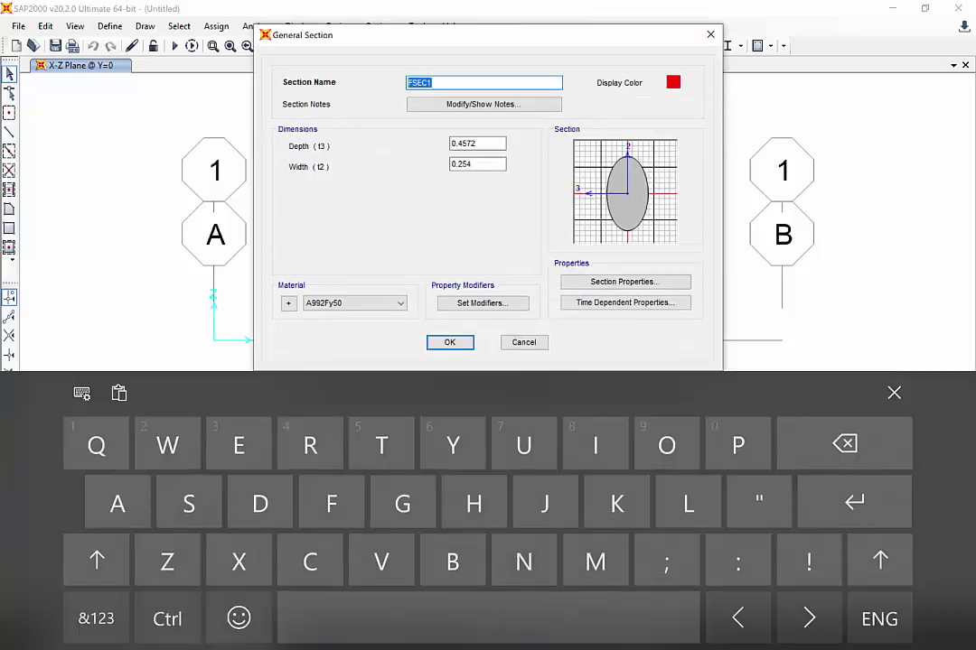
pyautogui.write('Bar')
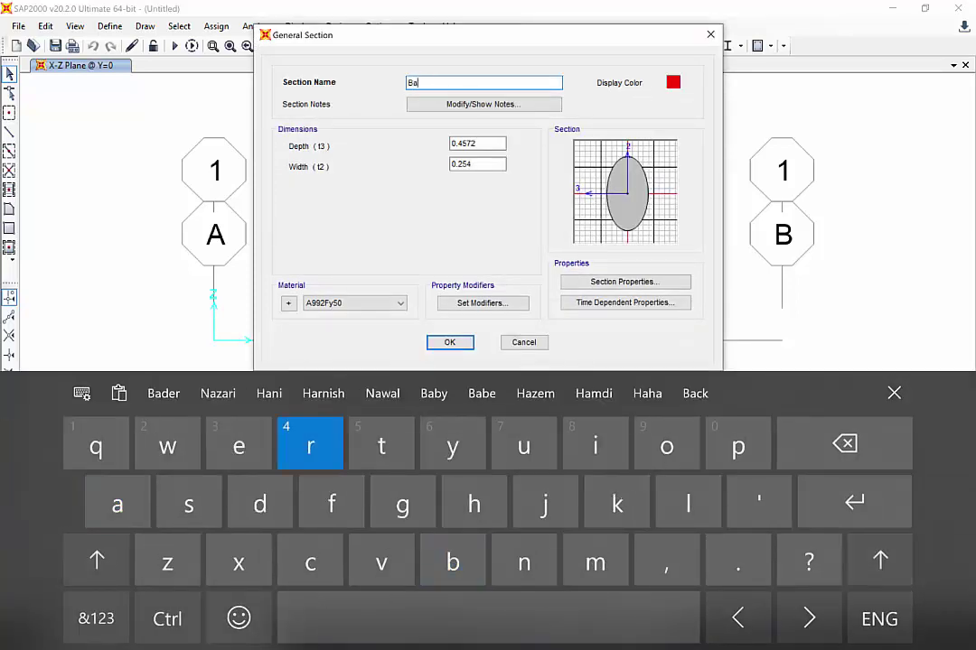
pyautogui.click(893, 392)
pyautogui.click(397, 304)
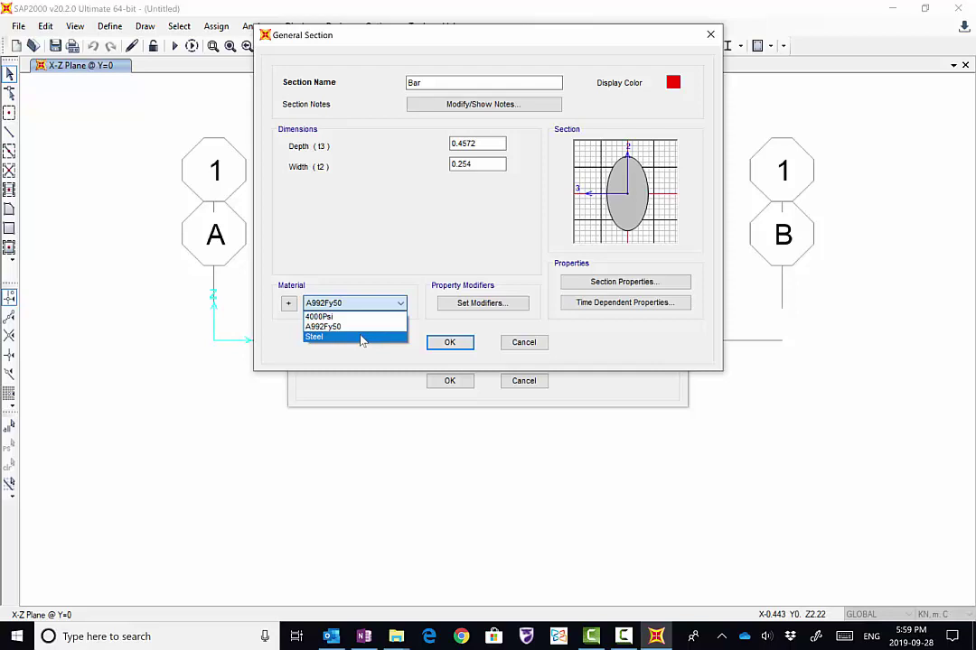
pyautogui.click(362, 337)
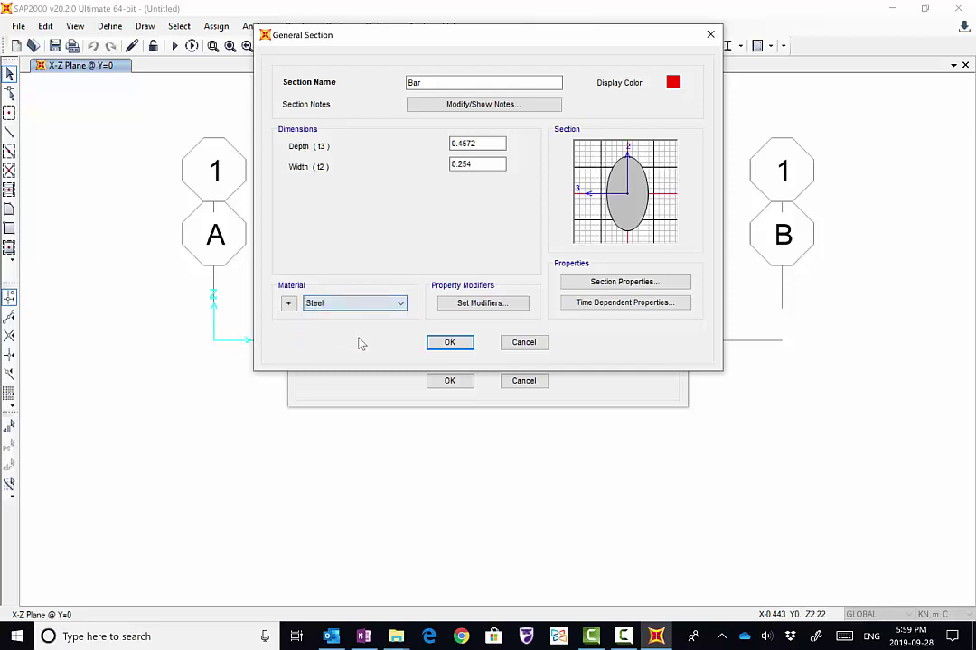
# Check the Bar section's property data, then accept the section and finish defining frame properties
pyautogui.click(615, 283)
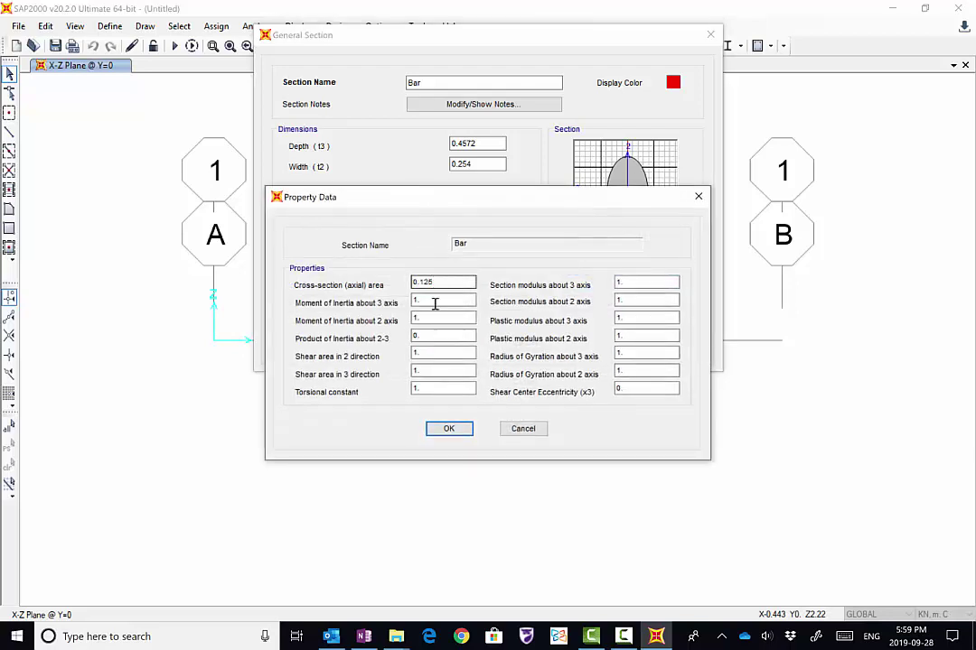
pyautogui.click(444, 429)
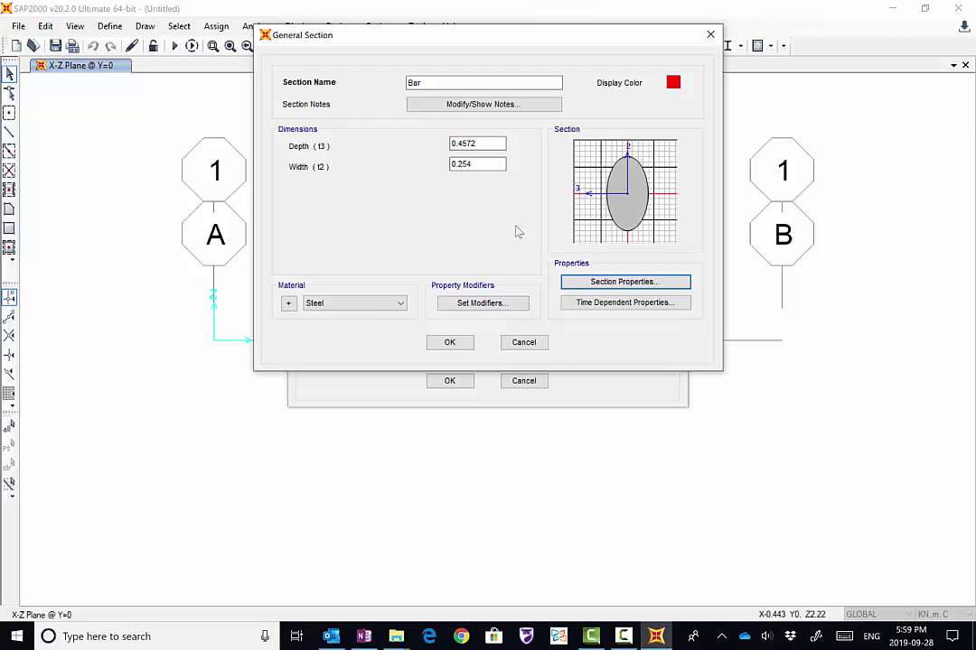
pyautogui.click(461, 350)
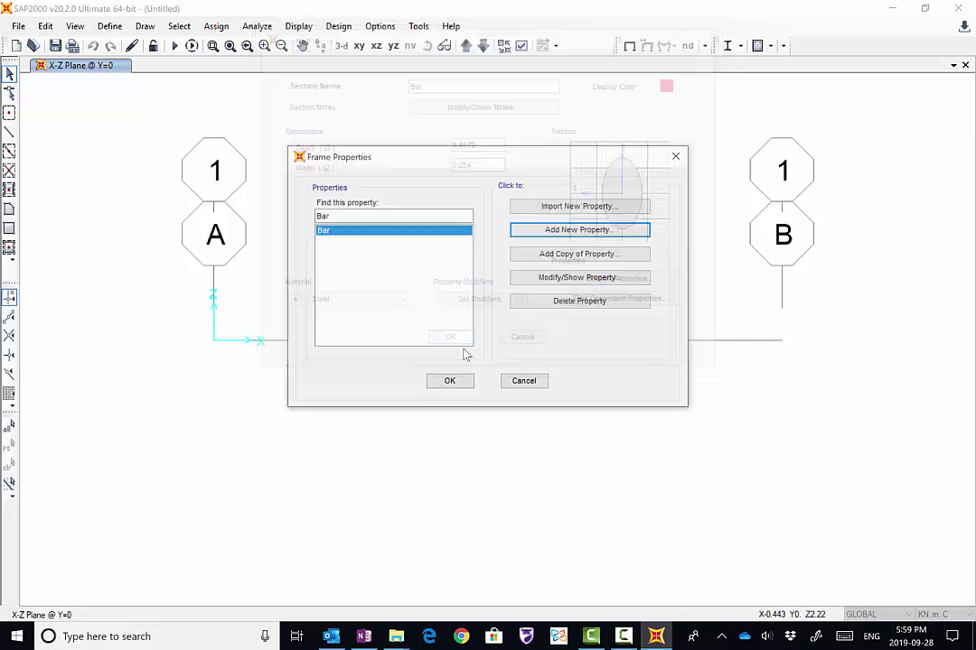
pyautogui.click(450, 383)
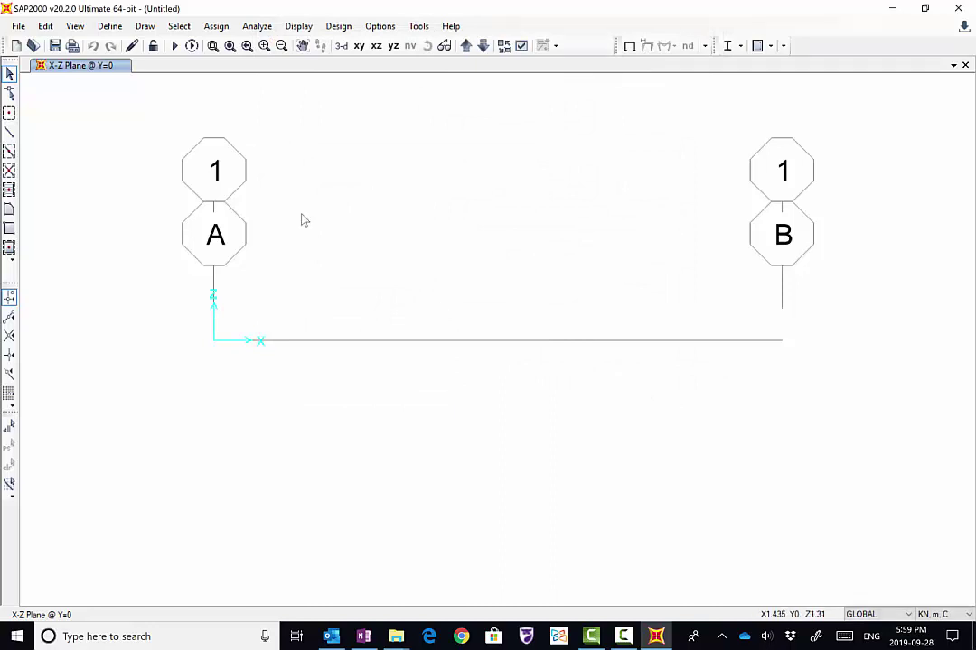
# Draw a straight frame with the Bar section from the grid point at A to the one at B
pyautogui.click(9, 134)
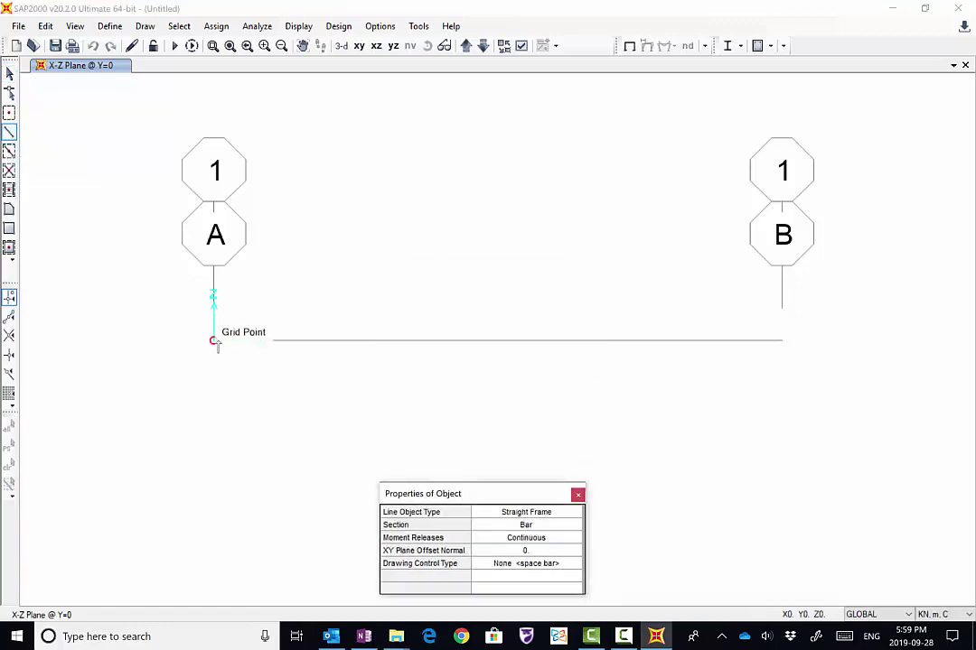
pyautogui.click(213, 340)
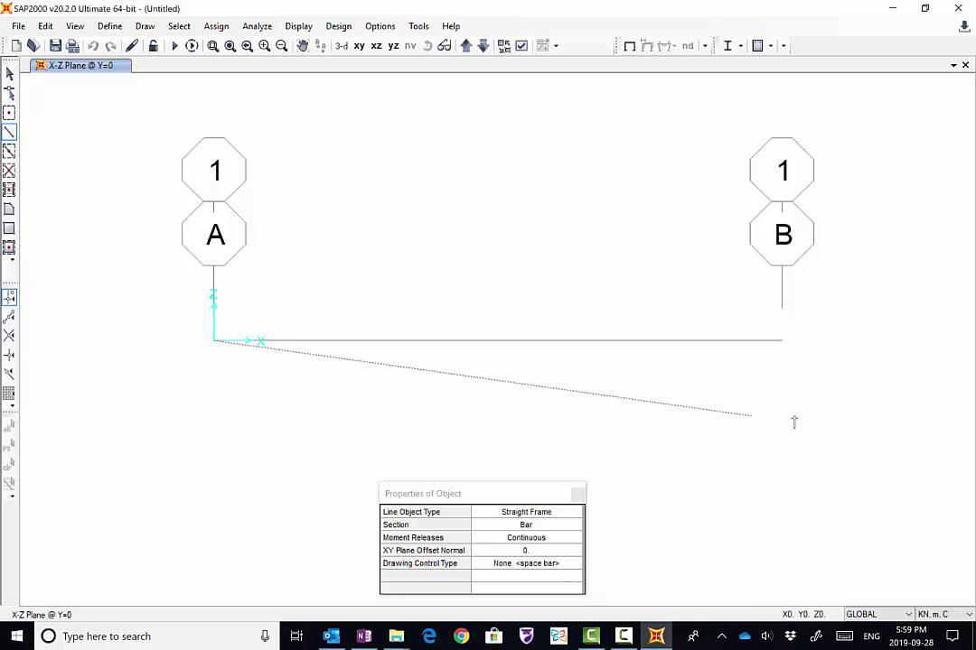
pyautogui.click(781, 341)
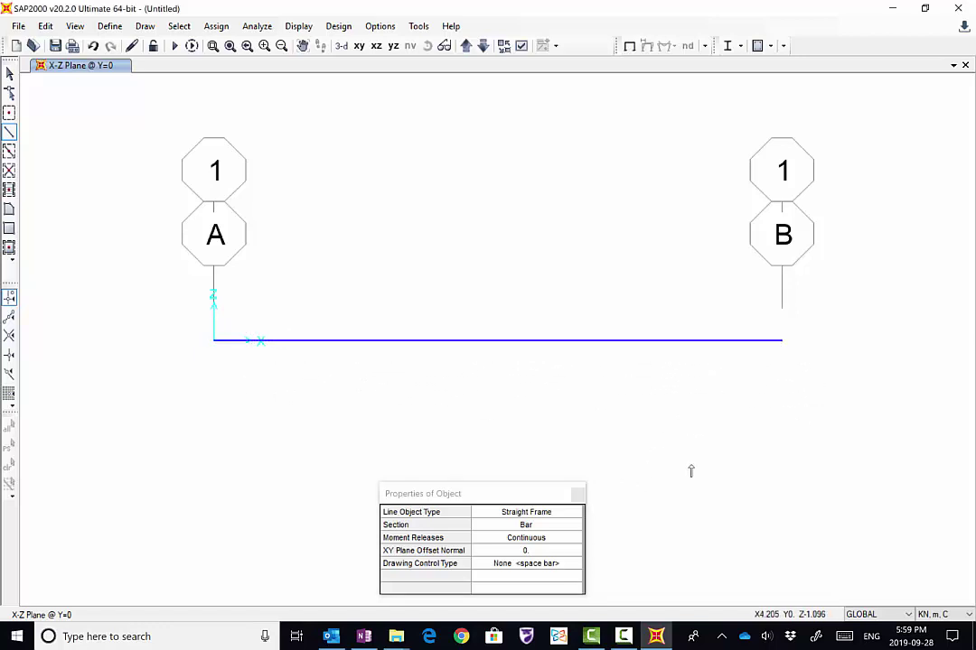
pyautogui.click(576, 500)
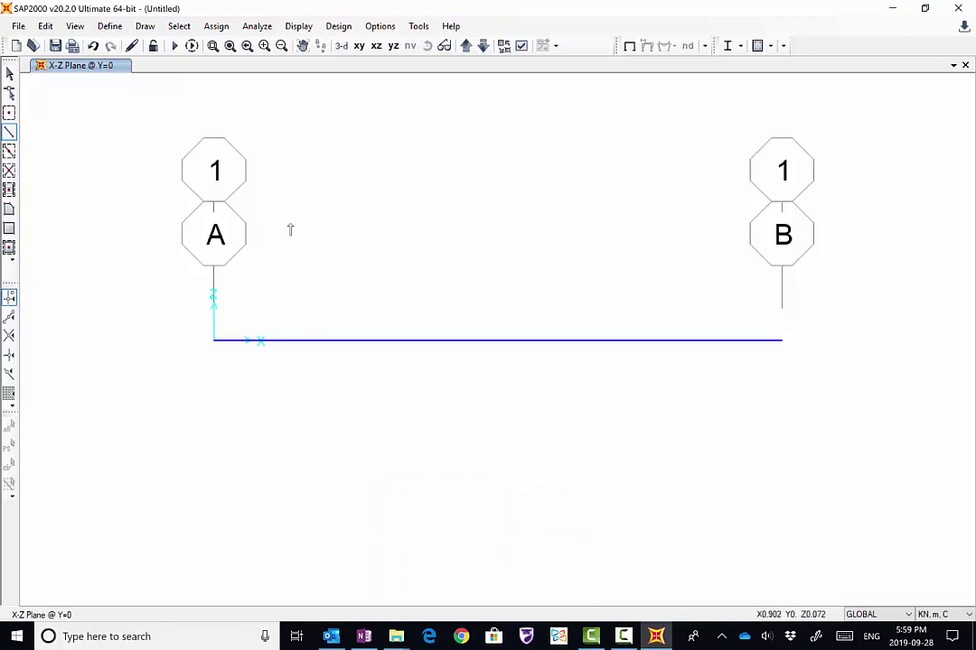
pyautogui.click(9, 74)
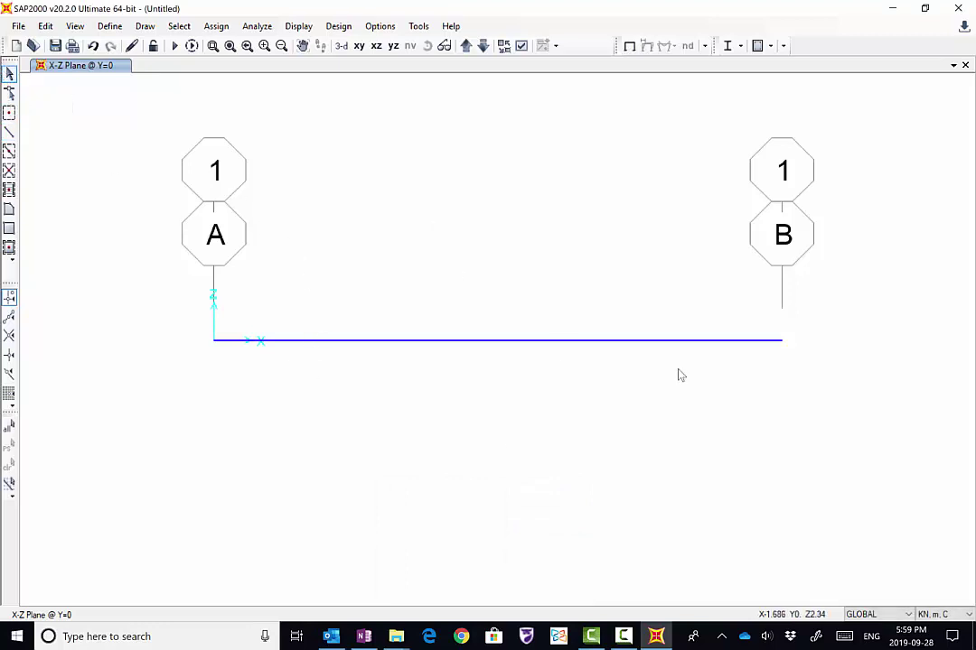
# Start a load pattern definition and enter Dist axial as the load pattern name
pyautogui.click(109, 25)
pyautogui.click(142, 260)
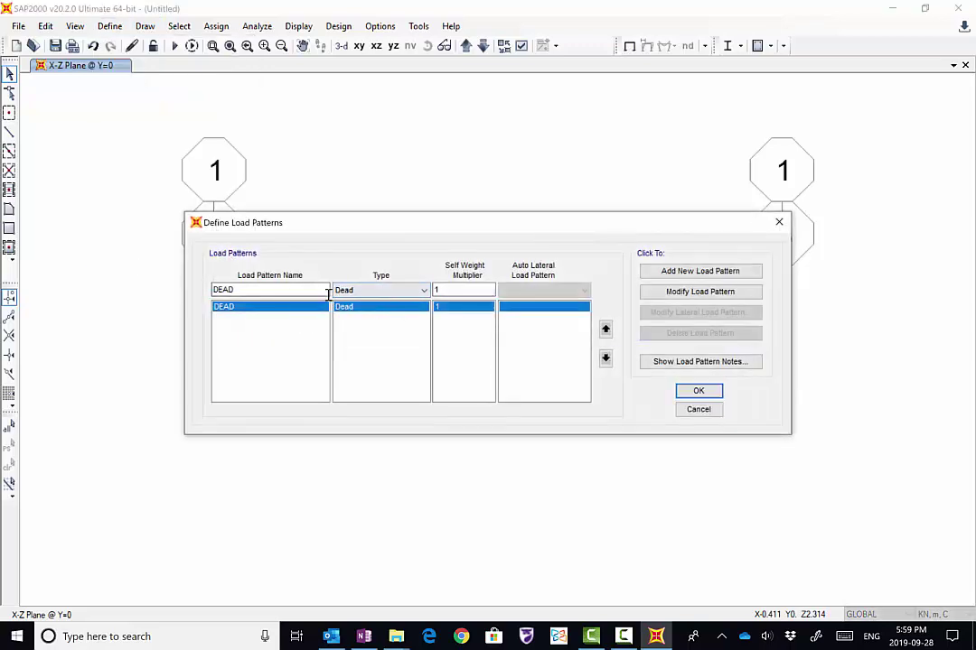
pyautogui.doubleClick(270, 287)
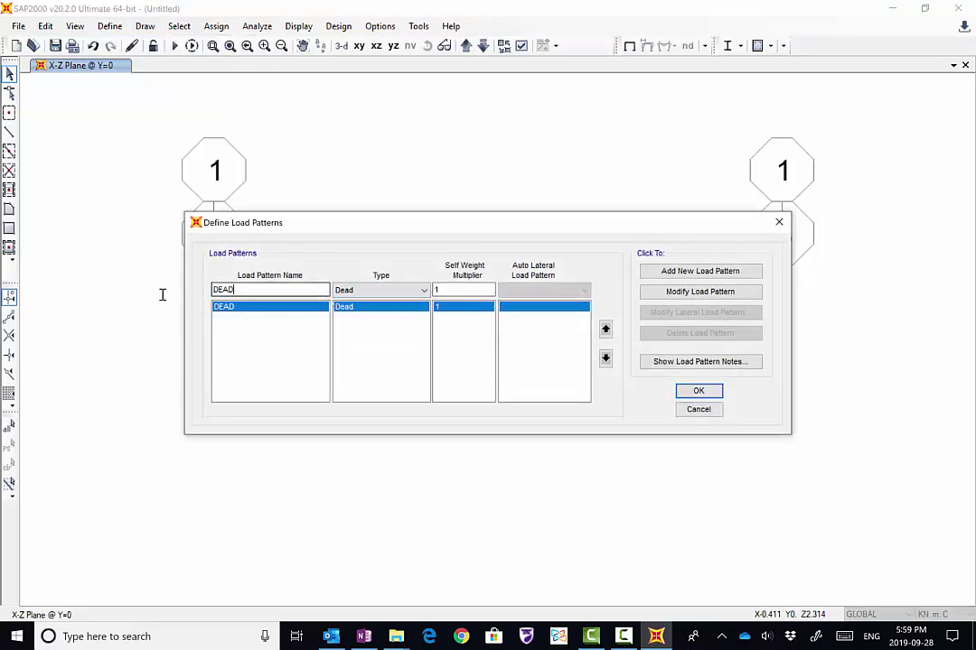
pyautogui.click(846, 637)
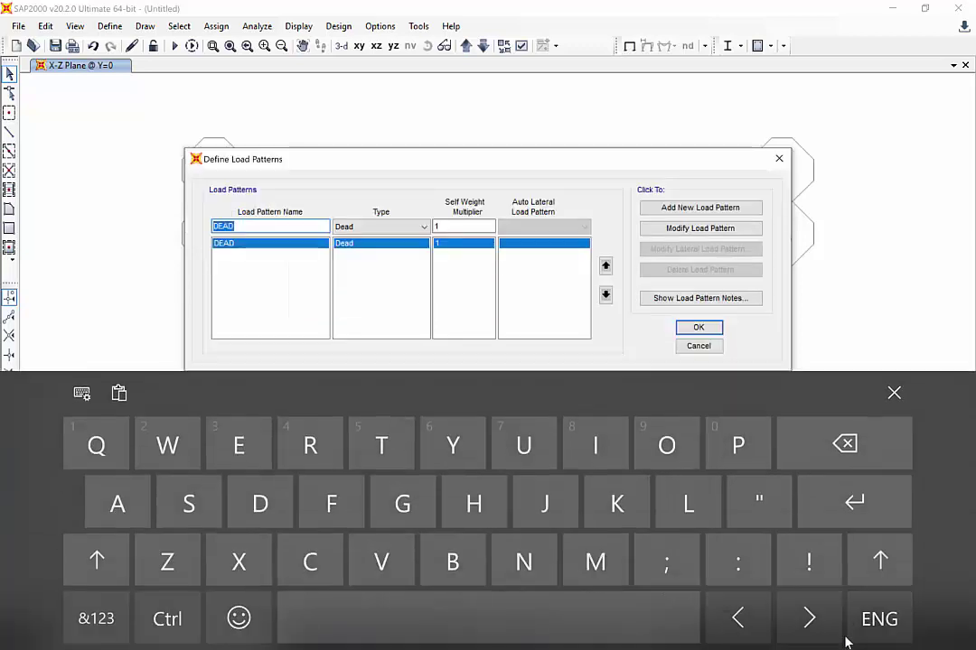
pyautogui.write('Dist')
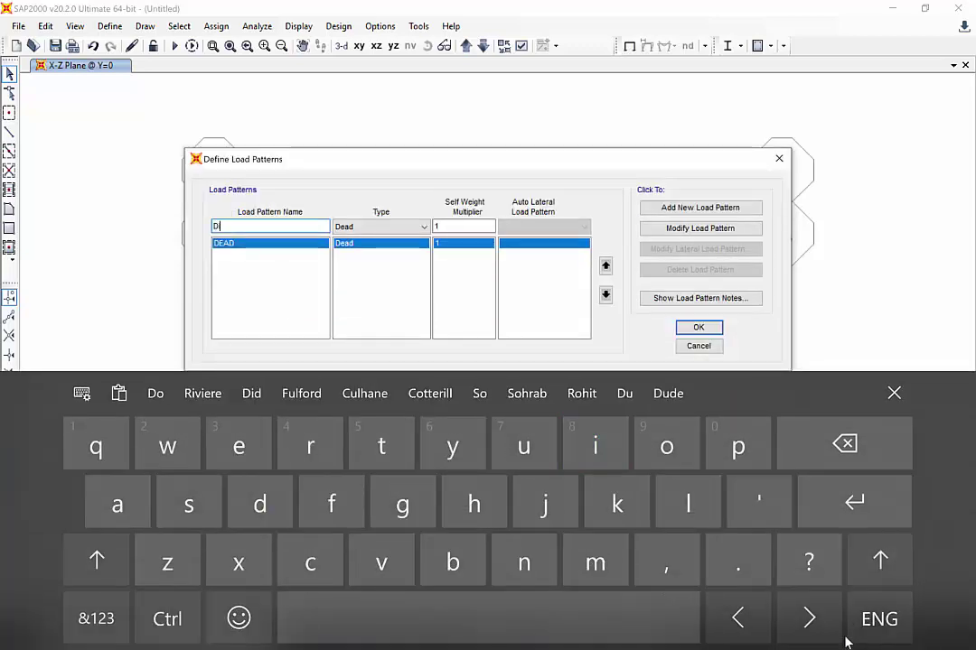
pyautogui.write(' axis')
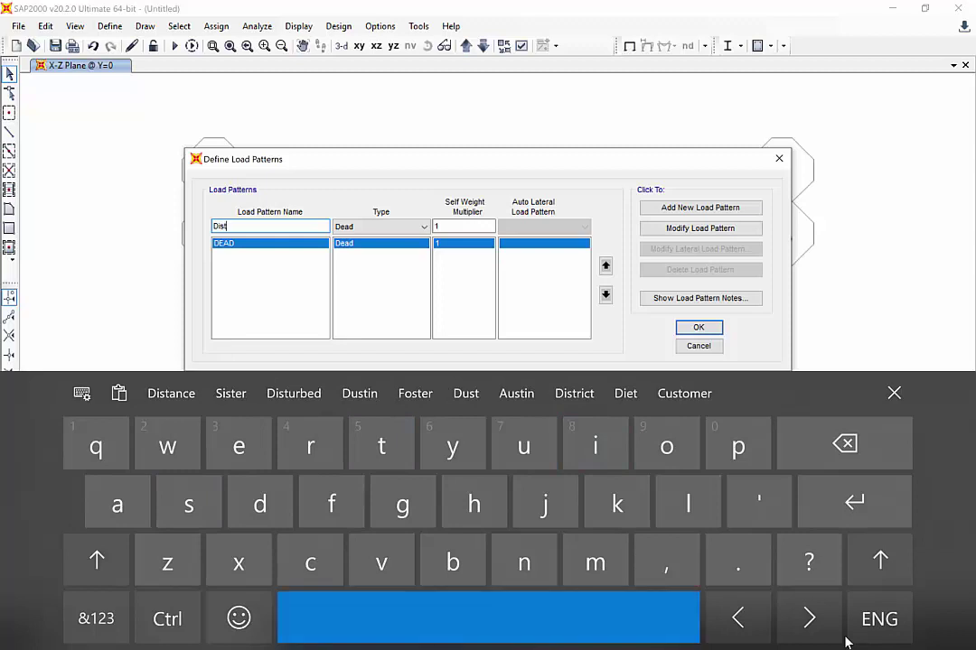
pyautogui.write('l')
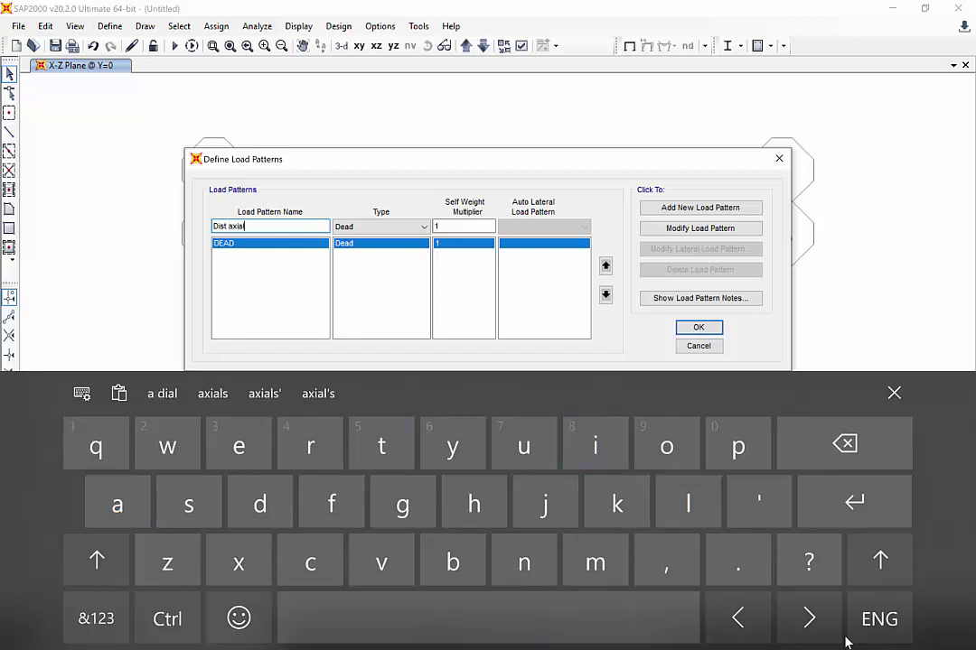
# Add the Dist axial load pattern with type Other and a self weight multiplier of 0, and accept the load patterns
pyautogui.click(419, 229)
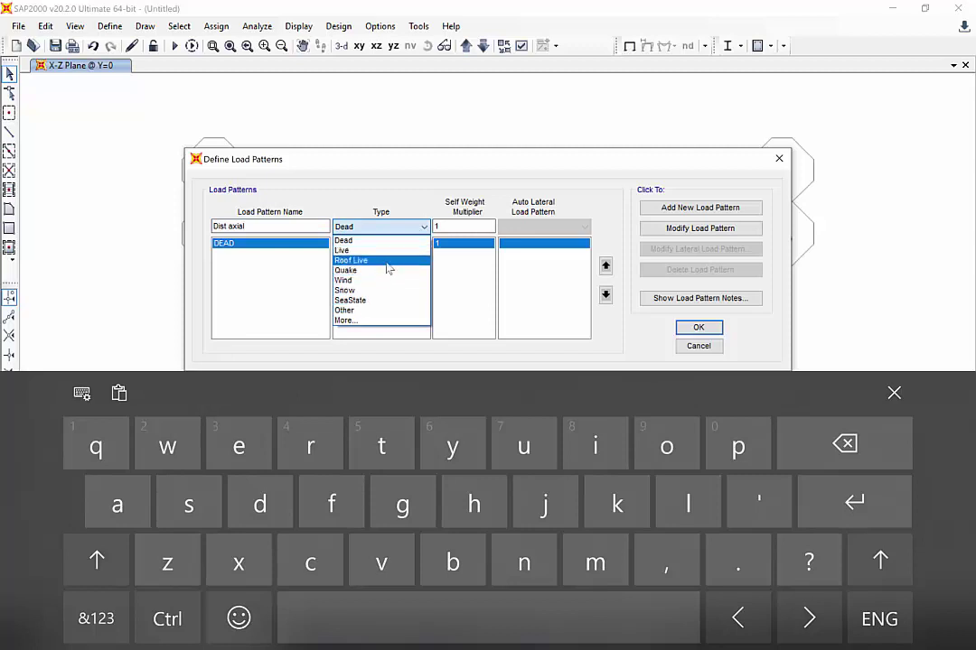
pyautogui.click(376, 311)
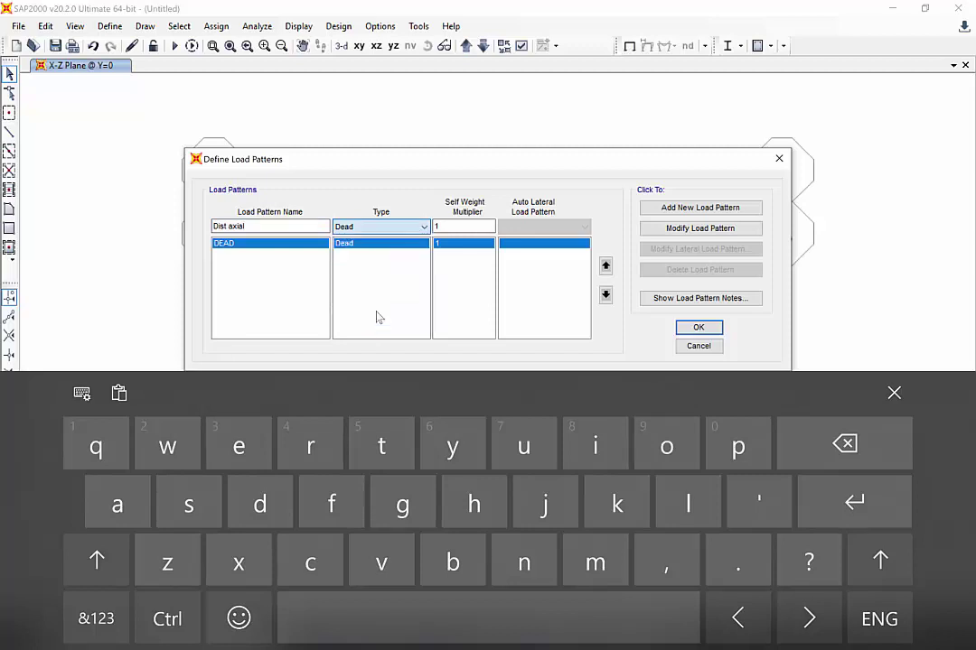
pyautogui.doubleClick(449, 225)
pyautogui.write('0')
pyautogui.doubleClick(448, 225)
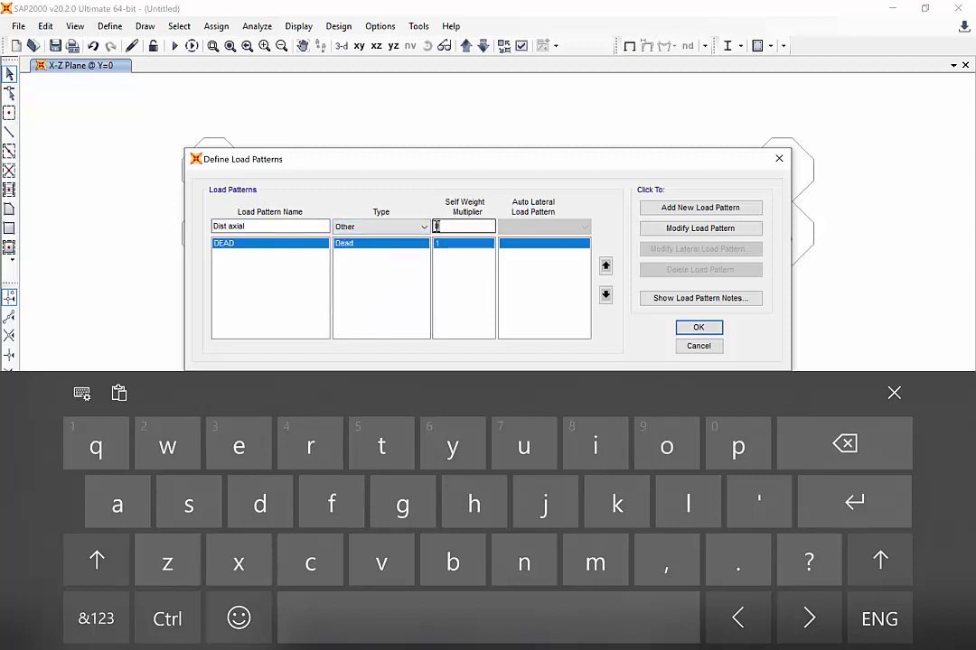
pyautogui.click(649, 208)
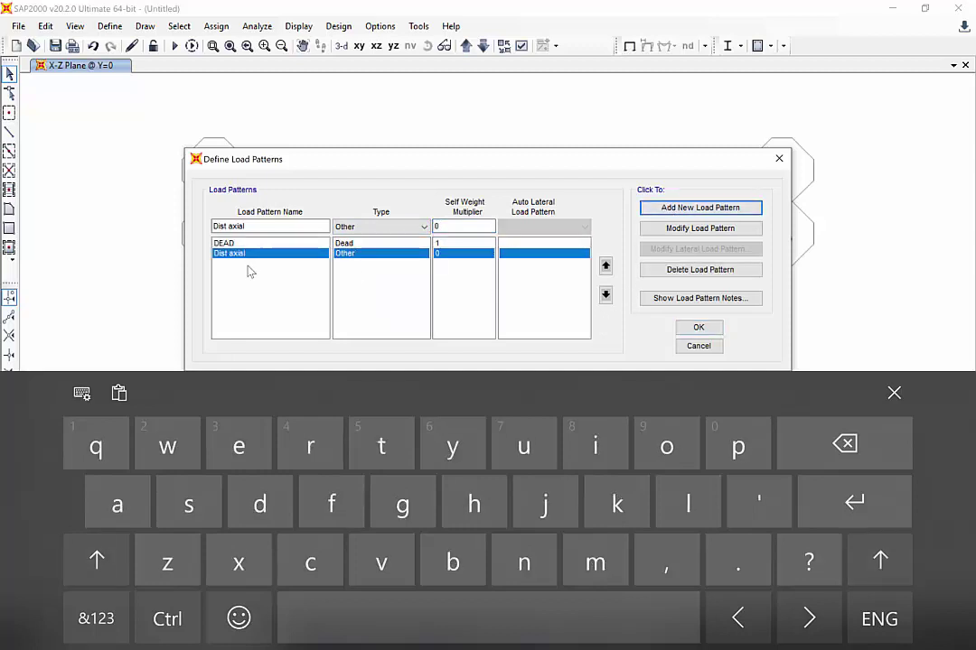
pyautogui.click(893, 393)
pyautogui.click(717, 330)
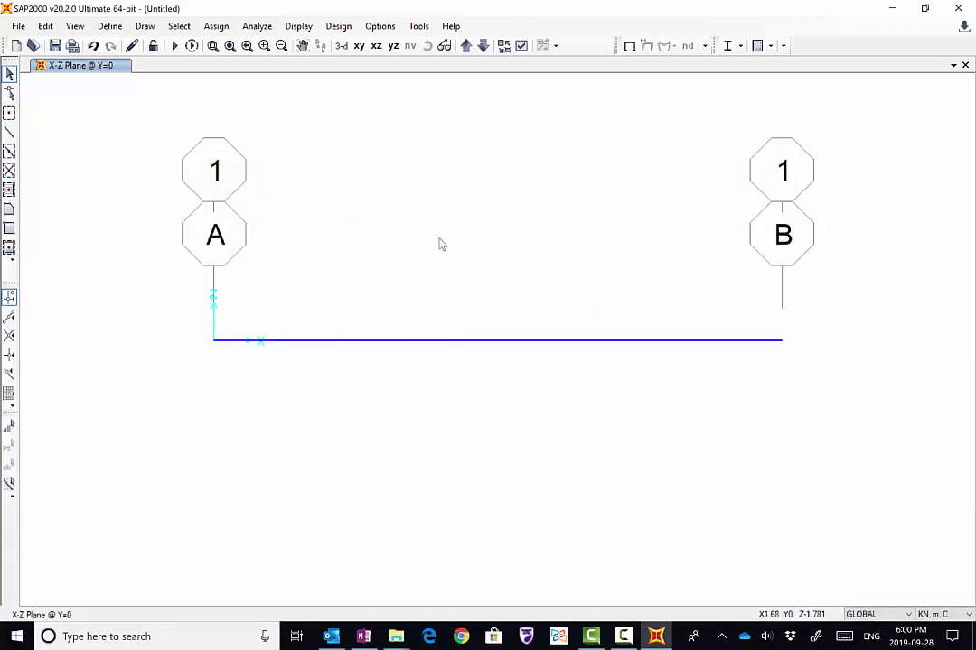
# Start a distributed frame load on the bar using the Dist axial pattern, with the load direction set to global X
pyautogui.click(400, 348)
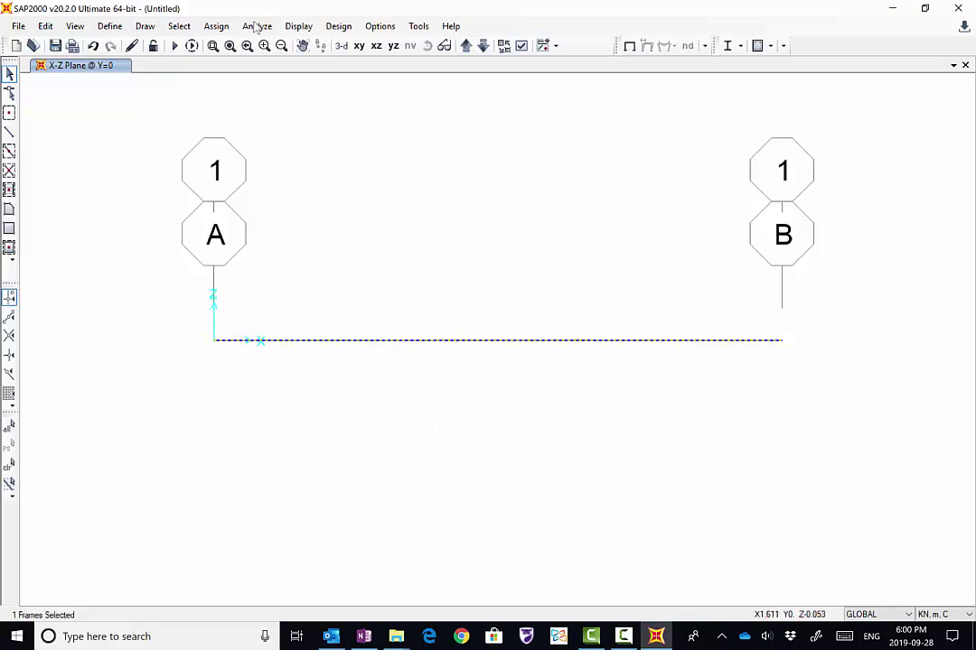
pyautogui.click(226, 29)
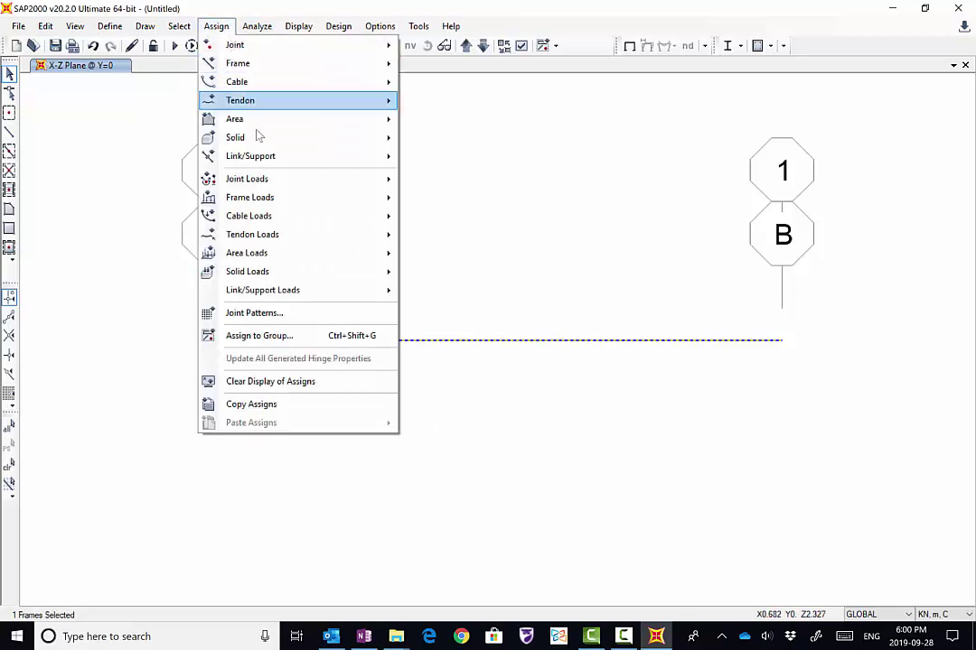
pyautogui.moveTo(264, 197)
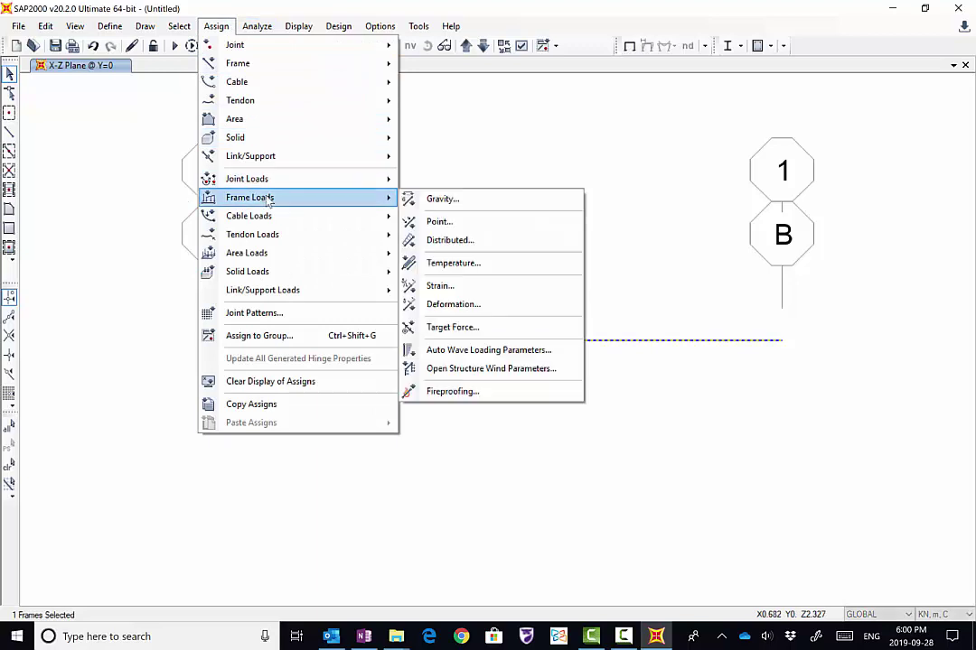
pyautogui.click(456, 240)
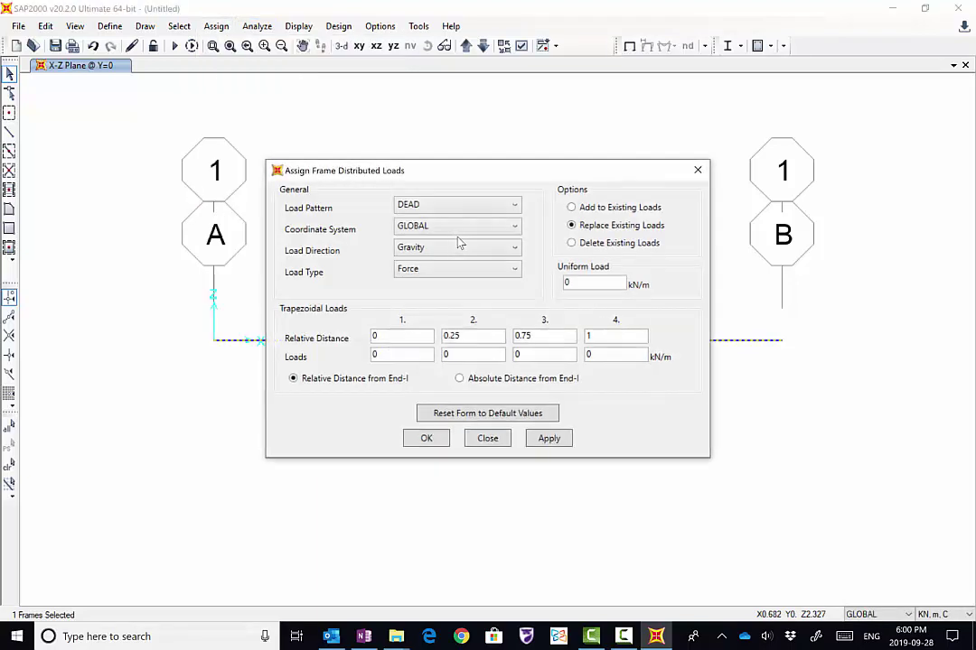
pyautogui.click(508, 210)
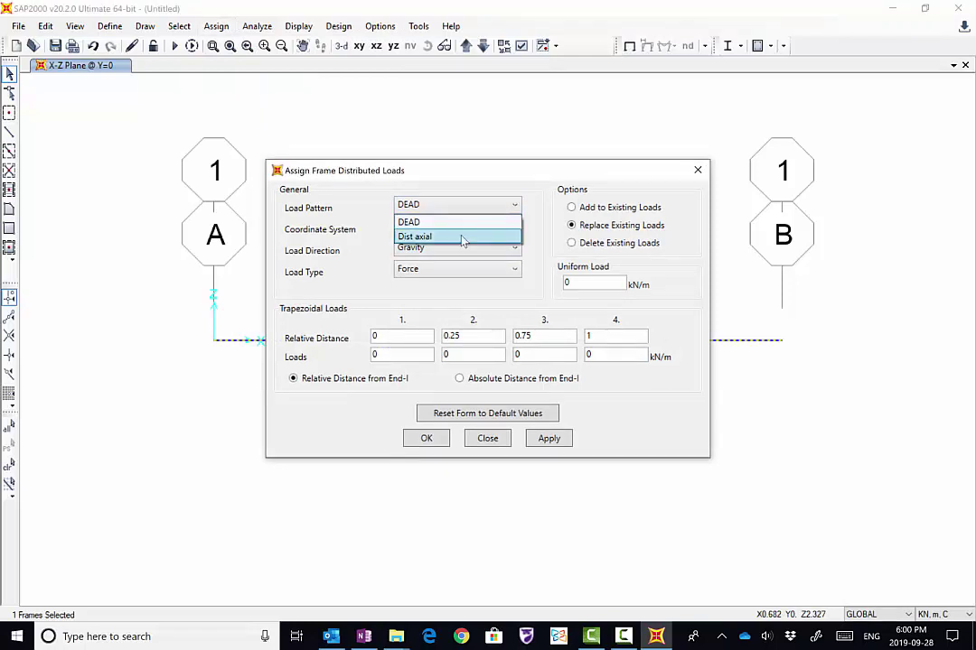
pyautogui.click(461, 237)
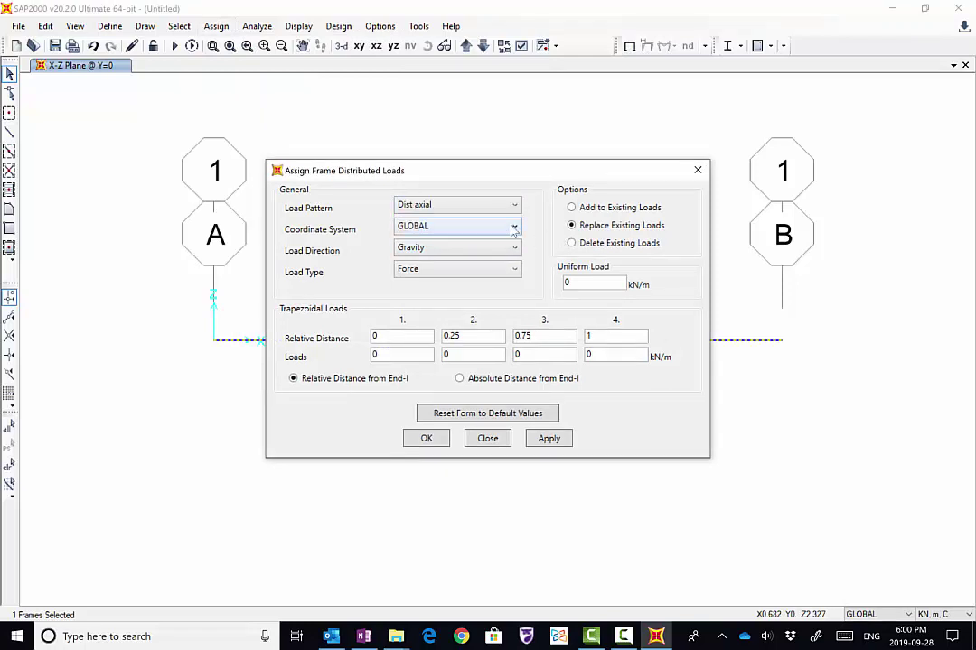
pyautogui.click(515, 249)
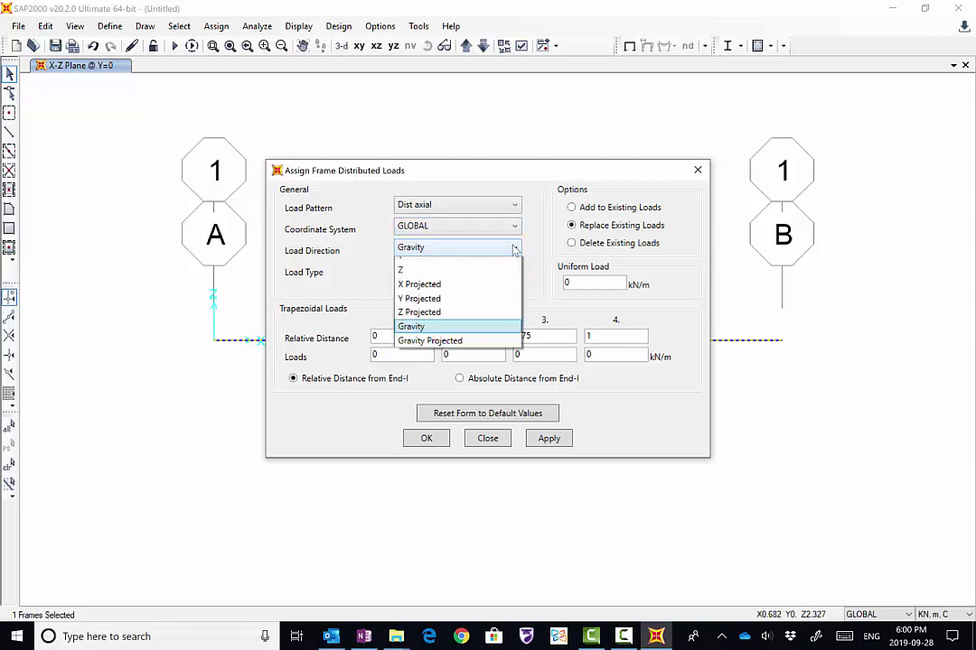
pyautogui.click(489, 268)
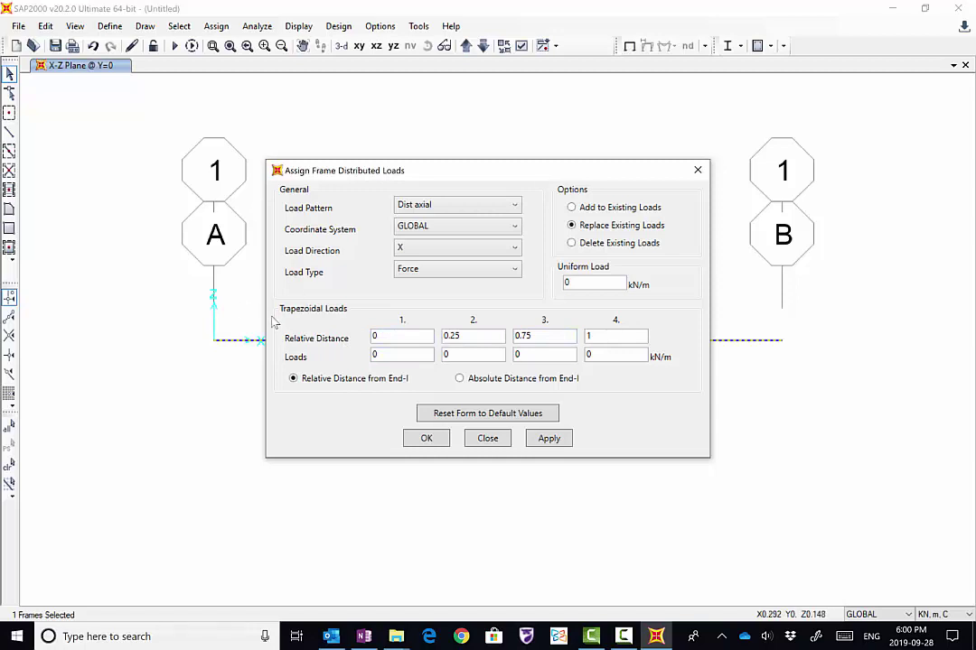
# Set the relative distances of the third and fourth trapezoidal load points to 0
pyautogui.doubleClick(555, 335)
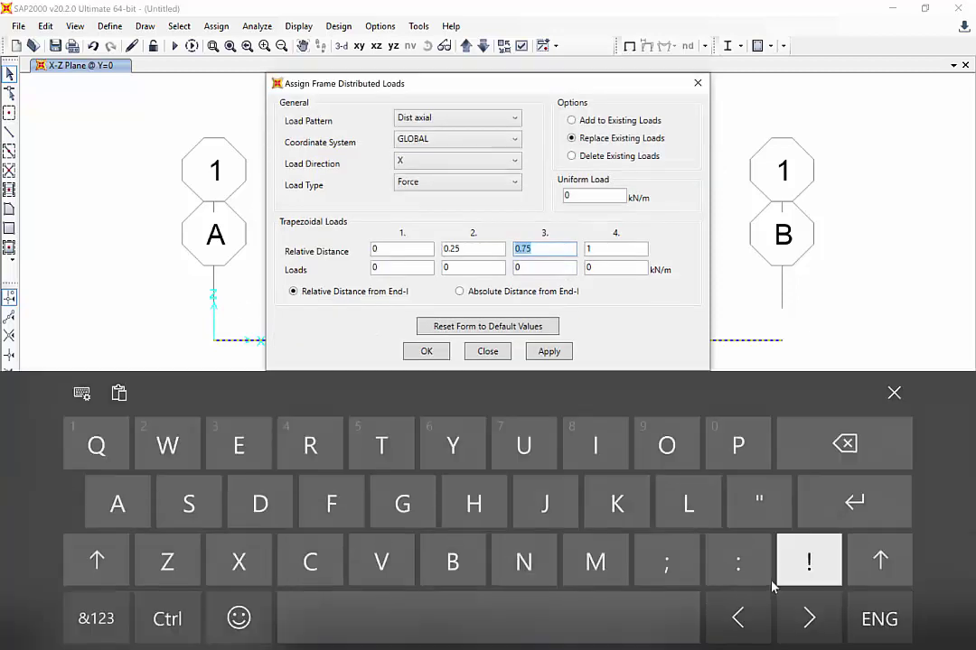
pyautogui.click(97, 629)
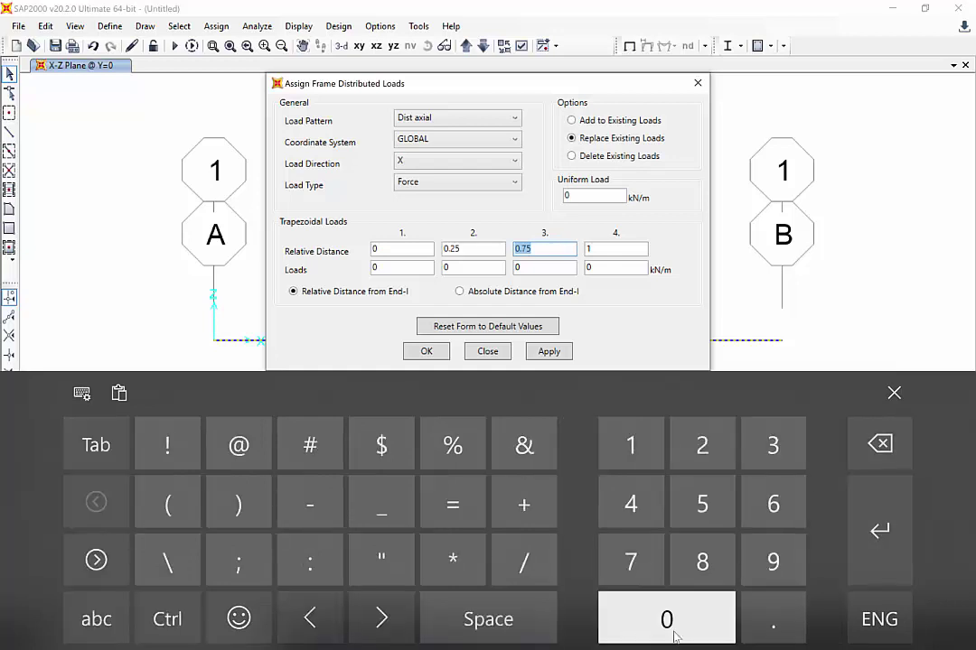
pyautogui.click(674, 637)
pyautogui.doubleClick(607, 249)
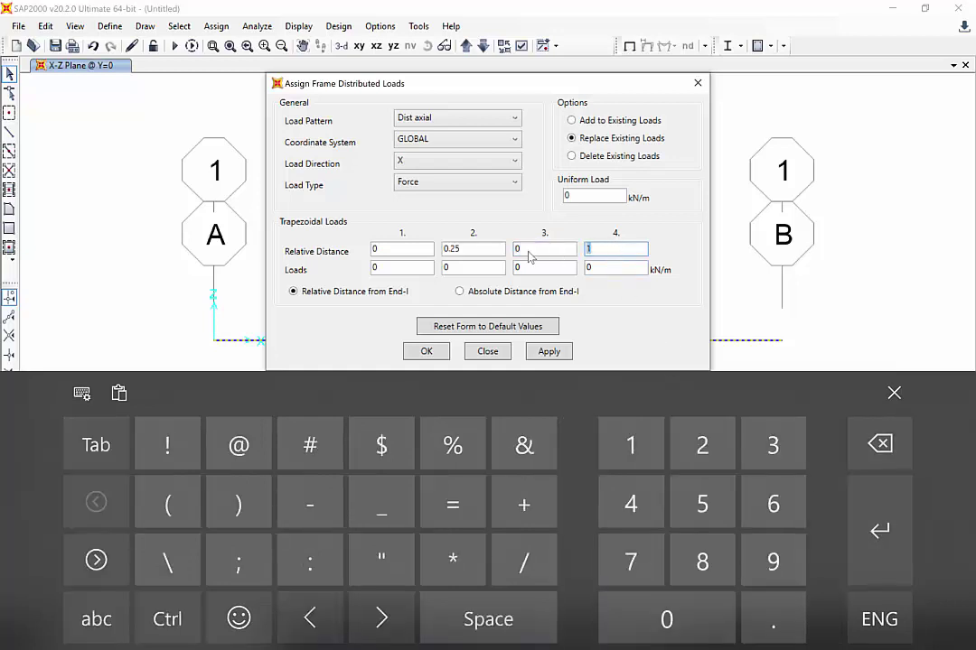
pyautogui.click(685, 638)
# Set the second load point to relative distance 1 with a load of 15000 kN/m and assign the load to the bar
pyautogui.click(387, 249)
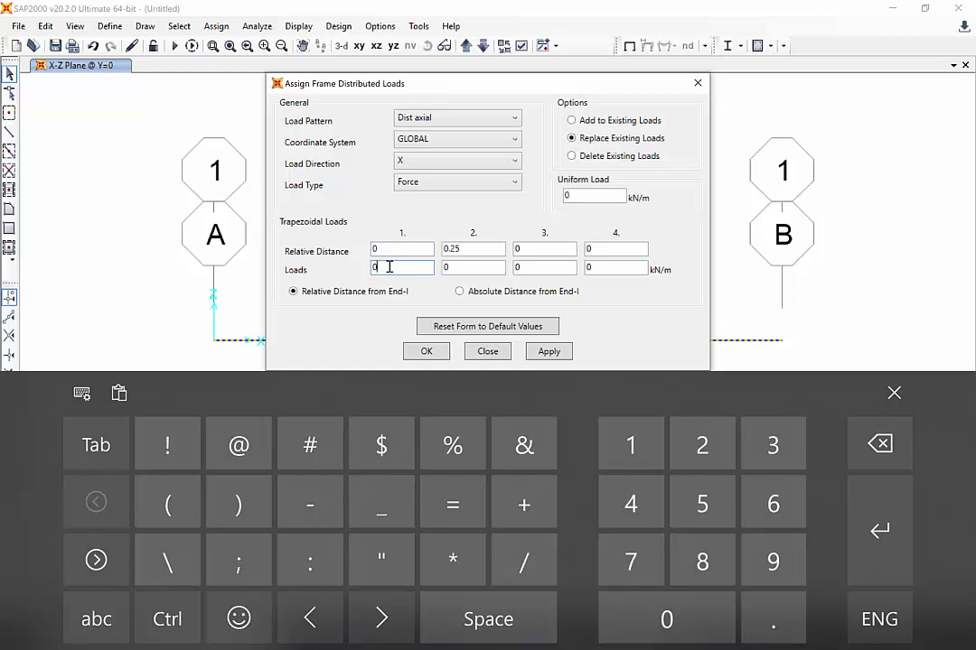
pyautogui.moveTo(471, 246); pyautogui.dragTo(444, 259)
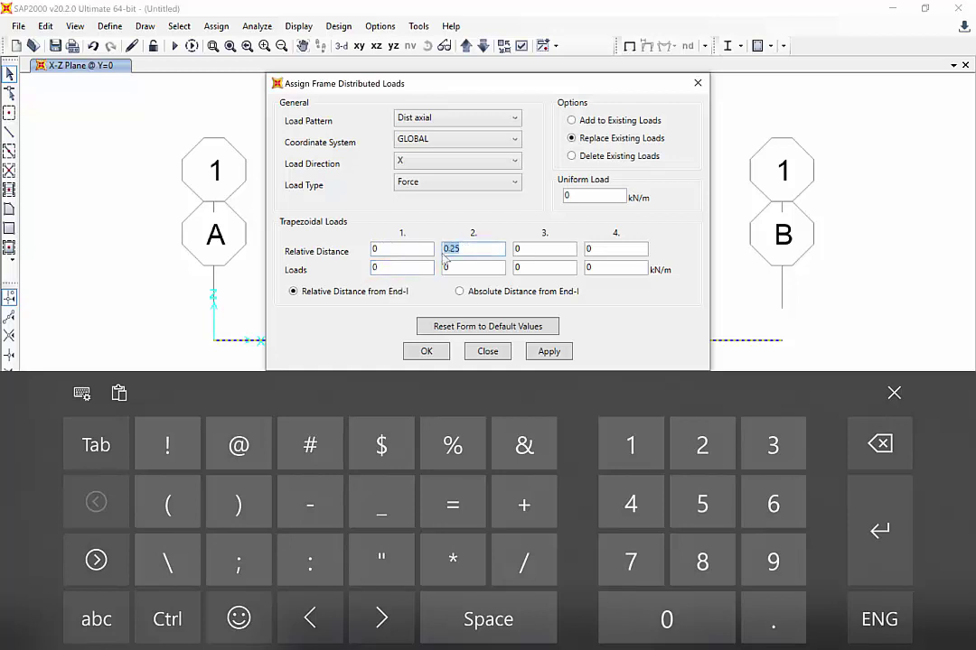
pyautogui.click(619, 444)
pyautogui.moveTo(470, 268); pyautogui.dragTo(442, 268)
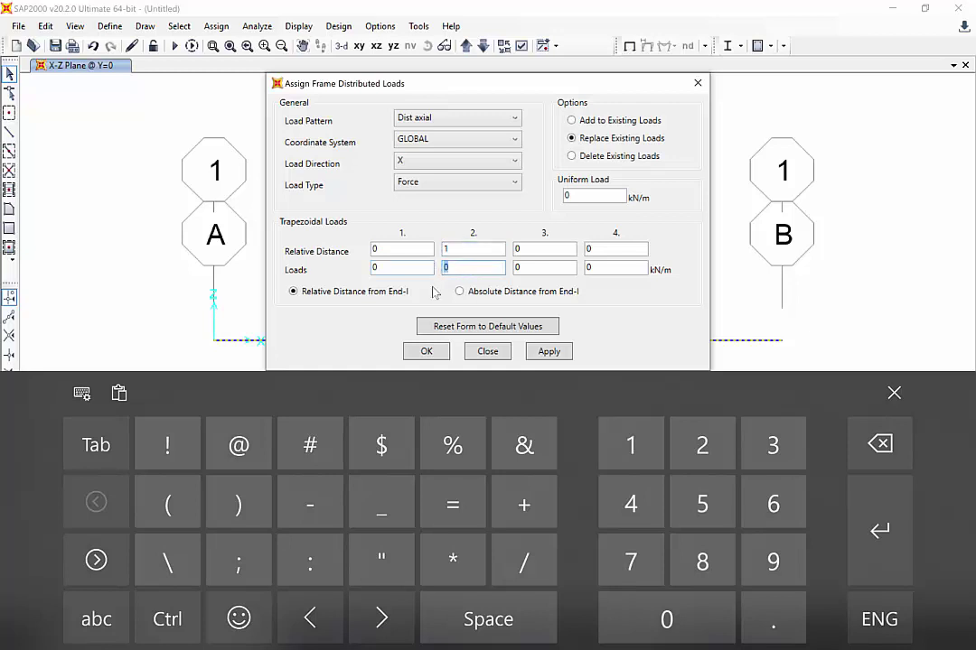
pyautogui.write('15000')
pyautogui.click(542, 350)
pyautogui.click(431, 353)
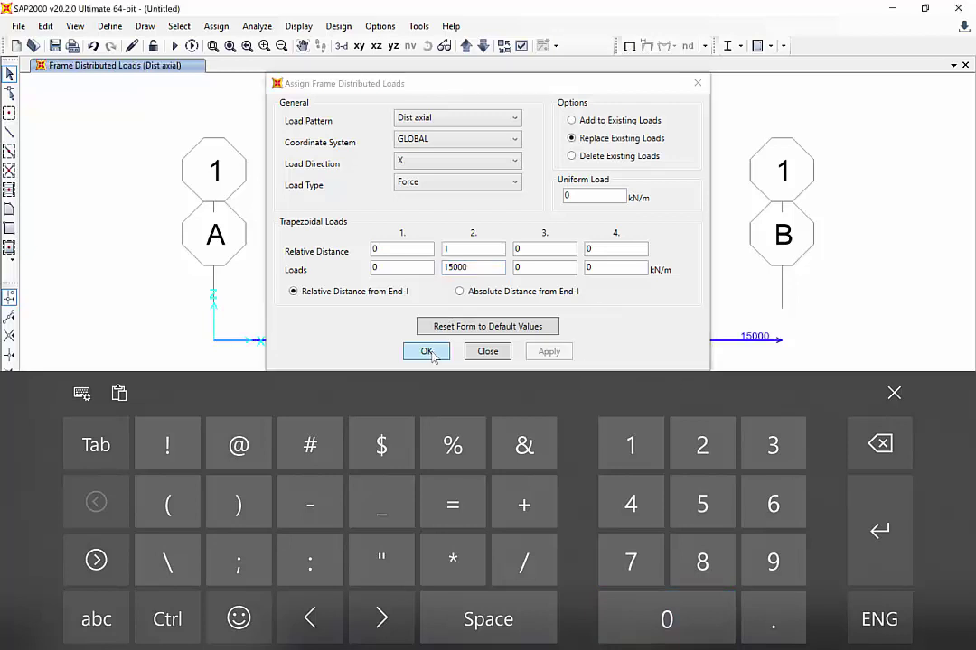
# Delete the existing Dist axial distributed load from the bar, keeping the assignment form open
pyautogui.moveTo(505, 83); pyautogui.dragTo(271, 15)
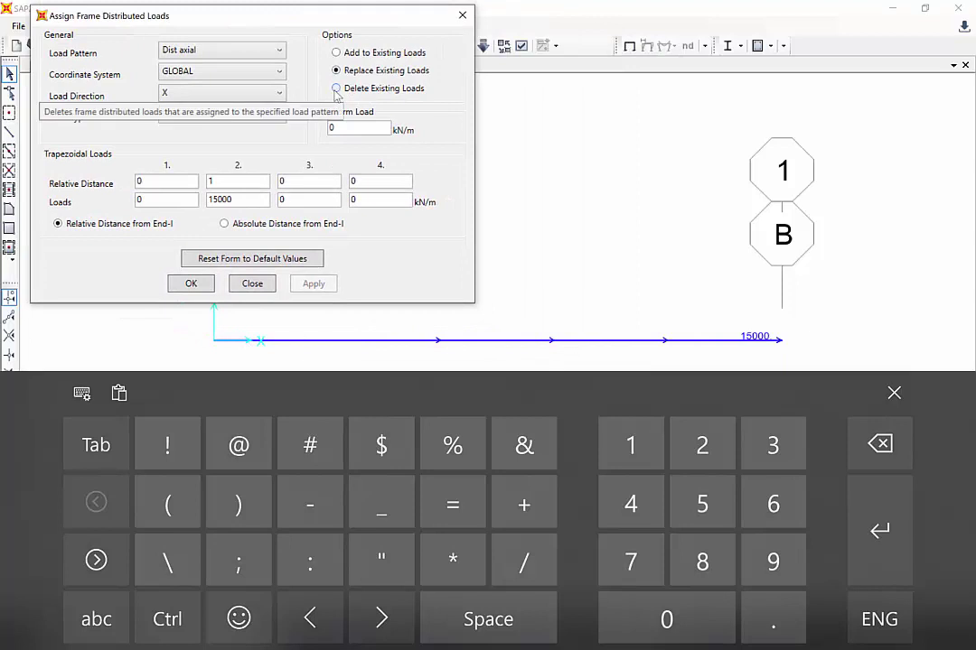
pyautogui.click(336, 88)
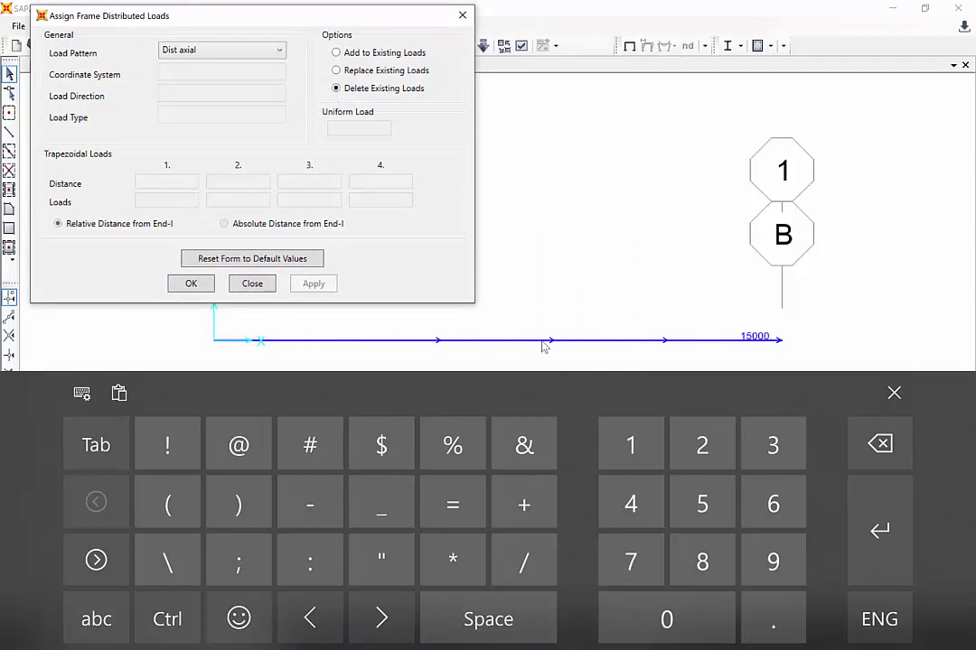
pyautogui.click(311, 284)
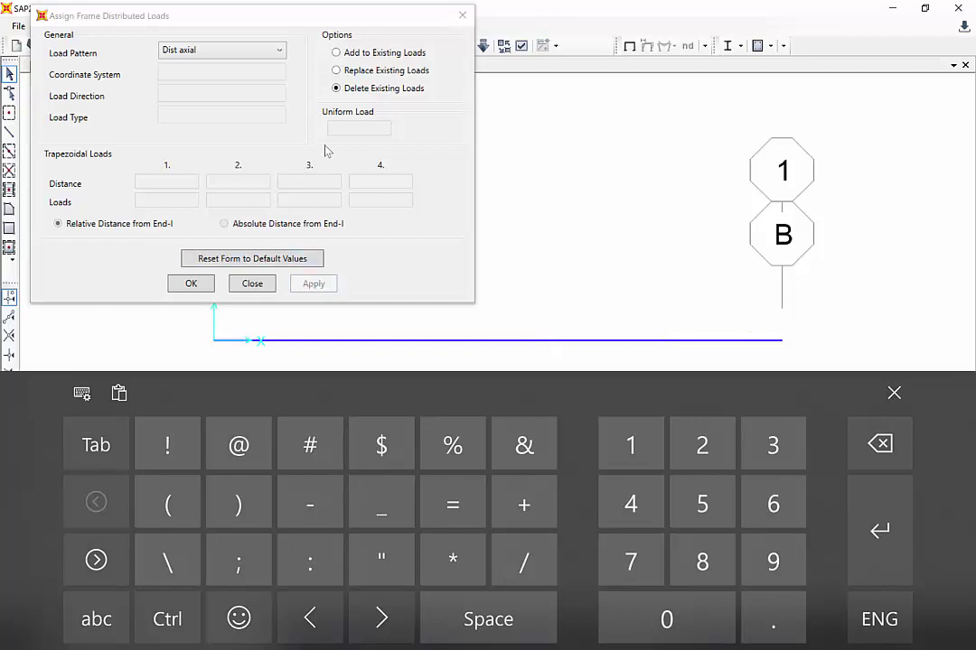
# Reassign the Dist axial trapezoidal load to the bar with Replace Existing Loads, rising from 0 to 15000 kN/m, and finish the assignment
pyautogui.click(337, 71)
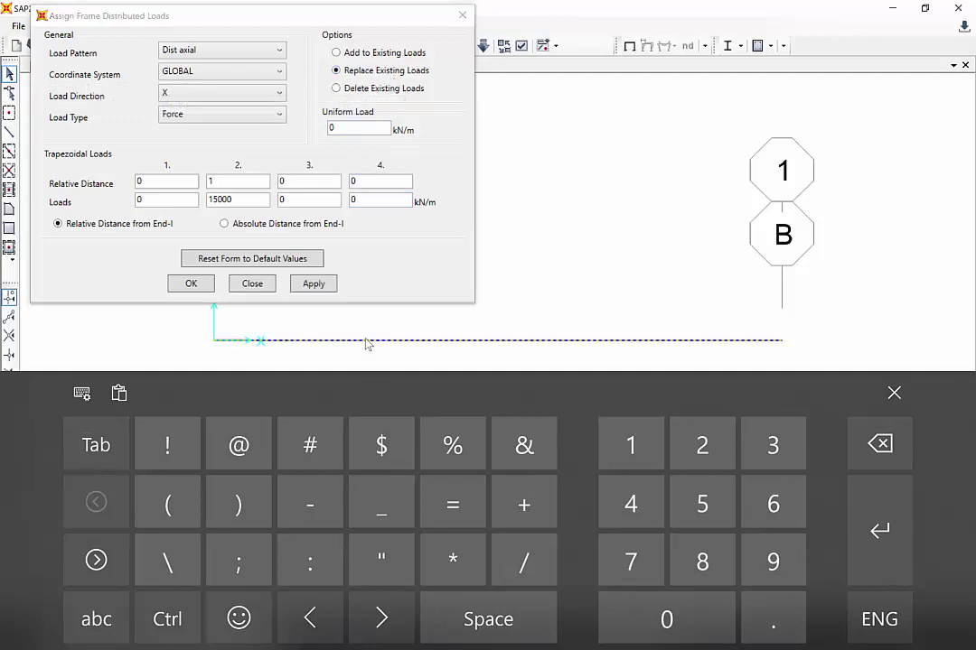
pyautogui.click(314, 284)
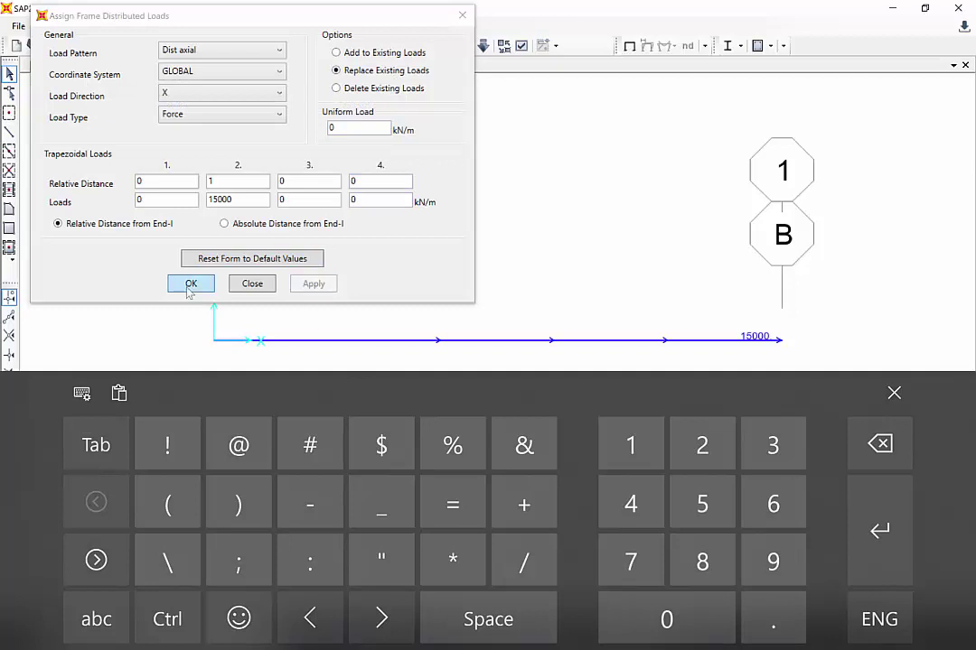
pyautogui.click(890, 393)
pyautogui.click(191, 283)
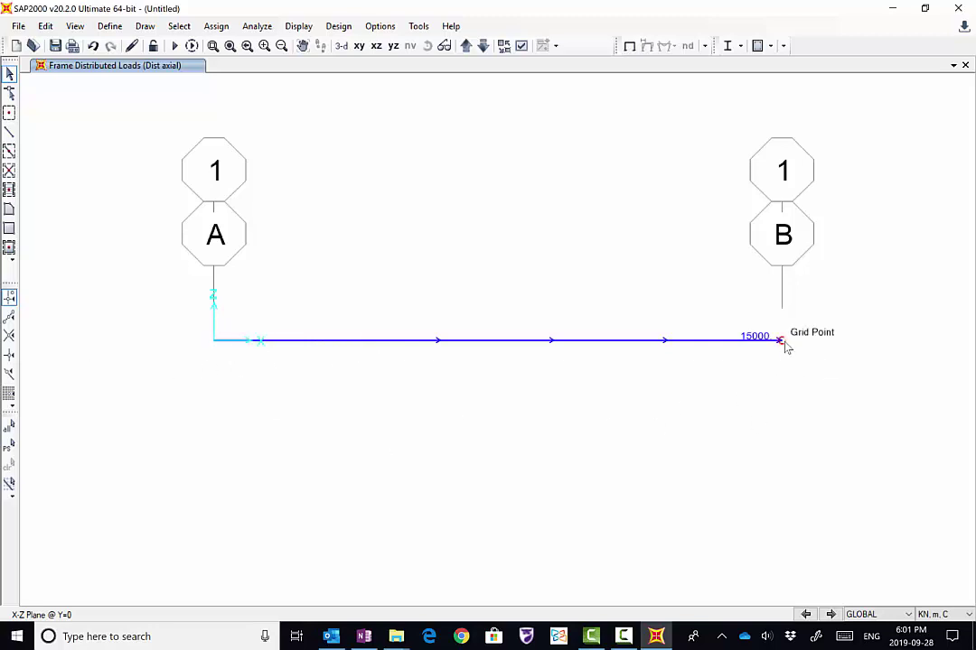
pyautogui.click(212, 342)
pyautogui.click(213, 342)
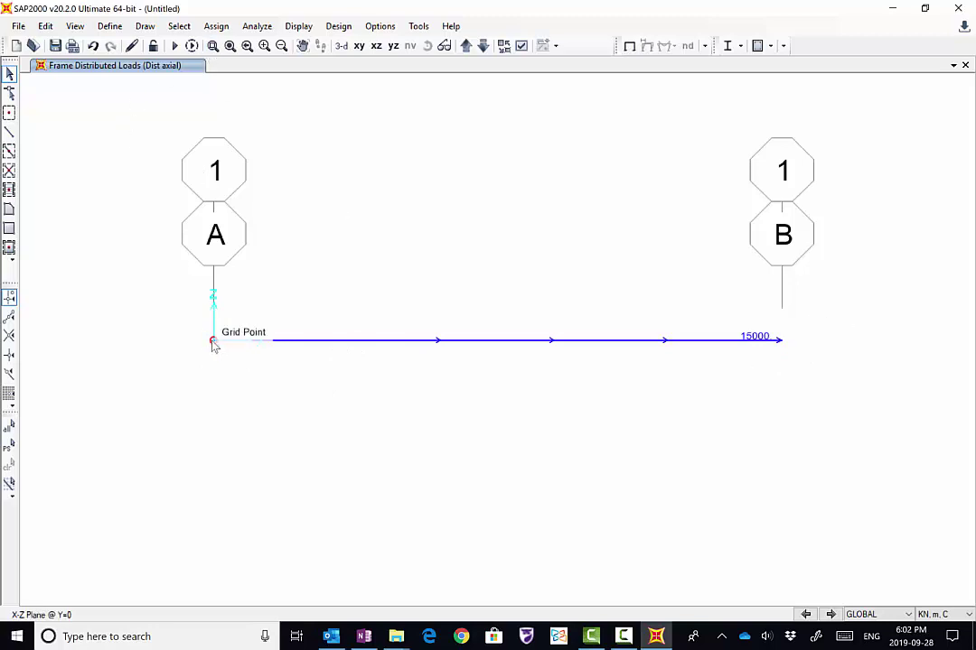
# Set the analysis options from the XZ plane frame preset, turning off UZ and RY so only the UX degree of freedom is active
pyautogui.click(256, 27)
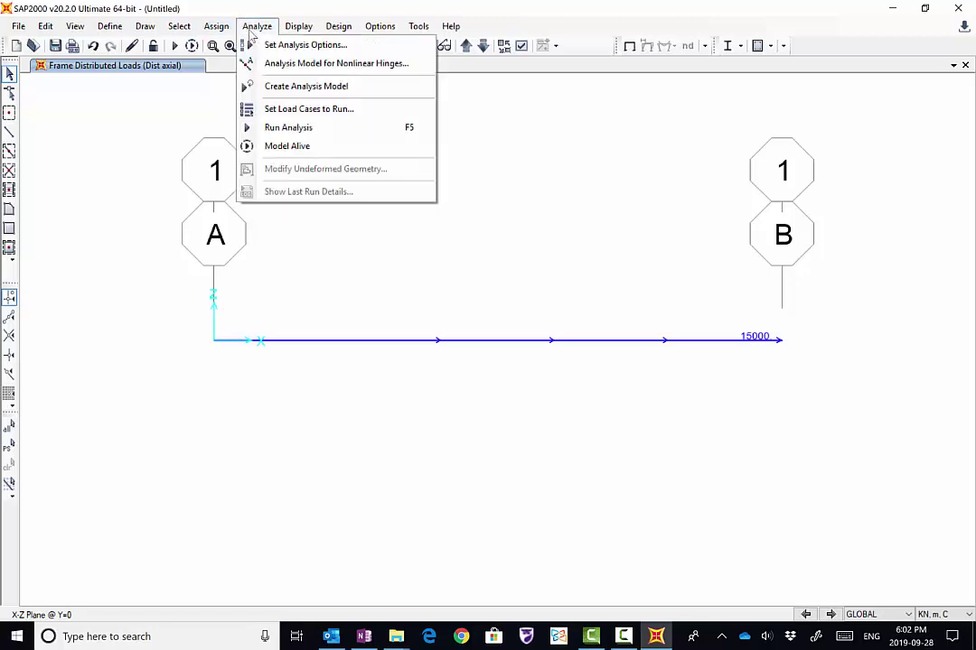
pyautogui.click(295, 49)
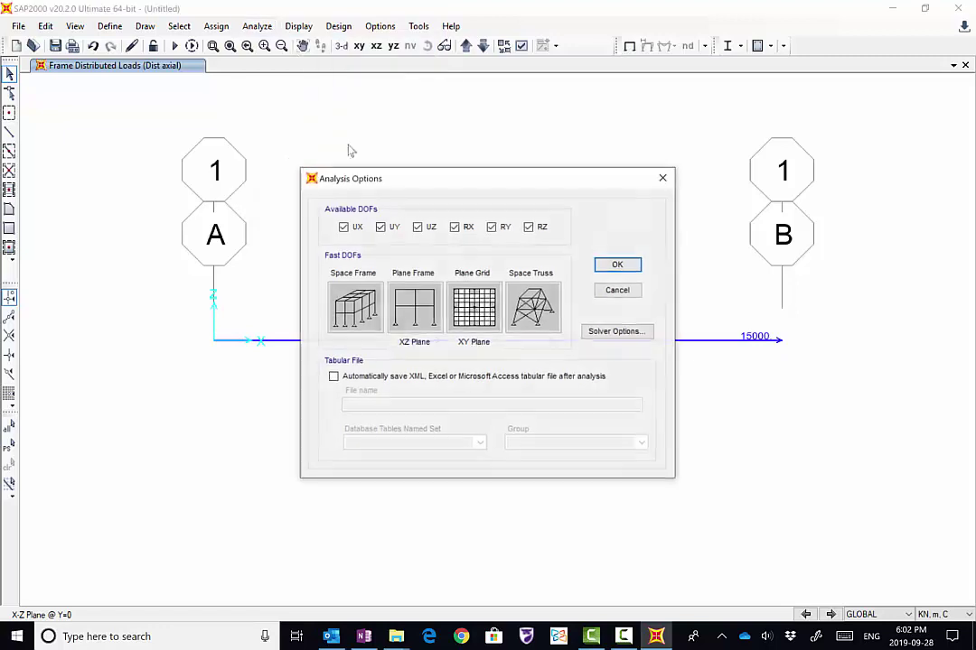
pyautogui.click(416, 316)
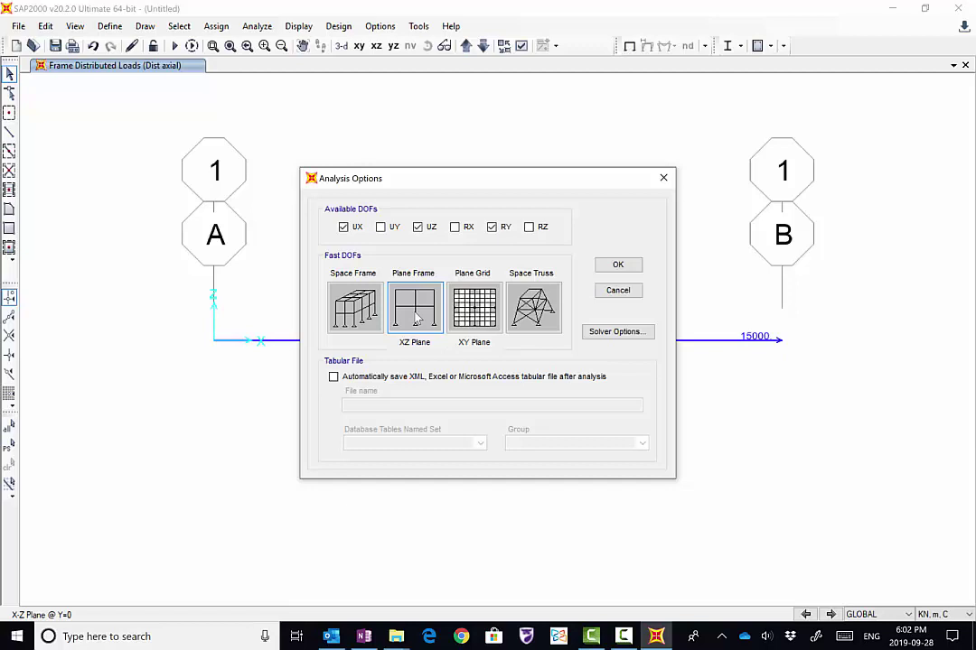
pyautogui.click(418, 227)
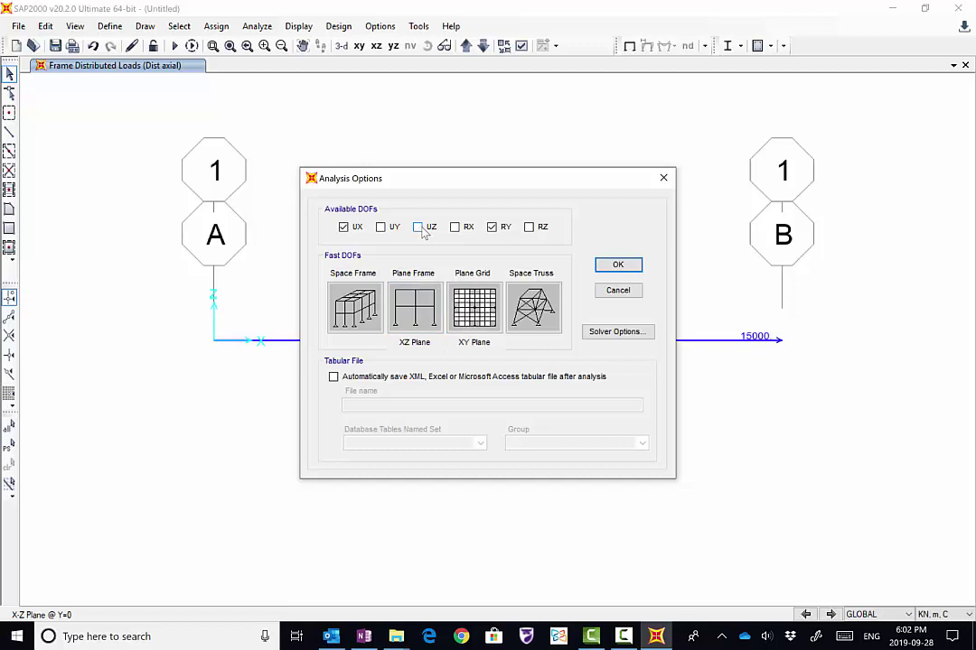
pyautogui.click(492, 229)
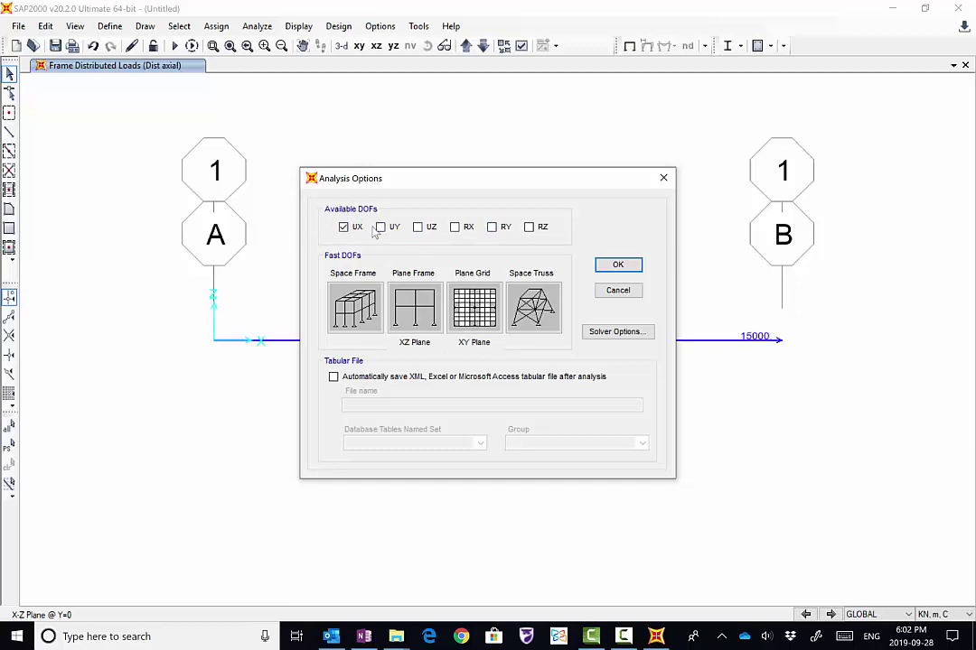
pyautogui.click(636, 270)
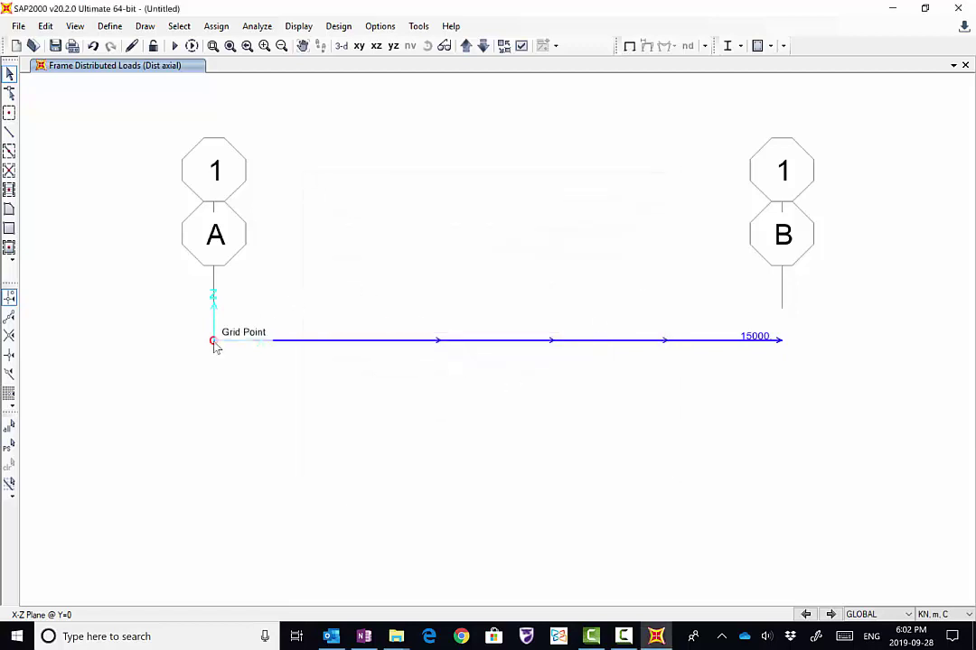
# Restrain the joint at A in Translation 1 only, leaving Translations 2 and 3 free
pyautogui.click(213, 343)
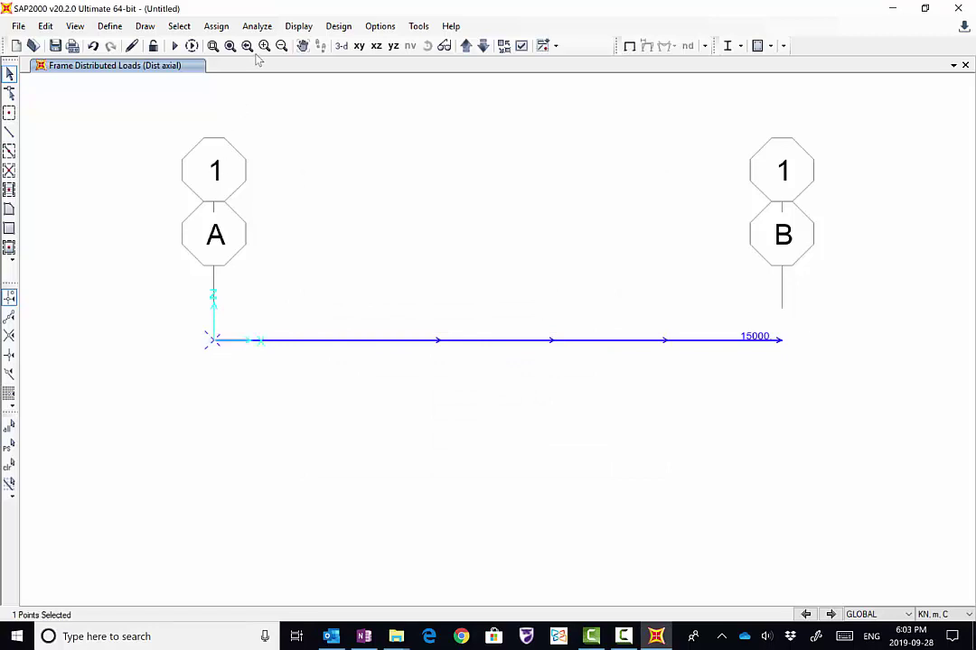
pyautogui.click(216, 26)
pyautogui.moveTo(240, 48)
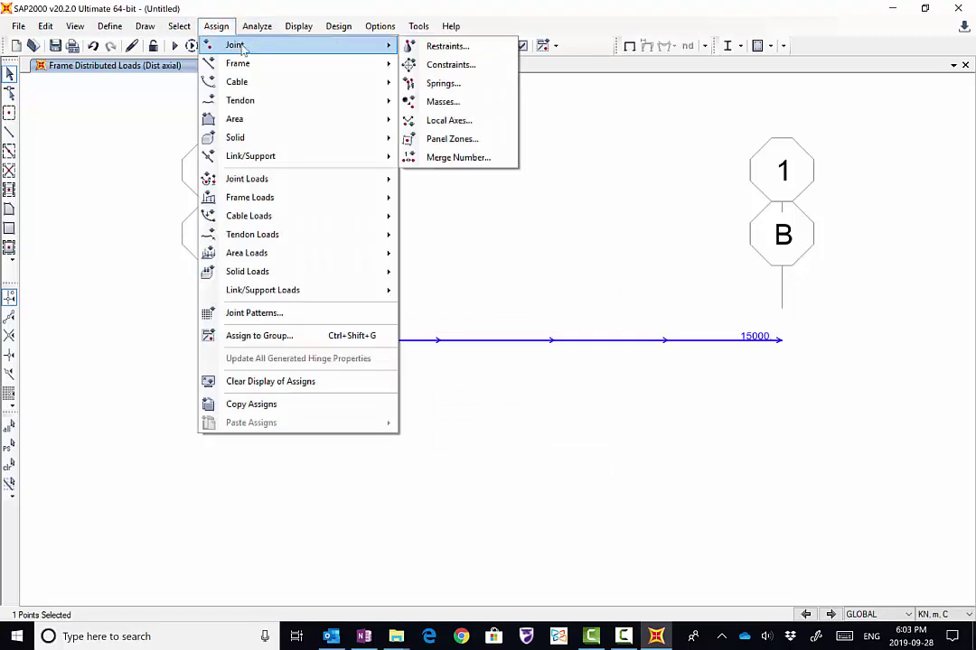
pyautogui.click(443, 46)
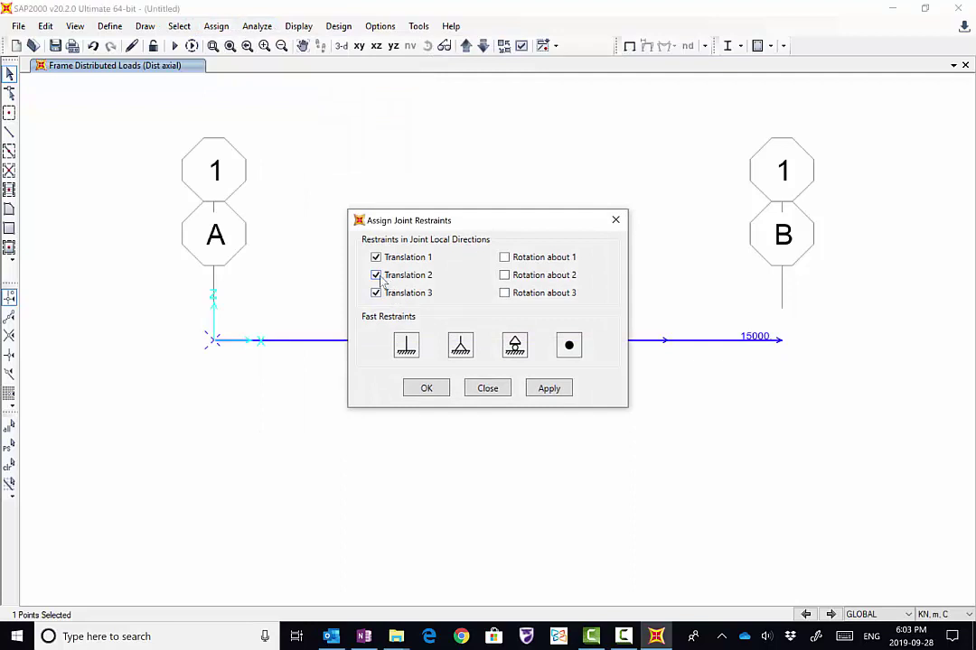
pyautogui.click(379, 277)
pyautogui.click(378, 292)
pyautogui.click(426, 390)
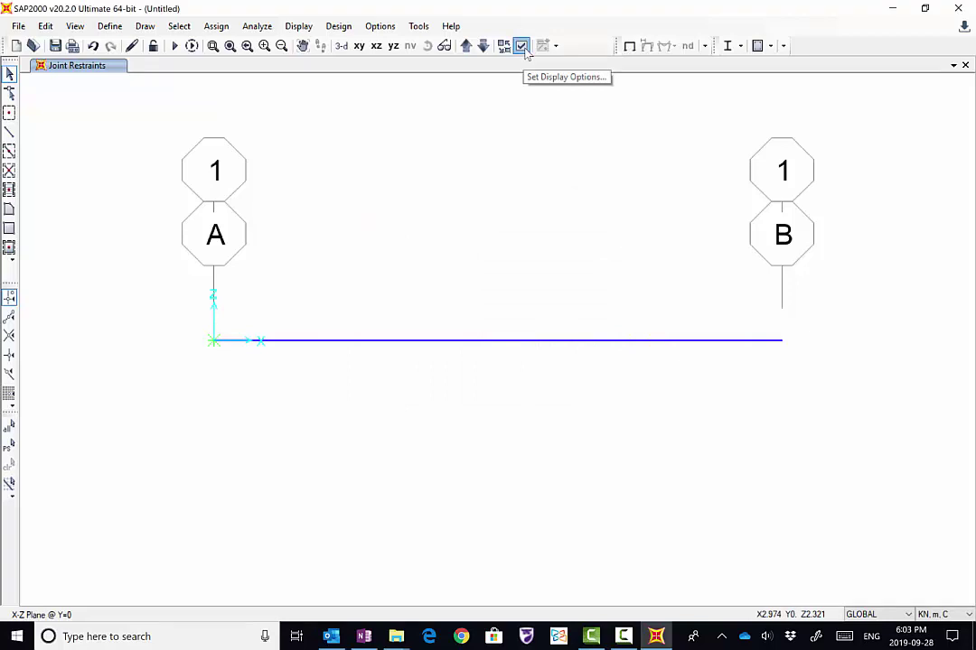
# Display the joint and frame local axes, inspect them in the 3-D view, and return to the XZ view
pyautogui.click(523, 47)
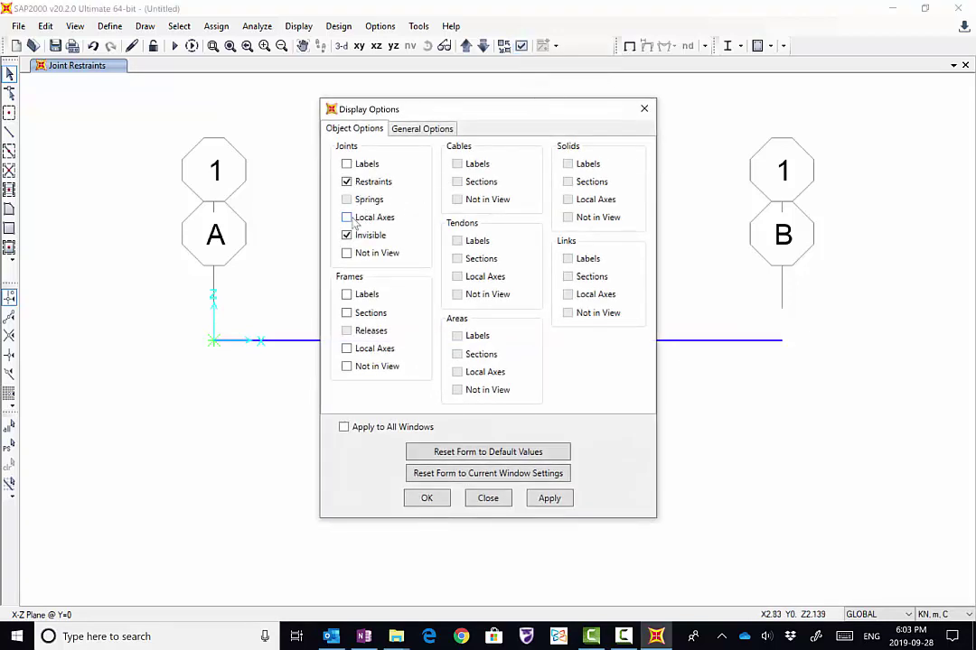
pyautogui.click(347, 349)
pyautogui.click(548, 498)
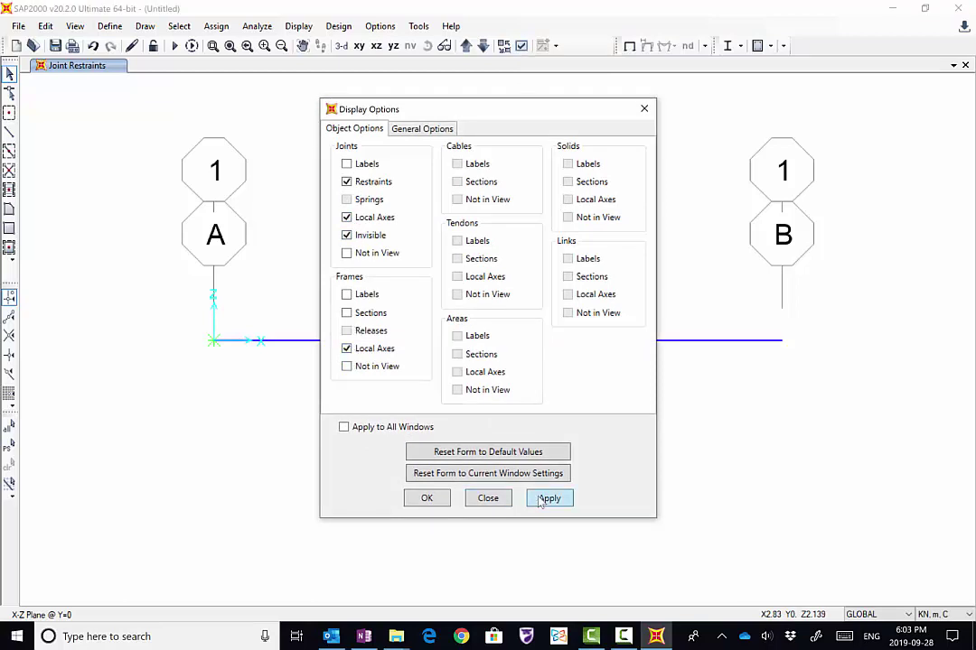
pyautogui.click(426, 498)
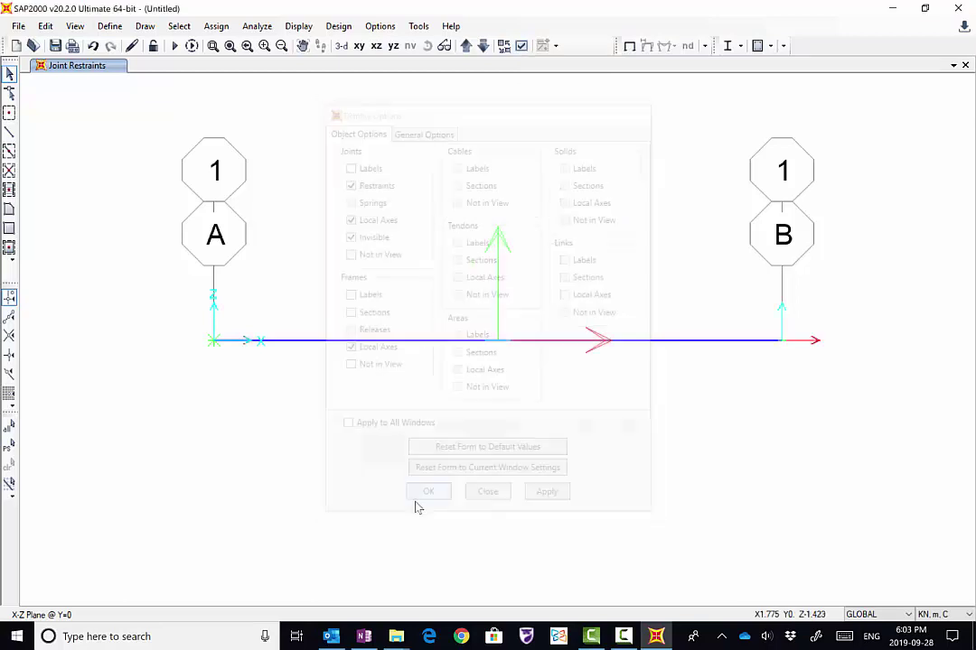
pyautogui.click(342, 46)
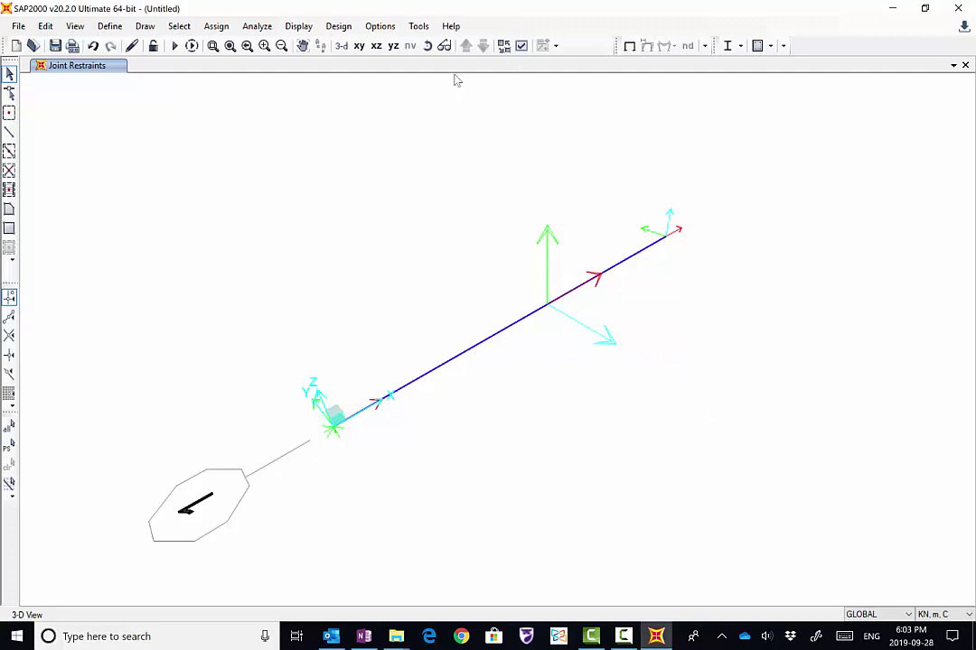
pyautogui.click(376, 45)
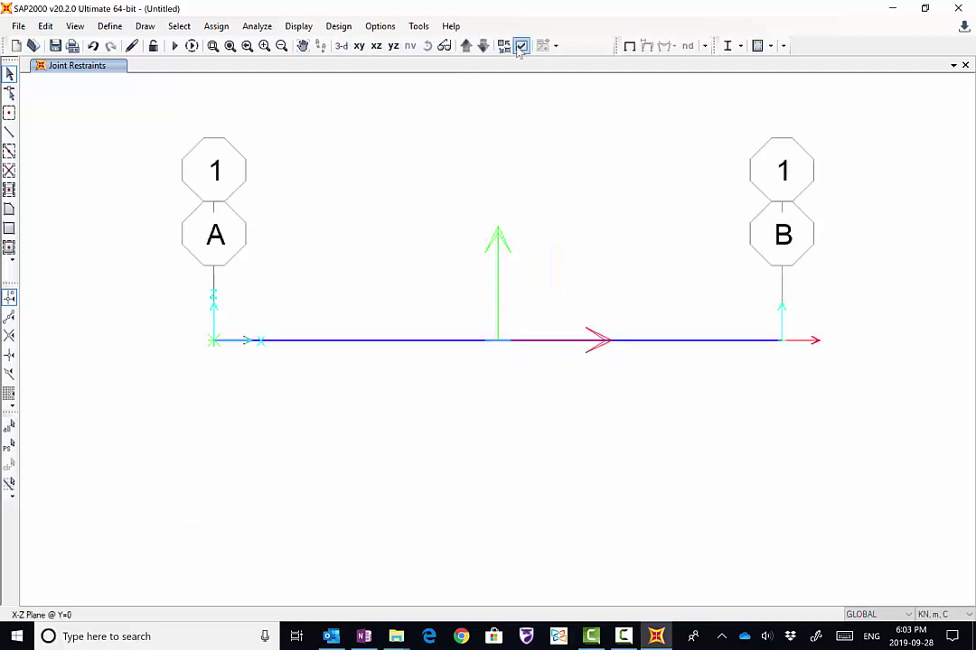
# Hide the local axes of both the joints and the frames
pyautogui.hotkey('ctrl', 'w')
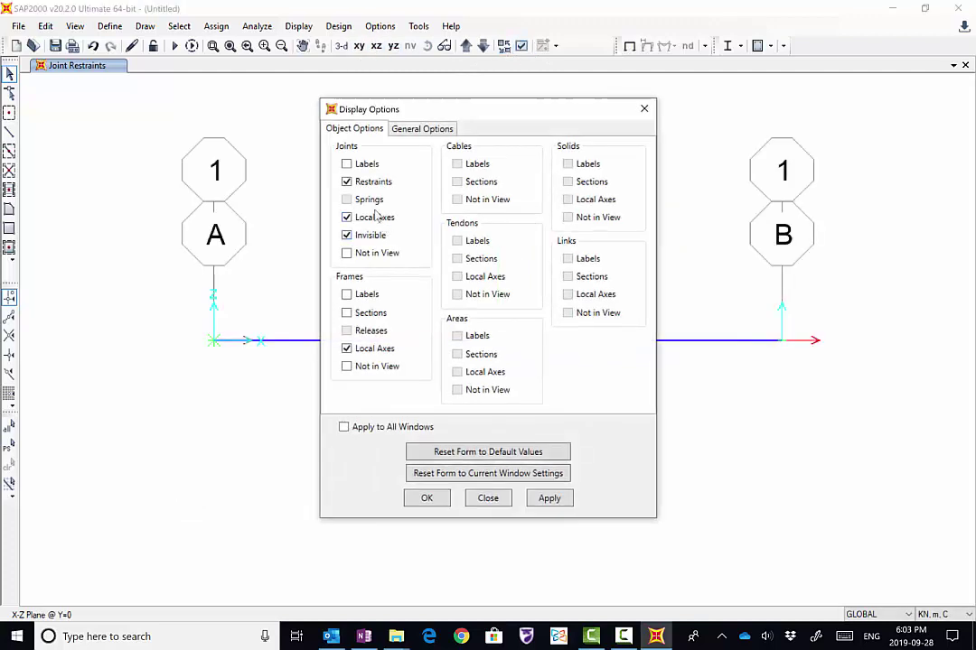
pyautogui.click(347, 217)
pyautogui.click(347, 350)
pyautogui.click(545, 500)
pyautogui.click(428, 499)
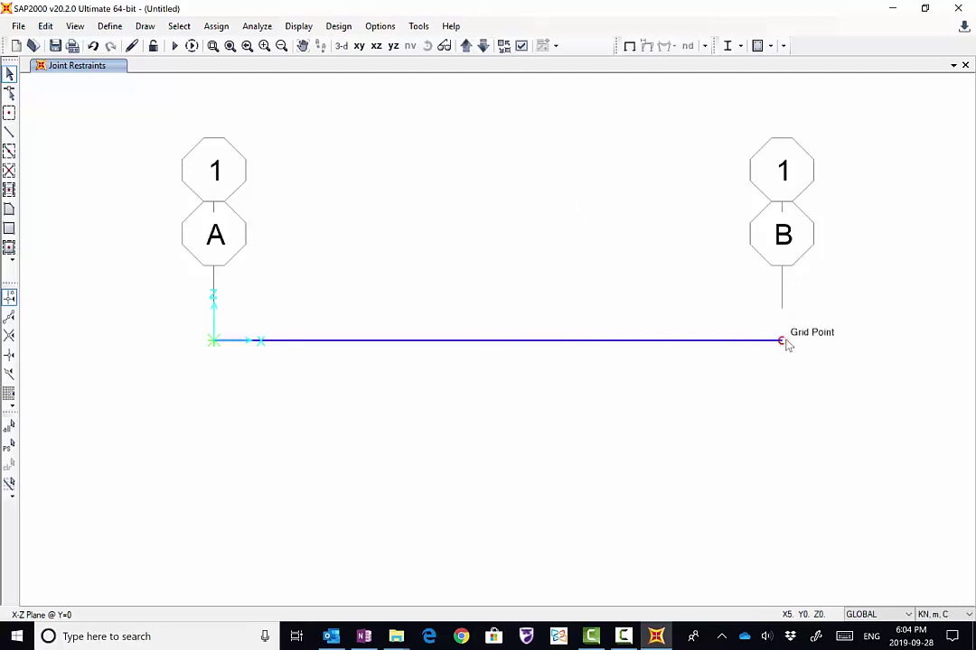
# Display only the joint local axes, inspect them in the 3-D view, and return to the XZ view
pyautogui.click(521, 46)
pyautogui.click(347, 217)
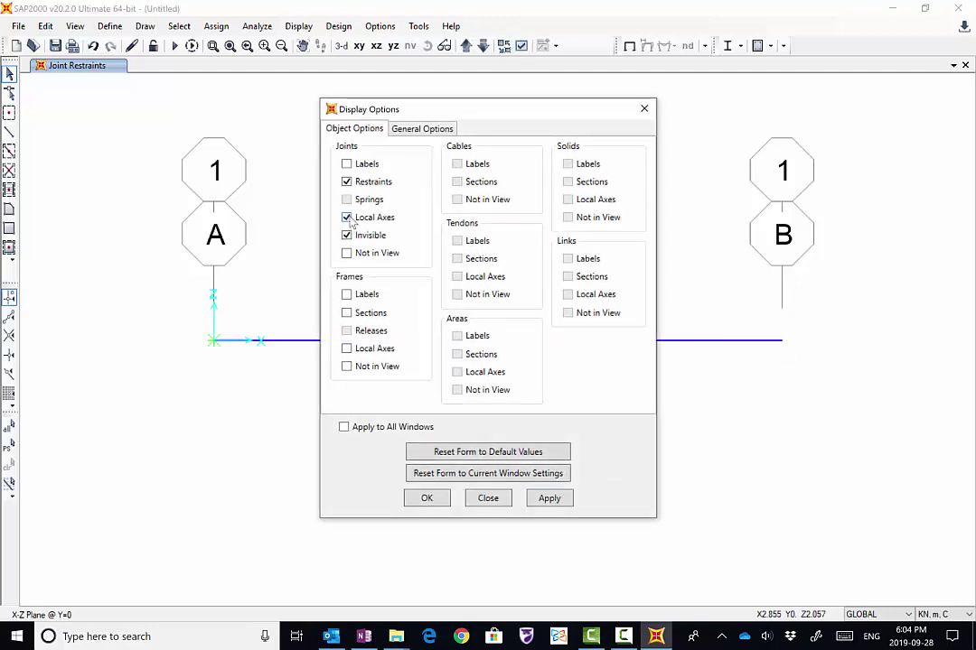
pyautogui.click(550, 501)
pyautogui.click(428, 498)
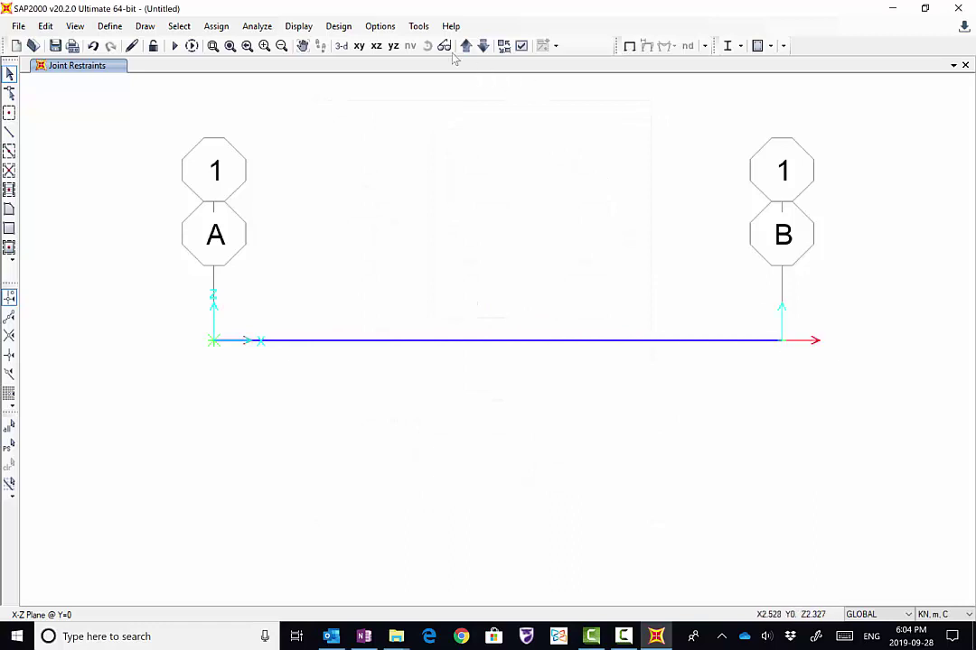
pyautogui.click(375, 47)
pyautogui.click(341, 47)
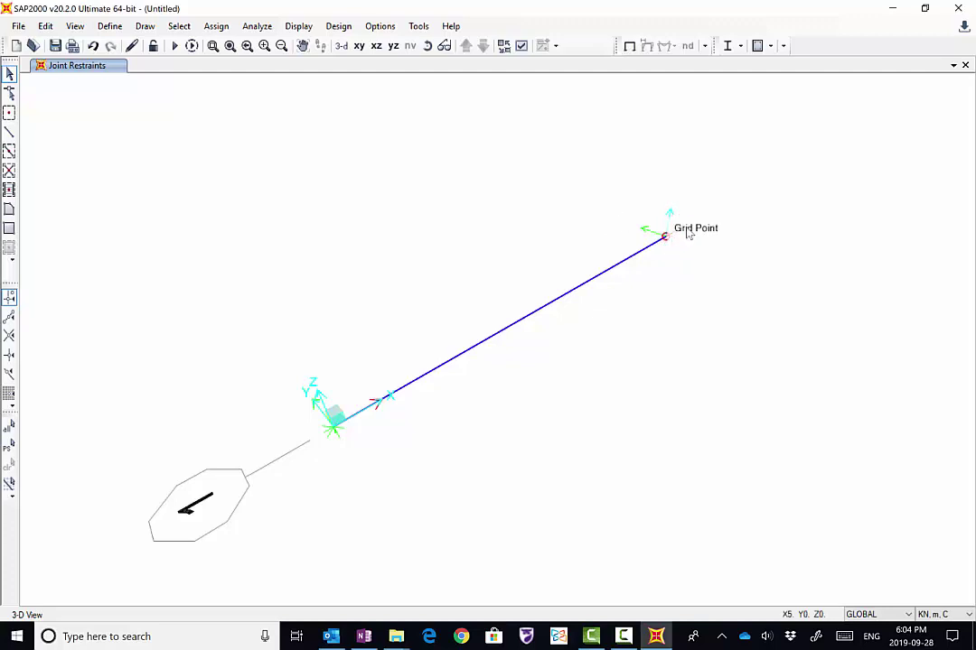
pyautogui.click(375, 45)
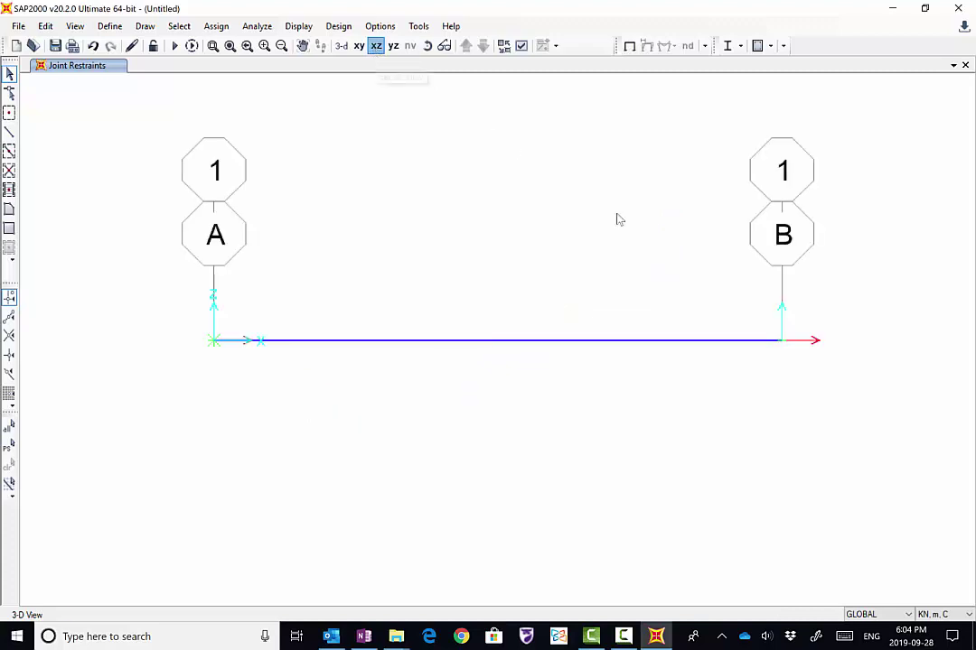
# Begin a simple joint spring assignment for the joint at B, using the Local coordinate system
pyautogui.click(782, 342)
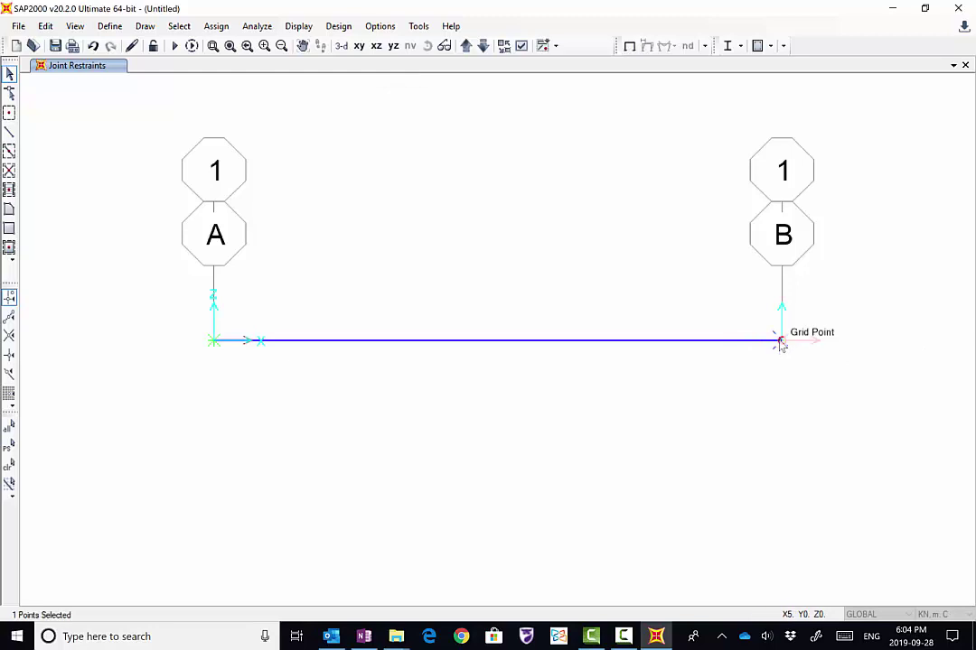
pyautogui.click(216, 25)
pyautogui.moveTo(234, 47)
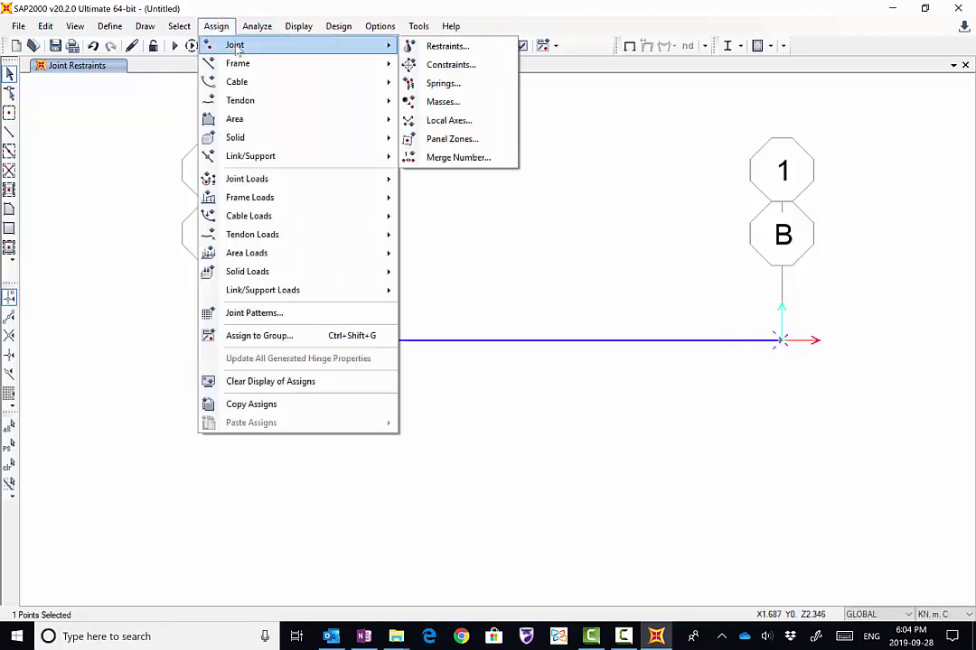
pyautogui.click(443, 88)
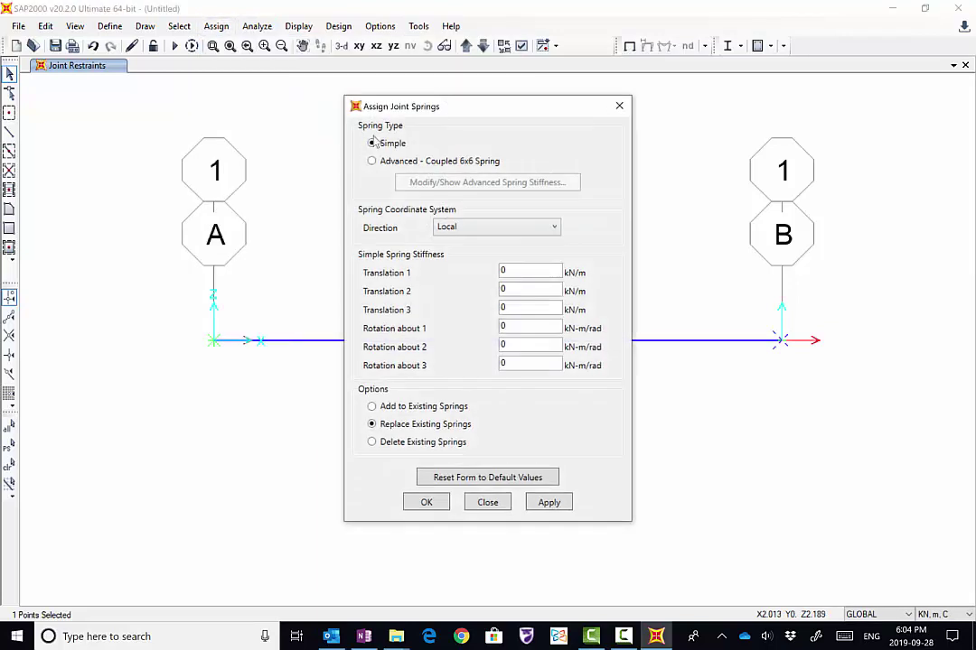
pyautogui.click(456, 226)
pyautogui.click(456, 246)
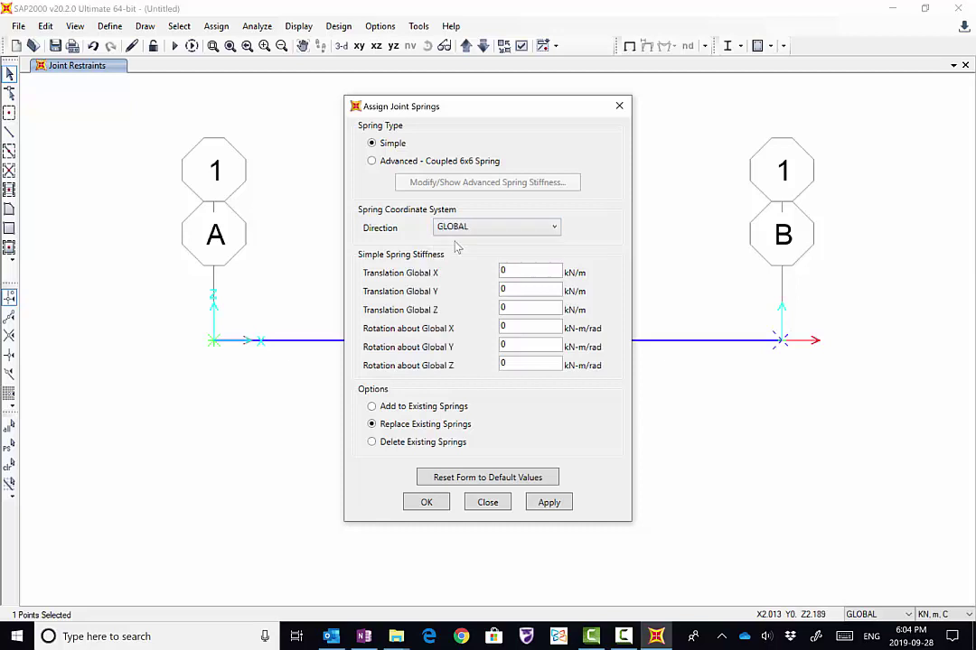
pyautogui.click(461, 229)
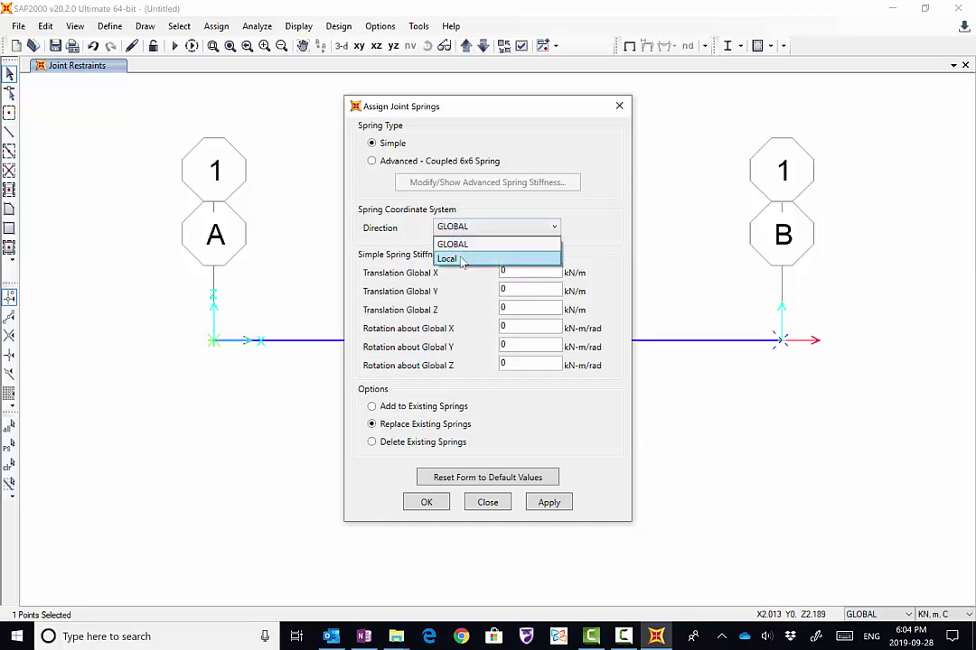
pyautogui.click(457, 258)
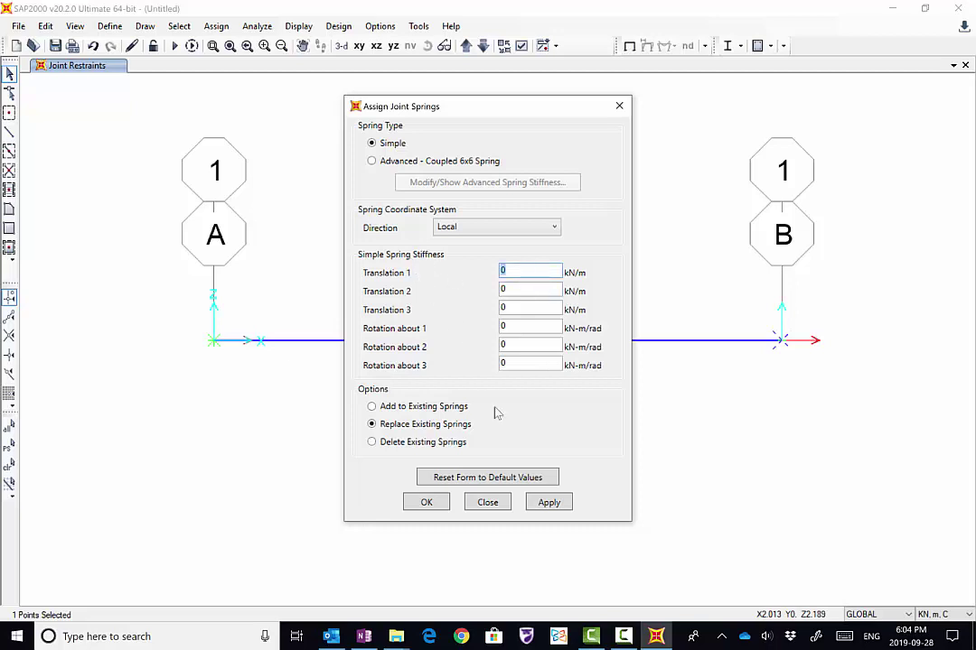
# Set the Translation 1 spring stiffness to 4000 kN/m and assign the spring to the joint at B
pyautogui.click(850, 634)
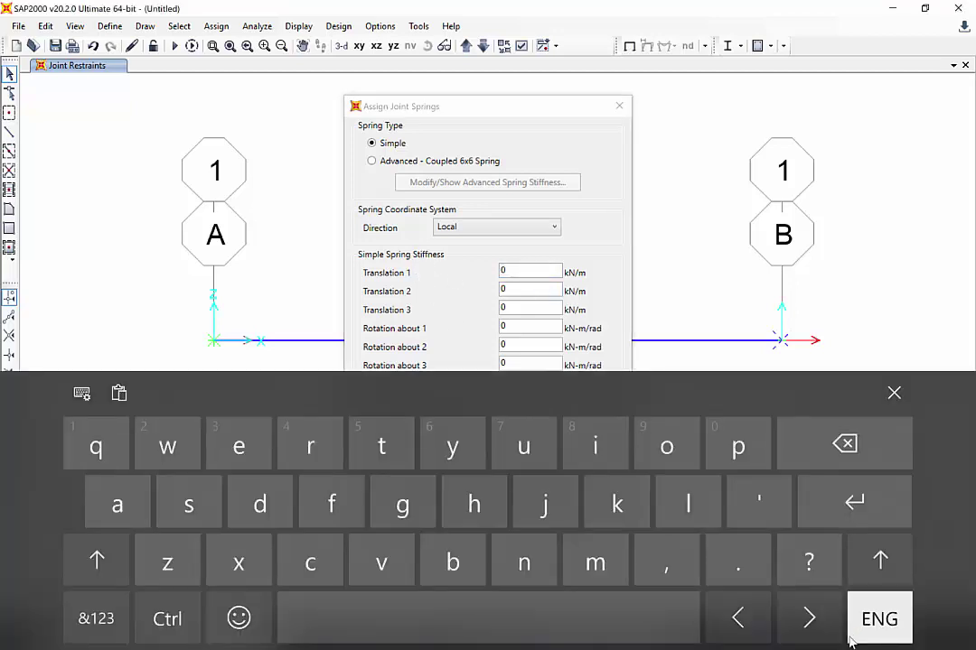
pyautogui.click(101, 622)
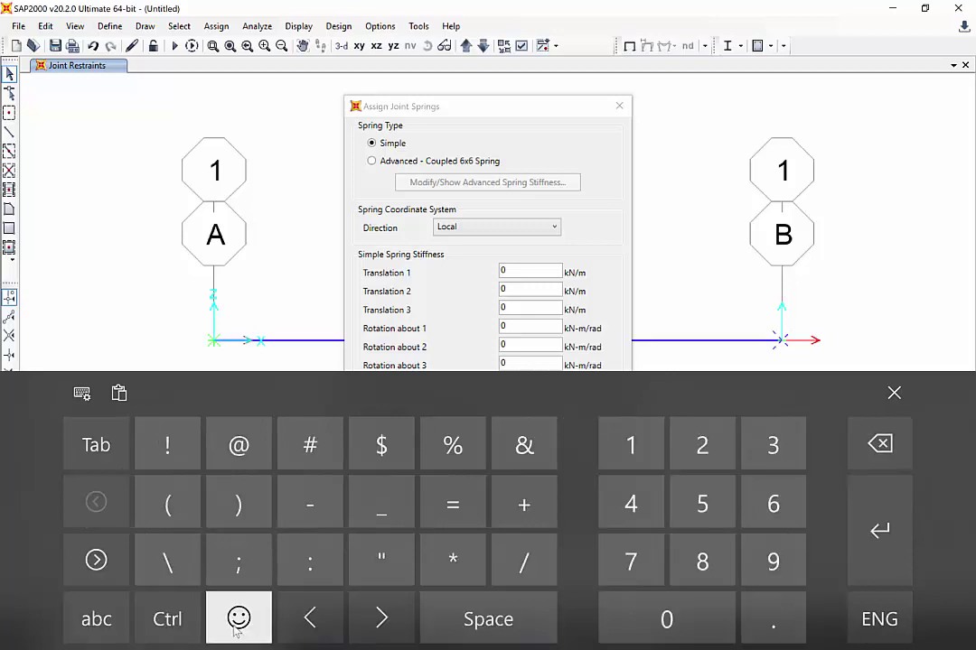
pyautogui.click(528, 270)
pyautogui.write('4')
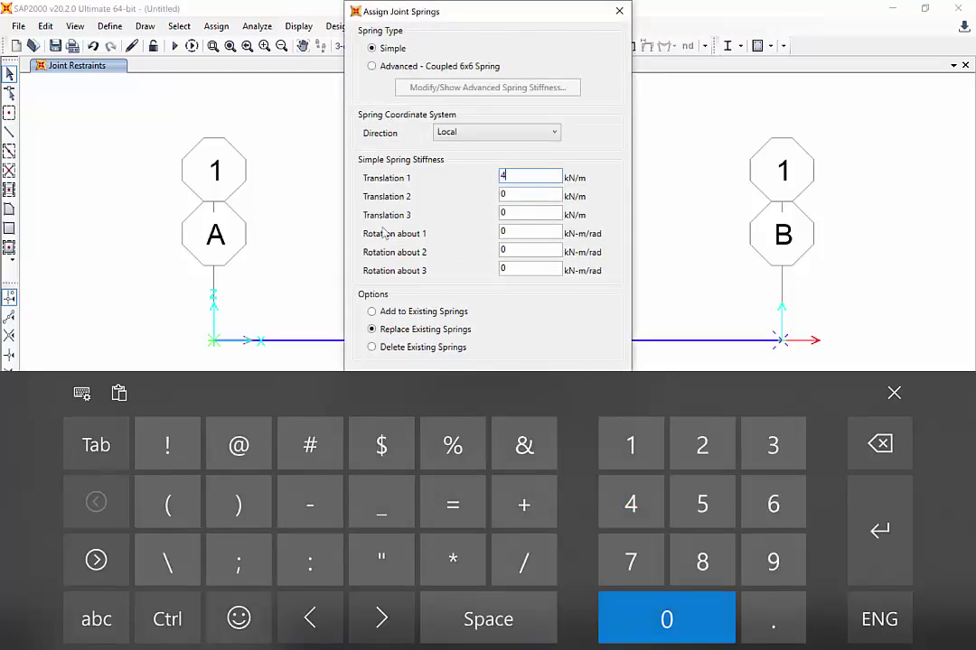
pyautogui.write('000')
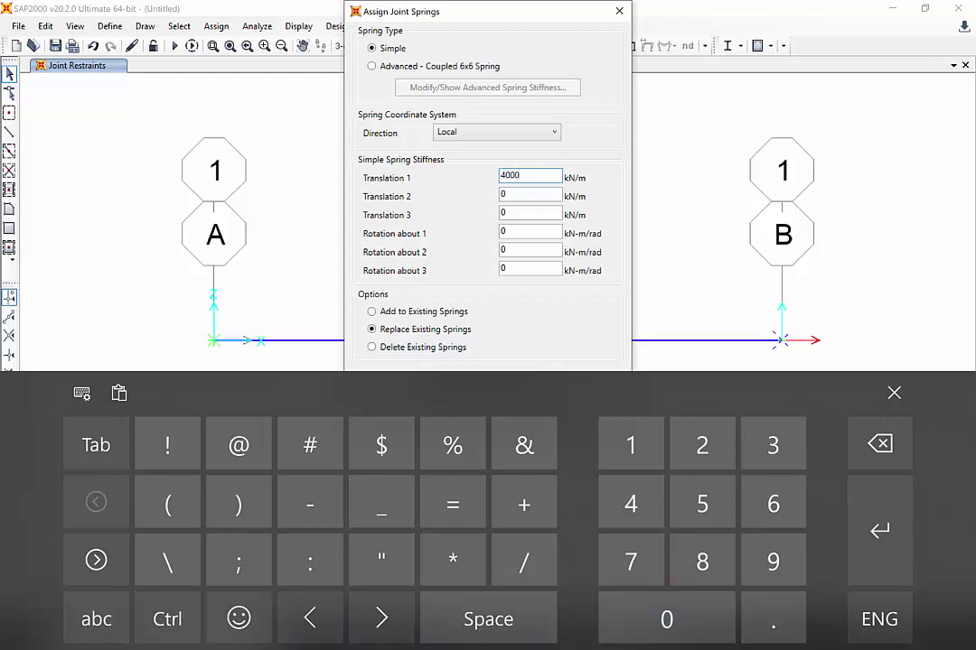
pyautogui.click(882, 403)
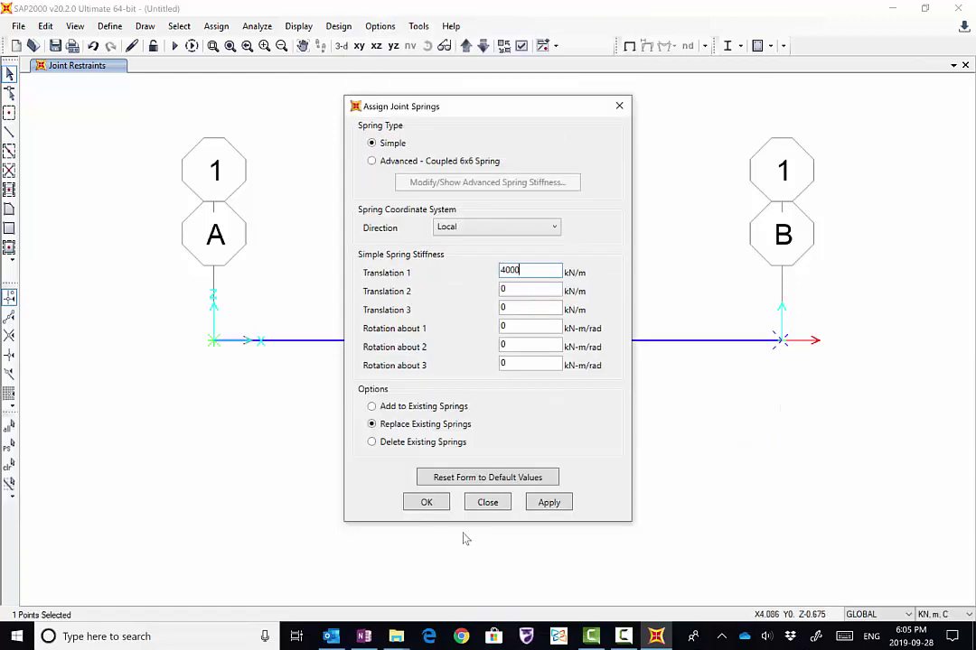
pyautogui.click(547, 504)
pyautogui.click(426, 502)
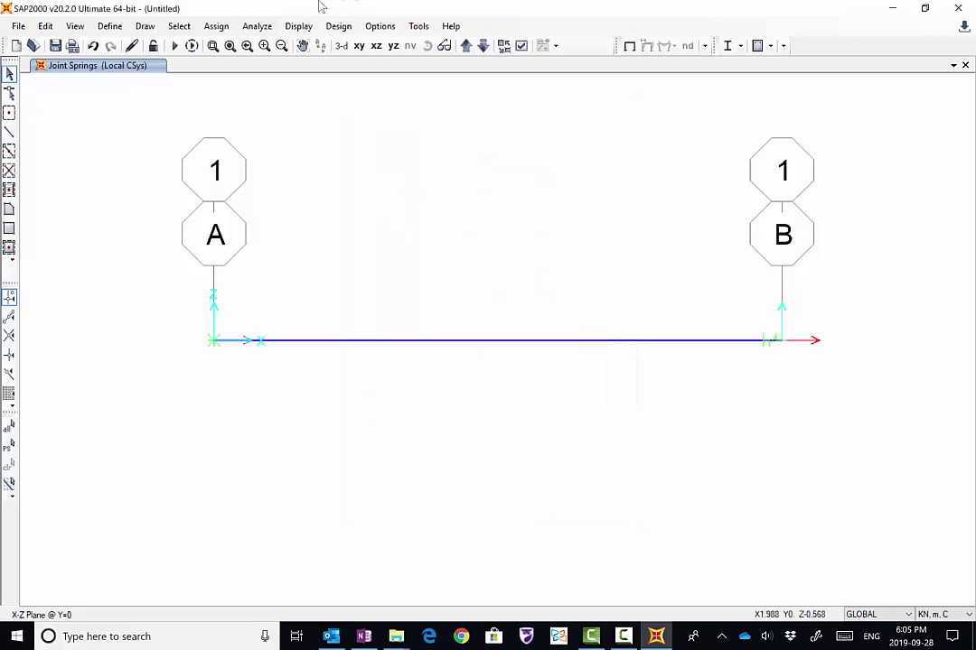
# Examine the spring symbol at the joint at B up close and restore the full view
pyautogui.click(213, 45)
pyautogui.moveTo(731, 376); pyautogui.dragTo(847, 320)
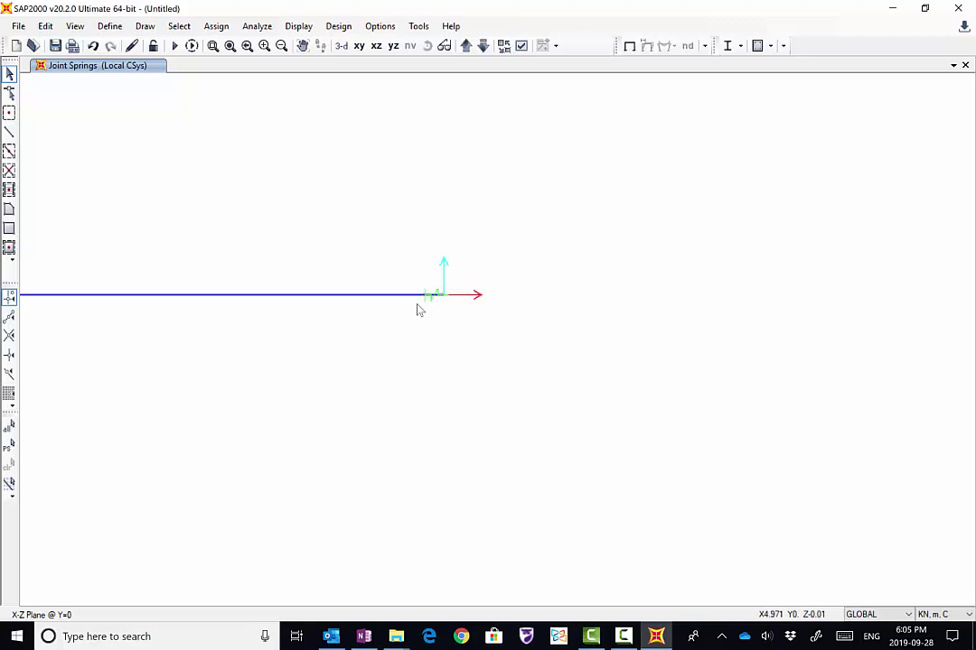
pyautogui.scroll(4, 416, 305)
pyautogui.scroll(2, 420, 310)
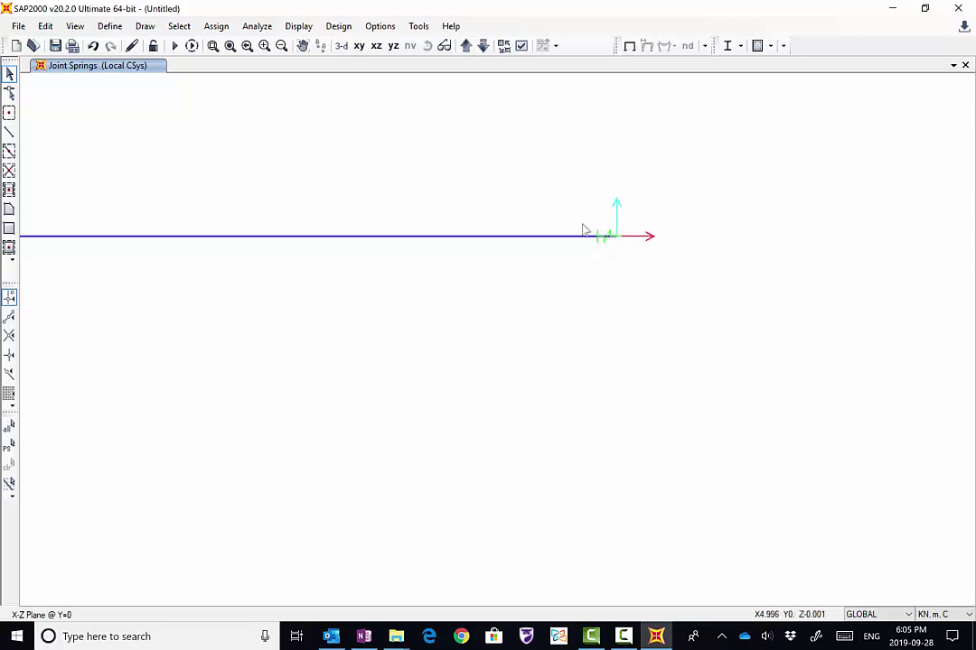
pyautogui.click(229, 47)
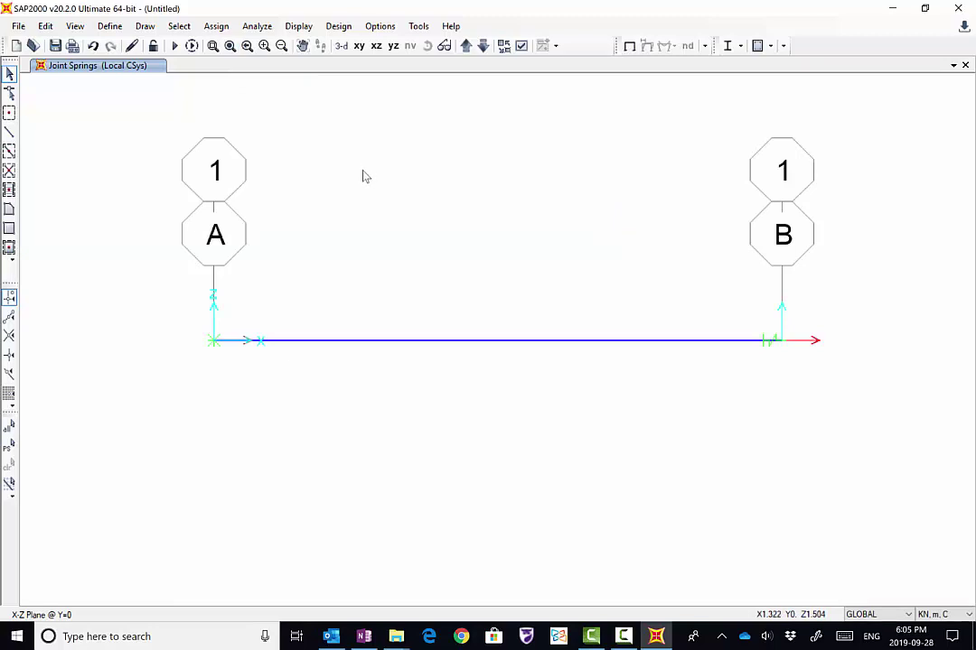
# Set the DEAD and MODAL load cases to Do Not Run and start the analysis for Dist axial only
pyautogui.click(248, 30)
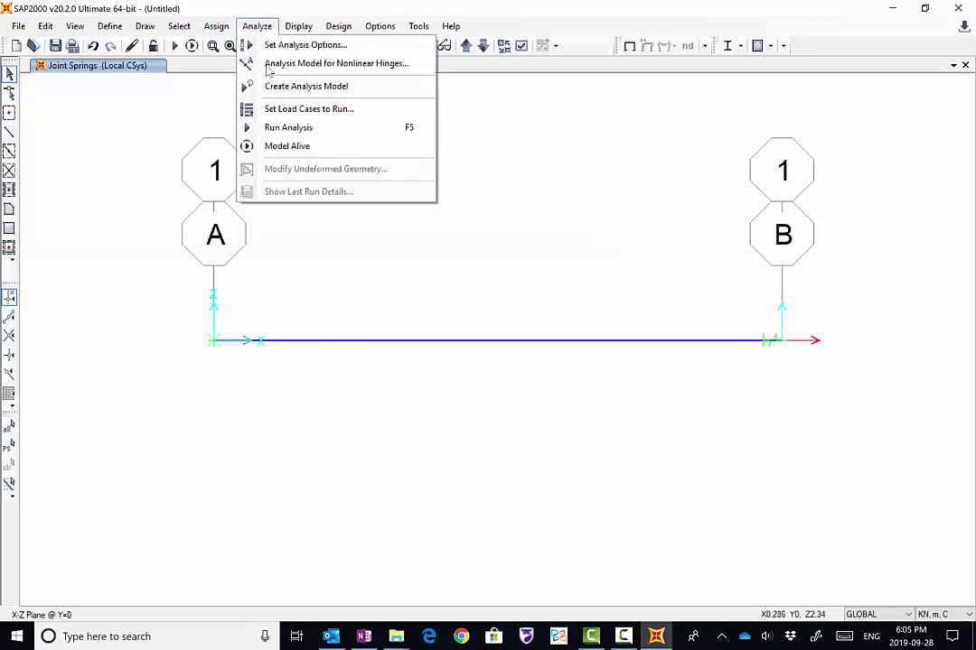
pyautogui.click(288, 110)
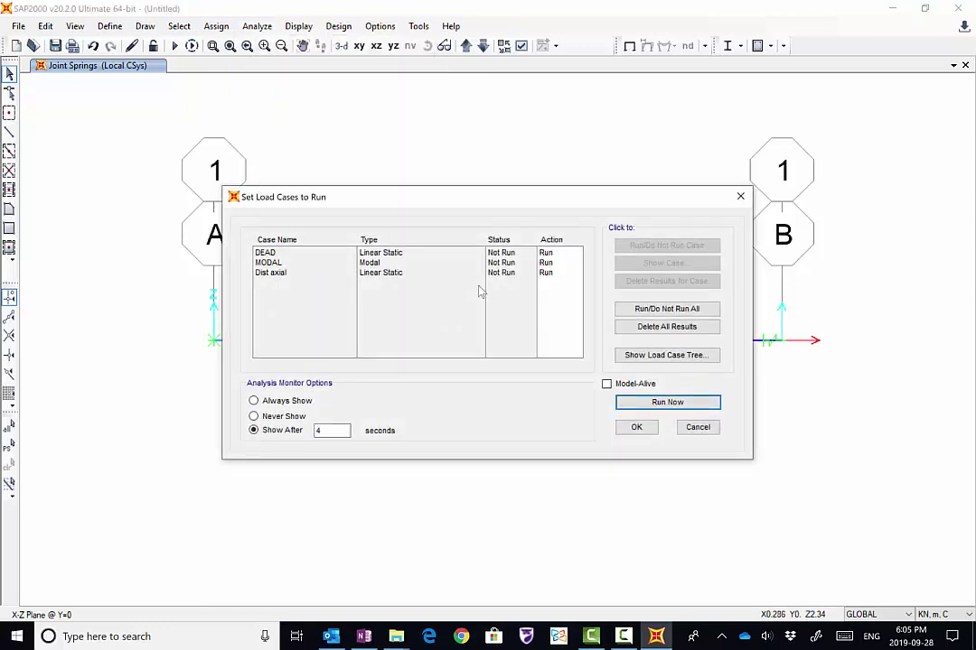
pyautogui.click(530, 253)
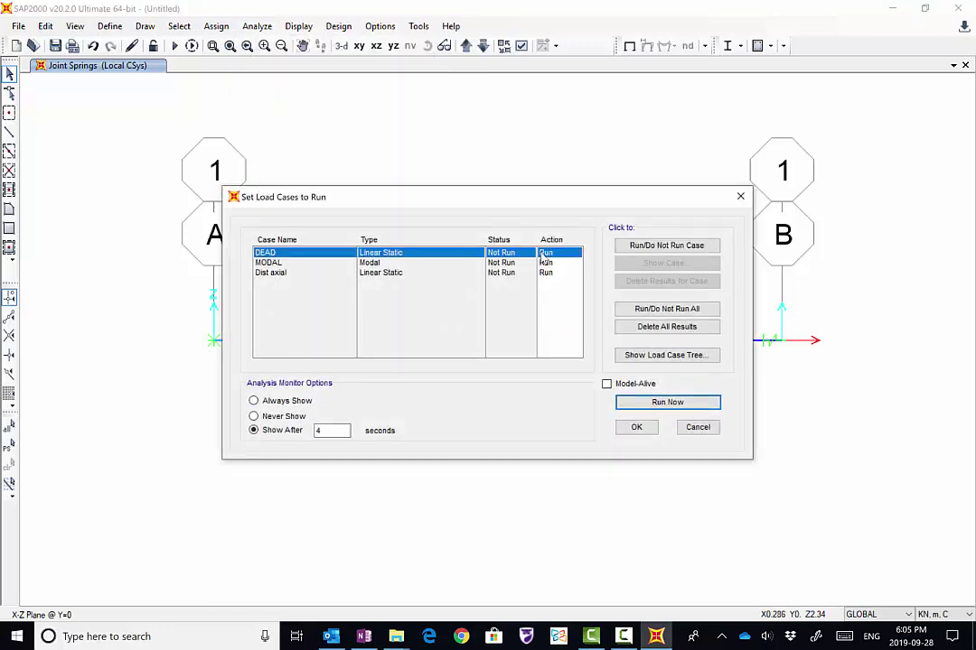
pyautogui.click(644, 250)
pyautogui.click(542, 263)
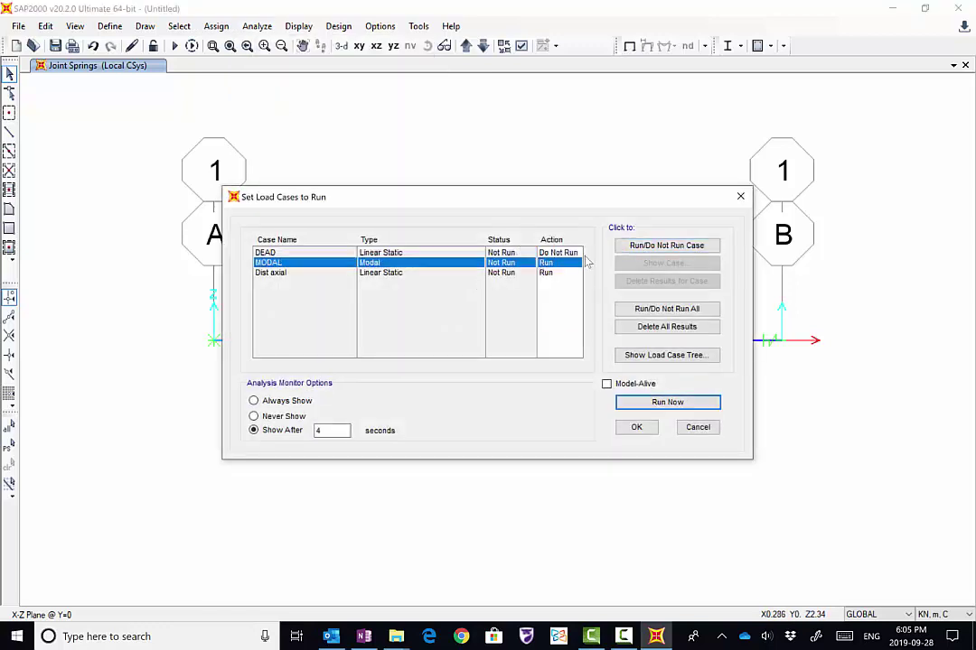
pyautogui.click(641, 250)
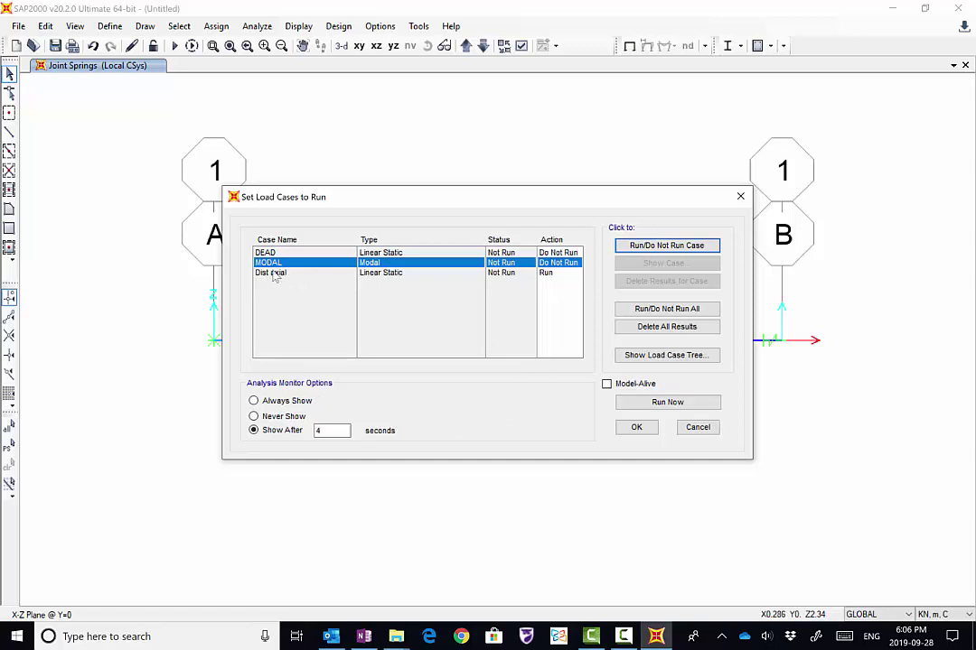
pyautogui.click(649, 403)
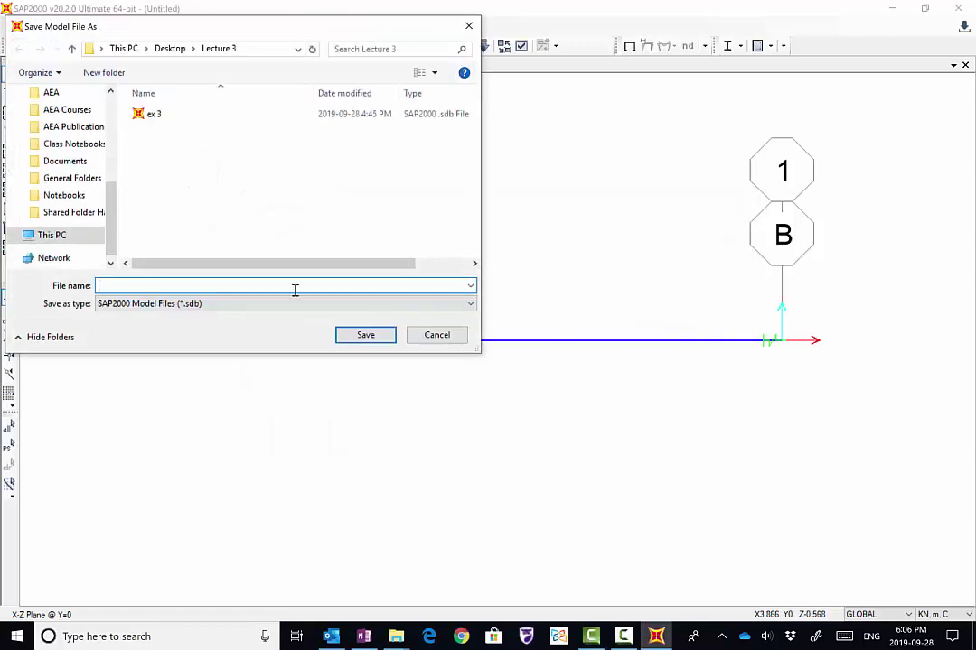
# Save the model as "Ex 3_spring" in the Lecture 3 folder so that the analysis runs
pyautogui.click(845, 638)
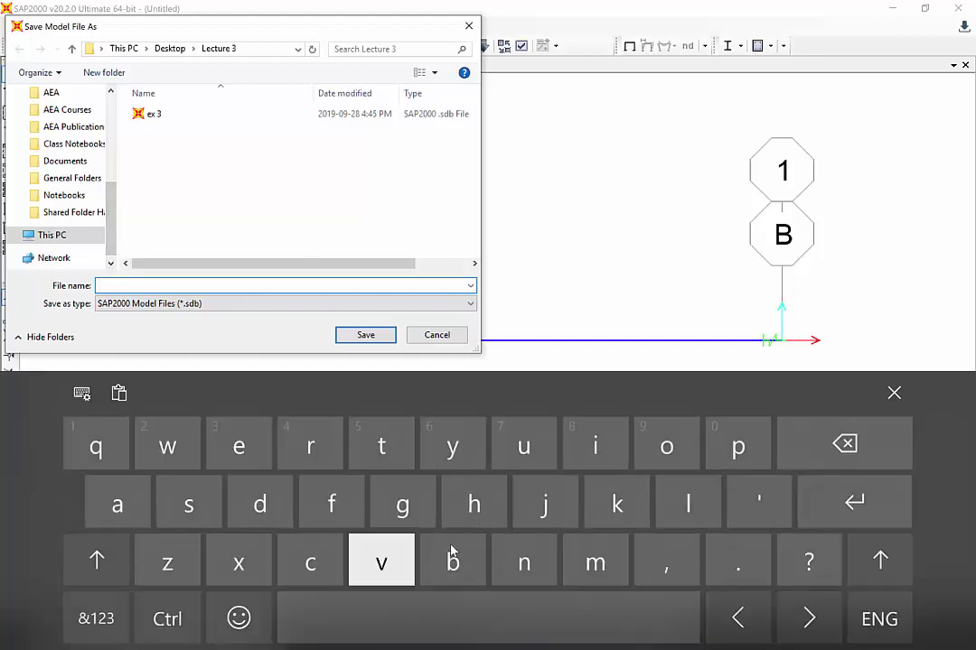
pyautogui.click(100, 553)
pyautogui.click(236, 446)
pyautogui.click(237, 562)
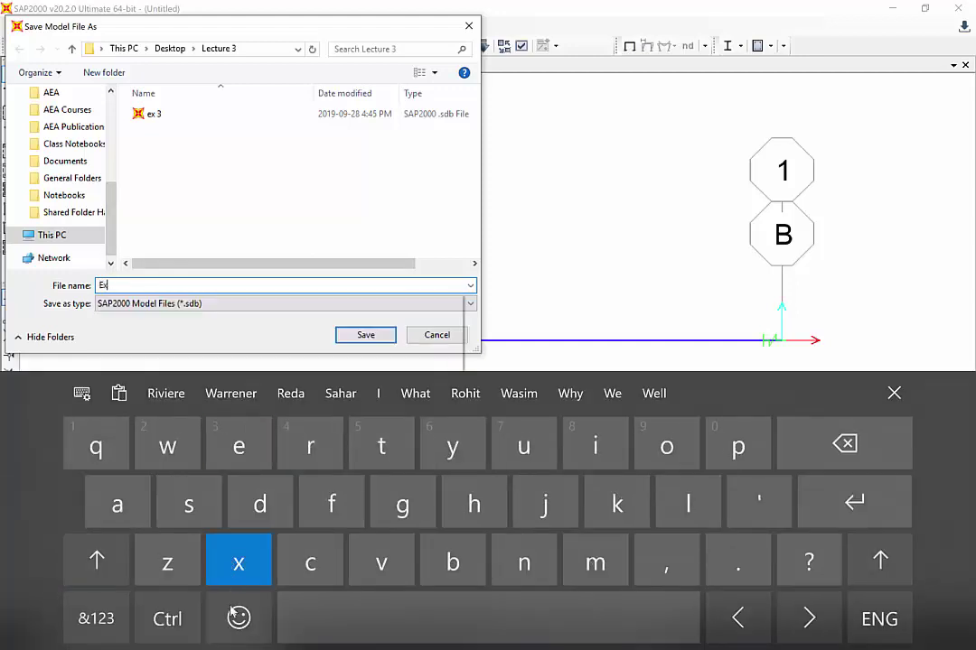
pyautogui.click(359, 630)
pyautogui.click(96, 619)
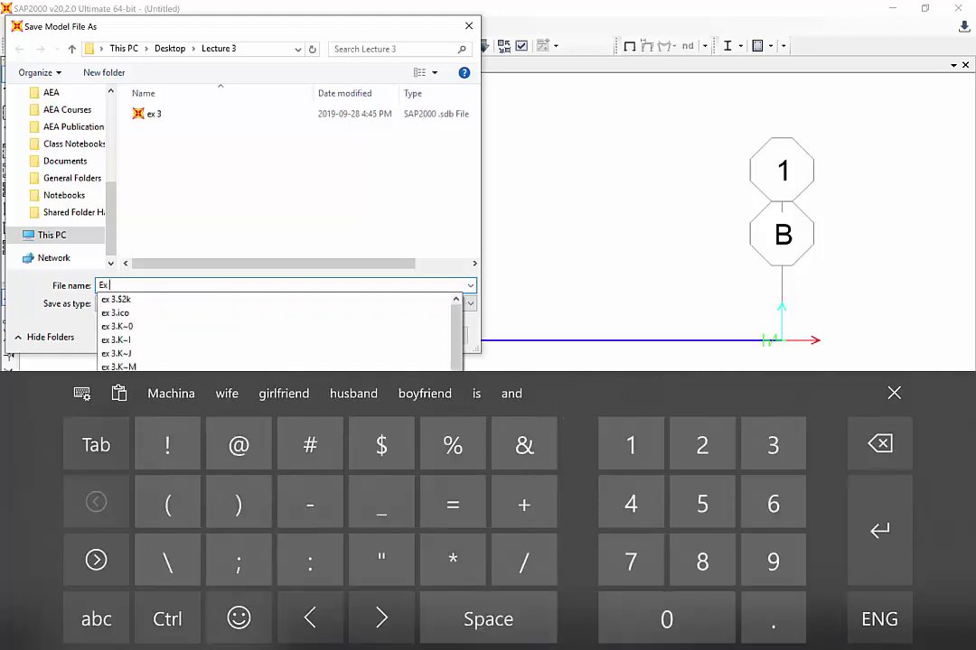
pyautogui.click(772, 445)
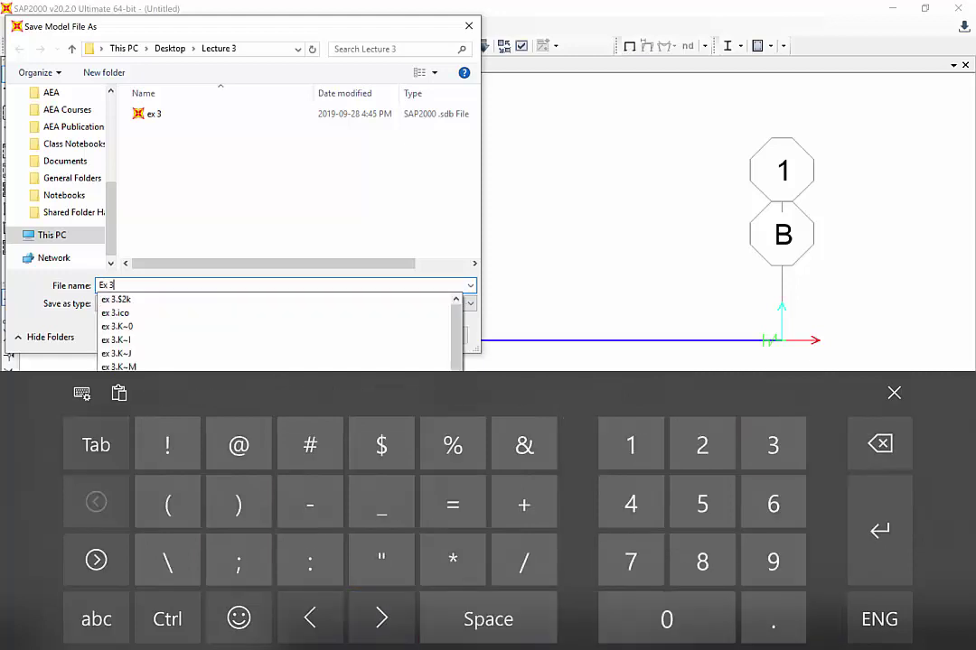
pyautogui.click(879, 444)
pyautogui.click(773, 446)
pyautogui.click(96, 619)
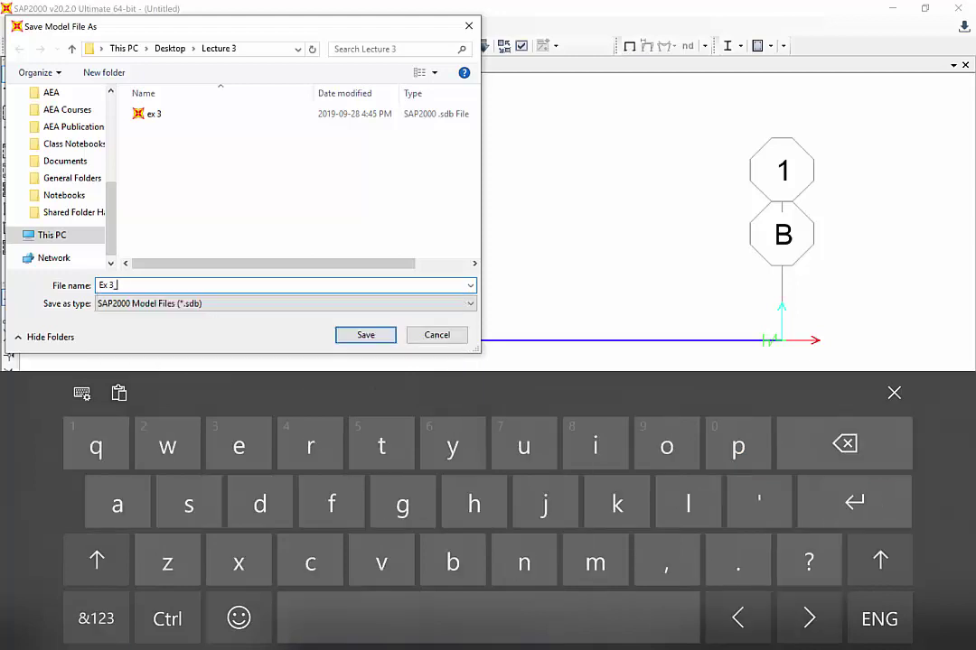
pyautogui.click(189, 505)
pyautogui.click(738, 446)
pyautogui.click(310, 447)
pyautogui.click(595, 446)
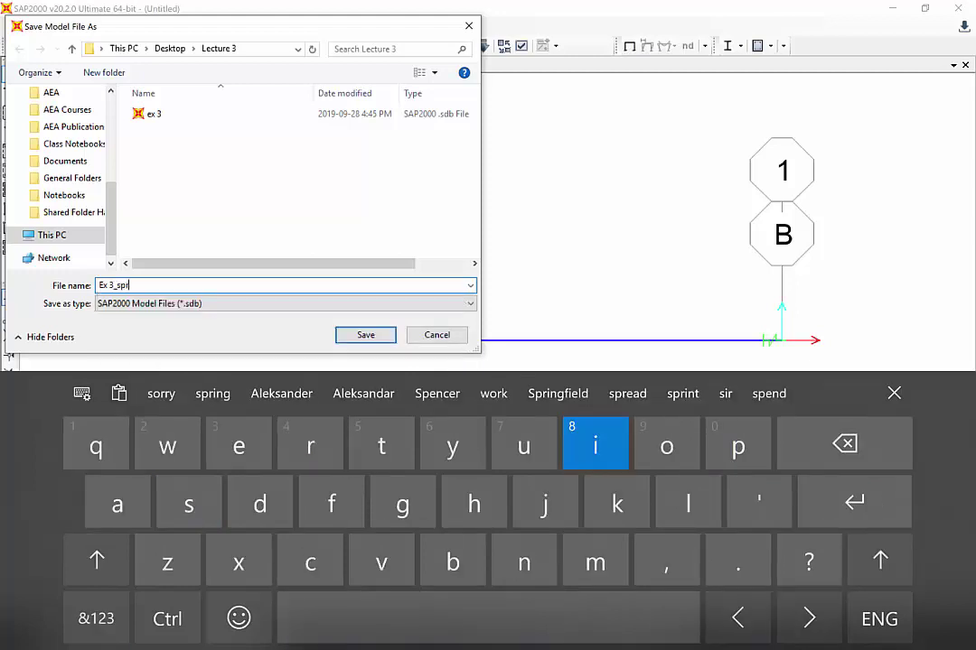
pyautogui.click(524, 563)
pyautogui.click(403, 505)
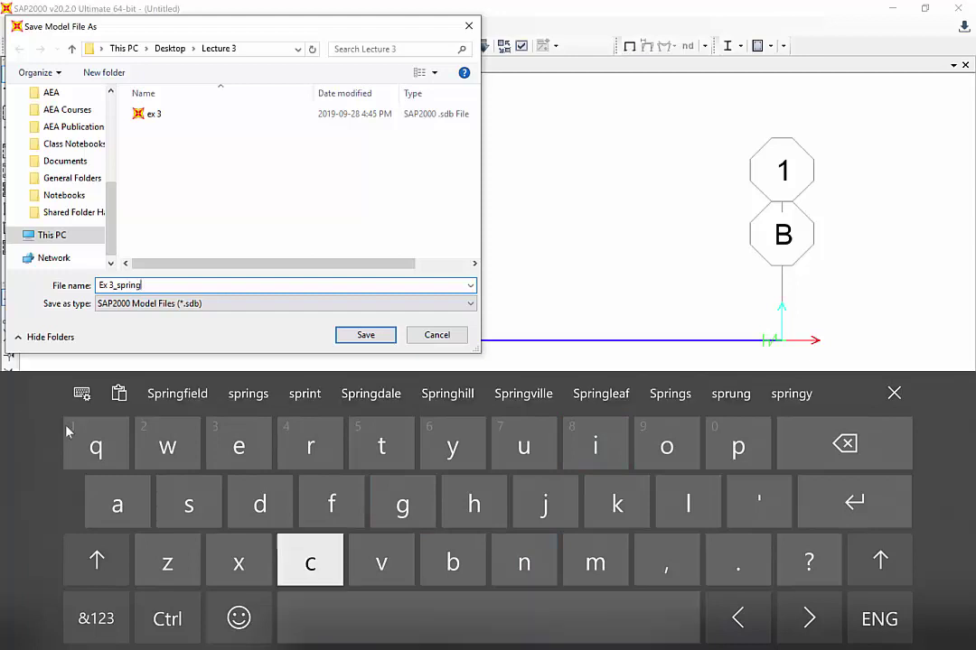
pyautogui.click(894, 393)
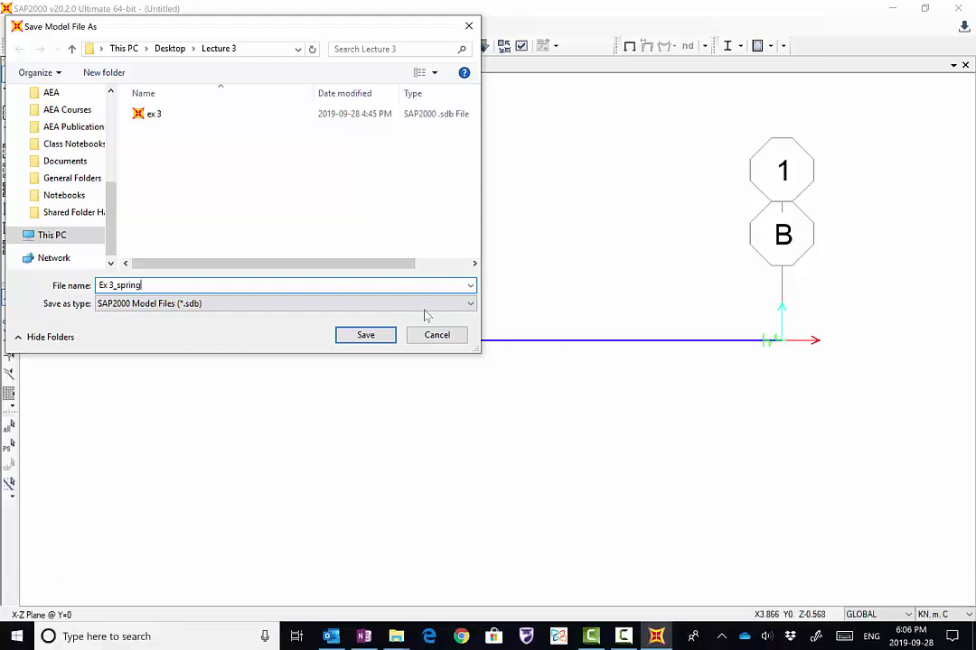
pyautogui.click(361, 336)
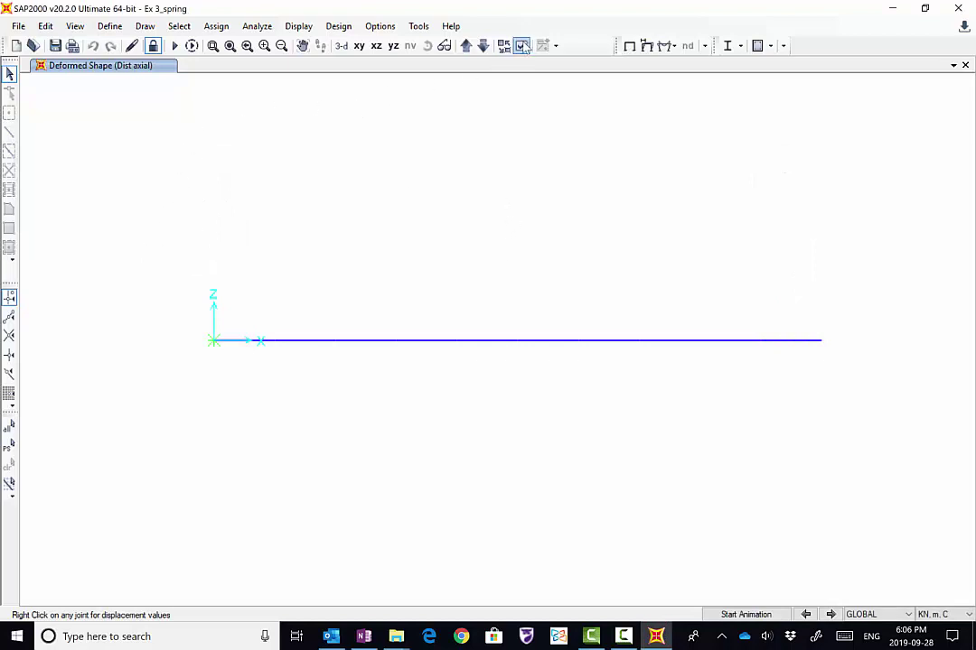
# Make the joints visible without their local axes in the deformed shape, and start its animation
pyautogui.click(521, 46)
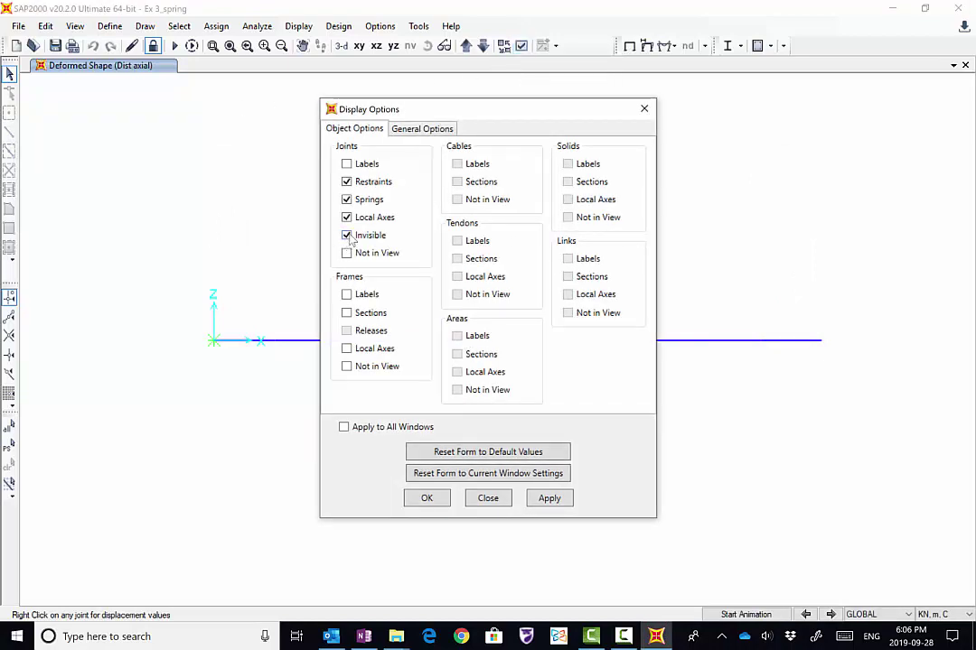
pyautogui.click(347, 218)
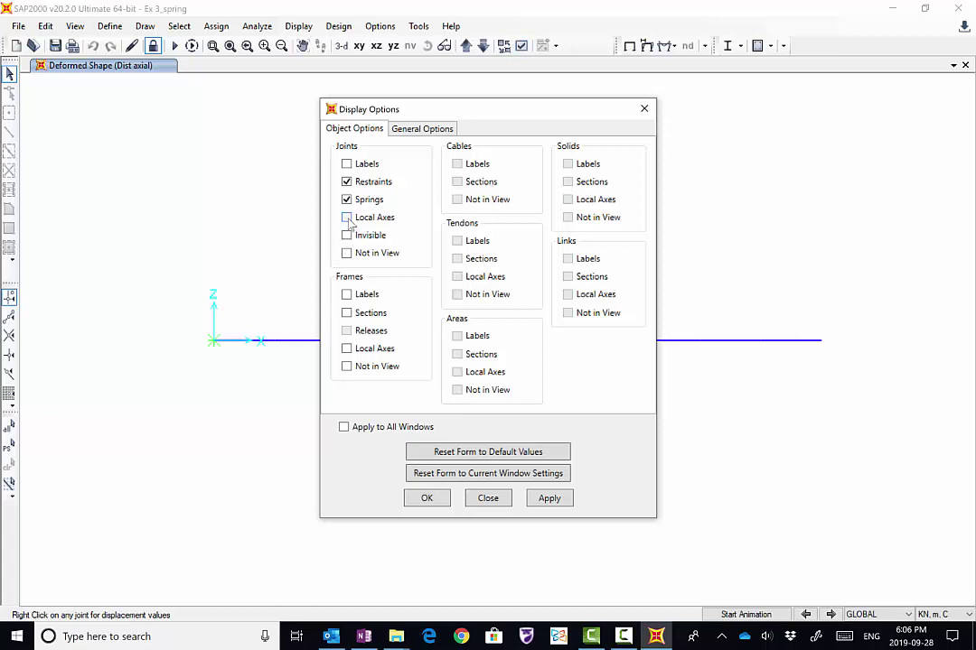
pyautogui.click(549, 501)
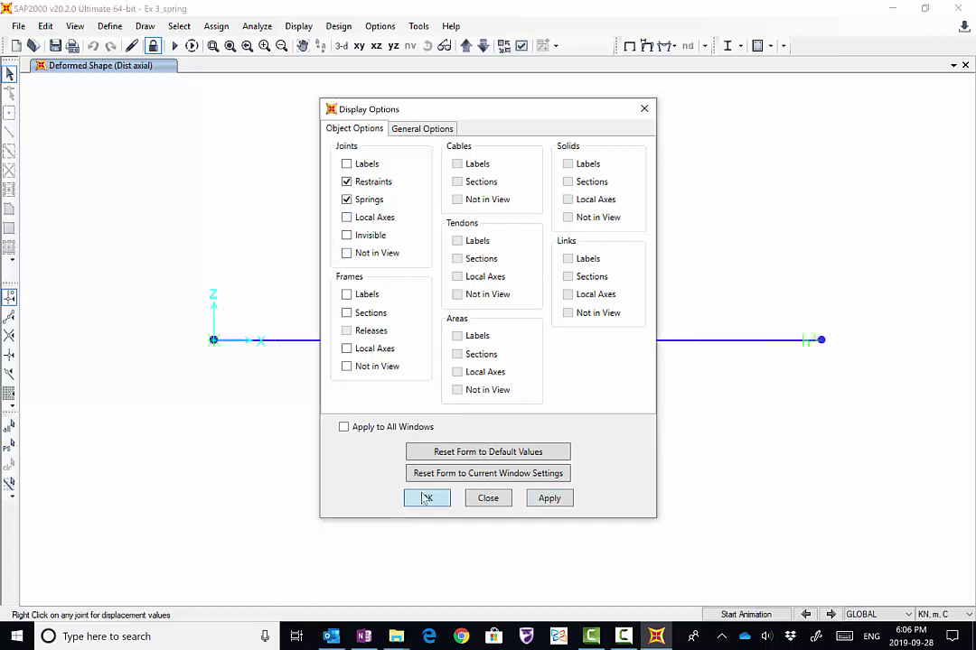
pyautogui.click(425, 498)
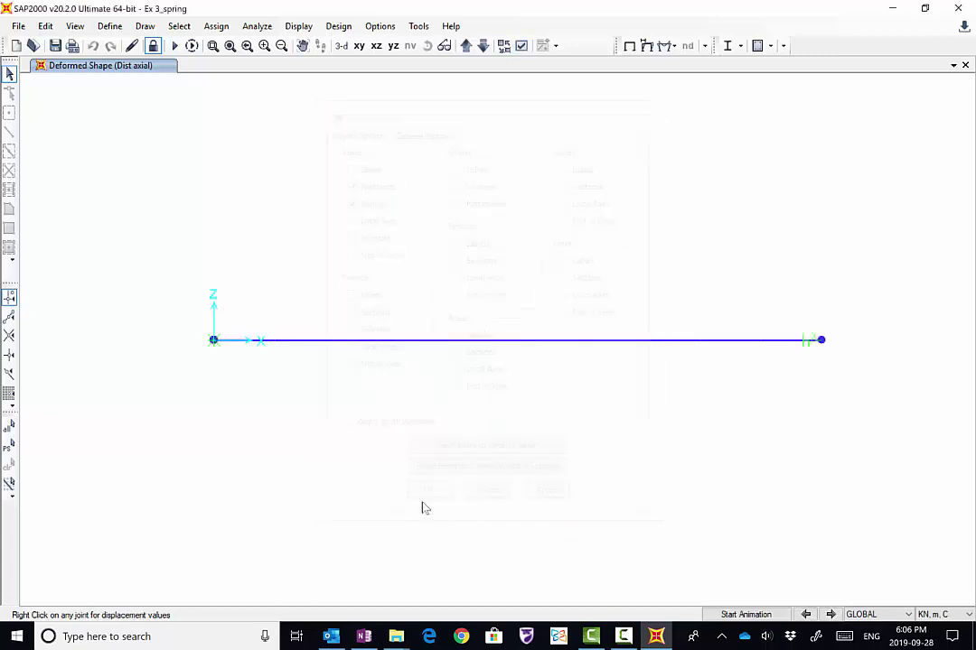
pyautogui.click(755, 616)
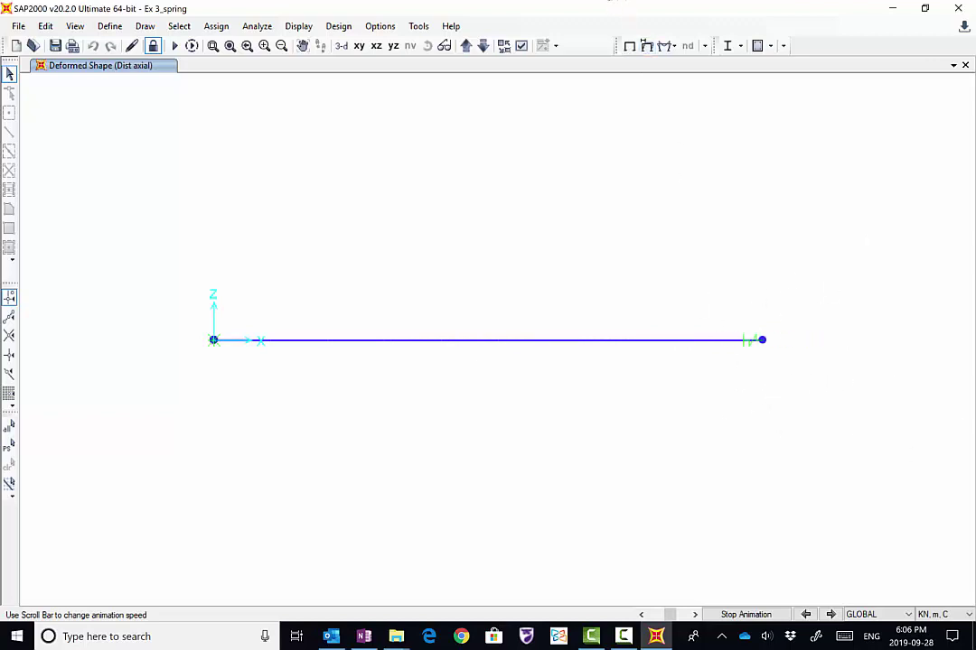
# Stop the deformed shape animation and check the displacements of the joint at B
pyautogui.click(739, 614)
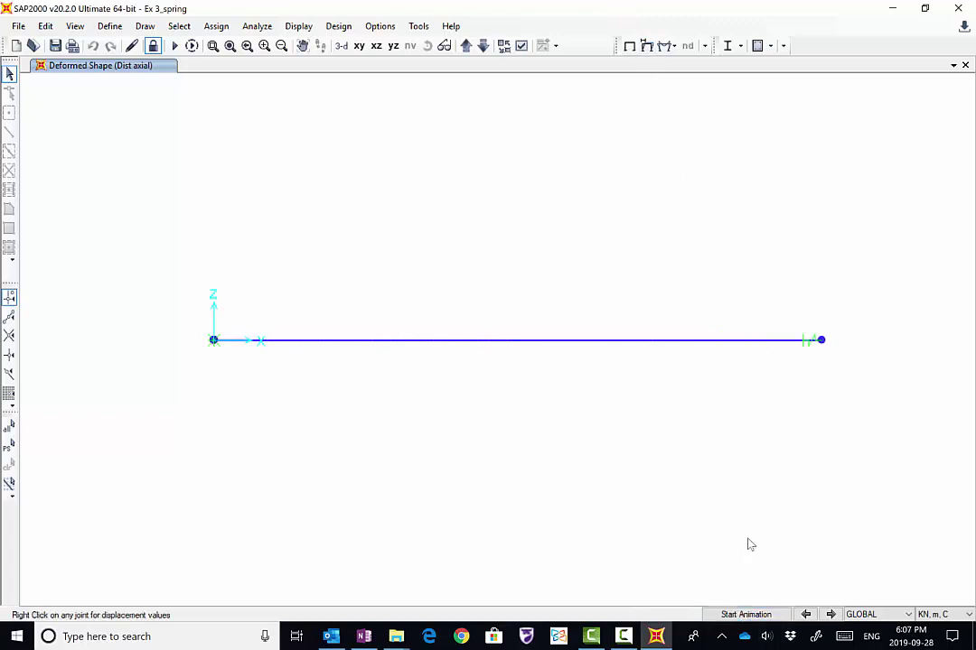
pyautogui.rightClick(821, 341)
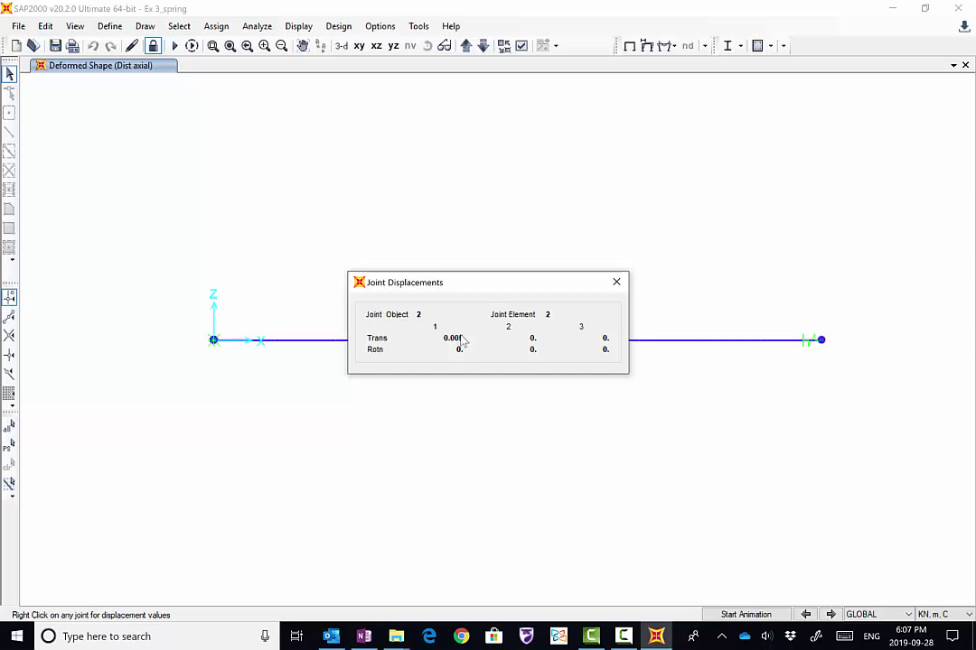
pyautogui.click(616, 282)
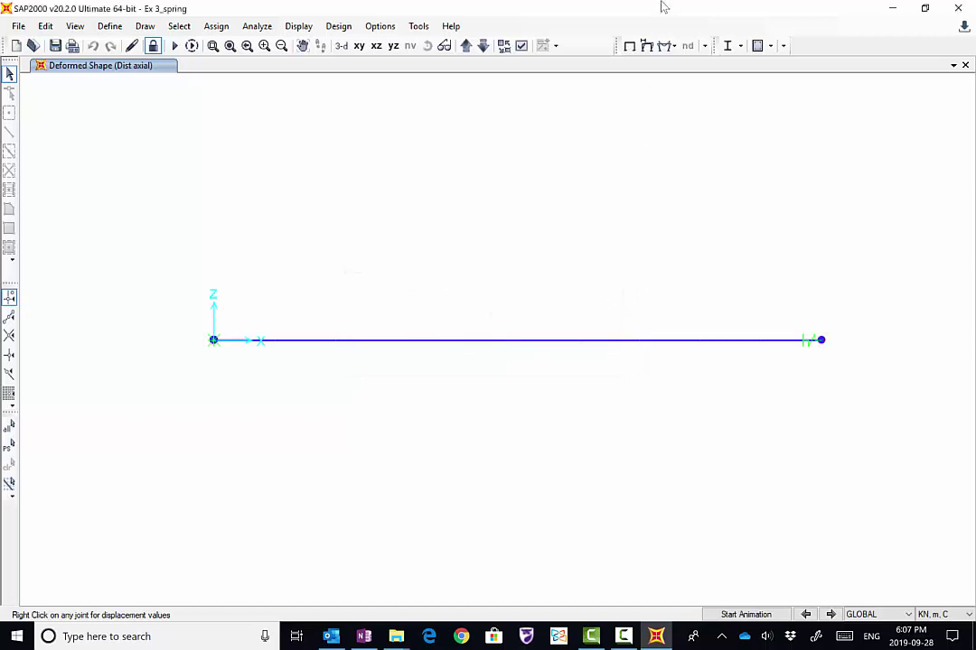
# Display the joint reactions for the Dist axial case as arrows
pyautogui.click(668, 45)
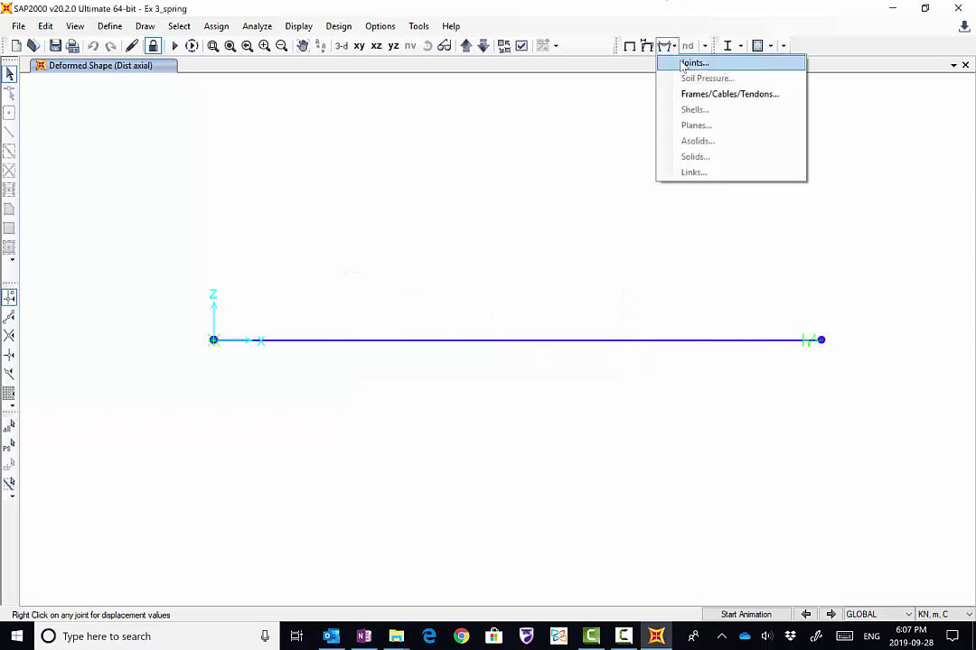
pyautogui.click(693, 64)
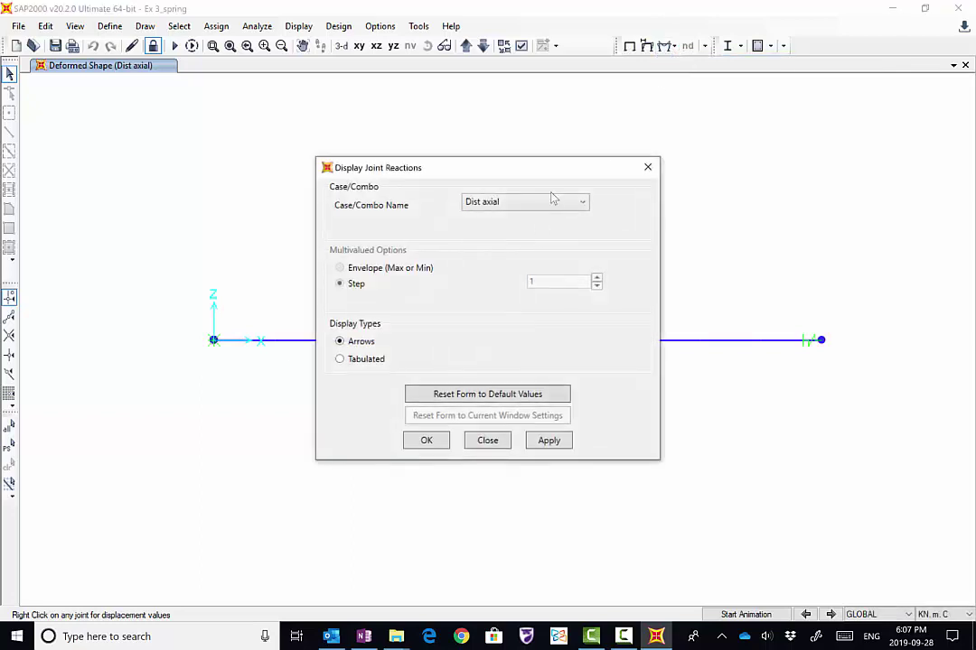
pyautogui.click(648, 167)
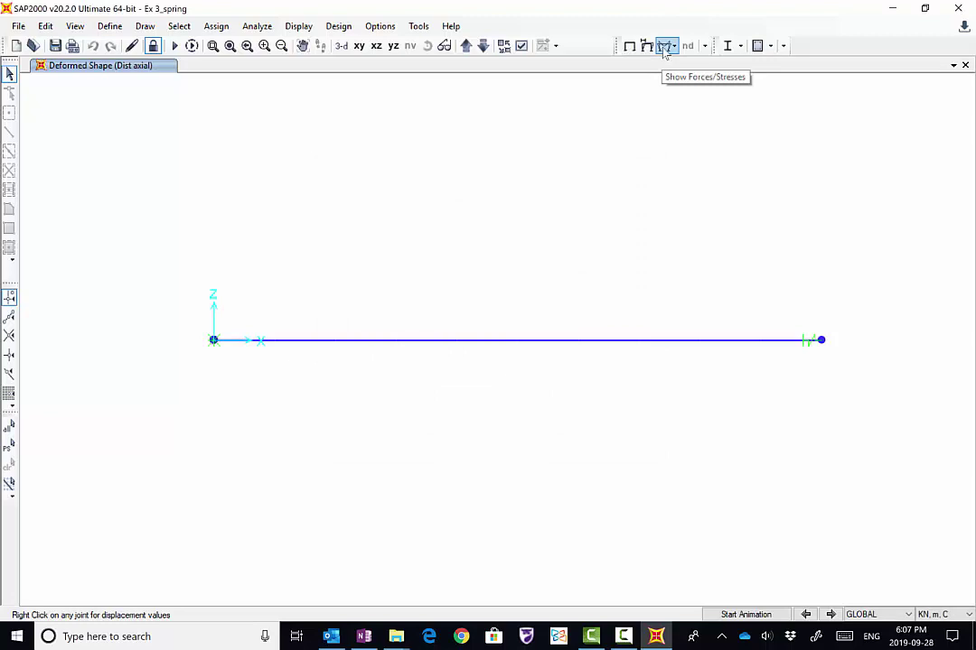
pyautogui.click(668, 47)
pyautogui.click(676, 65)
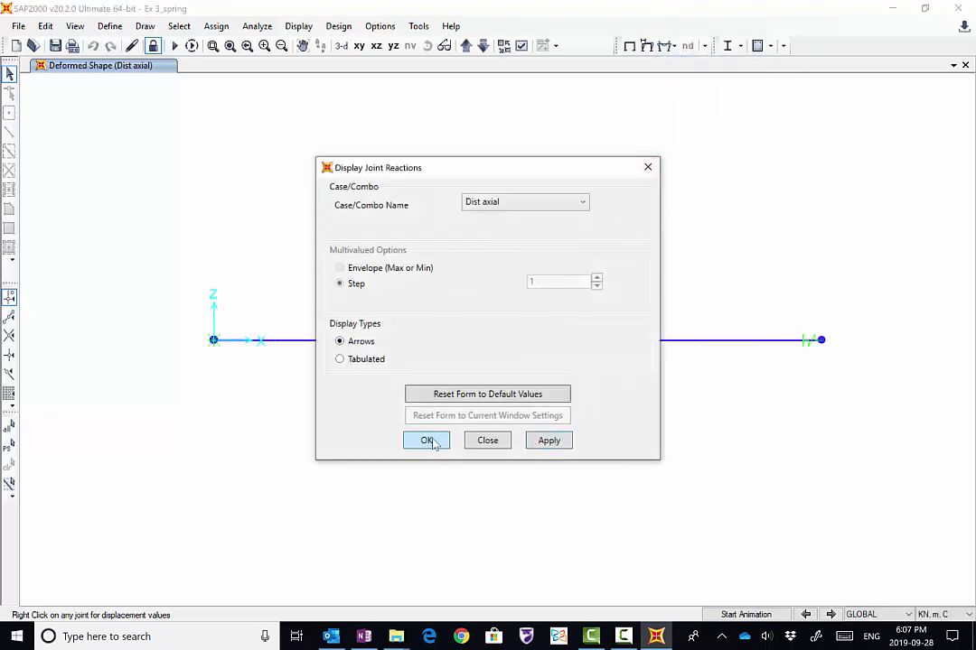
pyautogui.click(430, 441)
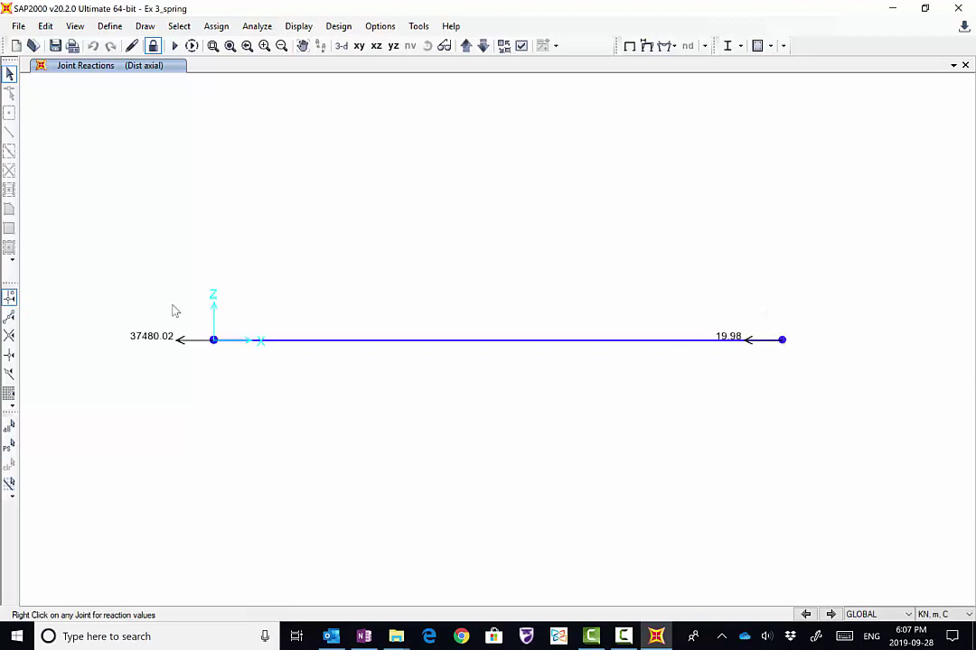
# Display the frame S11 stress diagram for the Dist axial case, using Stress Max as the stress point
pyautogui.click(670, 45)
pyautogui.click(692, 96)
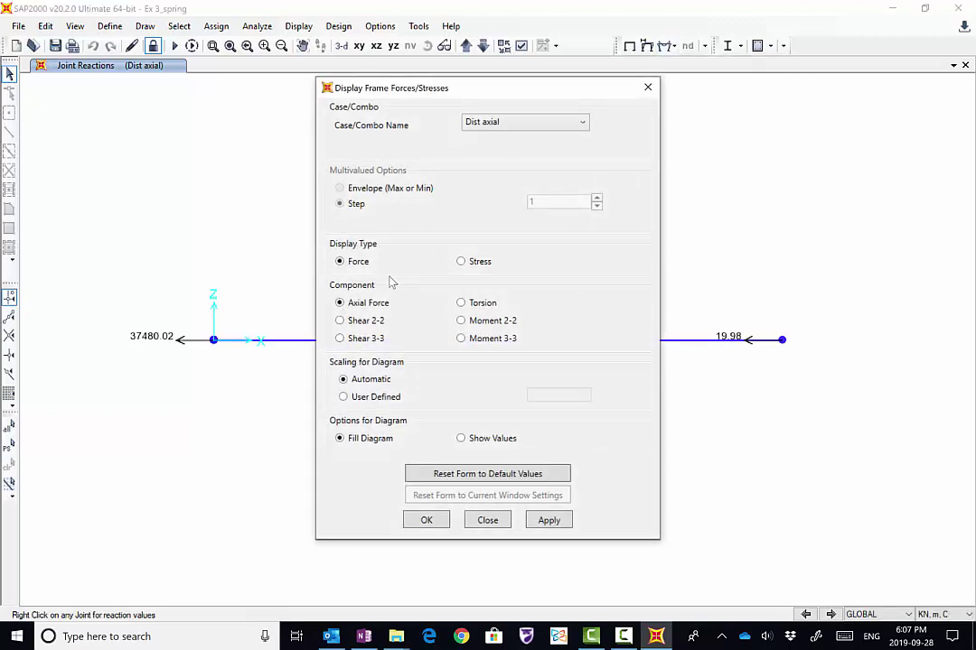
pyautogui.click(464, 262)
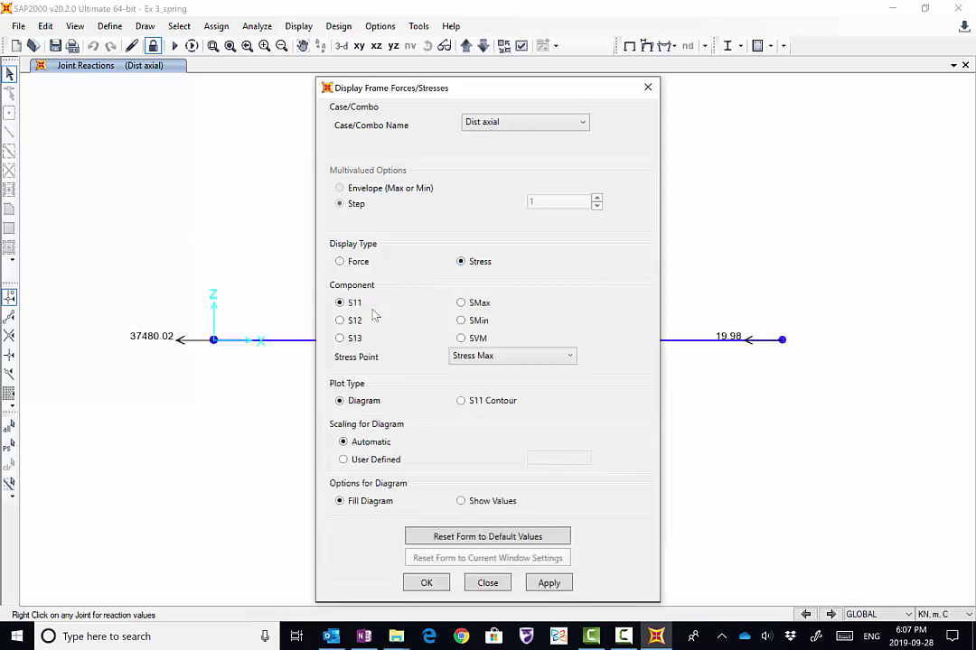
pyautogui.click(546, 584)
pyautogui.click(427, 583)
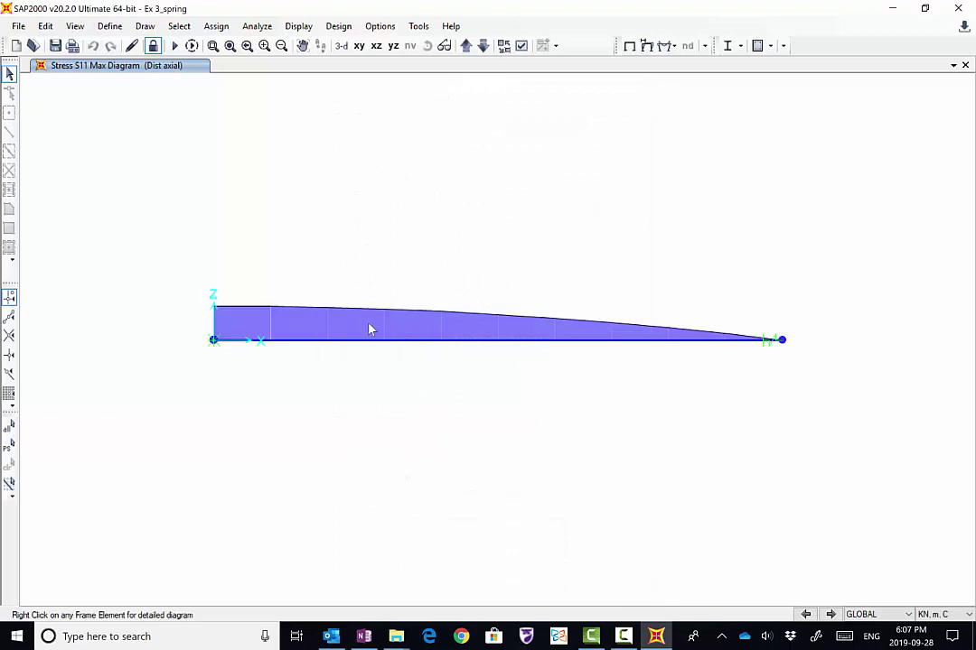
# Examine the bar's detailed S11 stress diagrams in N, mm, C units, reading values from the start to the 5000 mm end
pyautogui.moveTo(458, 347)
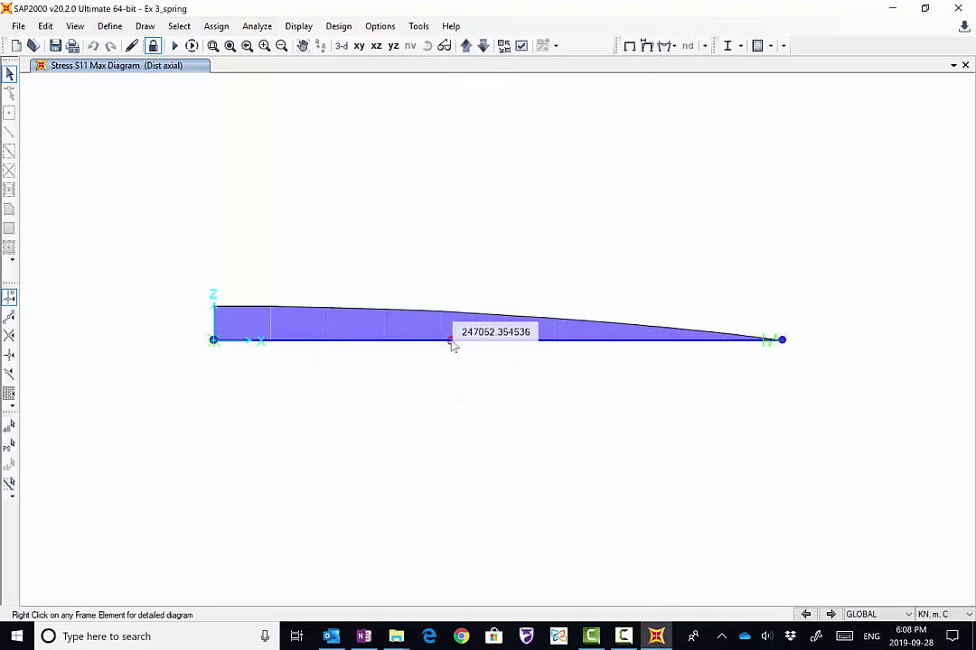
pyautogui.rightClick(452, 344)
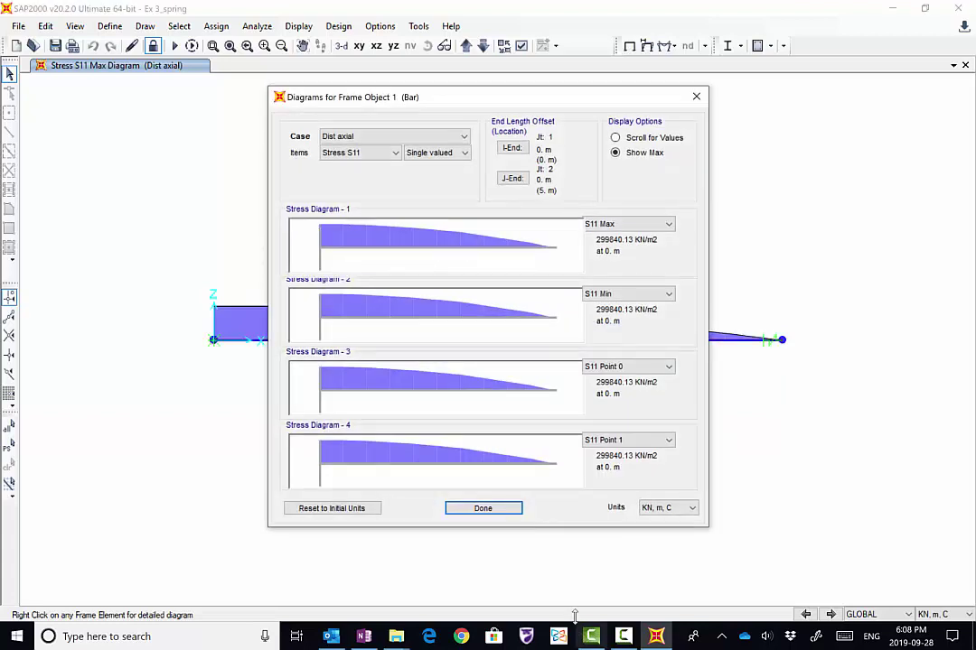
pyautogui.click(673, 507)
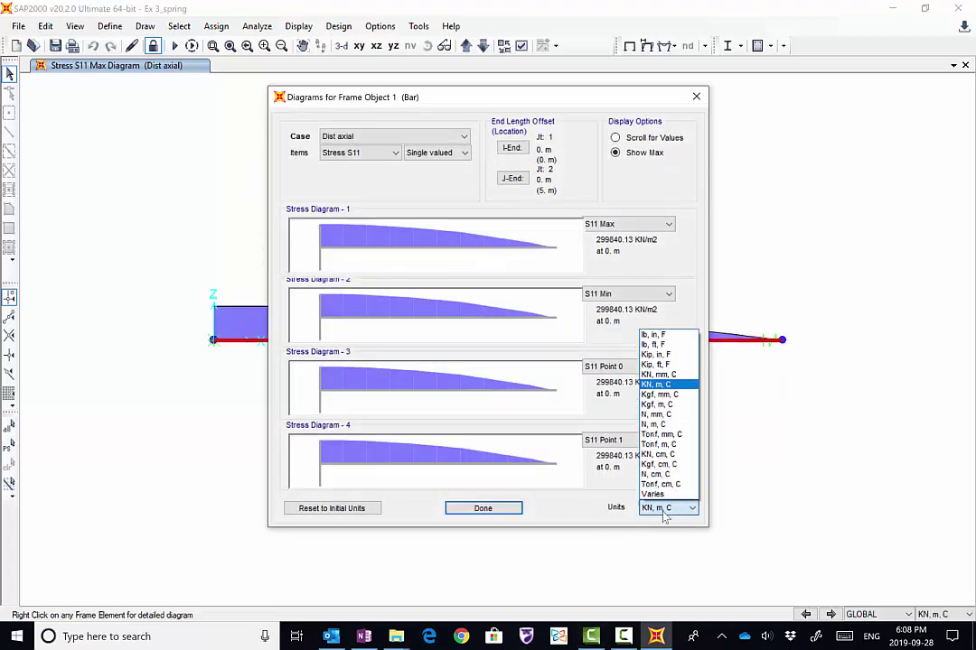
pyautogui.click(664, 414)
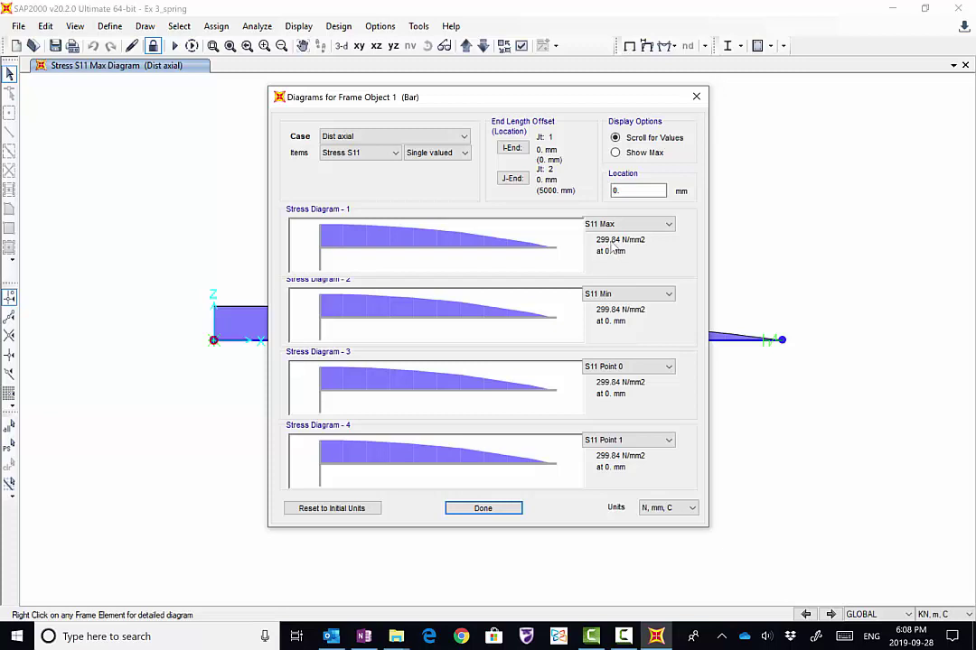
pyautogui.moveTo(325, 265); pyautogui.dragTo(561, 273)
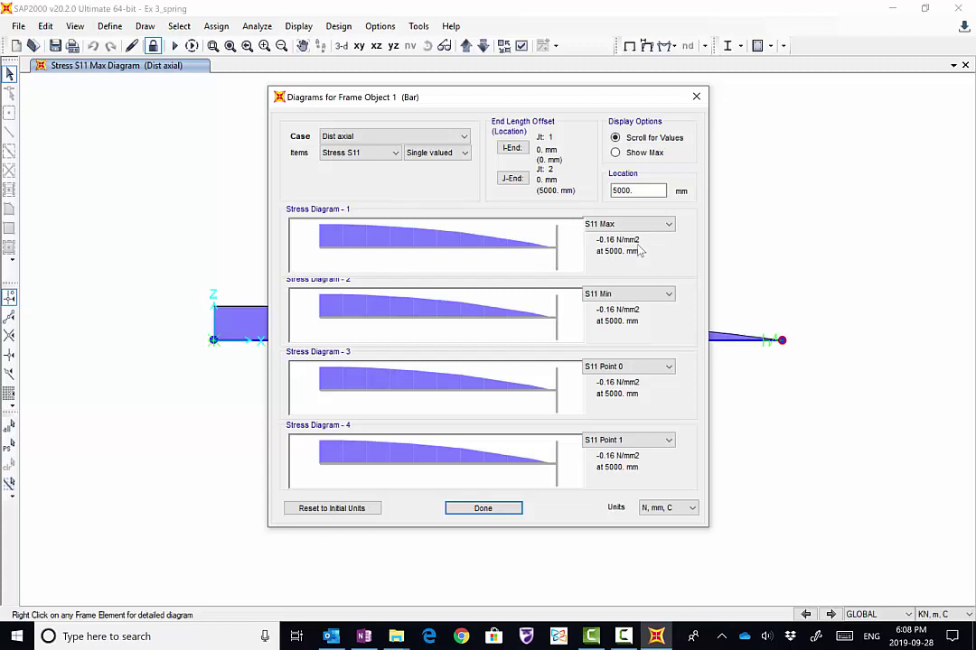
pyautogui.click(506, 508)
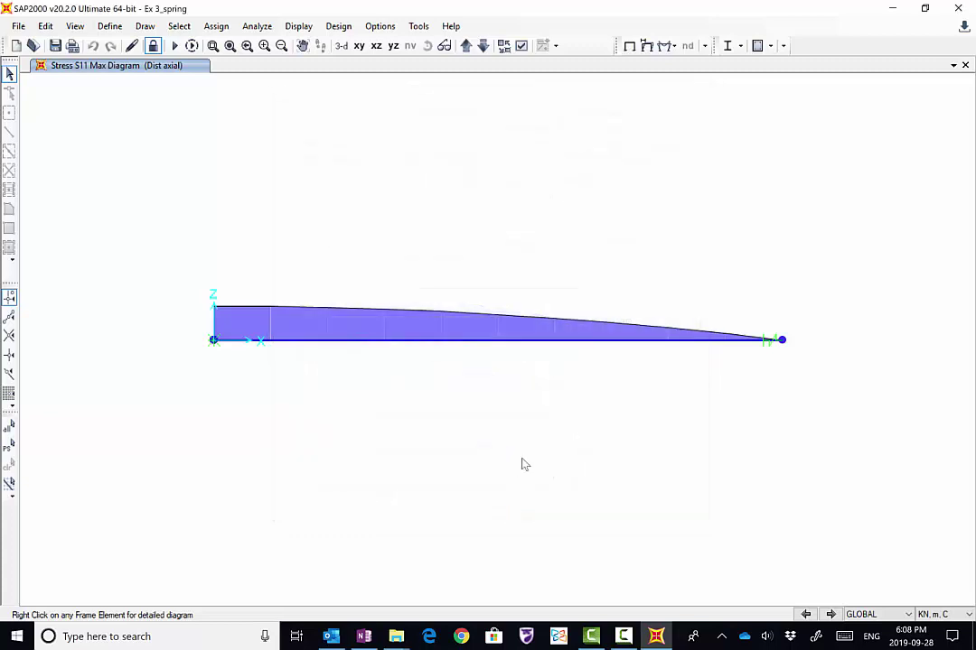
# Switch the frame results display from stress to the axial force diagram for the Dist axial case
pyautogui.click(673, 45)
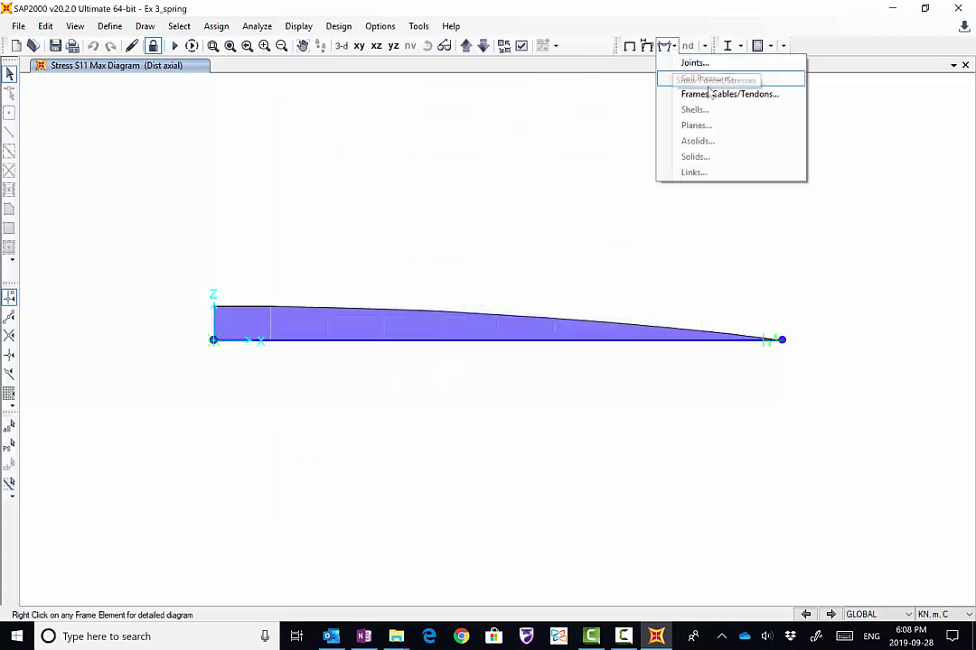
pyautogui.click(697, 94)
pyautogui.click(340, 229)
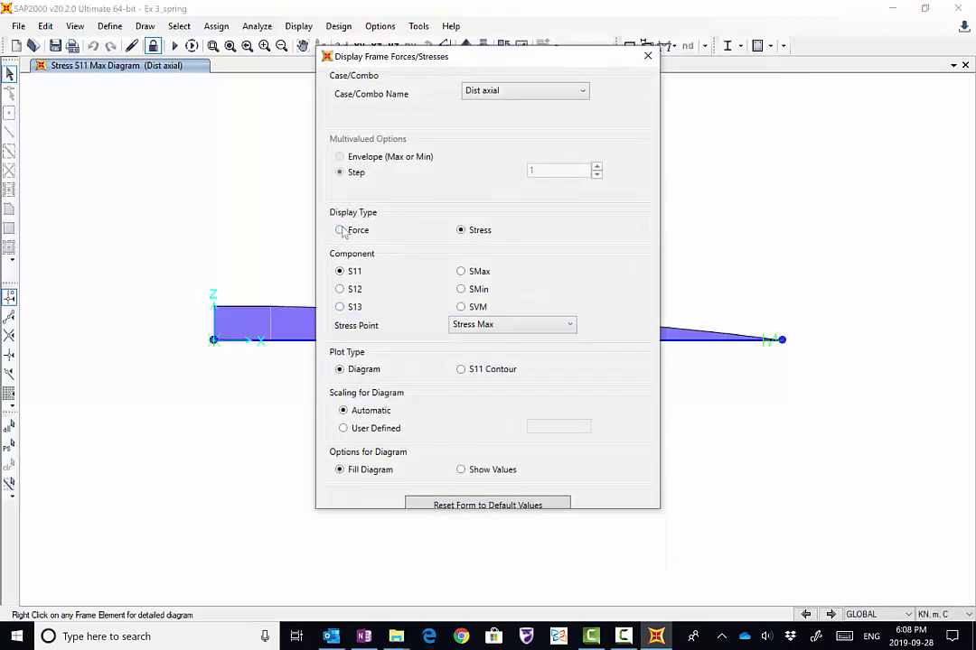
pyautogui.click(545, 489)
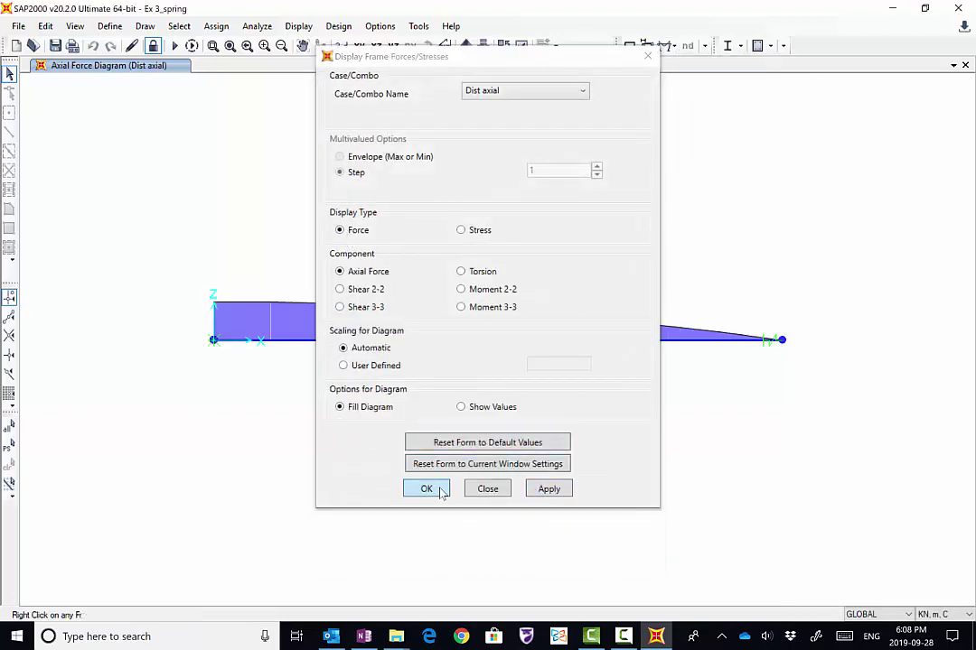
pyautogui.click(438, 490)
# Examine the bar's detailed axial force diagram, reading values along its length to the 5 m end
pyautogui.rightClick(594, 344)
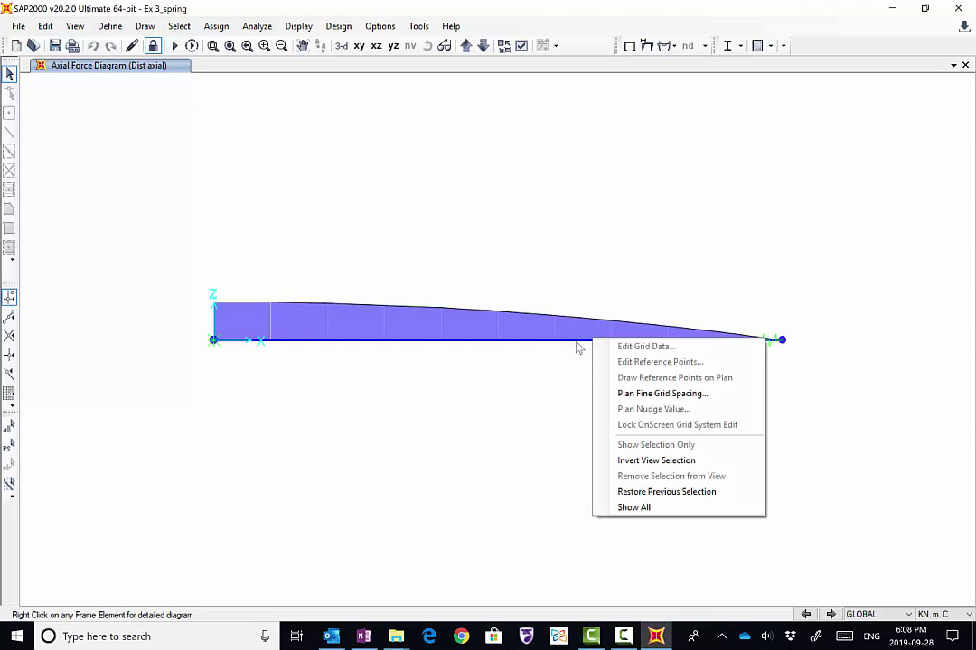
pyautogui.click(579, 348)
pyautogui.rightClick(579, 347)
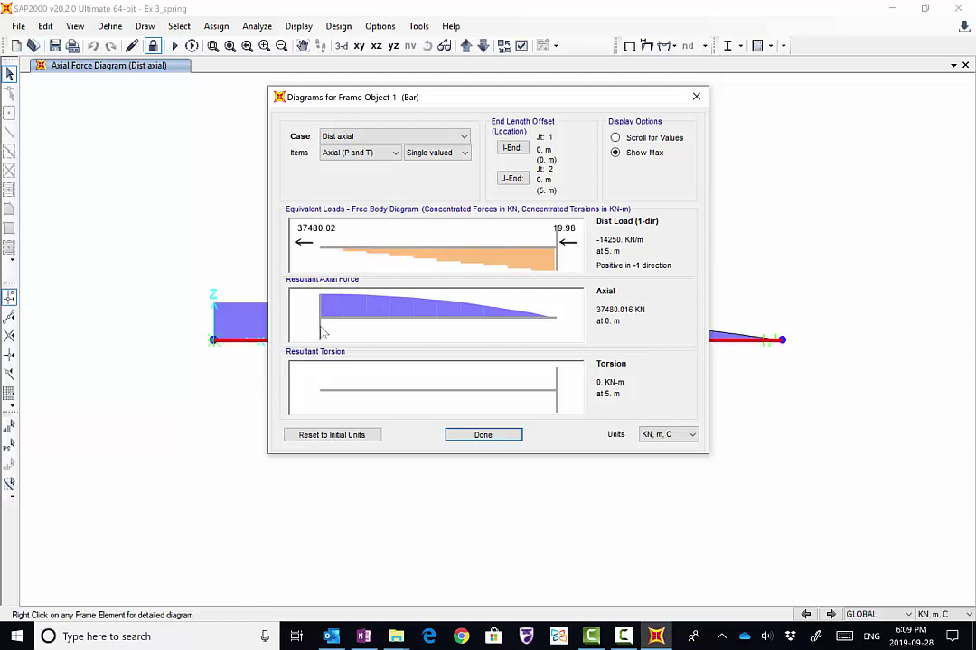
pyautogui.moveTo(320, 327); pyautogui.dragTo(589, 345)
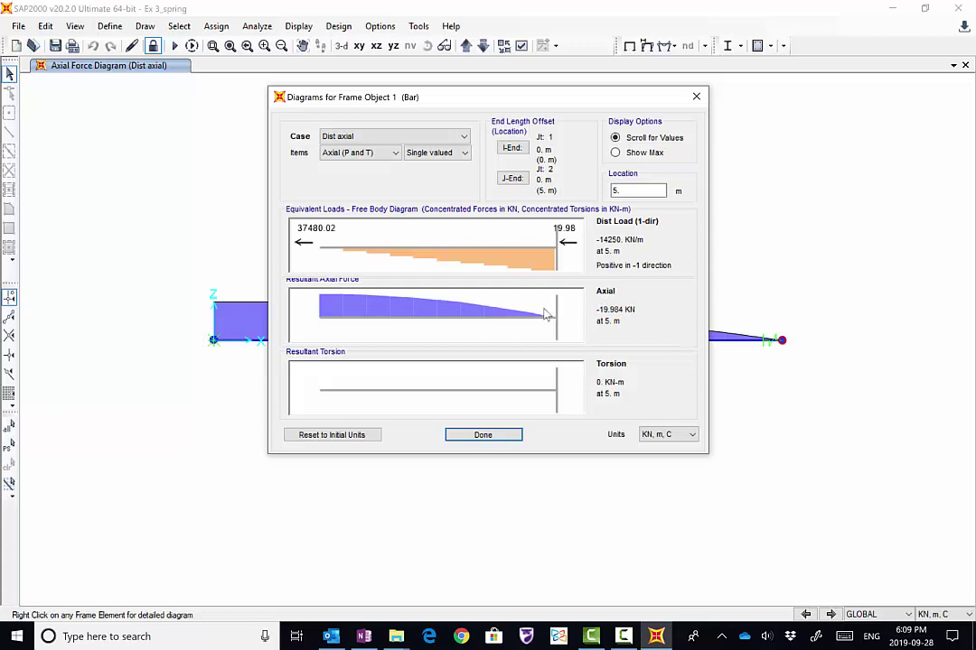
pyautogui.click(503, 439)
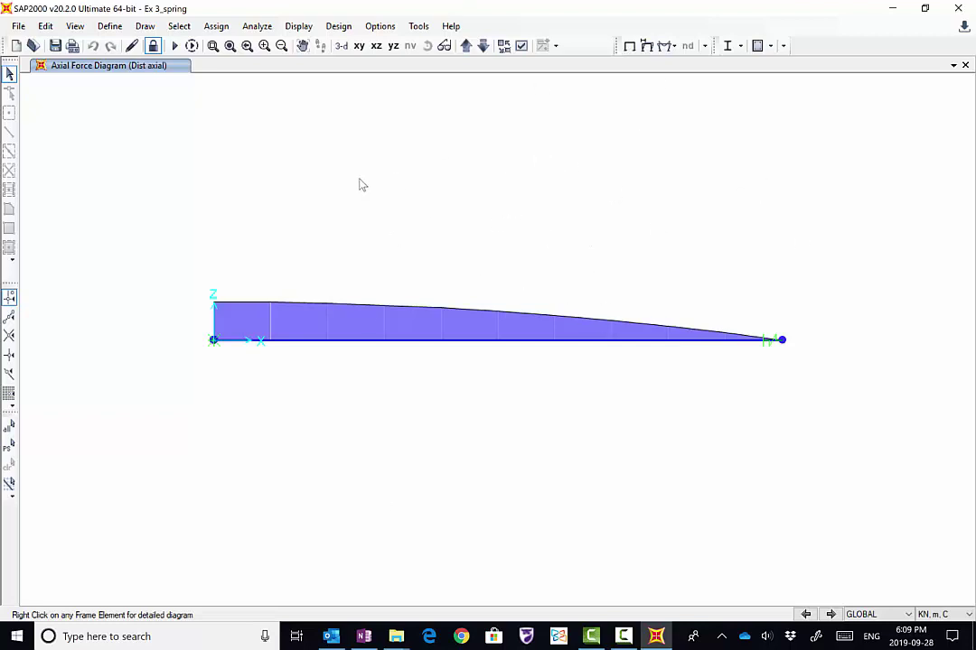
# Unlock the model for editing and accept deleting the analysis results
pyautogui.click(153, 47)
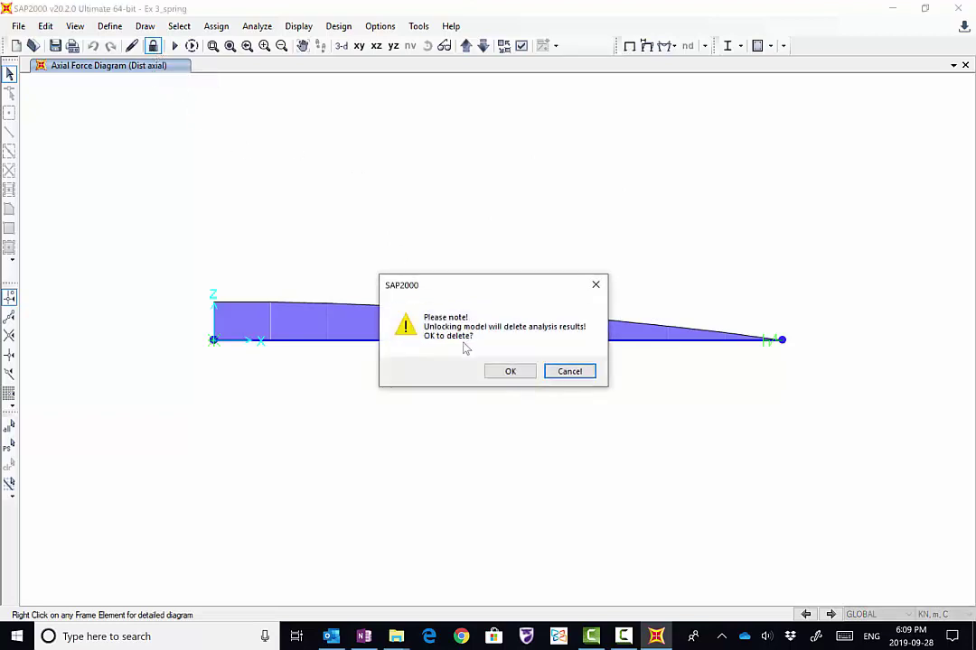
pyautogui.click(498, 375)
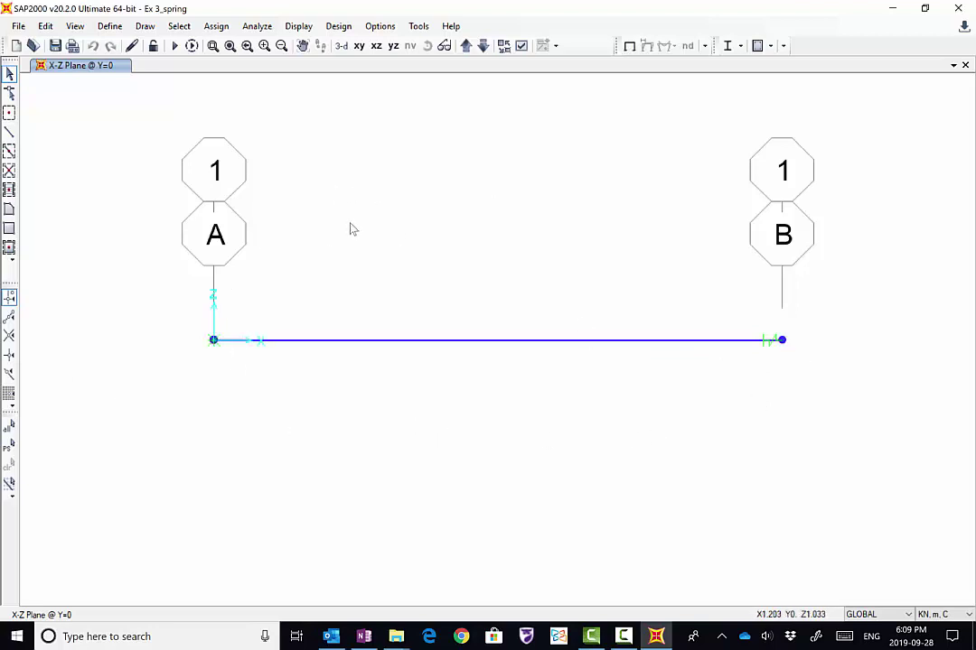
# Replicate the bar with its two end joints linearly once, with a dz increment of -2 m
pyautogui.moveTo(134, 452); pyautogui.dragTo(893, 276)
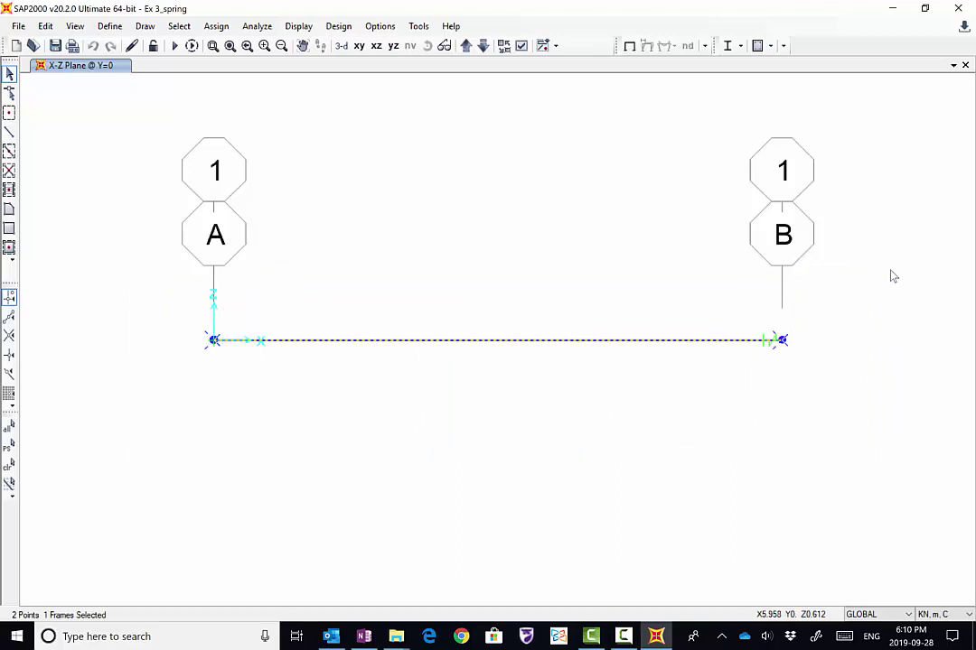
pyautogui.click(45, 27)
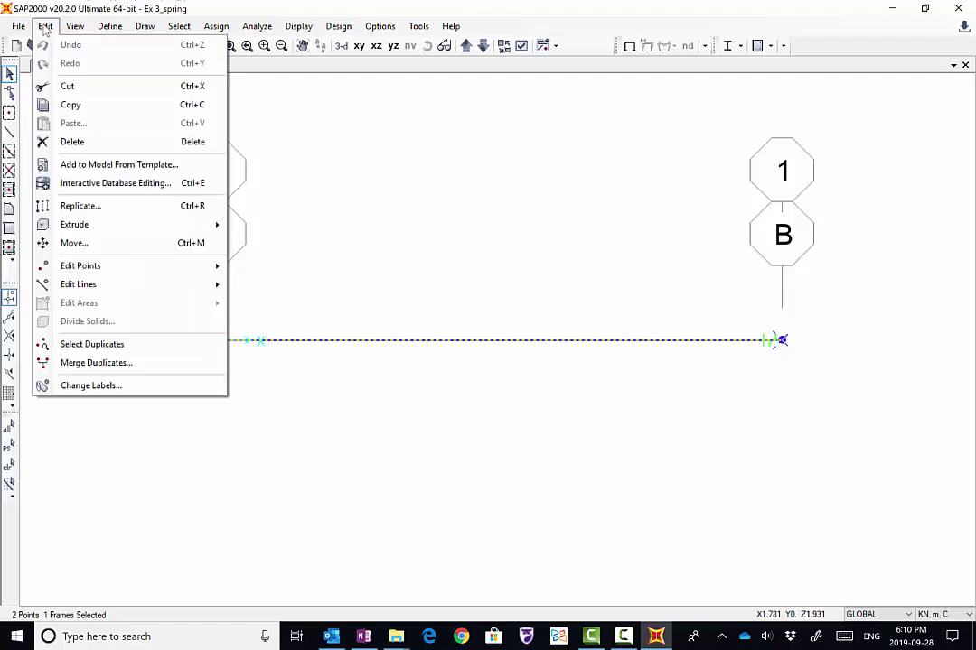
pyautogui.click(74, 207)
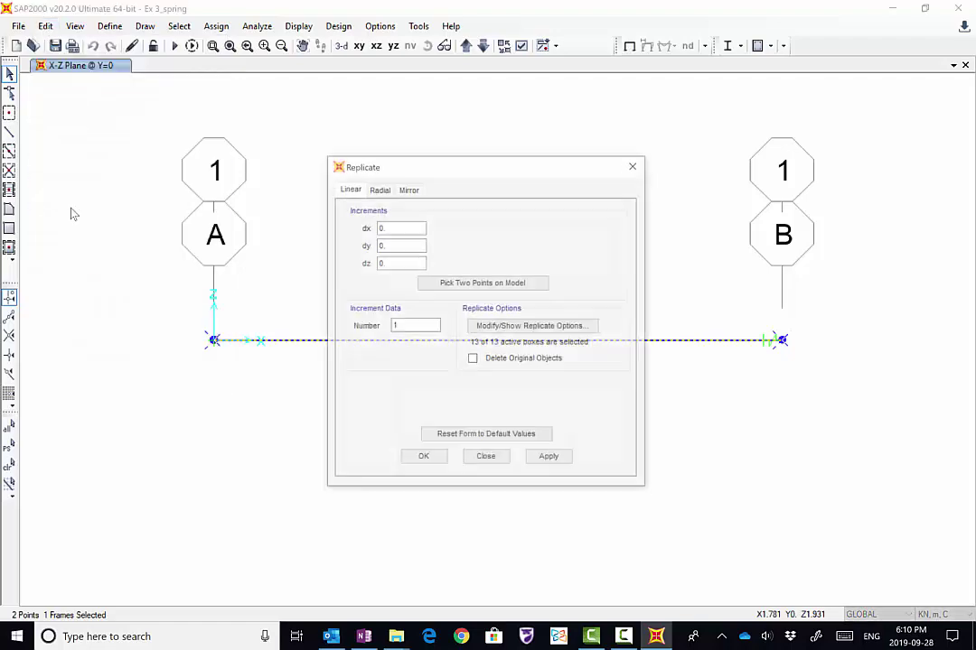
pyautogui.moveTo(460, 176); pyautogui.dragTo(178, 20)
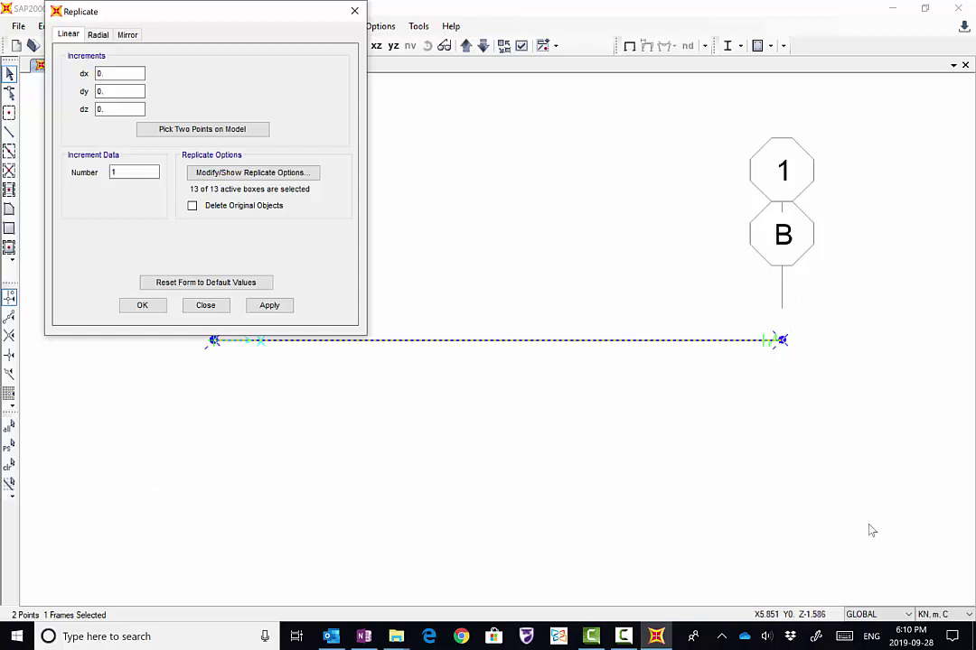
pyautogui.doubleClick(113, 109)
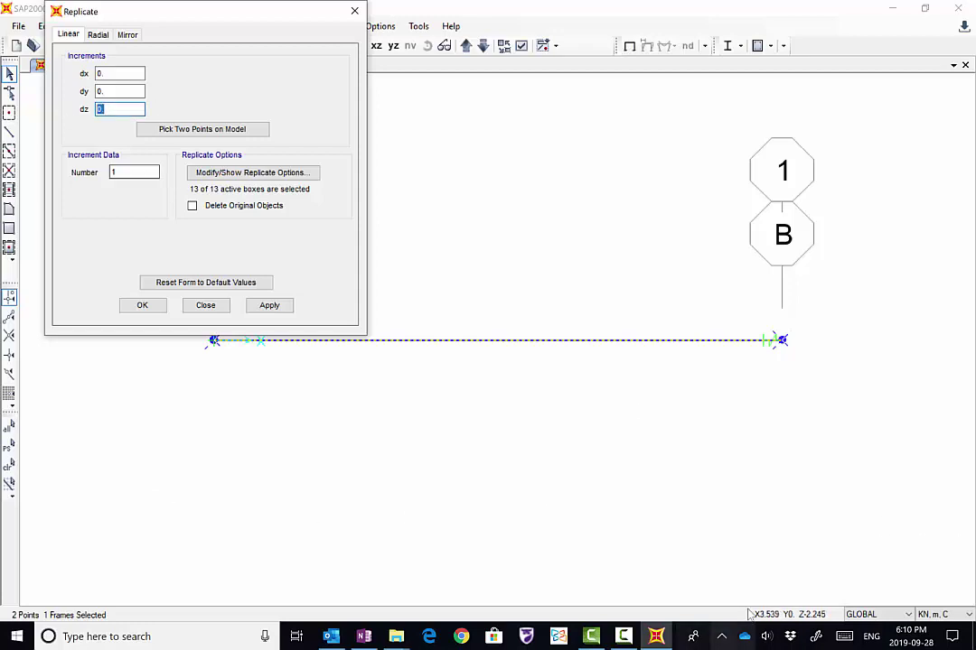
pyautogui.click(844, 637)
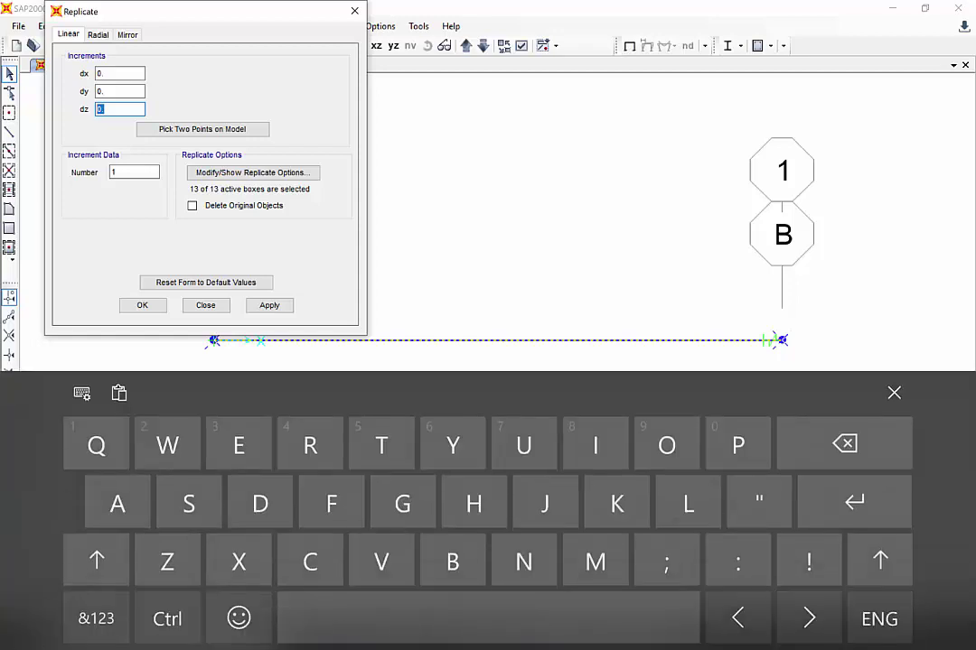
pyautogui.click(81, 628)
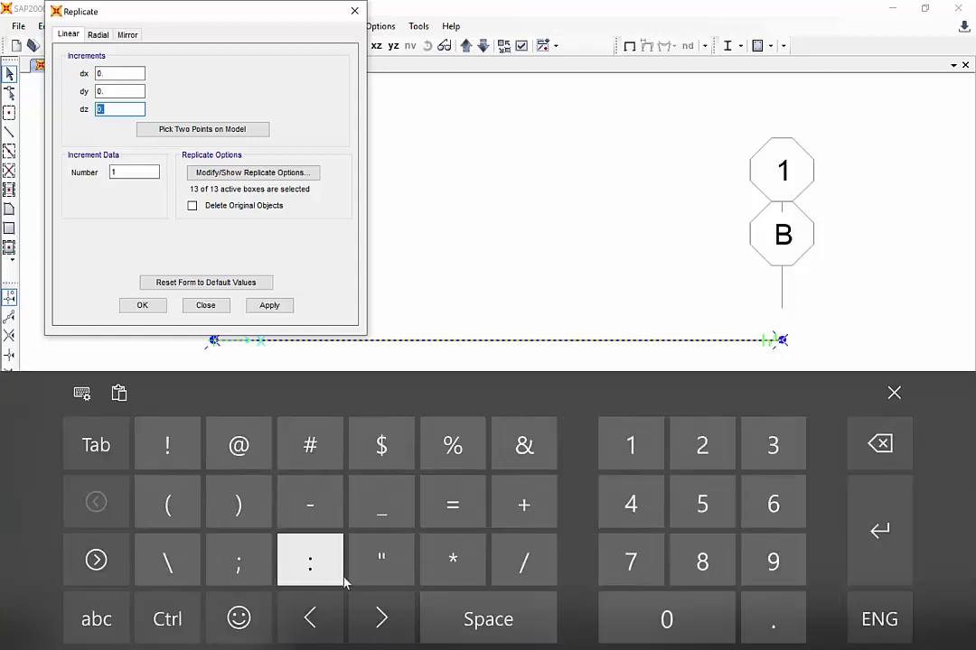
pyautogui.click(313, 510)
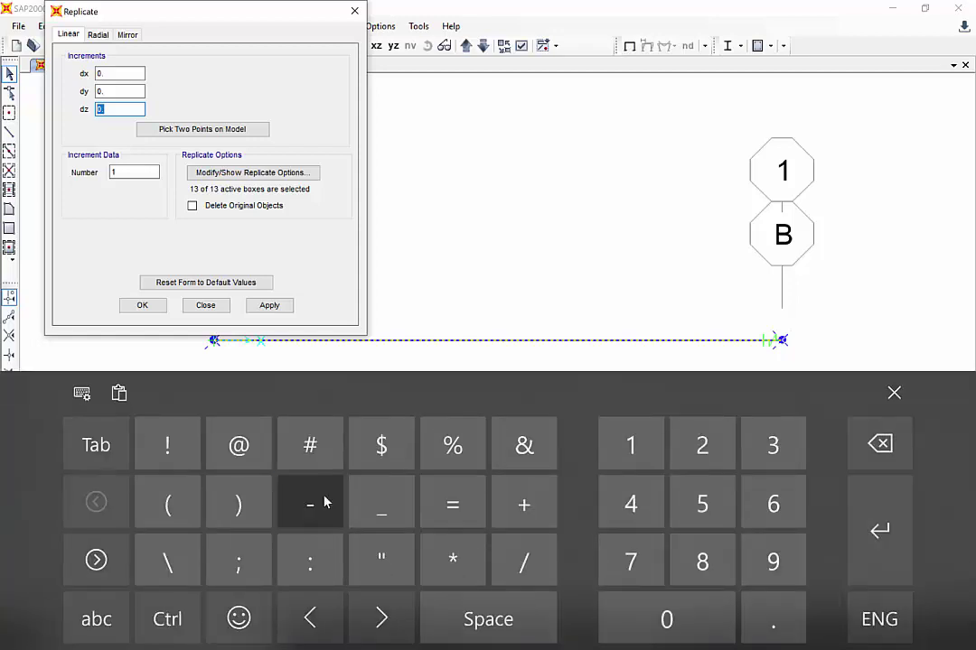
pyautogui.click(702, 446)
pyautogui.click(894, 393)
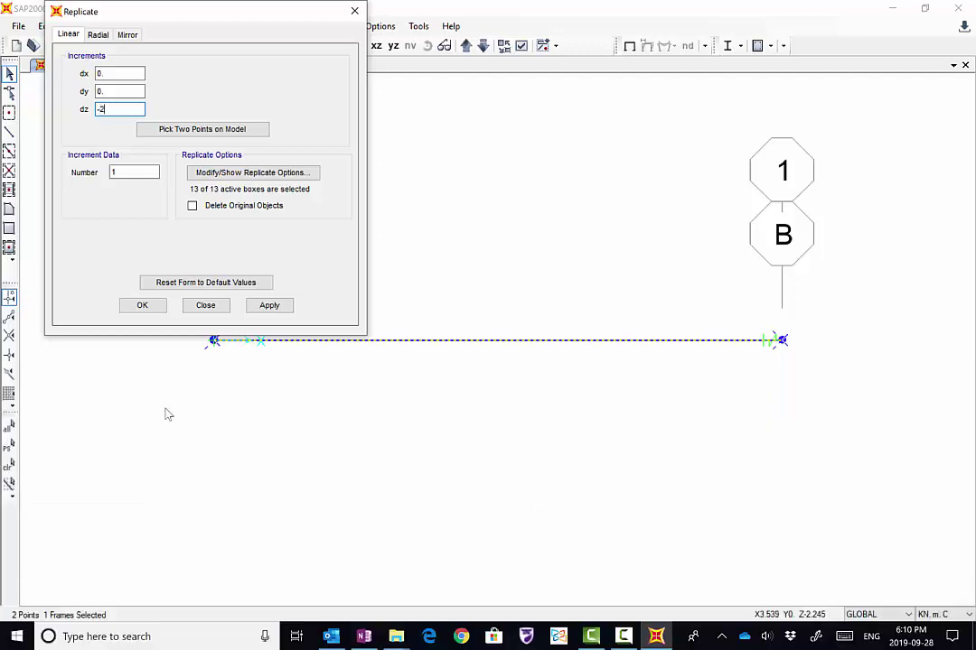
pyautogui.click(271, 305)
pyautogui.click(141, 306)
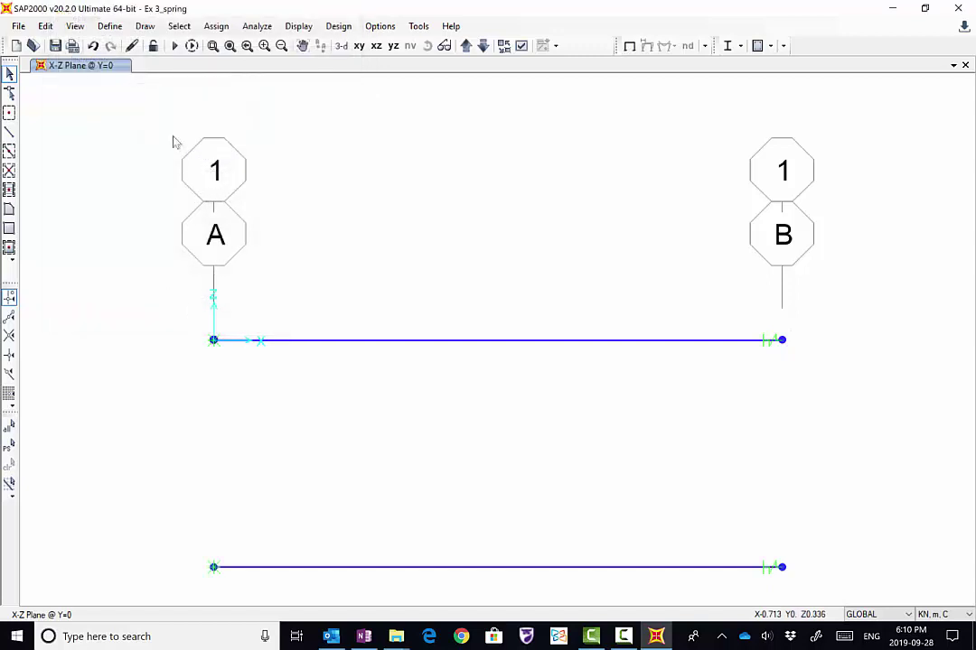
# Delete the existing joint spring from the 5 m end joint of the lower bar
pyautogui.click(231, 46)
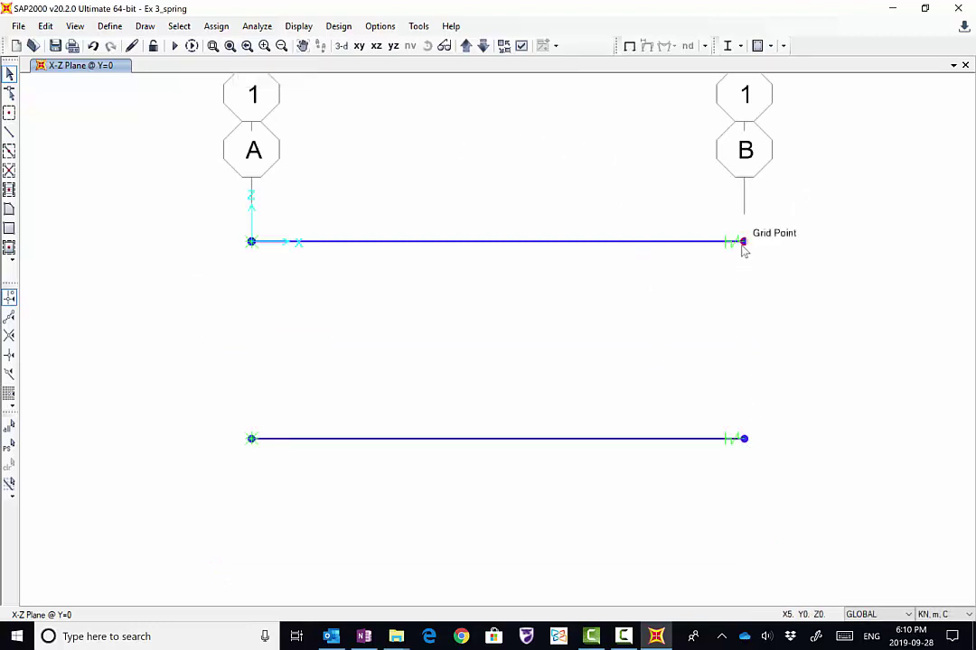
pyautogui.click(743, 440)
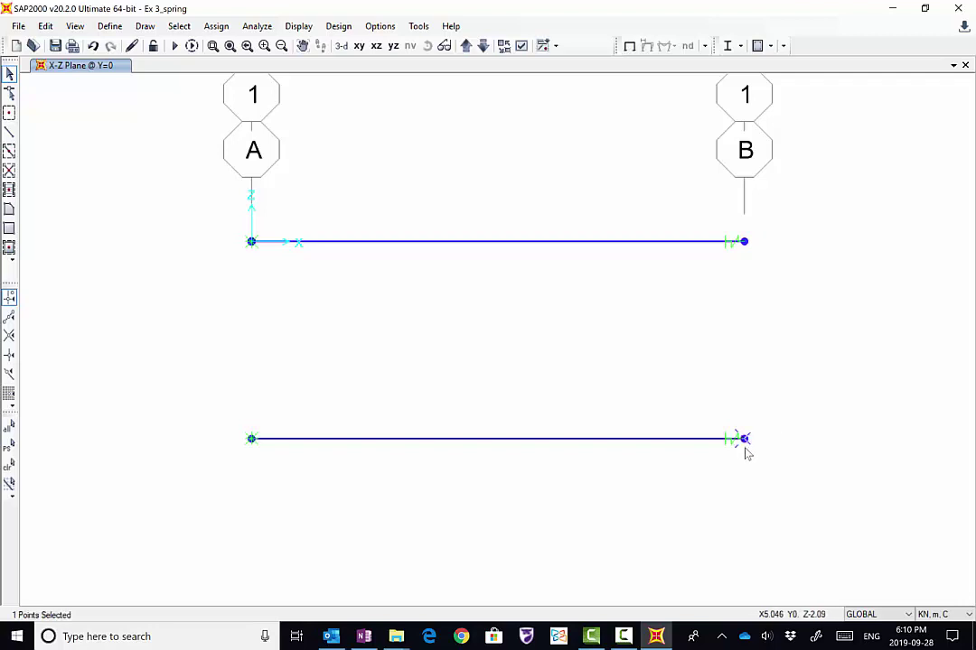
pyautogui.click(216, 26)
pyautogui.moveTo(271, 45)
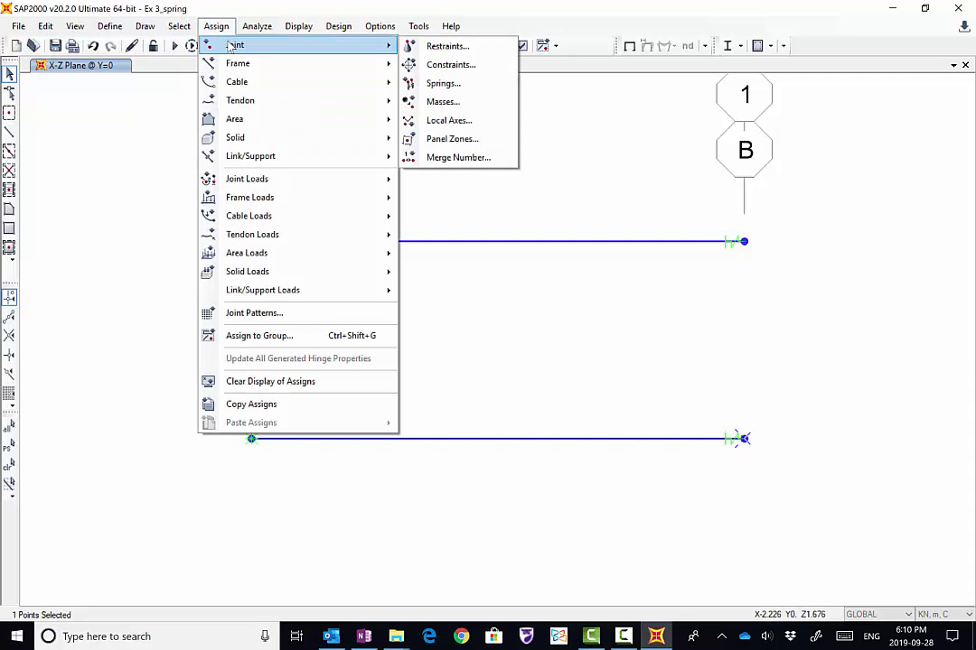
pyautogui.click(443, 85)
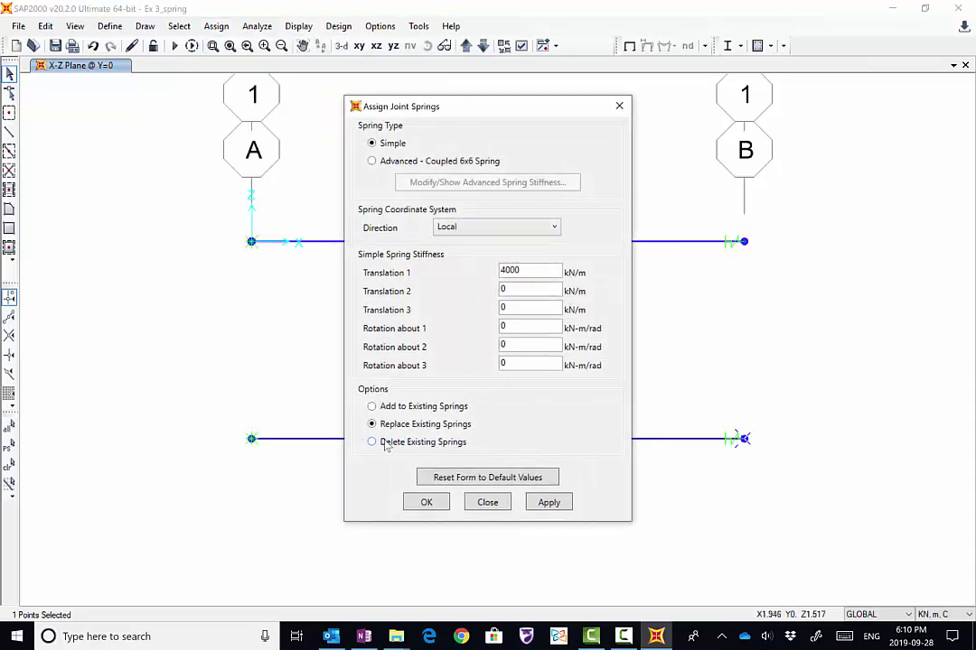
pyautogui.click(373, 443)
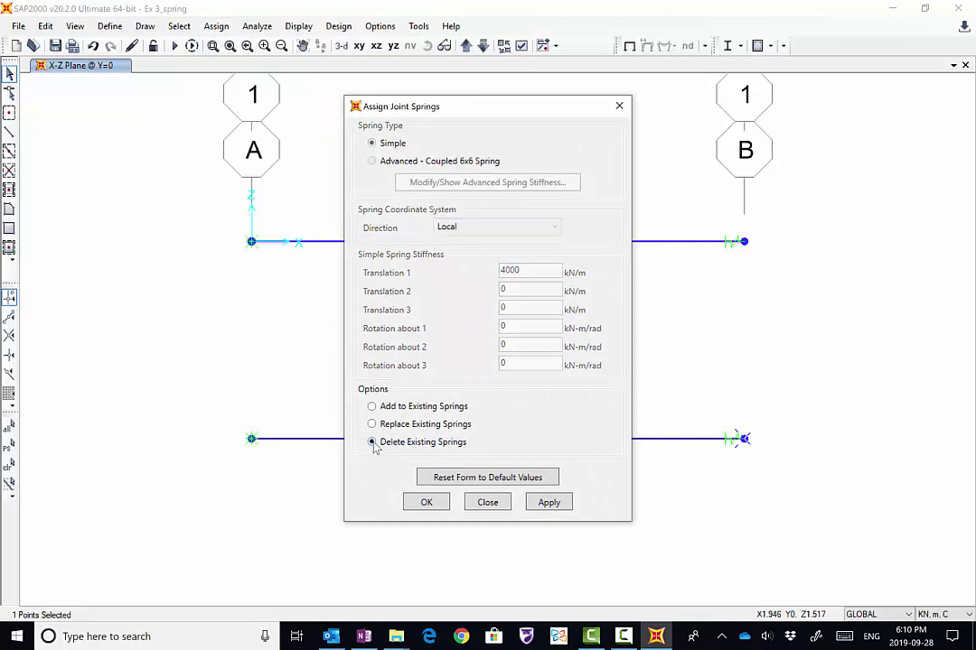
pyautogui.click(549, 503)
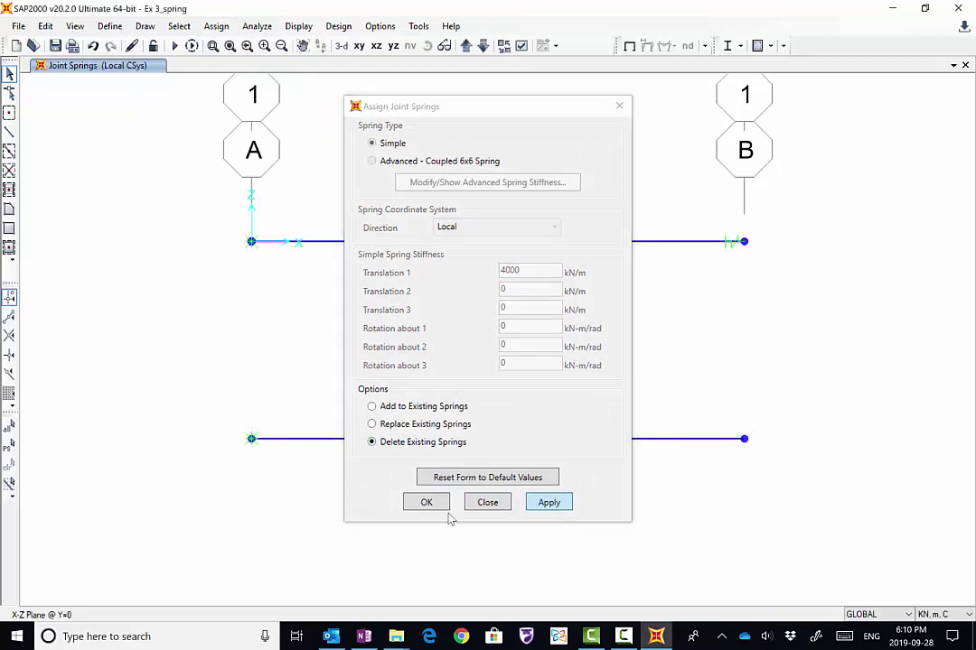
pyautogui.click(441, 509)
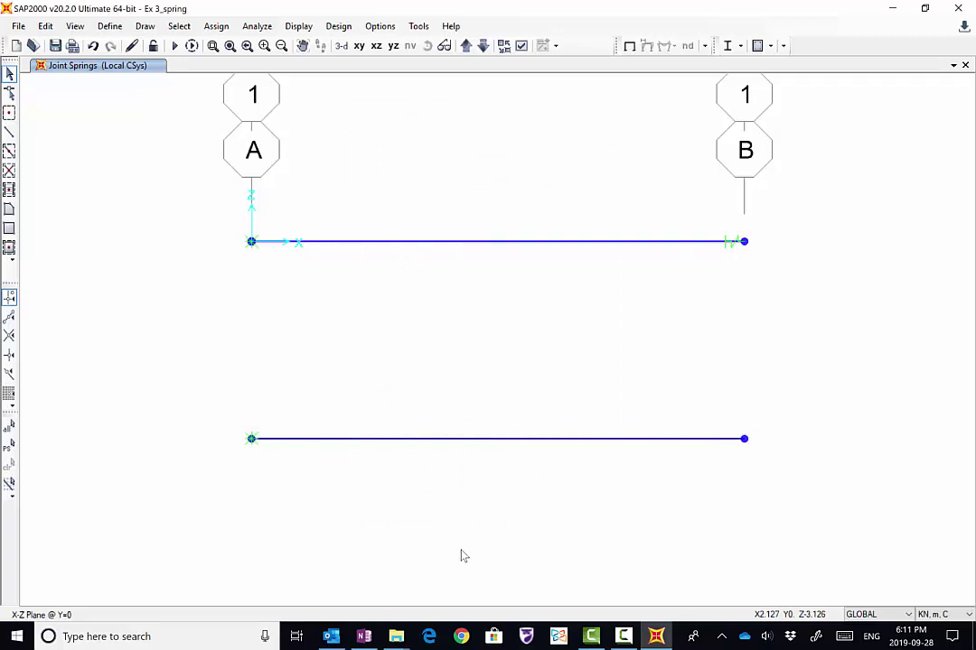
# Run the analysis and display the deformed shape for the Dist axial case with automatic scaling
pyautogui.click(177, 46)
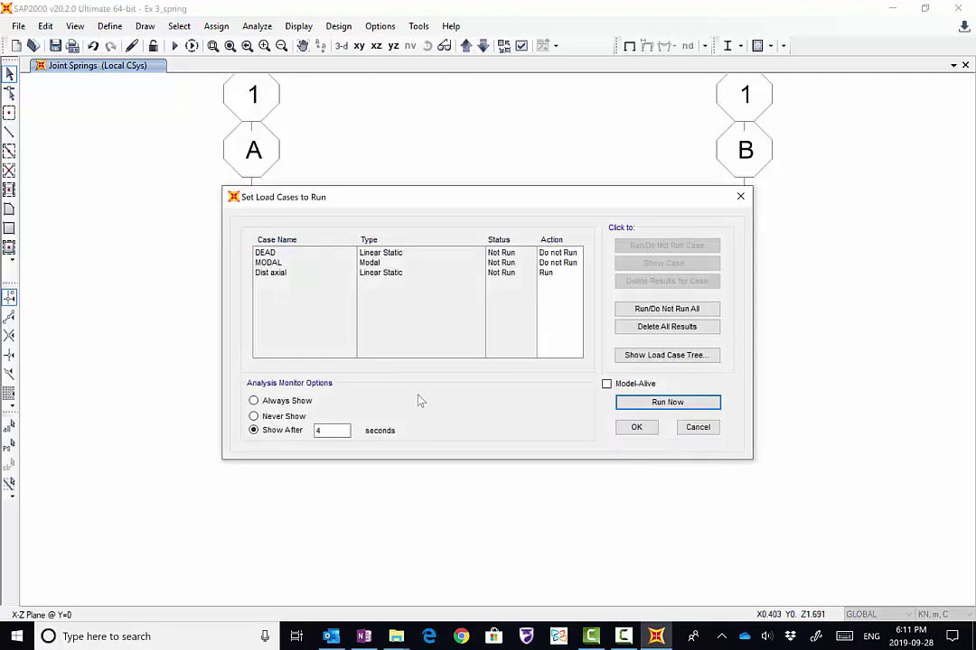
pyautogui.click(667, 402)
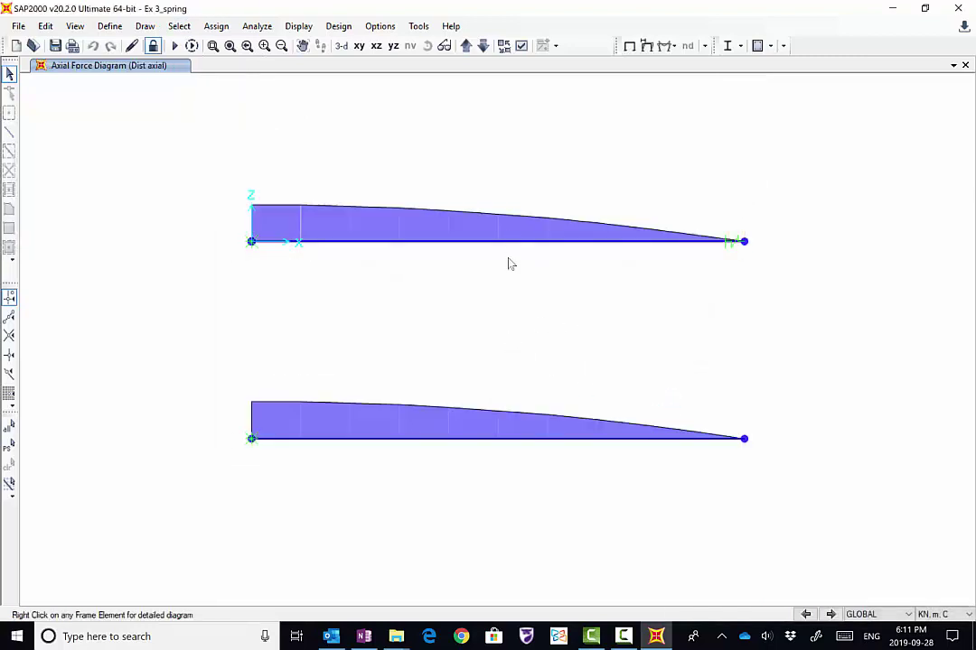
pyautogui.click(647, 46)
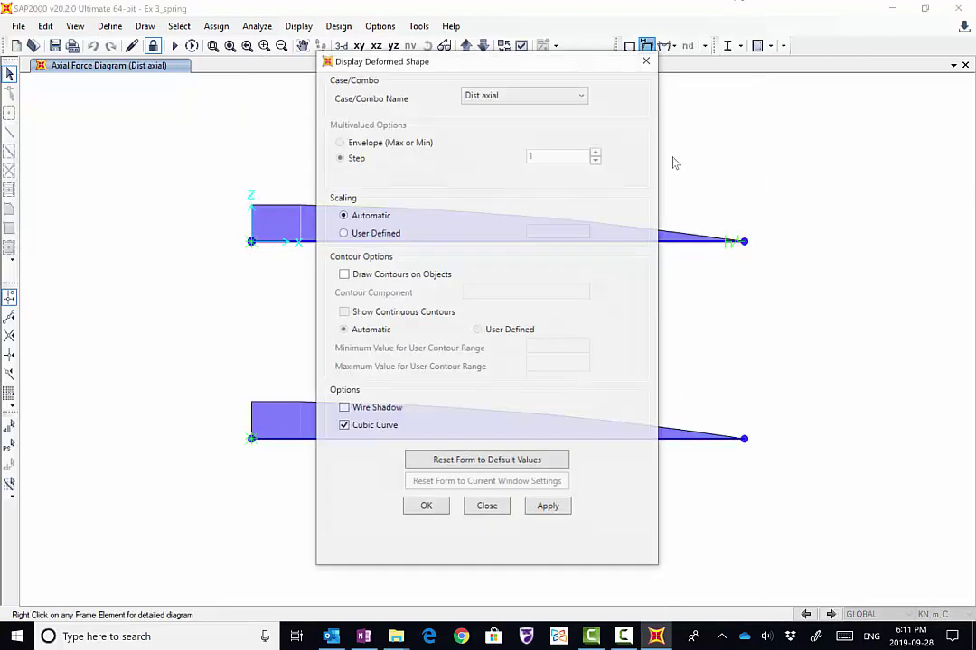
pyautogui.click(431, 518)
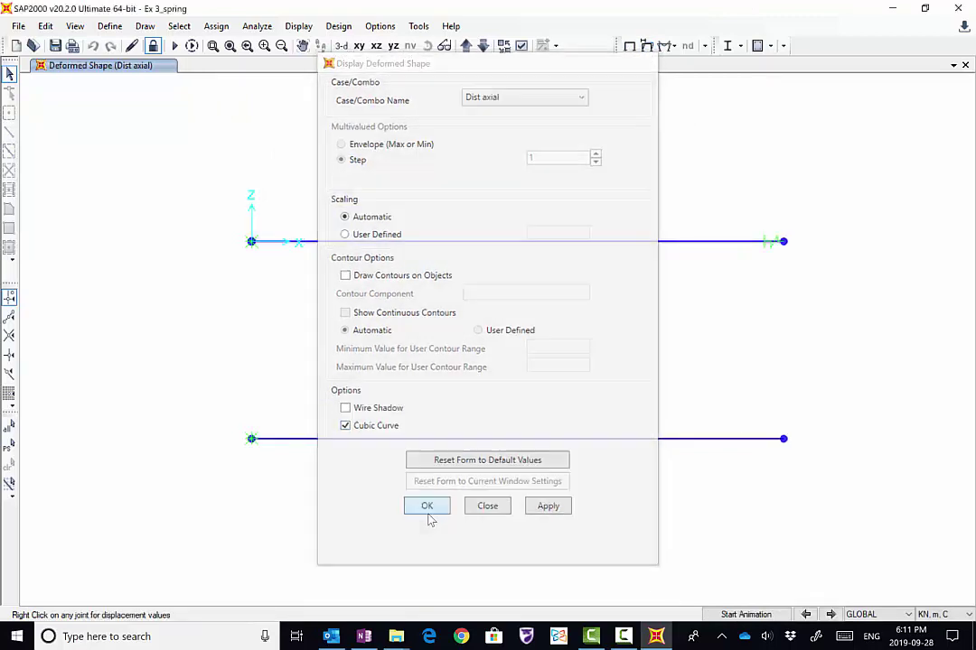
# Animate the deformed shape briefly, then check the joint displacements at the free end of the lower bar
pyautogui.click(759, 614)
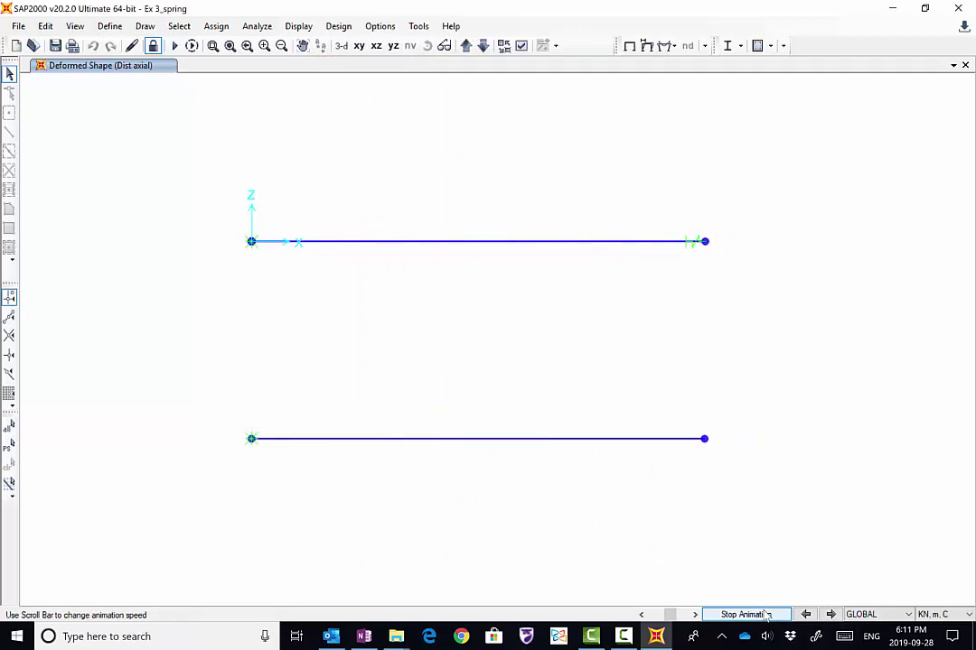
pyautogui.click(759, 614)
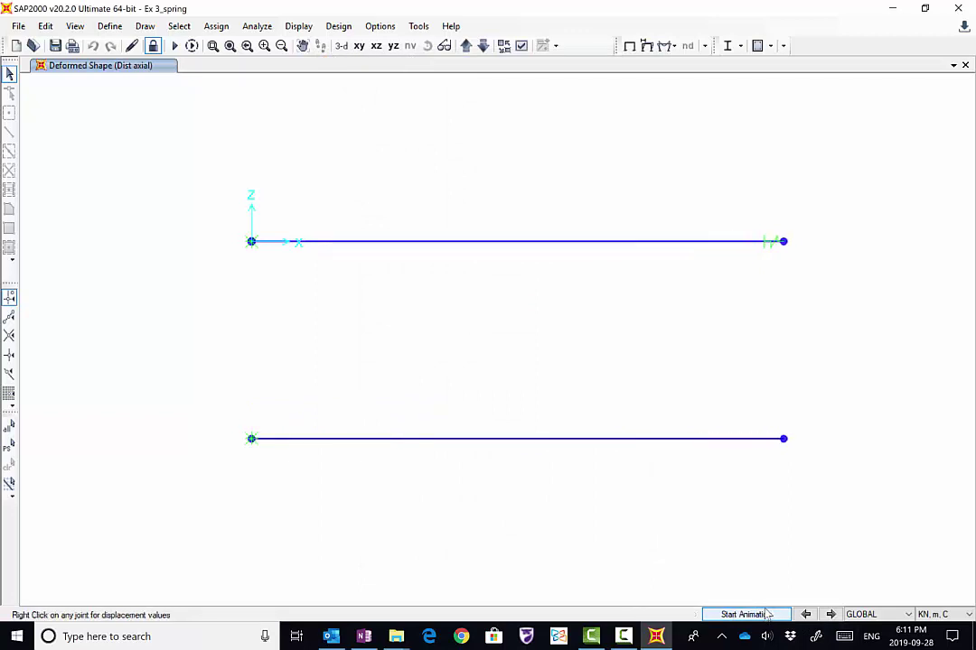
pyautogui.rightClick(784, 440)
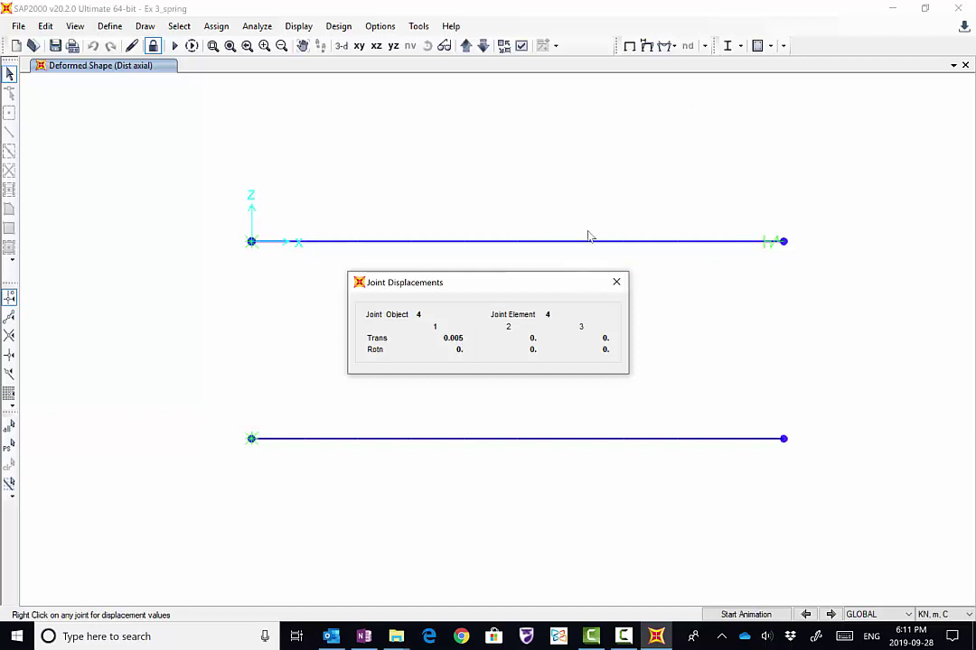
pyautogui.click(616, 282)
# Display the filled axial force diagram of the frames for the Dist axial case
pyautogui.click(673, 45)
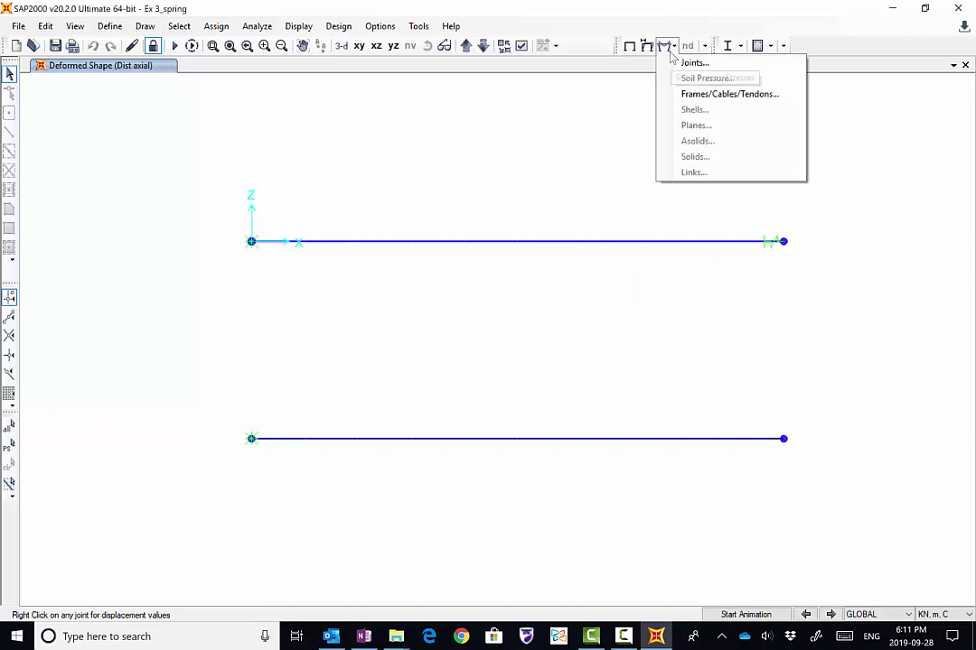
pyautogui.click(695, 94)
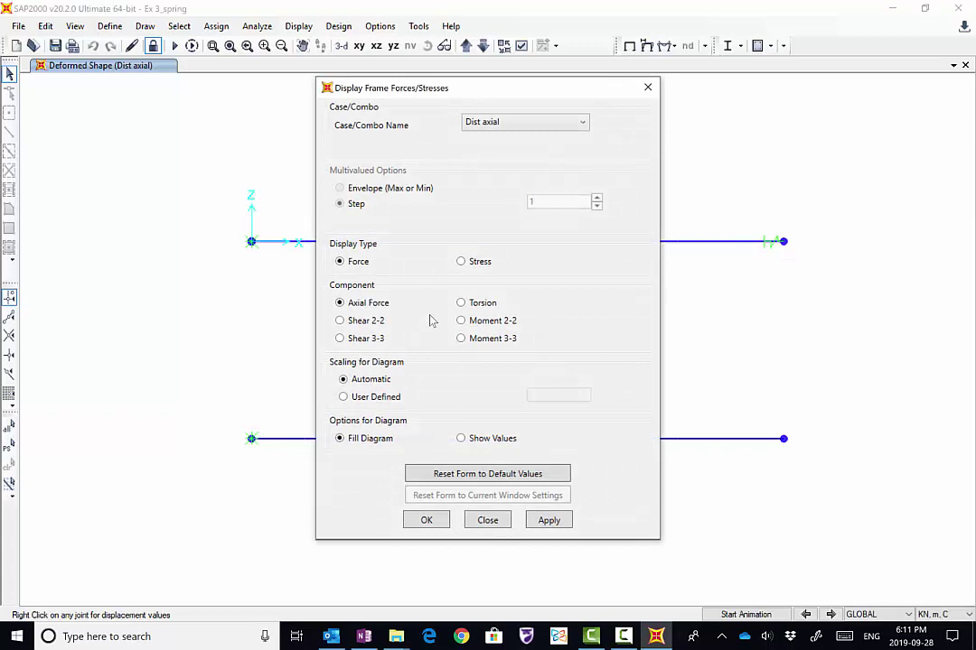
pyautogui.click(548, 522)
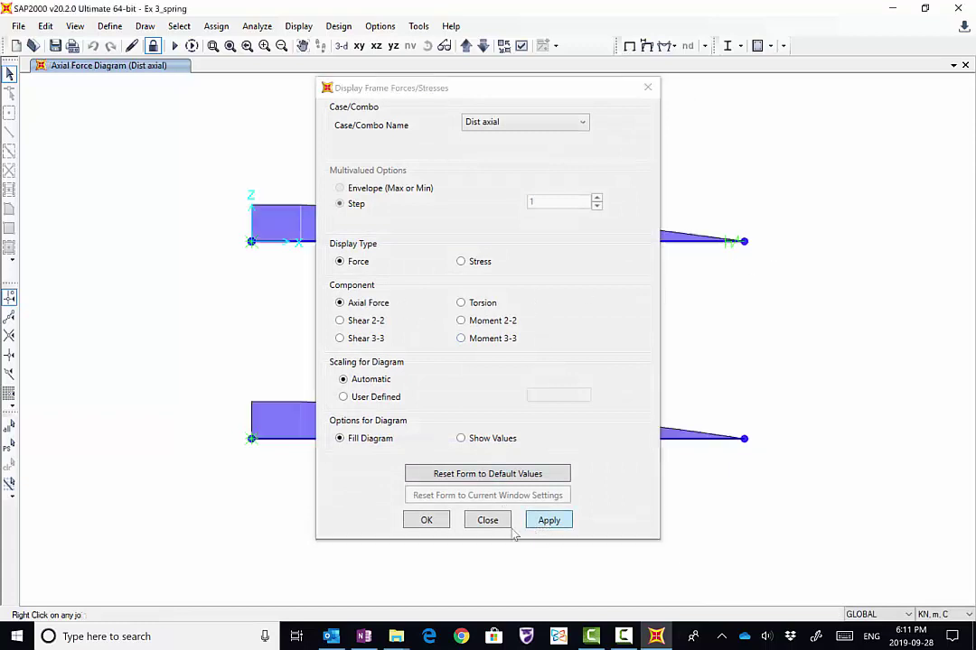
pyautogui.click(443, 524)
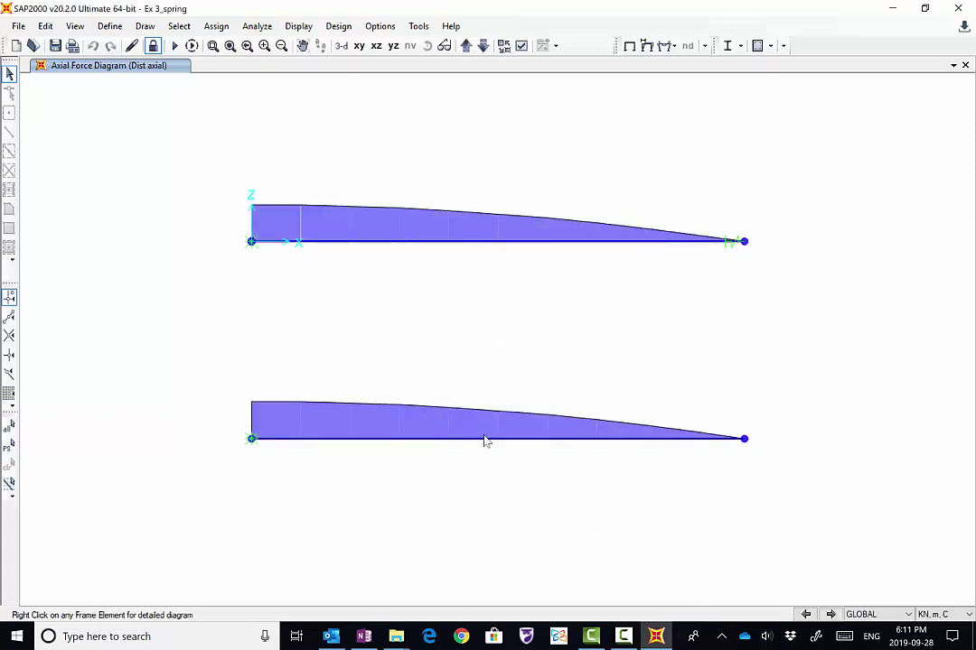
# Examine the lower bar's detailed axial force diagram with scrolling values, reading the force at the 0 m end
pyautogui.moveTo(486, 441)
pyautogui.rightClick(487, 441)
pyautogui.click(615, 138)
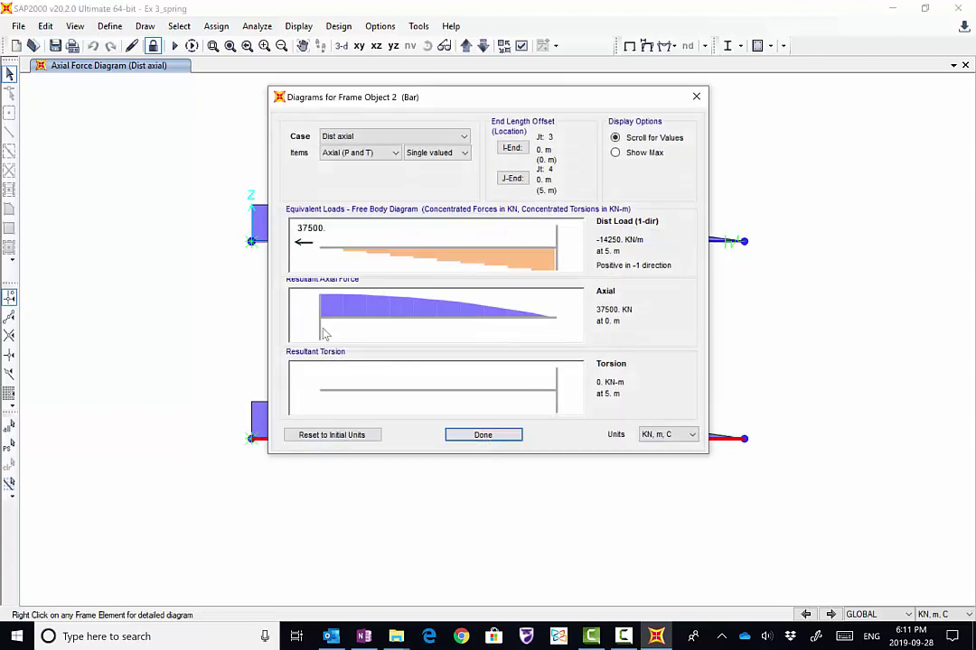
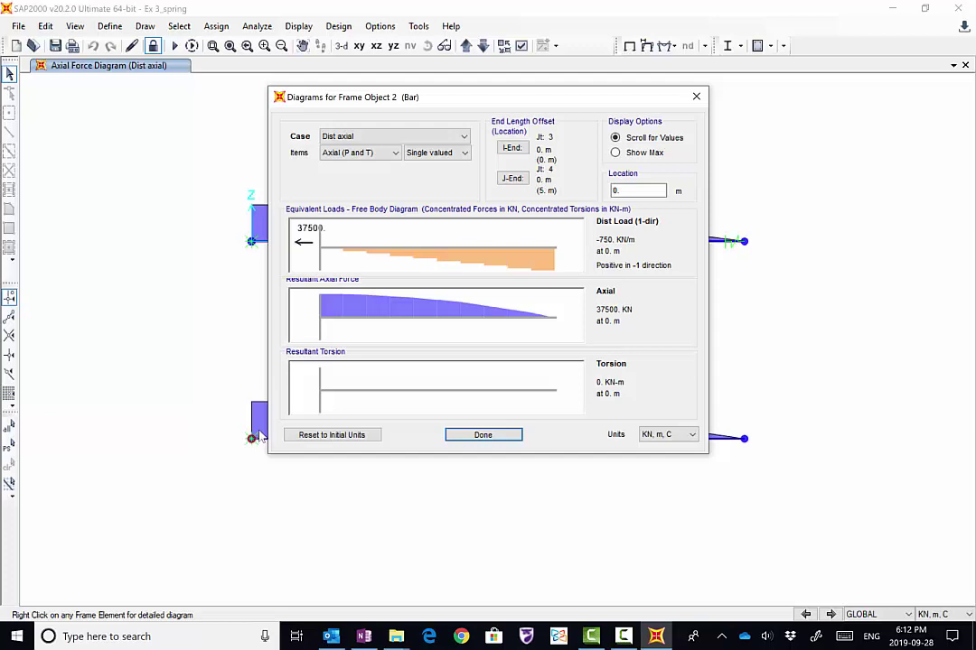
pyautogui.click(484, 437)
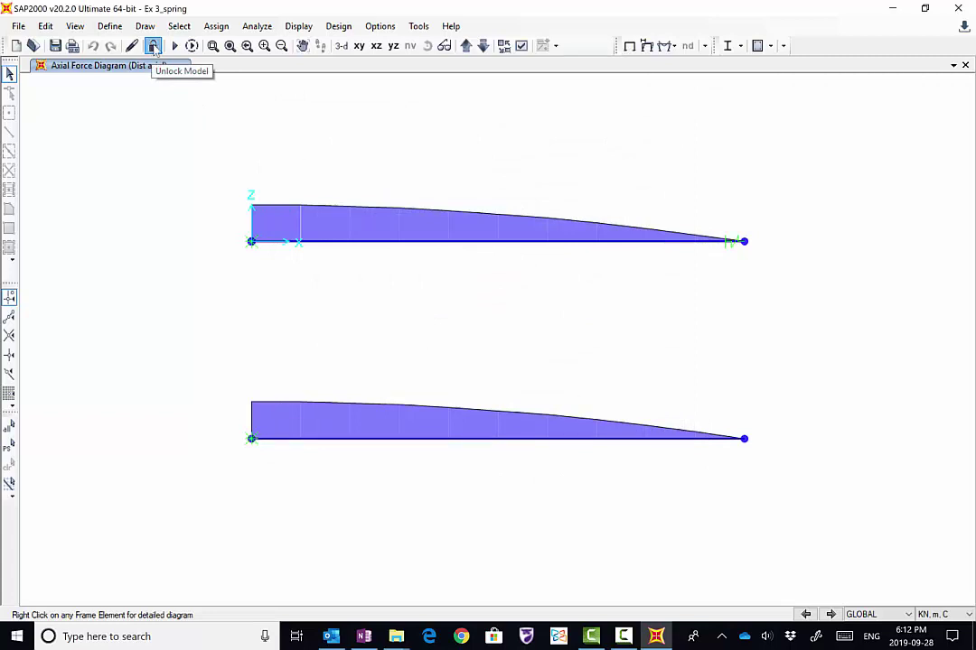
# Unlock the model and accept deleting the analysis results of both bars
pyautogui.click(154, 46)
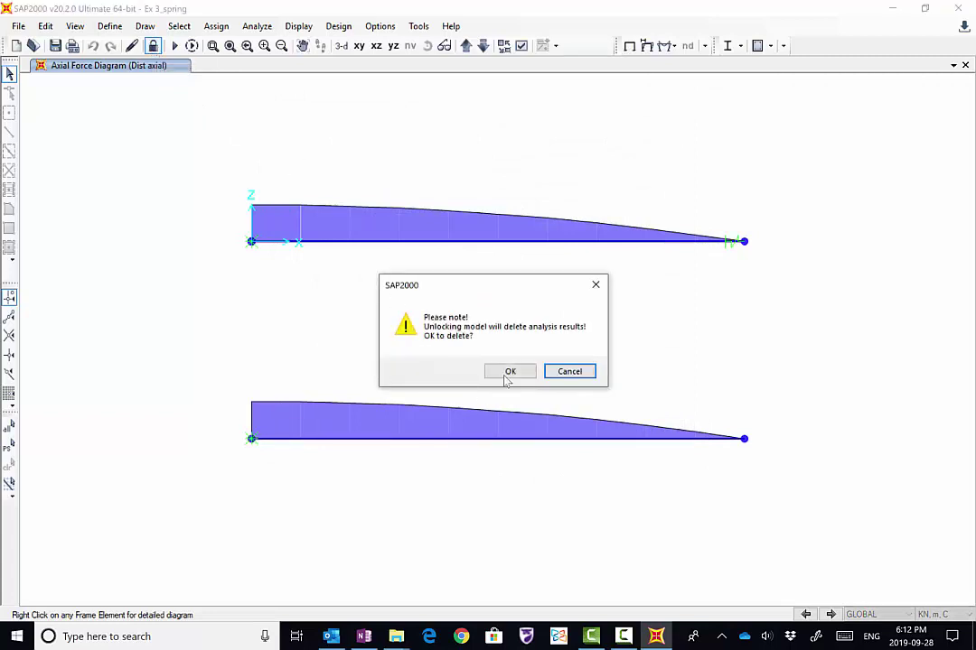
pyautogui.click(508, 374)
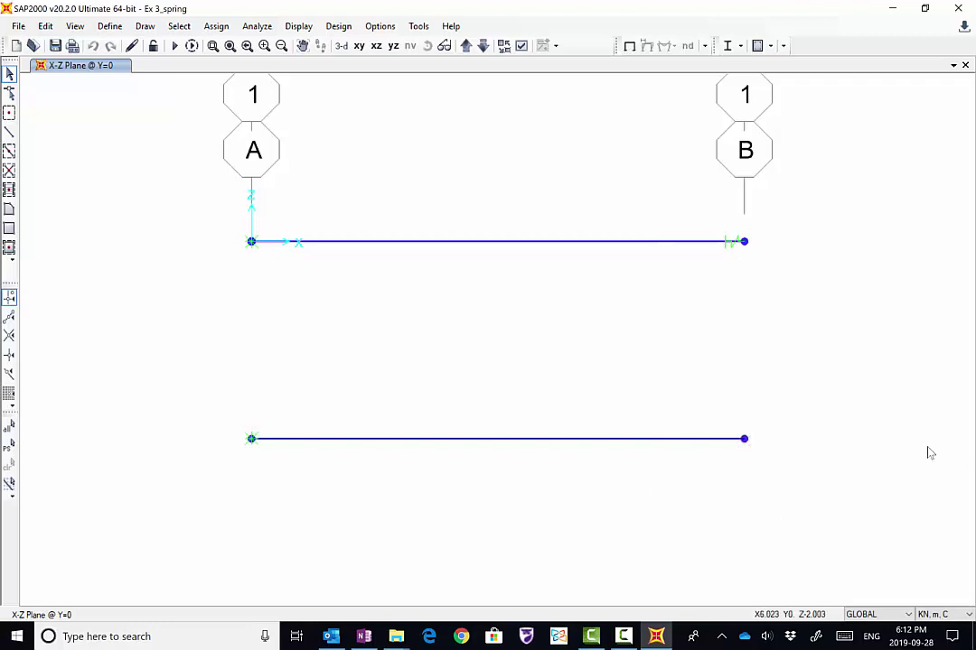
# Replicate the free-end joint of the lower bar once with linear increments dx 1, dy 0 and dz 0
pyautogui.click(743, 439)
pyautogui.click(45, 26)
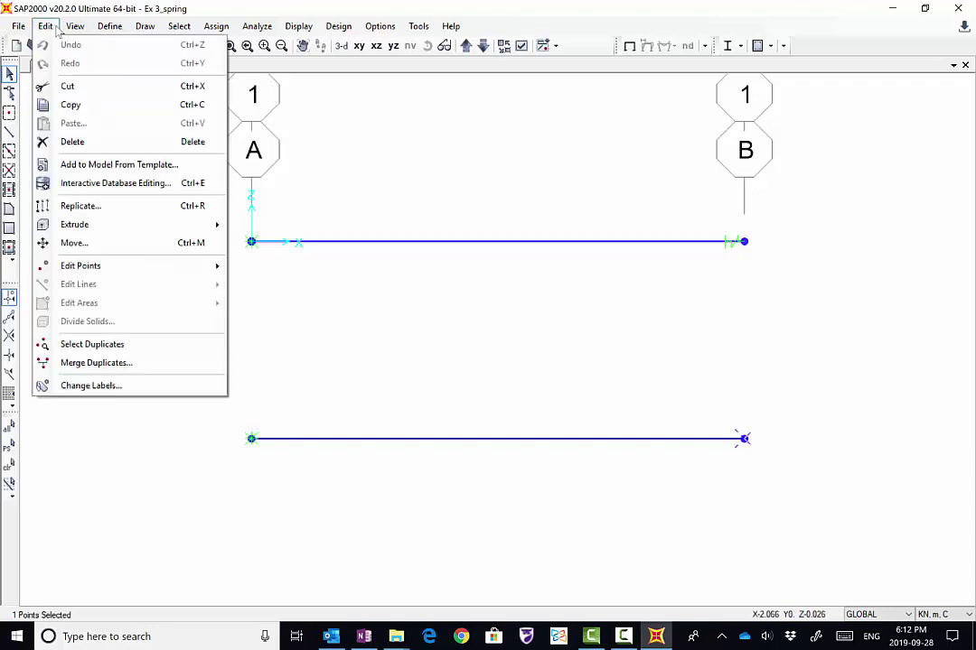
pyautogui.click(104, 207)
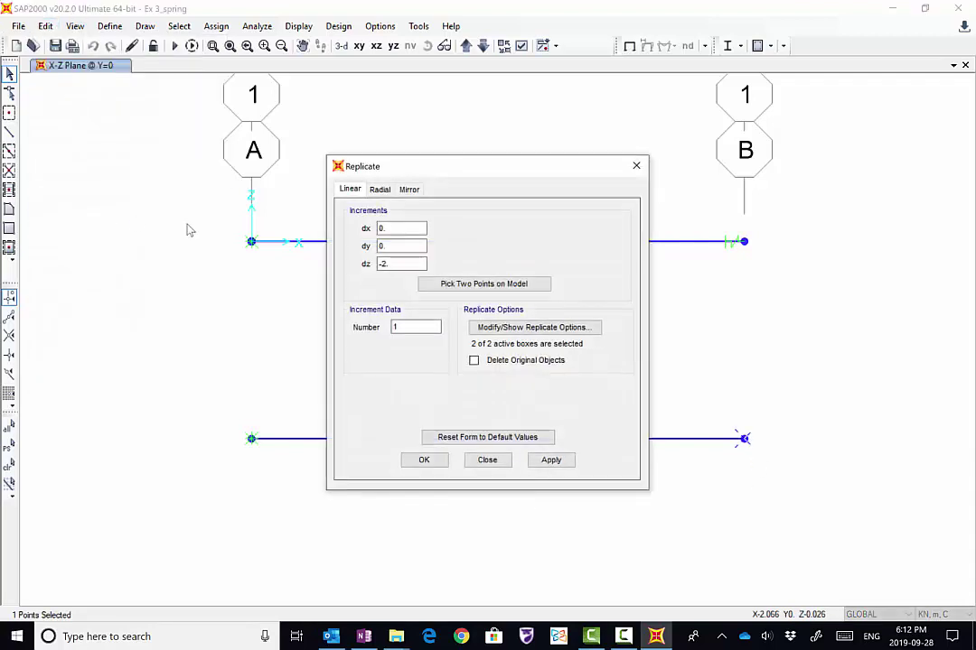
pyautogui.moveTo(522, 171); pyautogui.dragTo(208, 120)
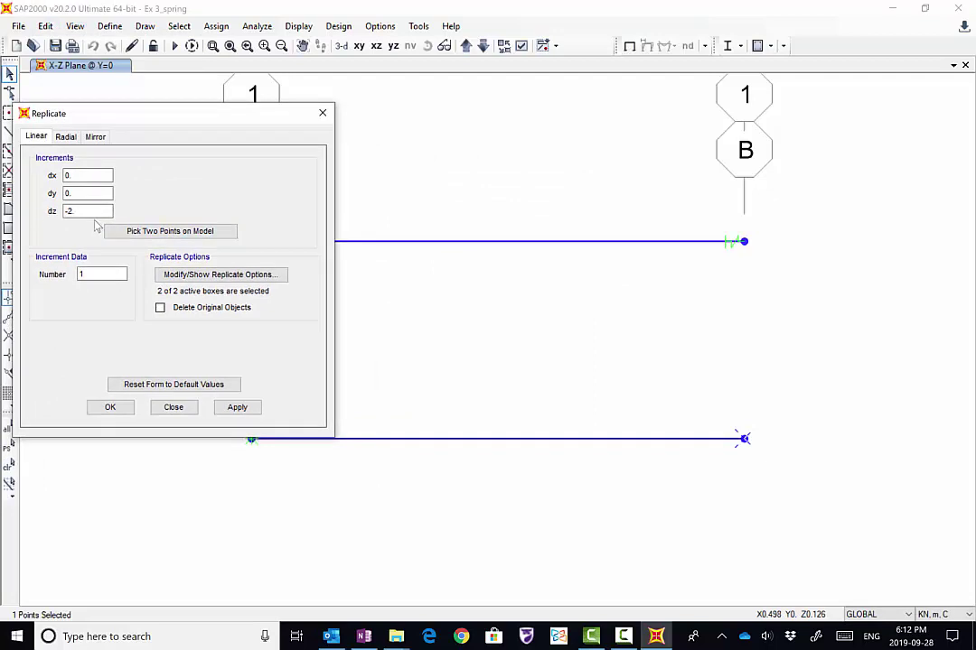
pyautogui.moveTo(90, 211); pyautogui.dragTo(54, 213)
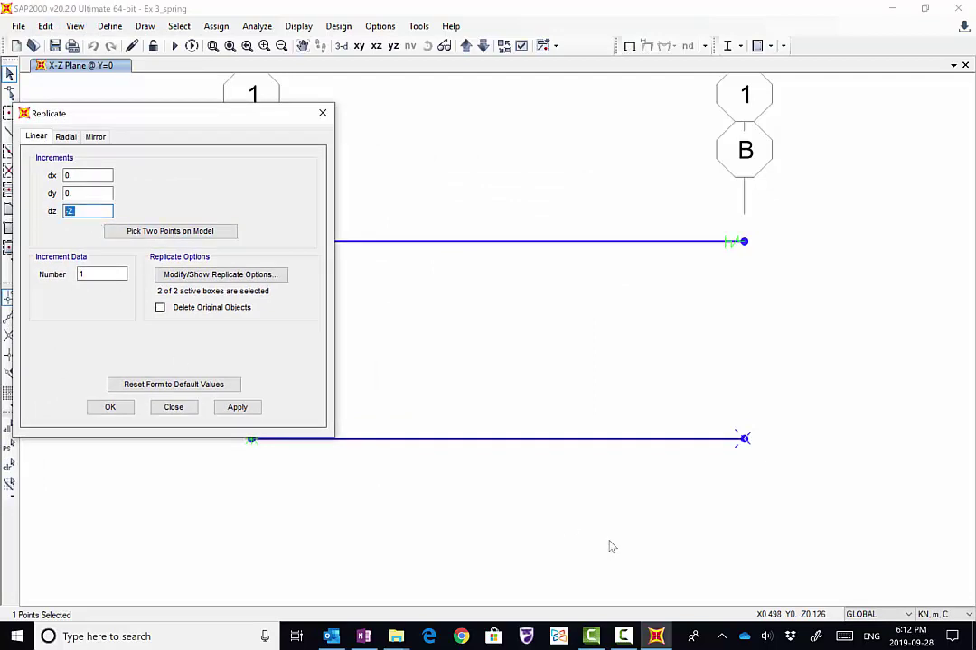
pyautogui.click(847, 641)
pyautogui.click(96, 619)
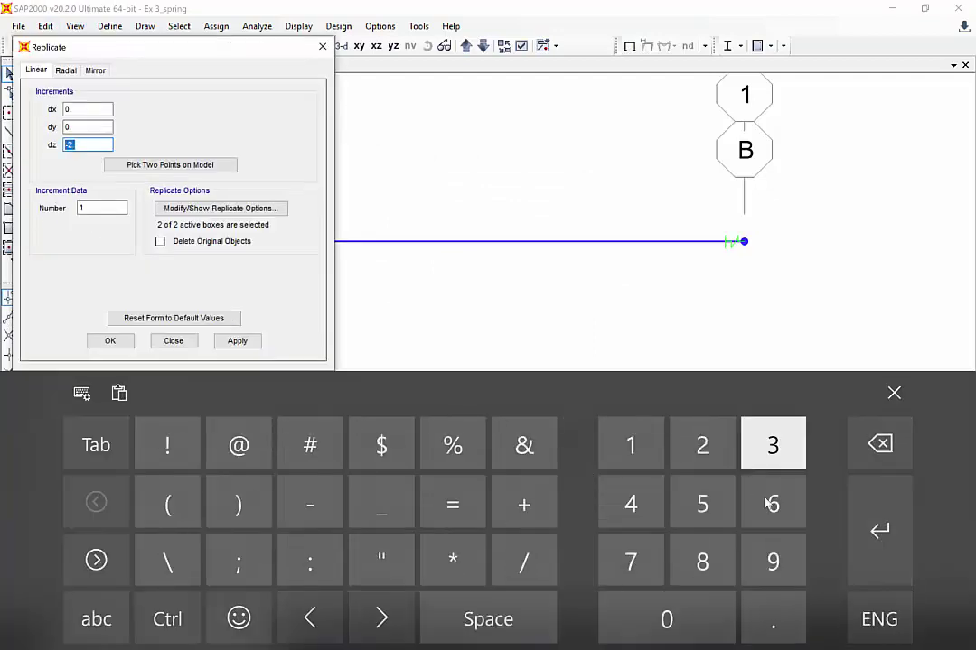
pyautogui.write('0')
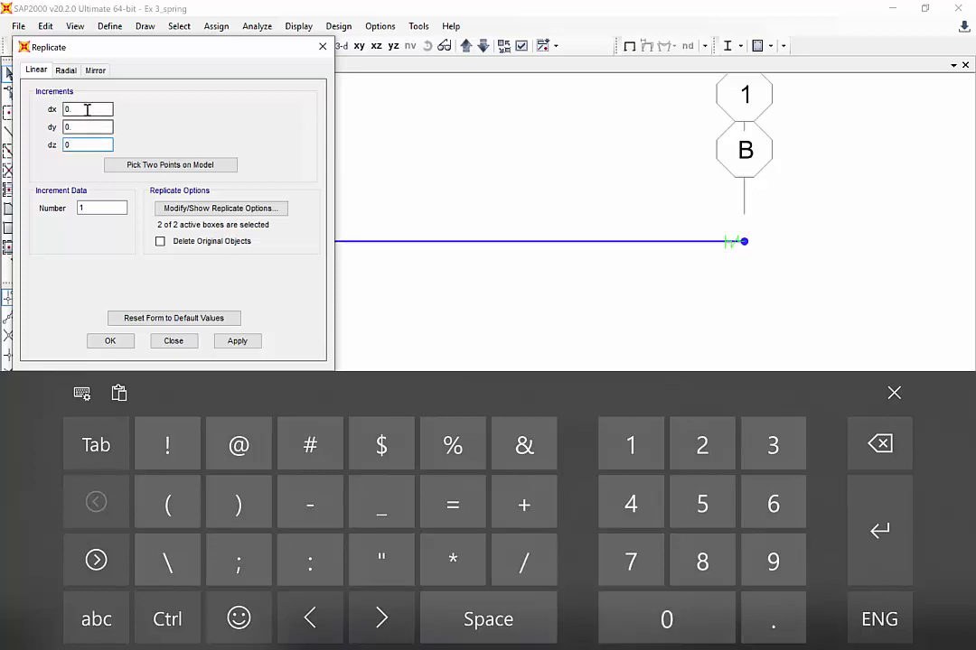
pyautogui.moveTo(87, 111); pyautogui.dragTo(65, 120)
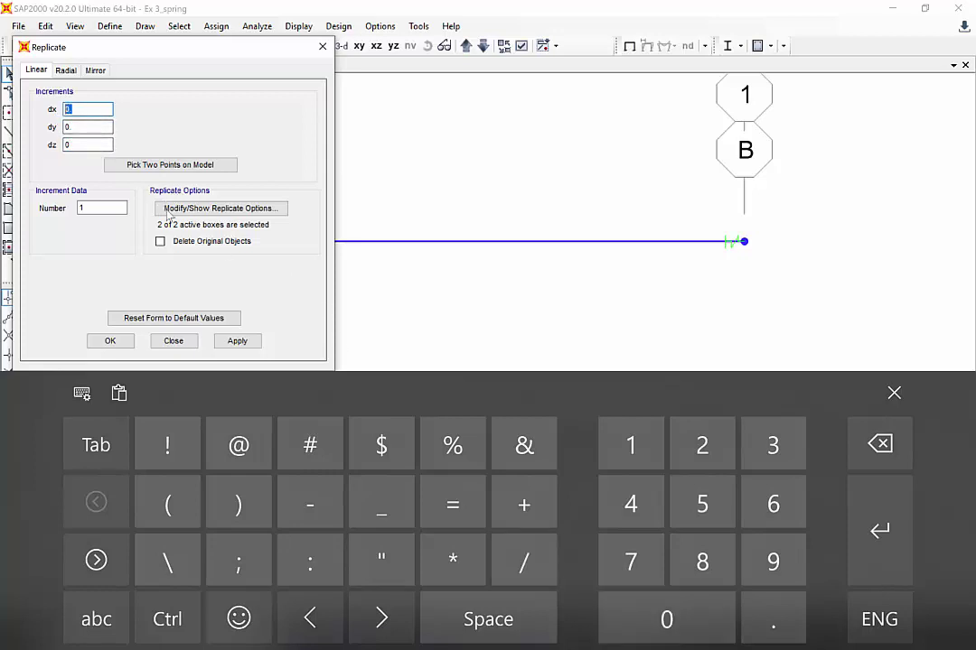
pyautogui.write('1')
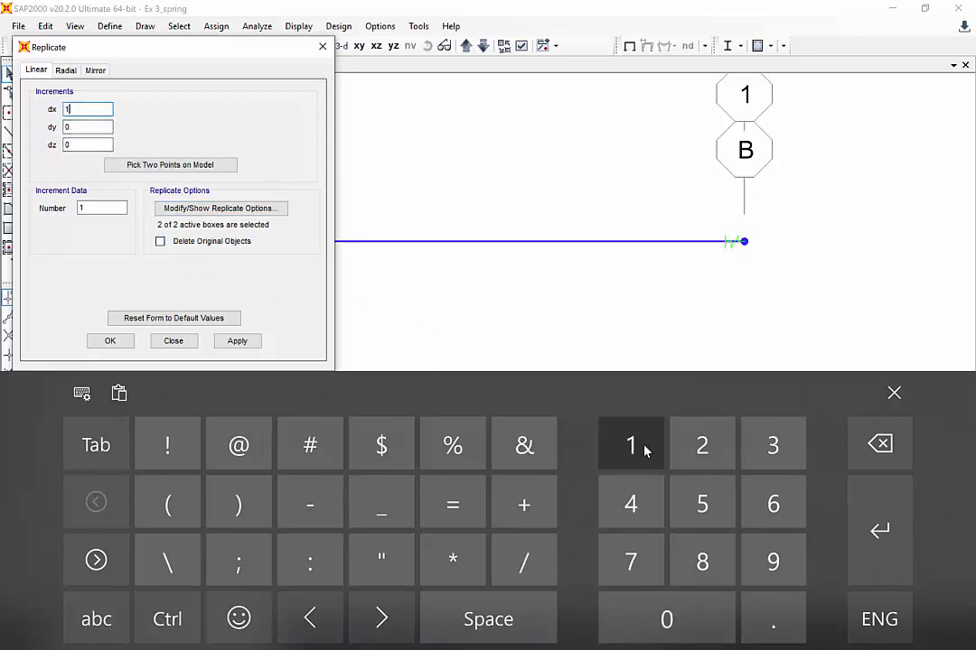
pyautogui.click(111, 341)
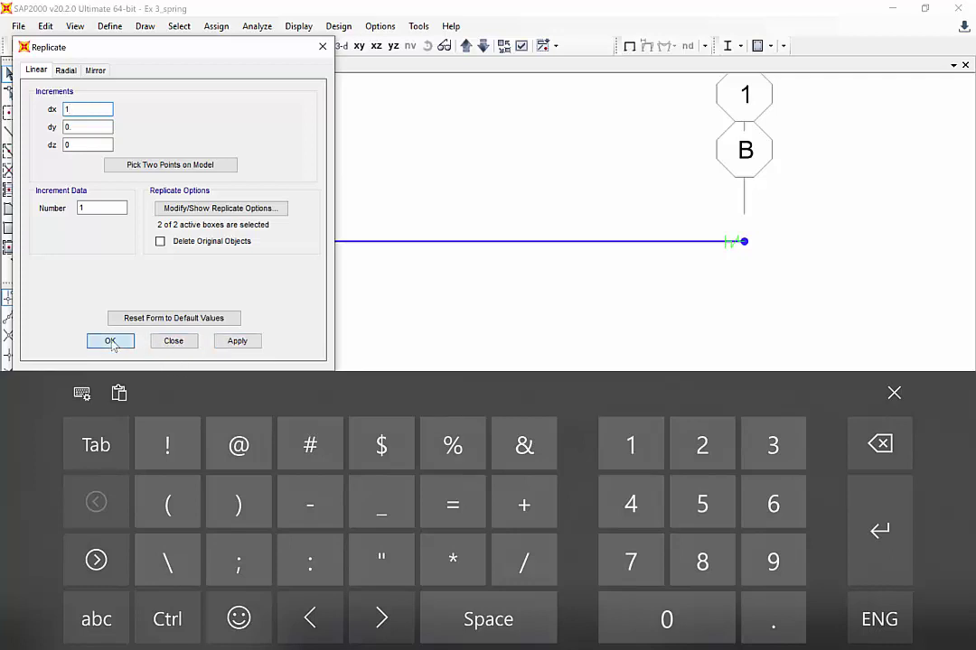
pyautogui.click(894, 393)
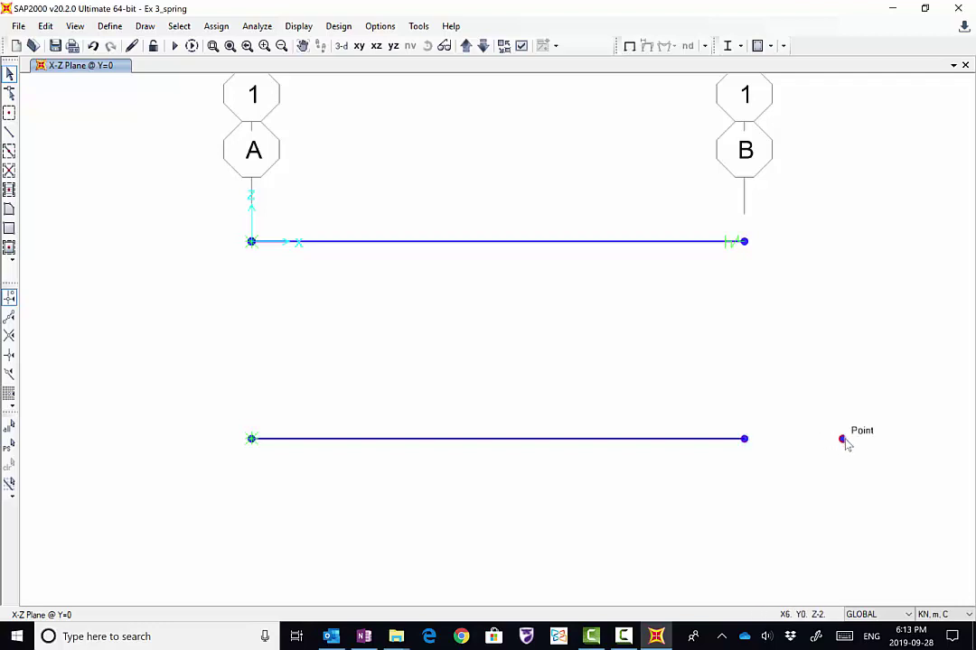
# Add a new link/support property of type Linear and name it Spring
pyautogui.click(110, 27)
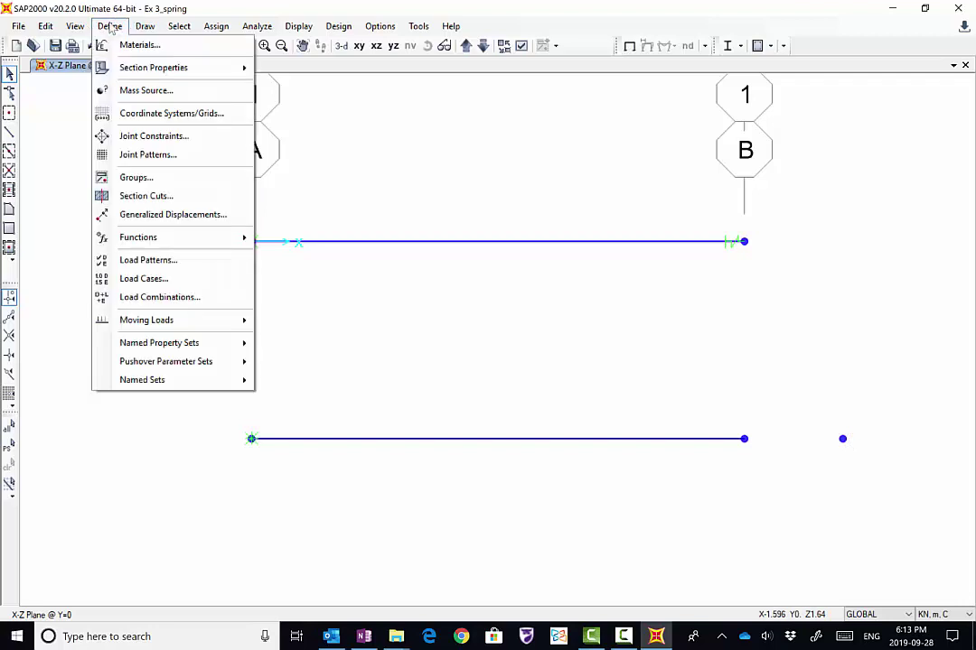
pyautogui.moveTo(154, 68)
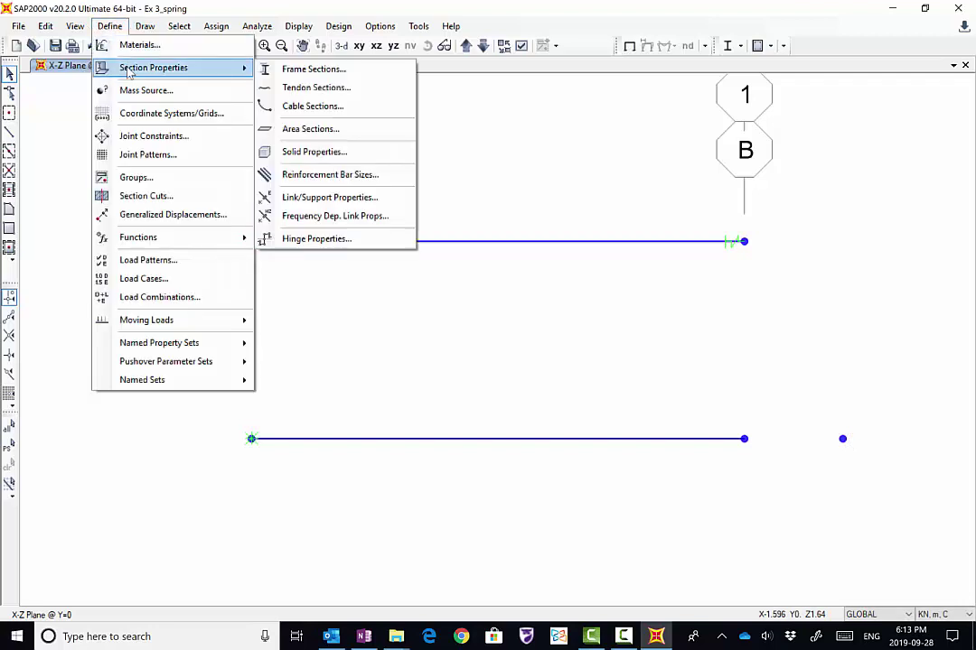
pyautogui.click(320, 201)
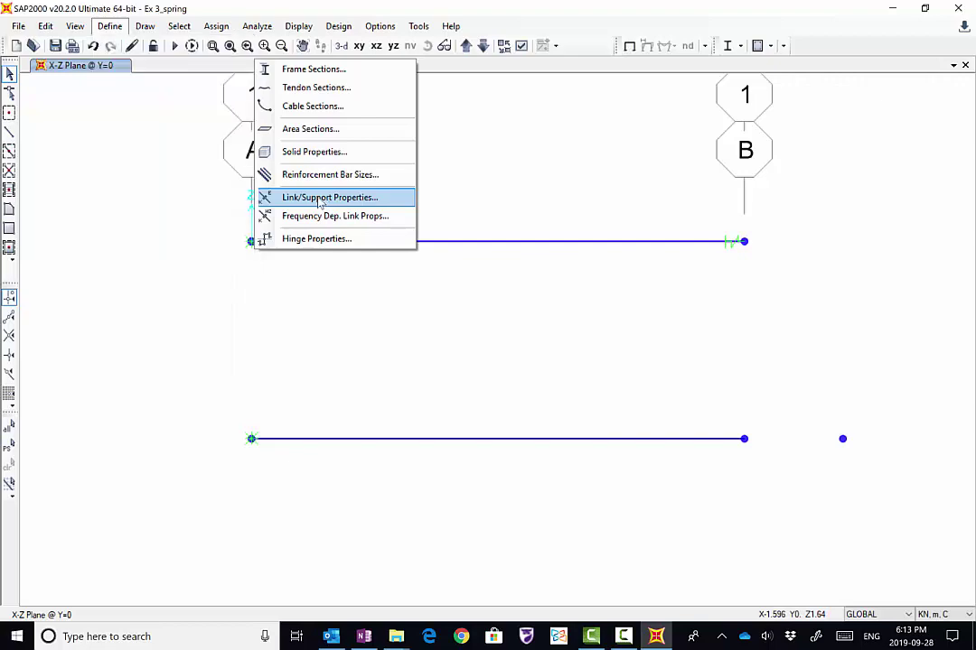
pyautogui.click(539, 282)
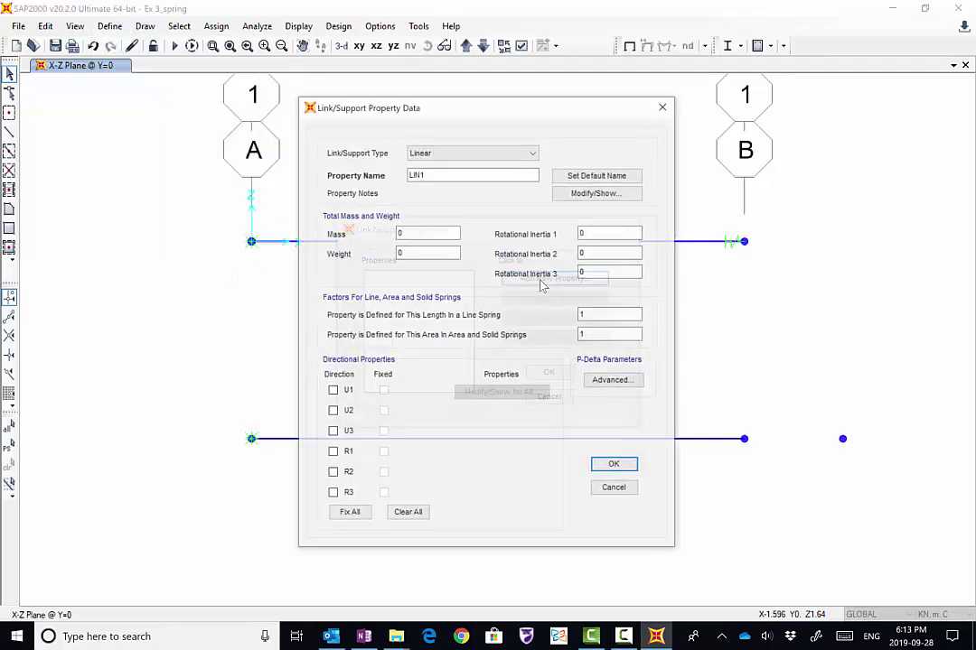
pyautogui.click(477, 152)
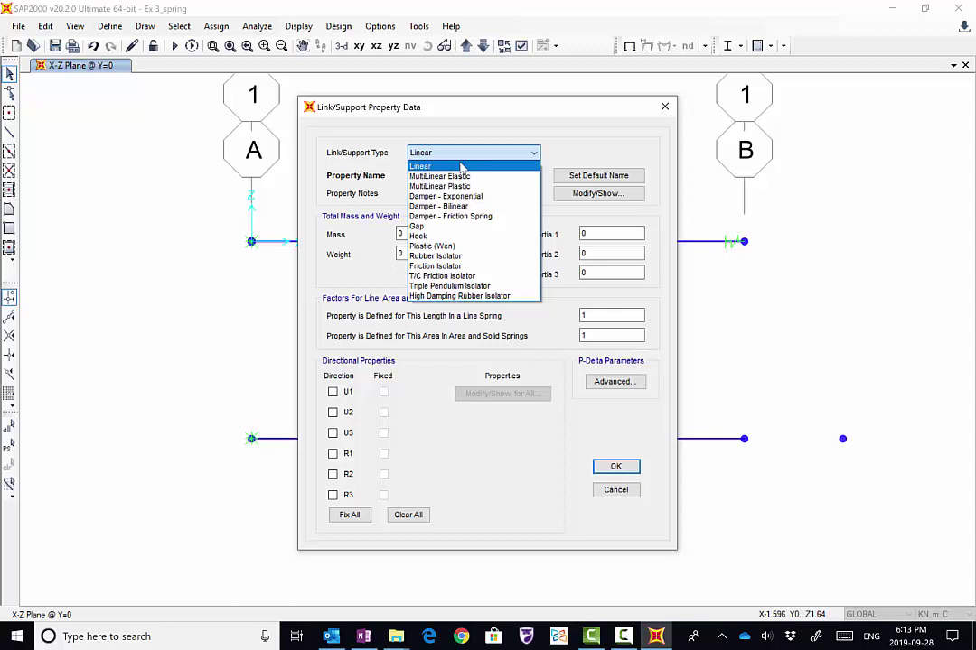
pyautogui.click(452, 168)
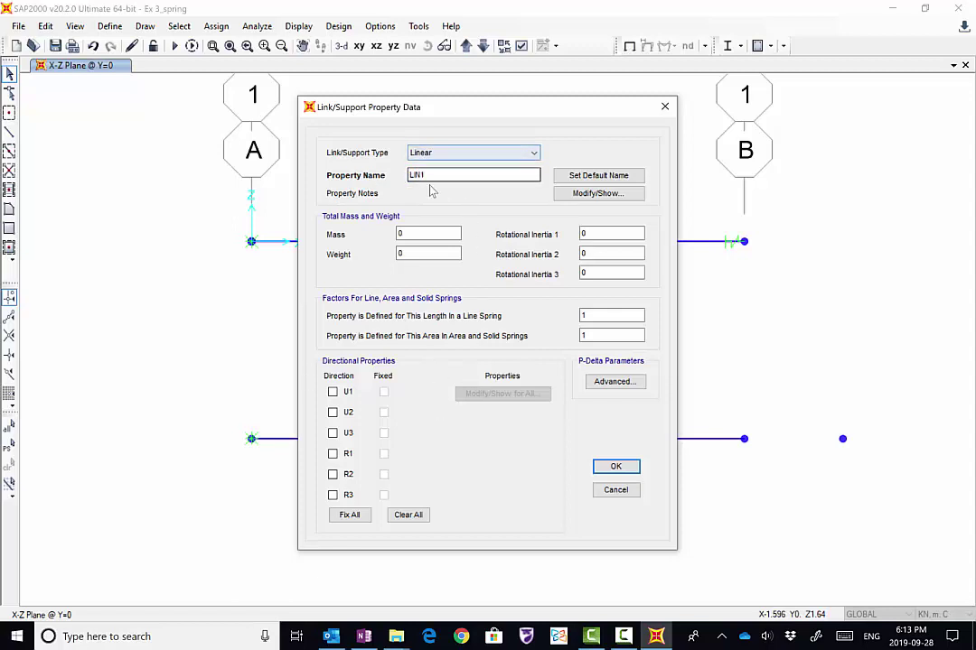
pyautogui.moveTo(438, 176); pyautogui.dragTo(295, 158)
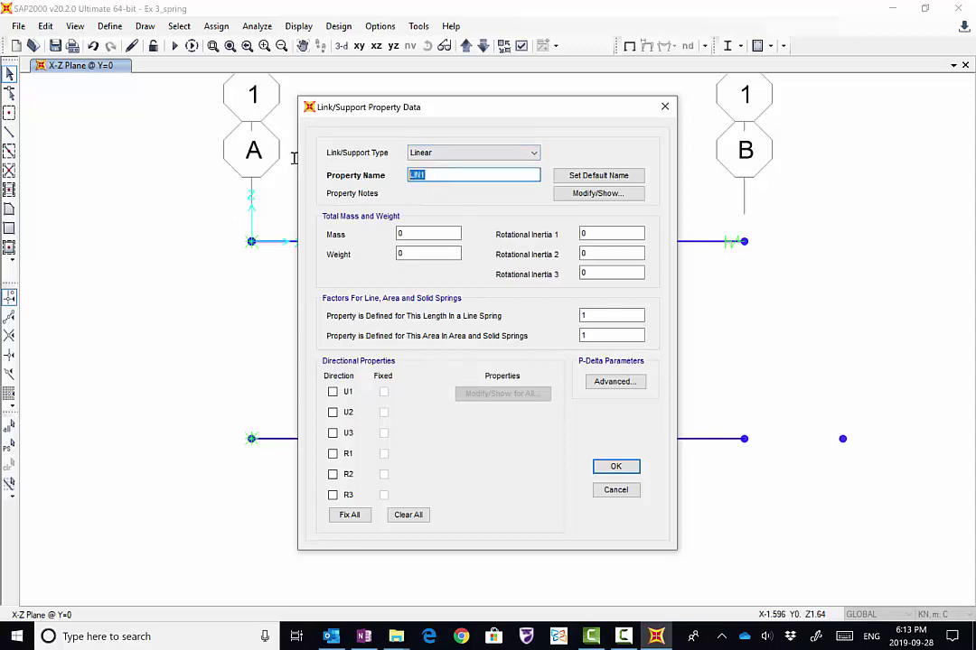
pyautogui.click(835, 637)
pyautogui.write('Sp')
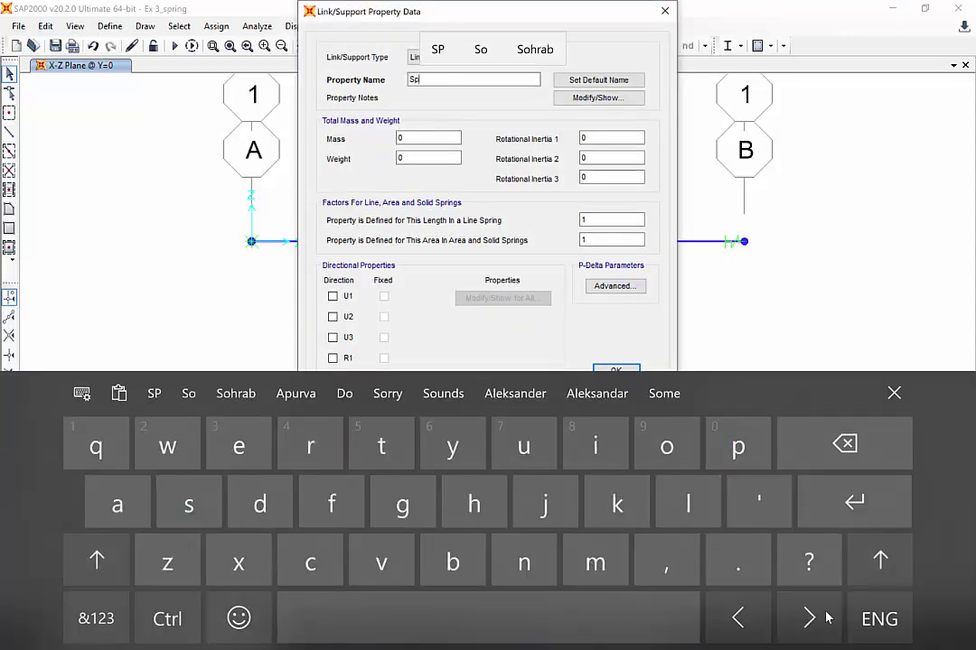
pyautogui.write('ring')
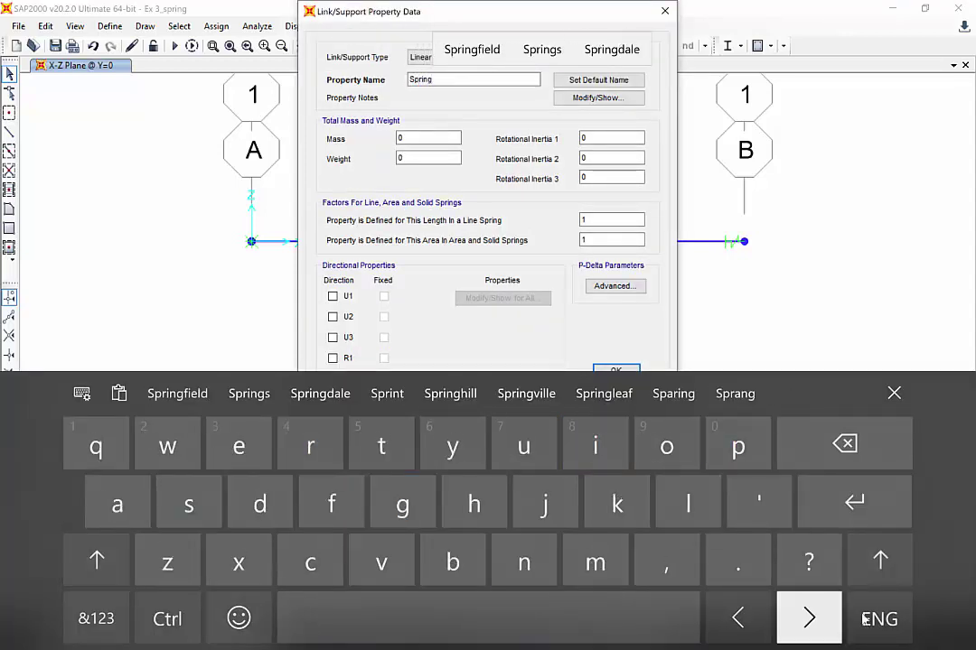
pyautogui.click(893, 396)
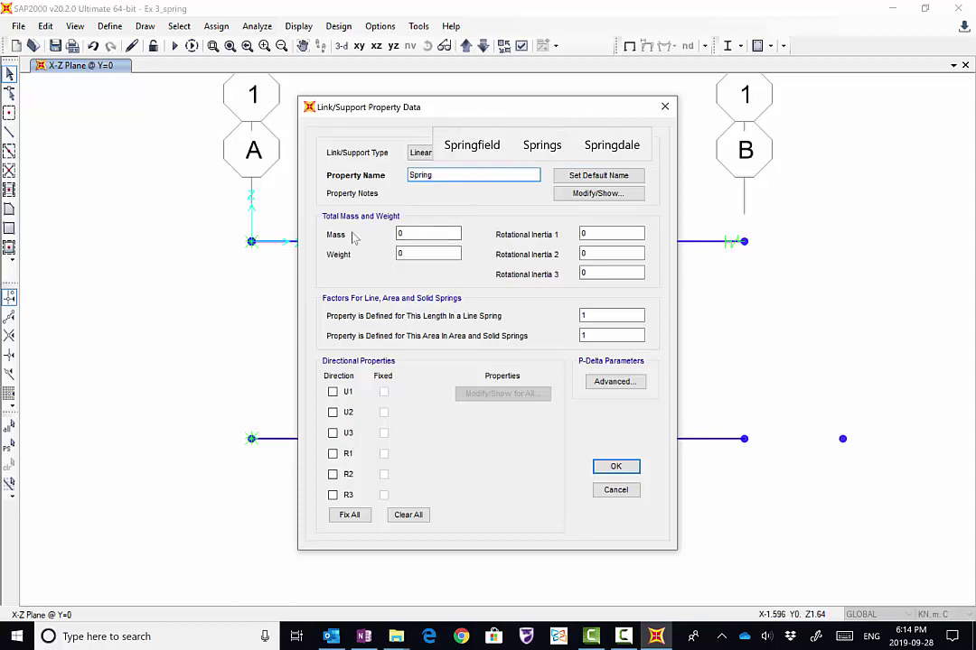
# Activate direction U1 for the Spring link property, set its uncoupled stiffness to 4000 in KN, m, C units, and accept the definition
pyautogui.moveTo(560, 106); pyautogui.dragTo(518, 46)
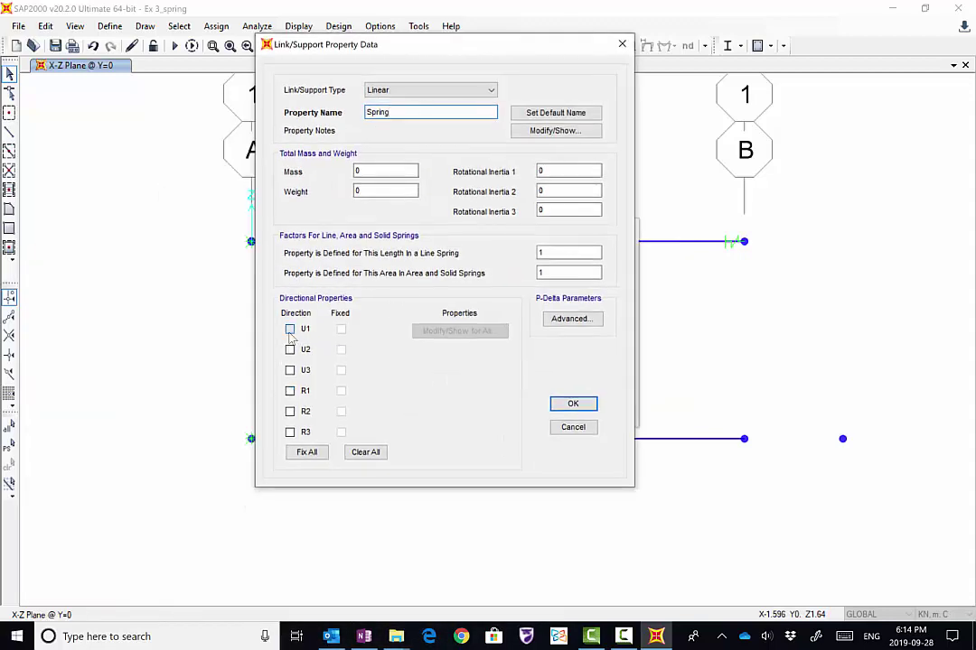
pyautogui.click(290, 329)
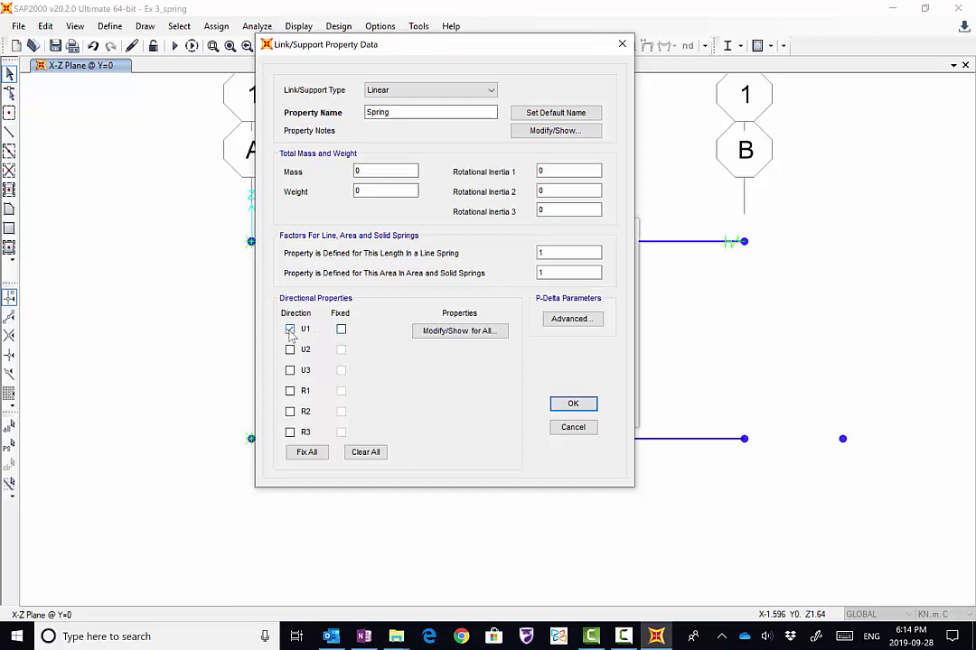
pyautogui.click(460, 330)
pyautogui.doubleClick(408, 185)
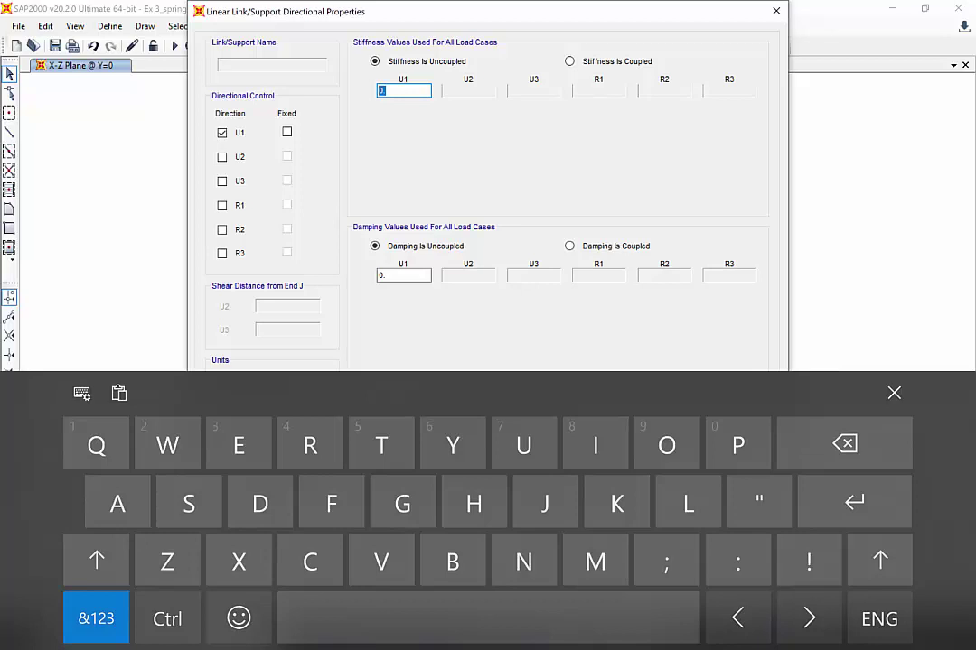
pyautogui.click(96, 619)
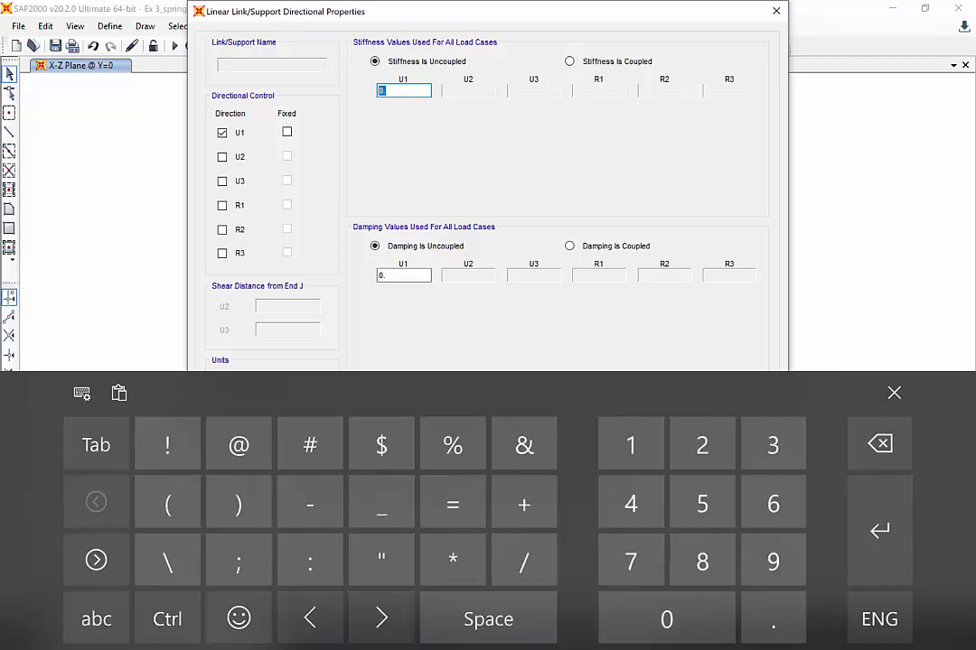
pyautogui.write('4000')
pyautogui.click(893, 392)
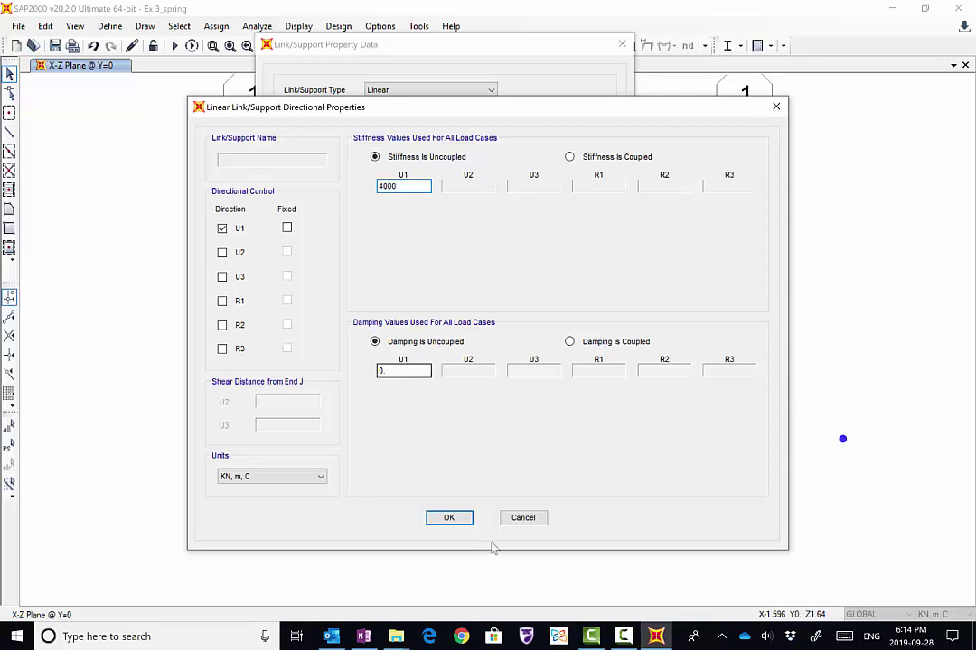
pyautogui.click(449, 519)
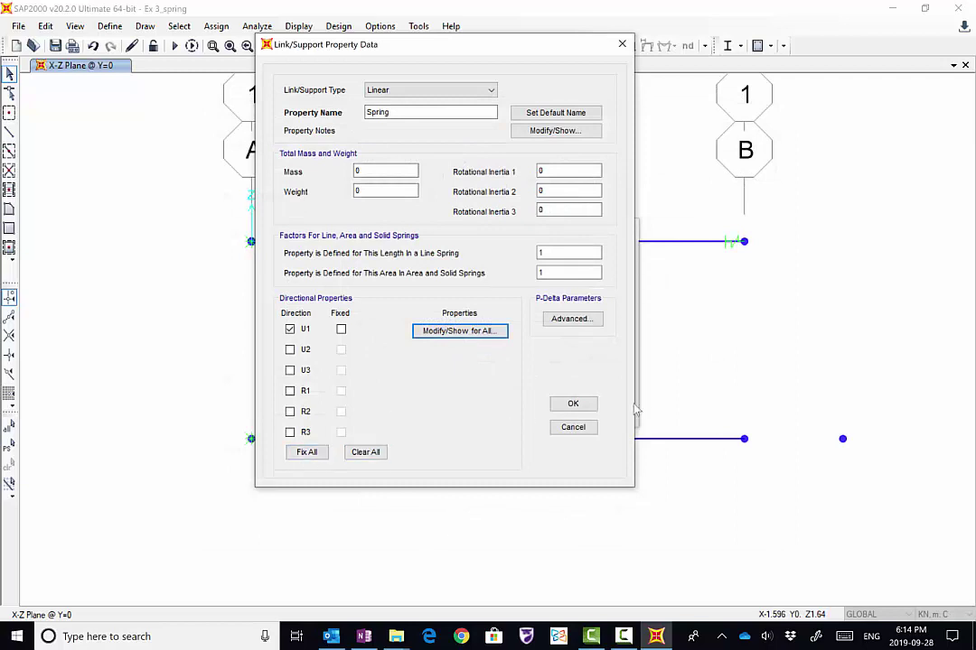
pyautogui.click(573, 403)
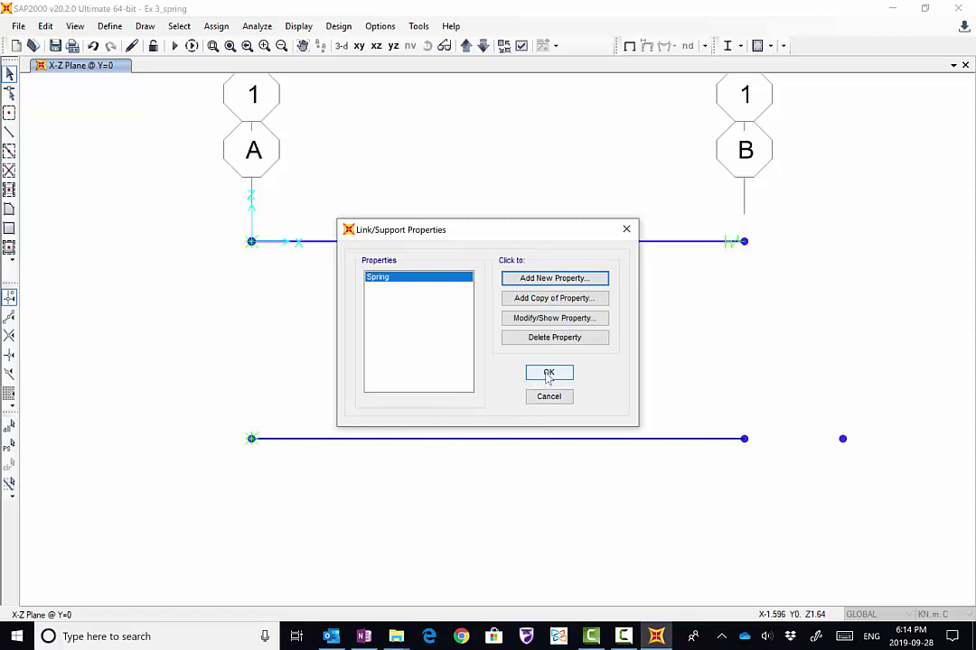
pyautogui.click(548, 374)
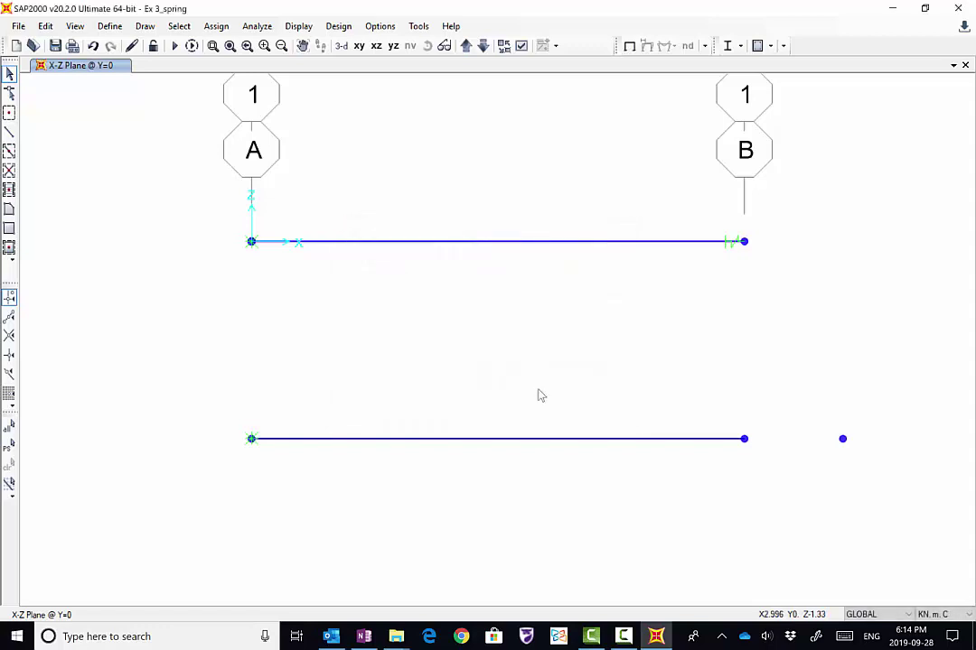
# Draw a two-joint link with the Spring property from the lower bar's free end to the separate joint 1 m away
pyautogui.click(144, 26)
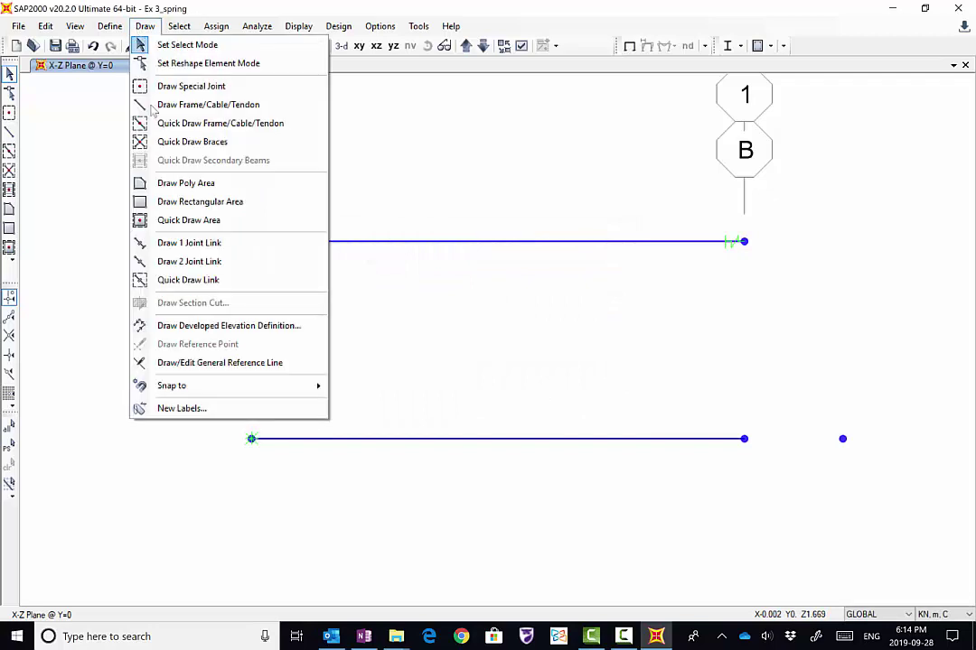
pyautogui.click(181, 261)
pyautogui.click(555, 514)
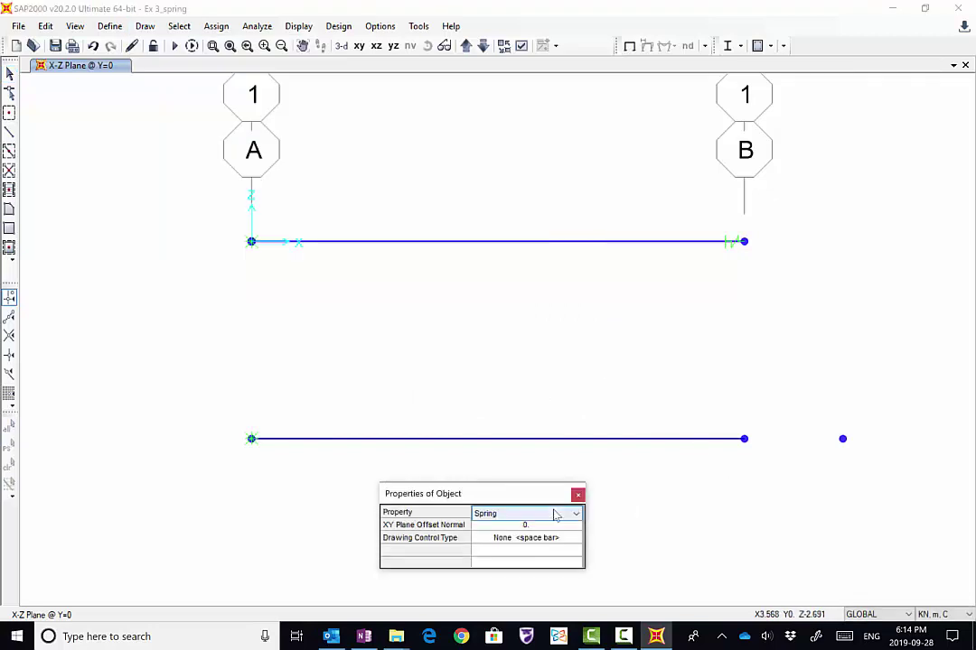
pyautogui.click(554, 514)
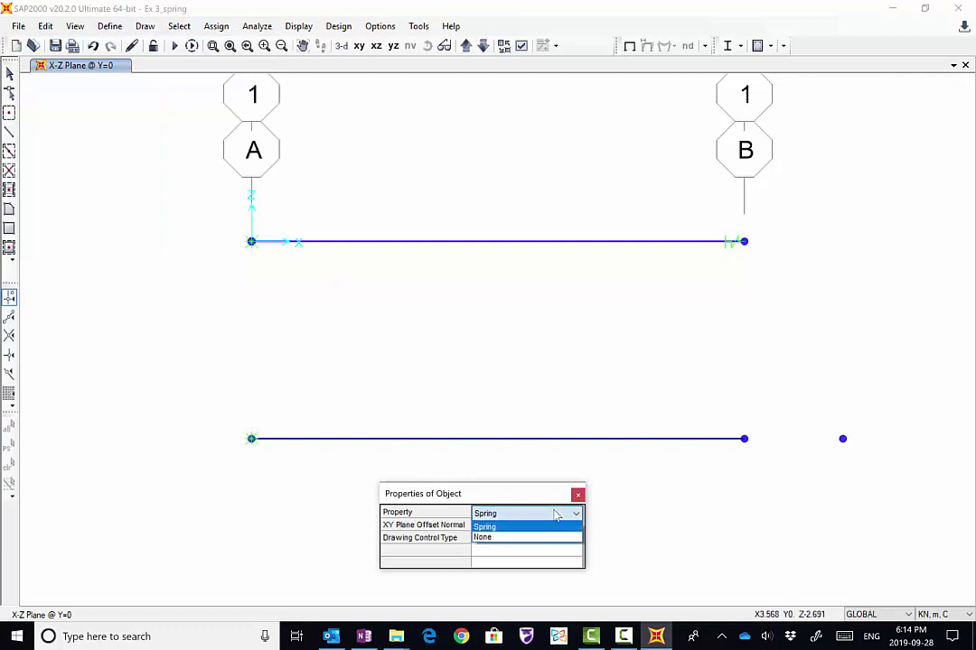
pyautogui.click(557, 514)
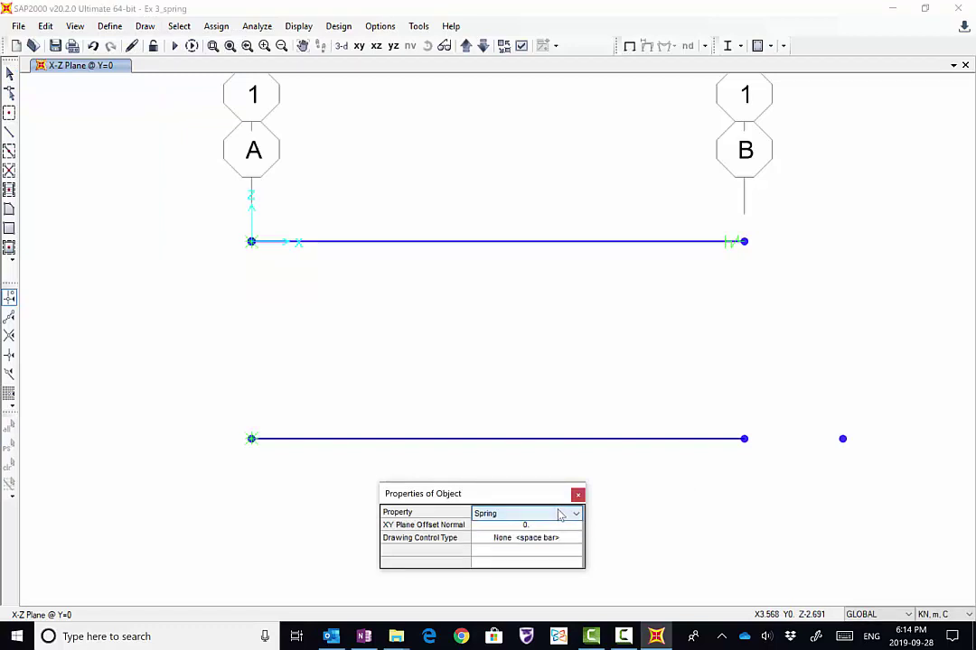
pyautogui.click(745, 440)
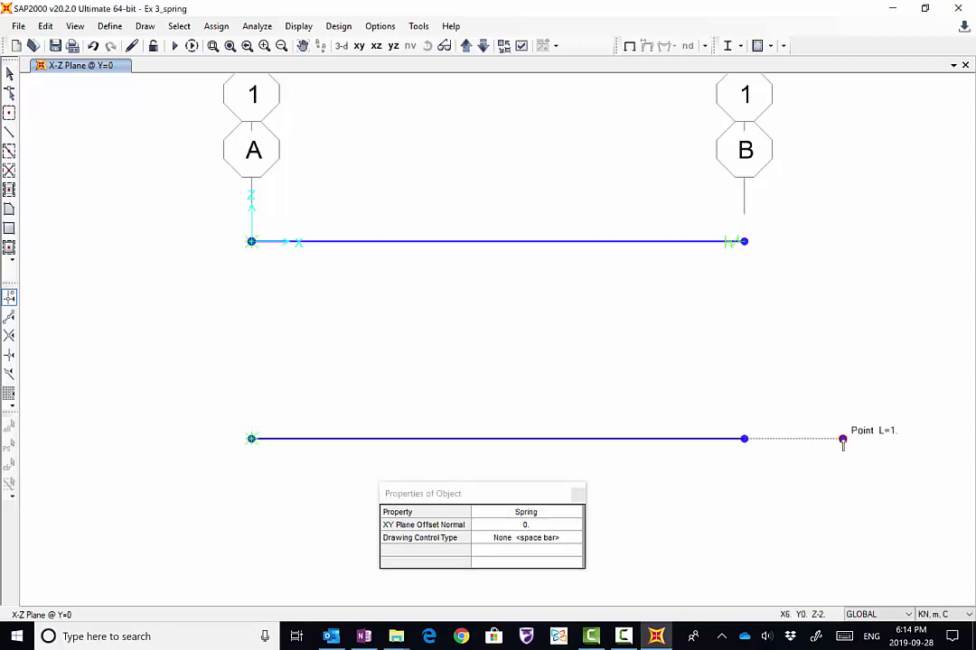
pyautogui.click(843, 440)
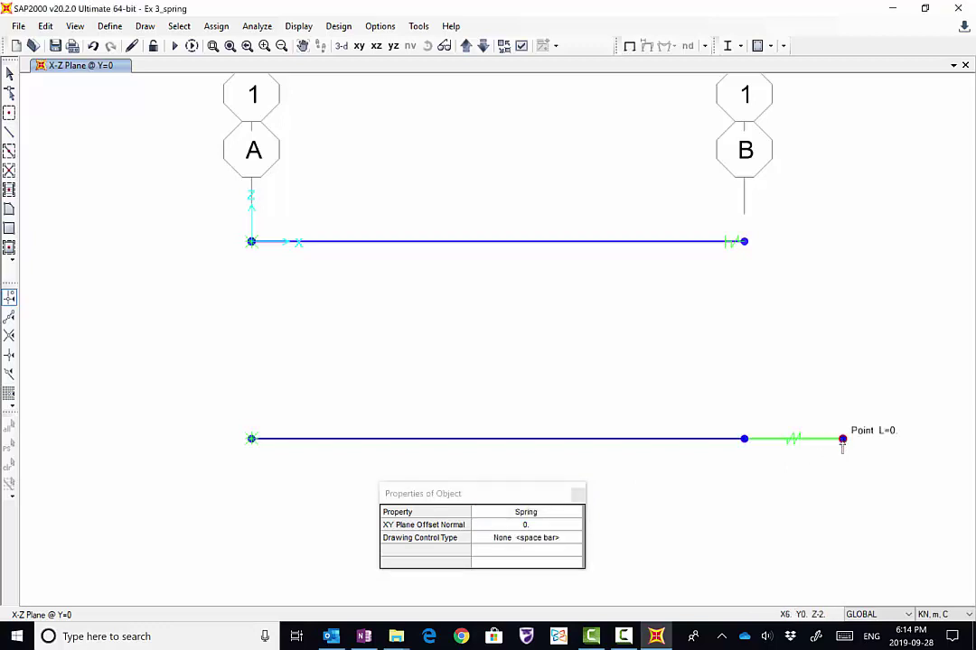
pyautogui.click(579, 491)
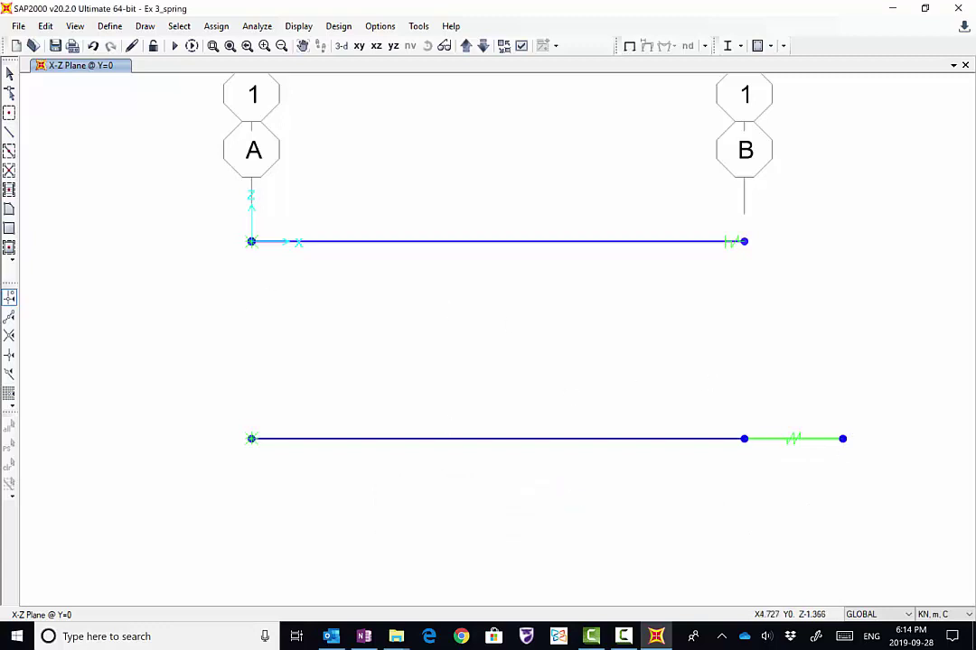
# Show the local axes of links and examine them on the spring link in the 3-D view
pyautogui.click(9, 72)
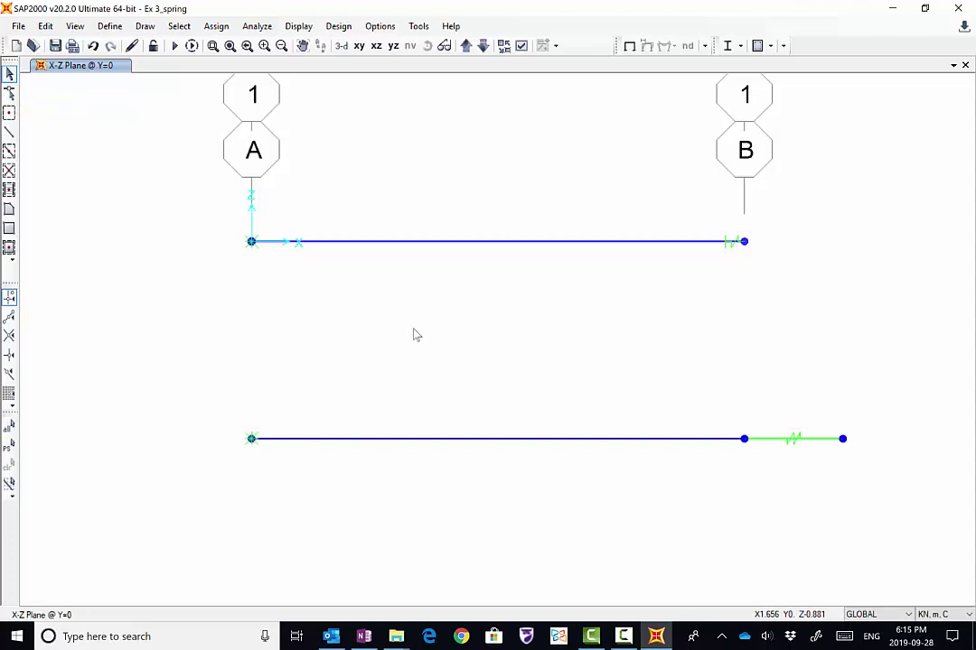
pyautogui.click(522, 45)
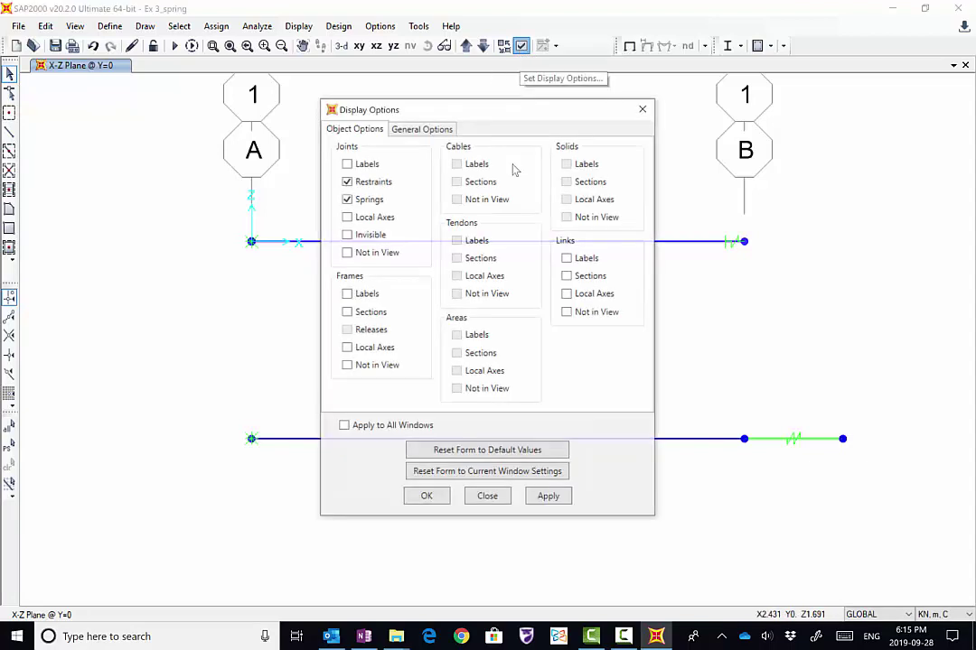
pyautogui.click(642, 109)
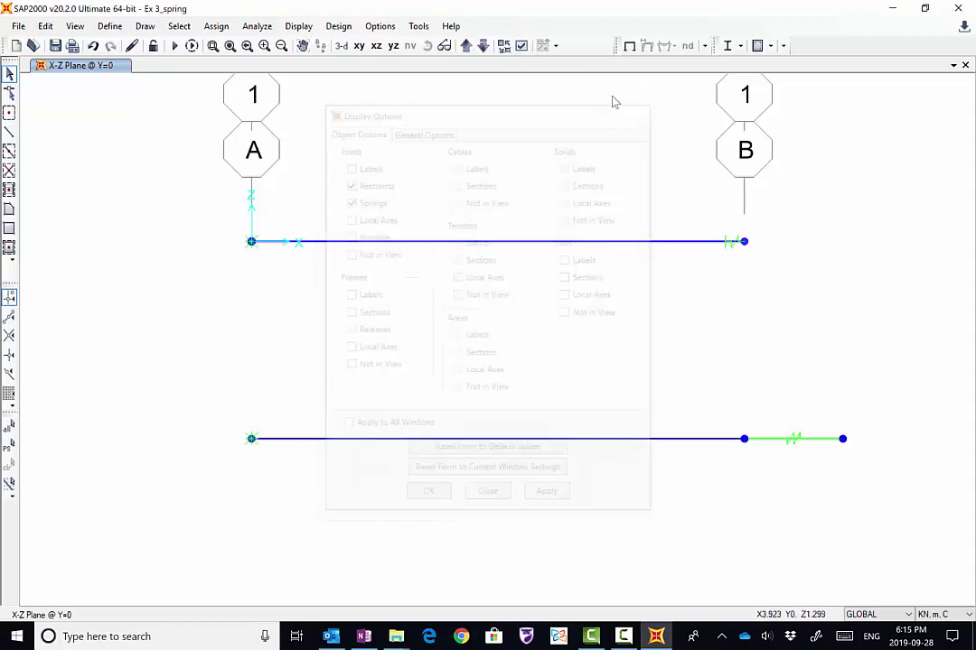
pyautogui.click(521, 47)
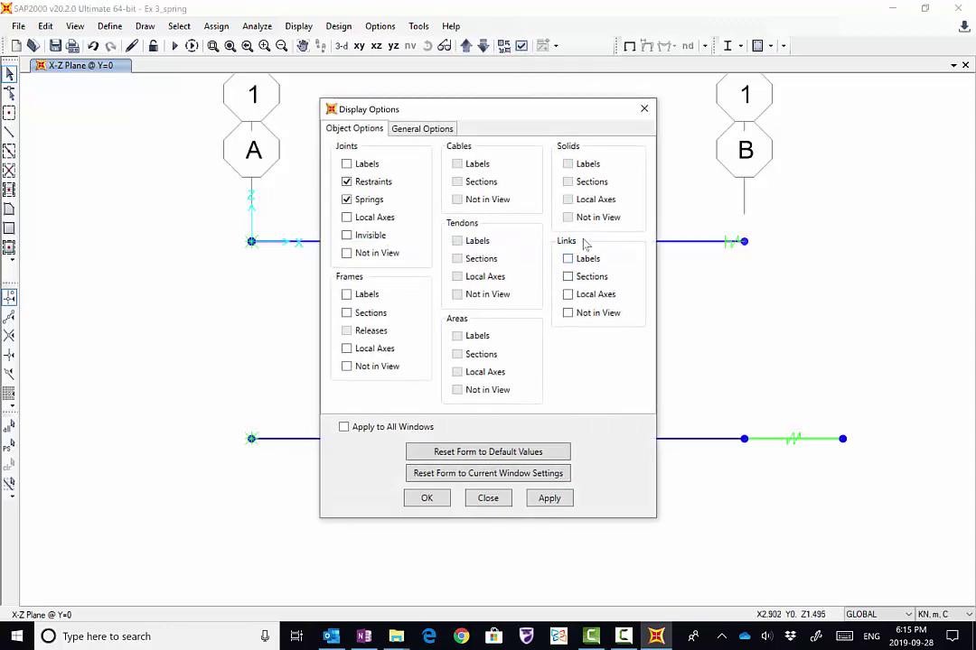
pyautogui.click(567, 295)
pyautogui.click(549, 498)
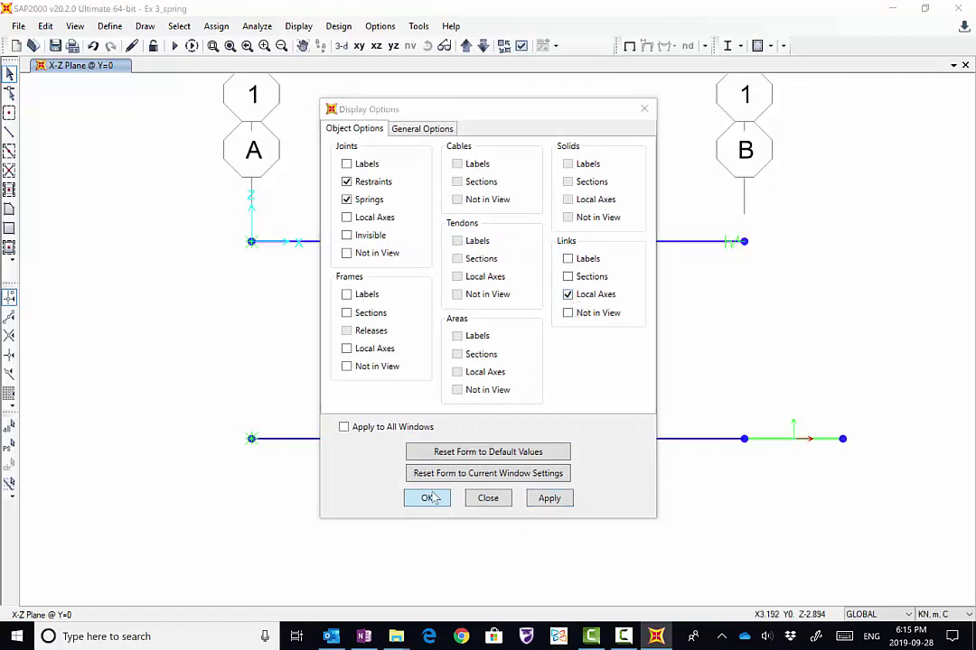
pyautogui.click(429, 497)
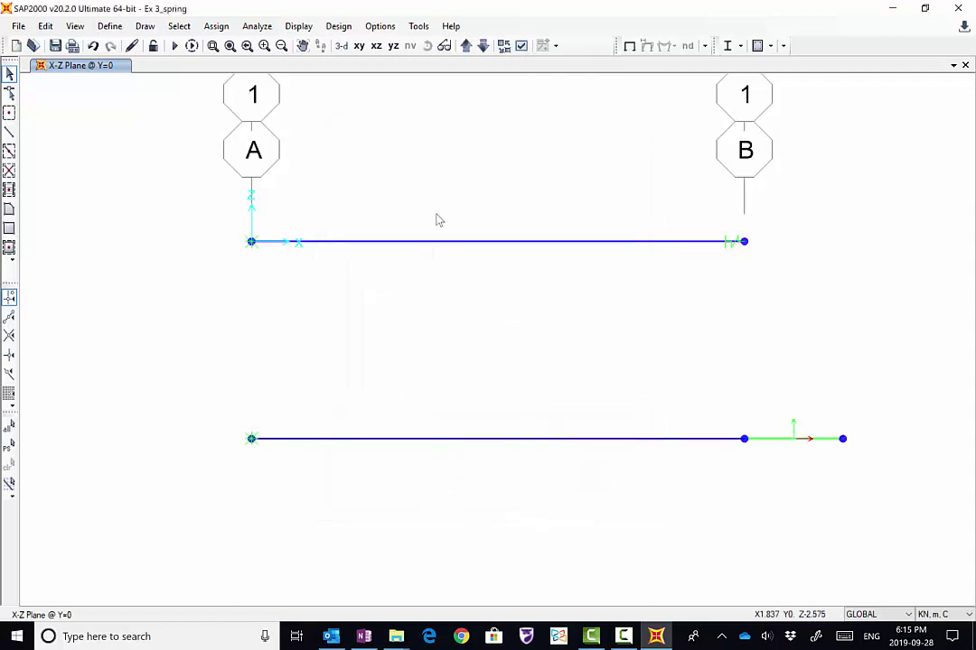
pyautogui.click(342, 45)
pyautogui.scroll(5, 650, 331)
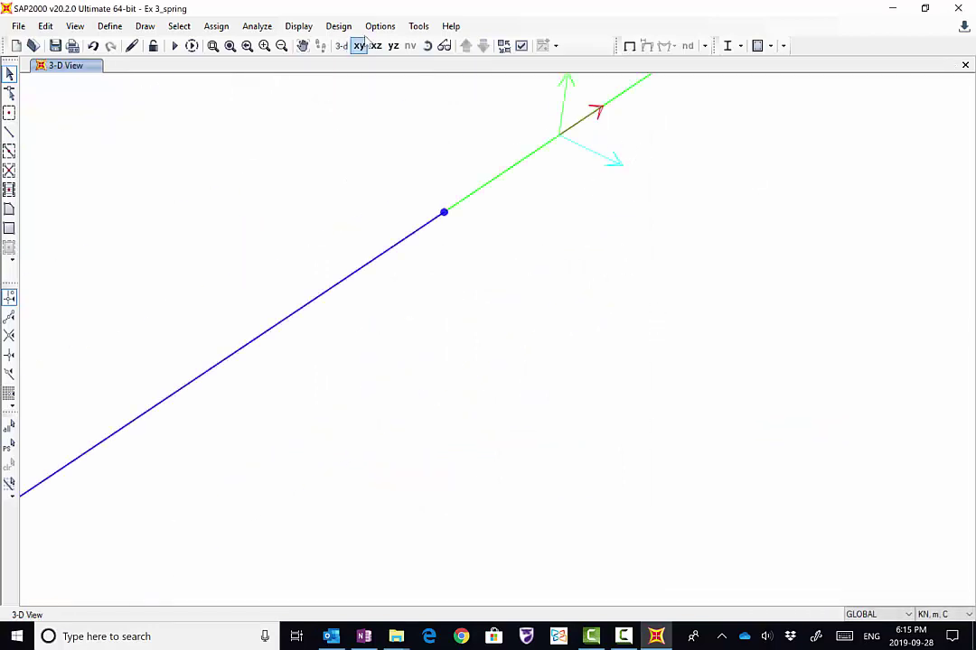
pyautogui.click(303, 46)
pyautogui.moveTo(591, 185); pyautogui.dragTo(560, 279)
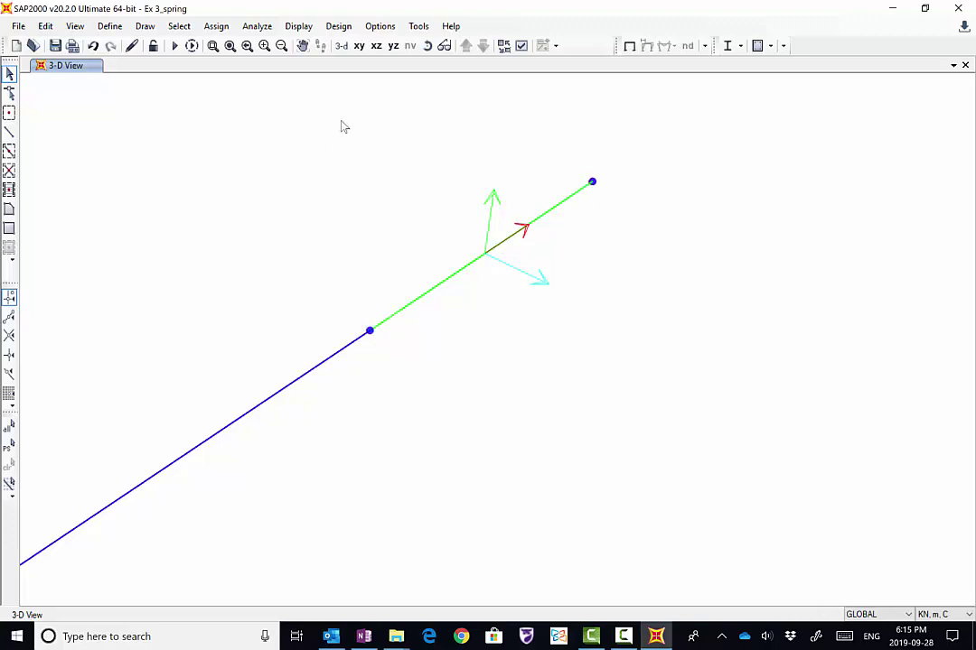
# Return to the X-Z plane view and hide the local axes of links
pyautogui.click(376, 45)
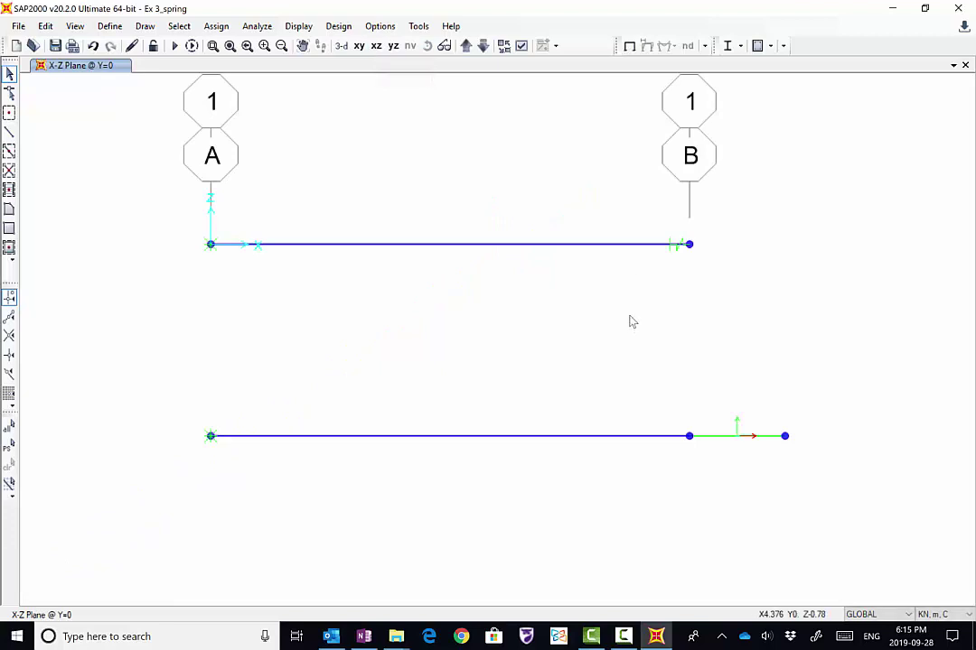
pyautogui.click(505, 45)
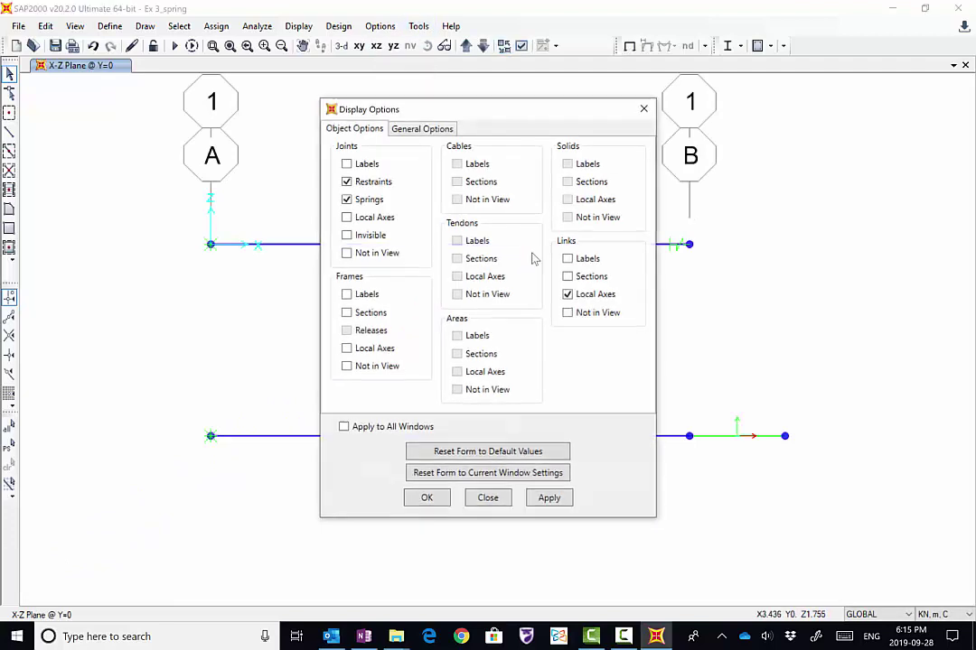
pyautogui.click(568, 294)
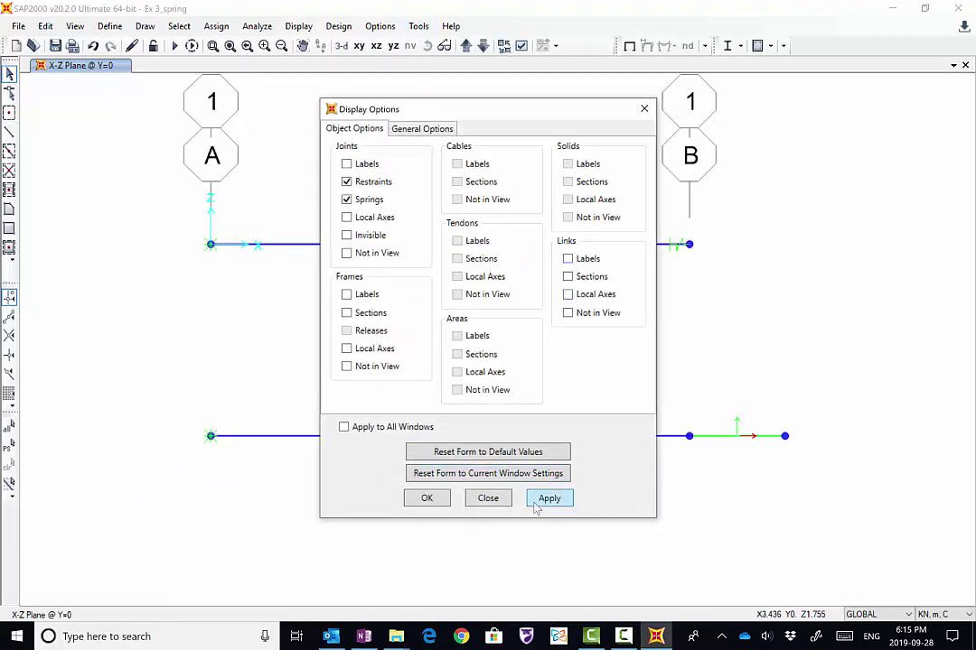
pyautogui.click(542, 500)
pyautogui.click(428, 499)
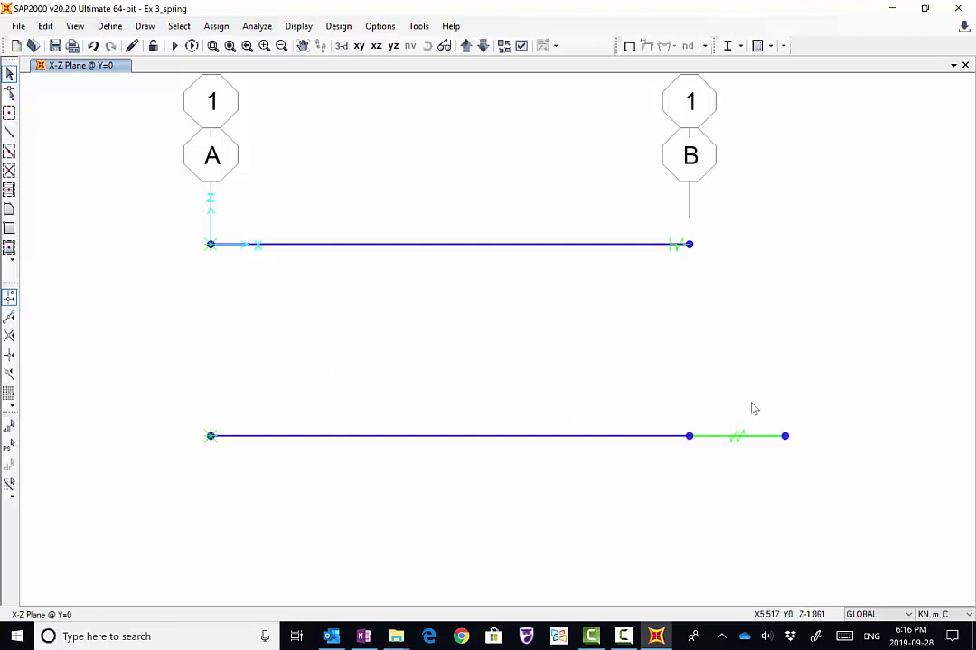
# Restrain the joint at the far end of the spring link in Translation 1
pyautogui.click(785, 437)
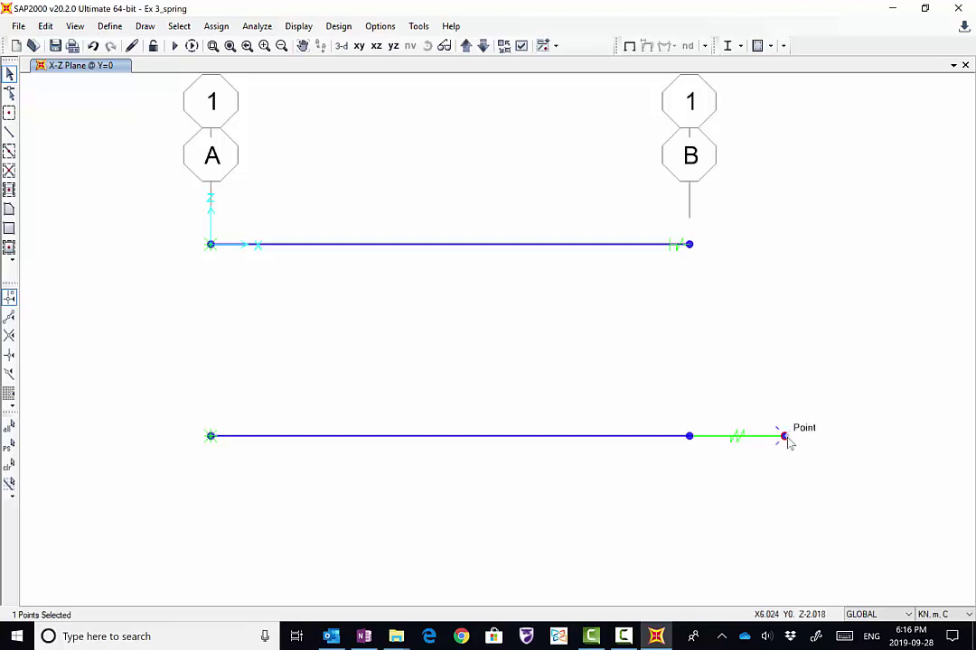
pyautogui.click(217, 26)
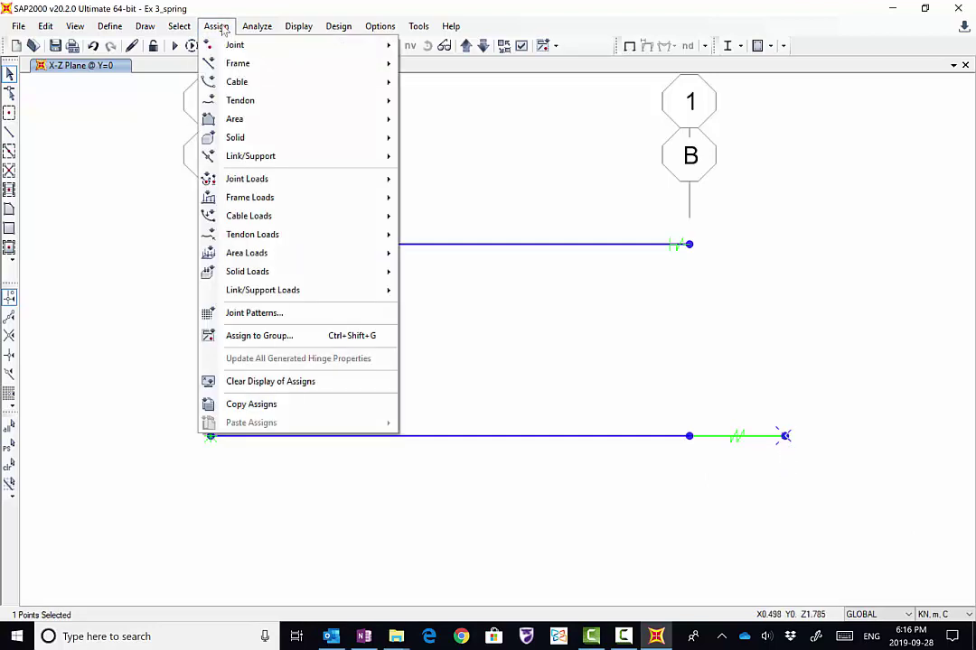
pyautogui.moveTo(219, 43)
pyautogui.click(444, 46)
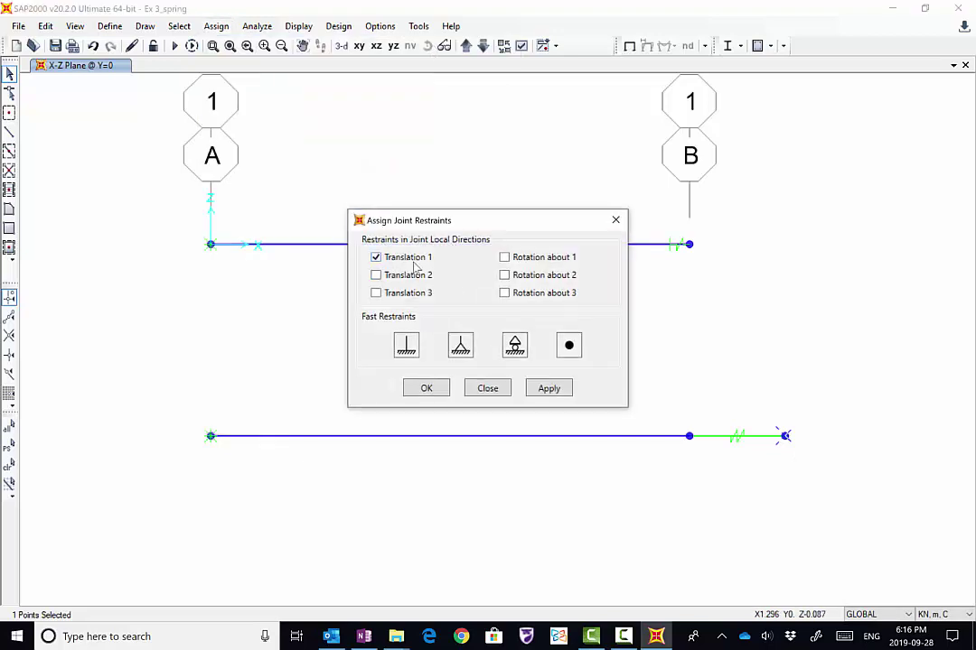
pyautogui.click(424, 389)
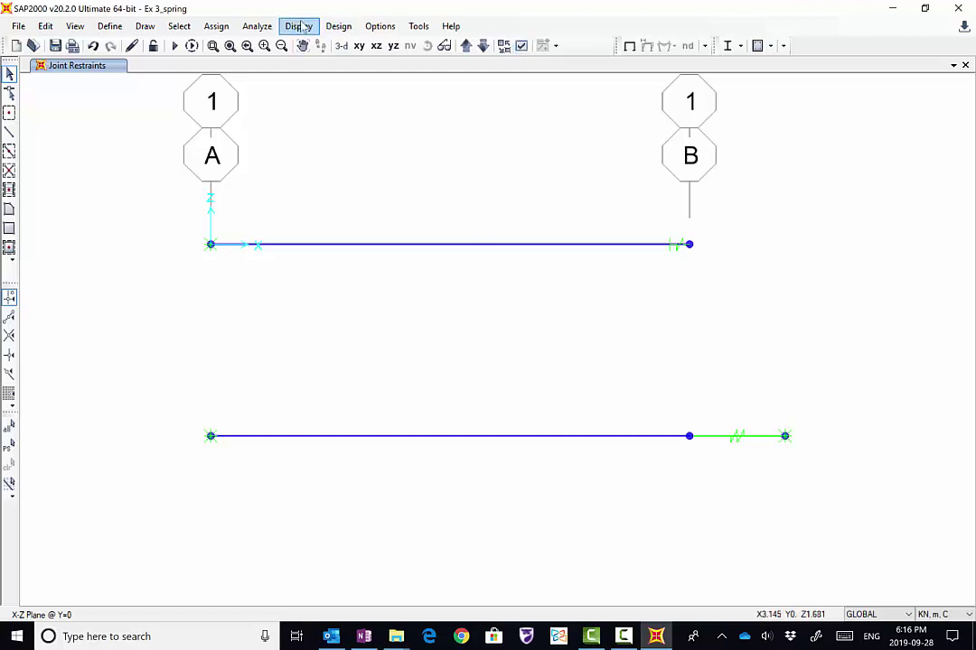
# Check the assignments and distributed load of the lower bar in its line information
pyautogui.click(477, 437)
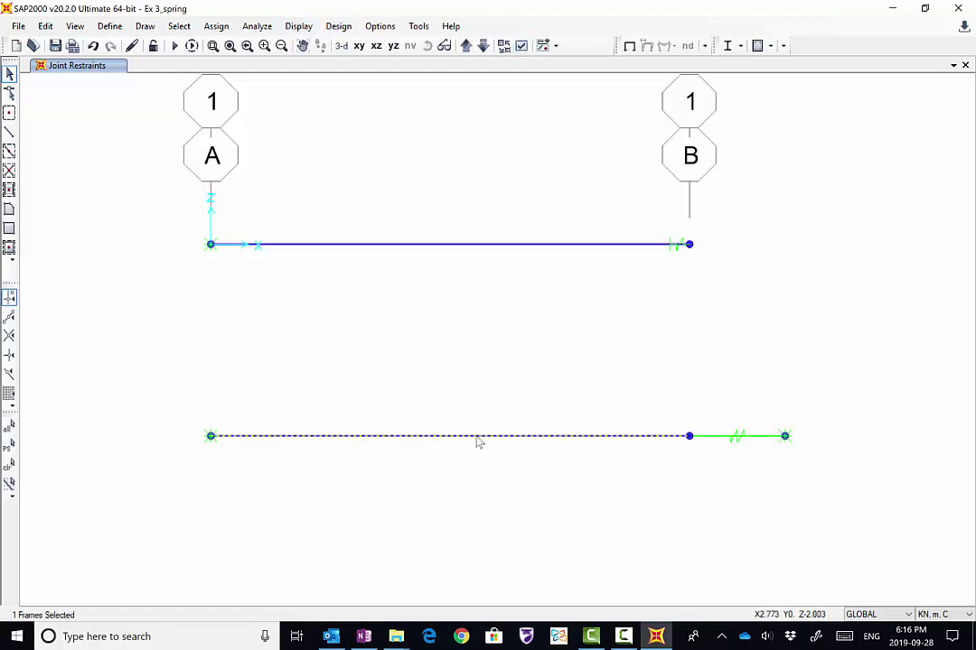
pyautogui.rightClick(477, 438)
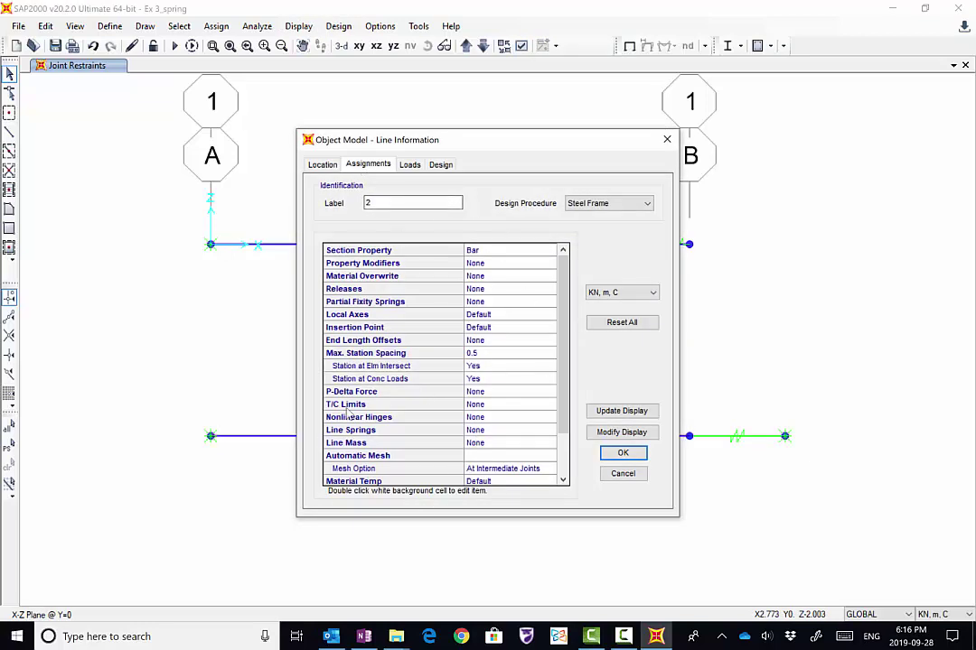
pyautogui.click(408, 165)
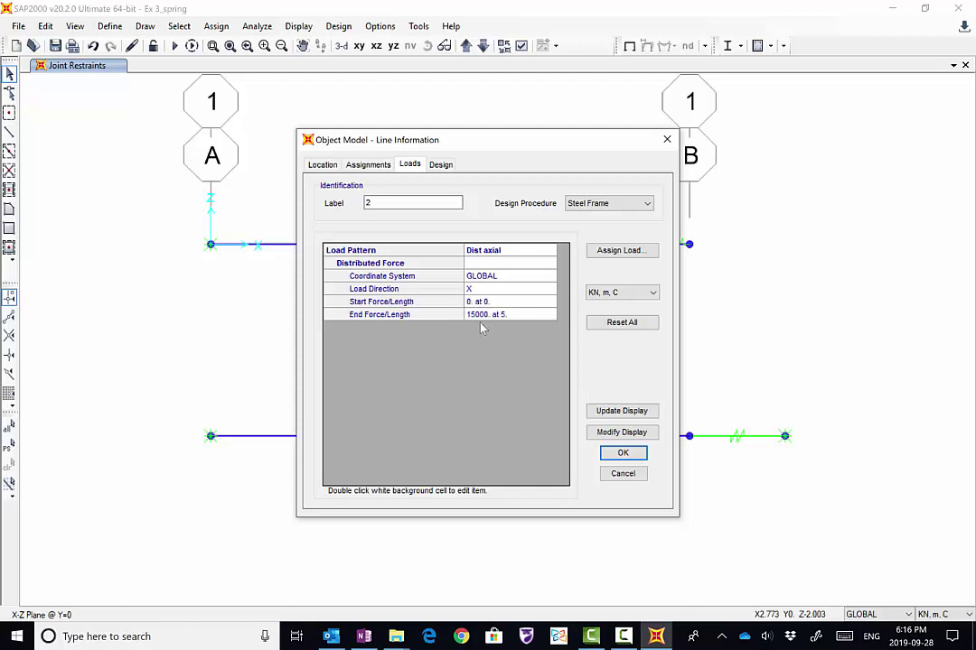
pyautogui.click(620, 454)
pyautogui.click(300, 26)
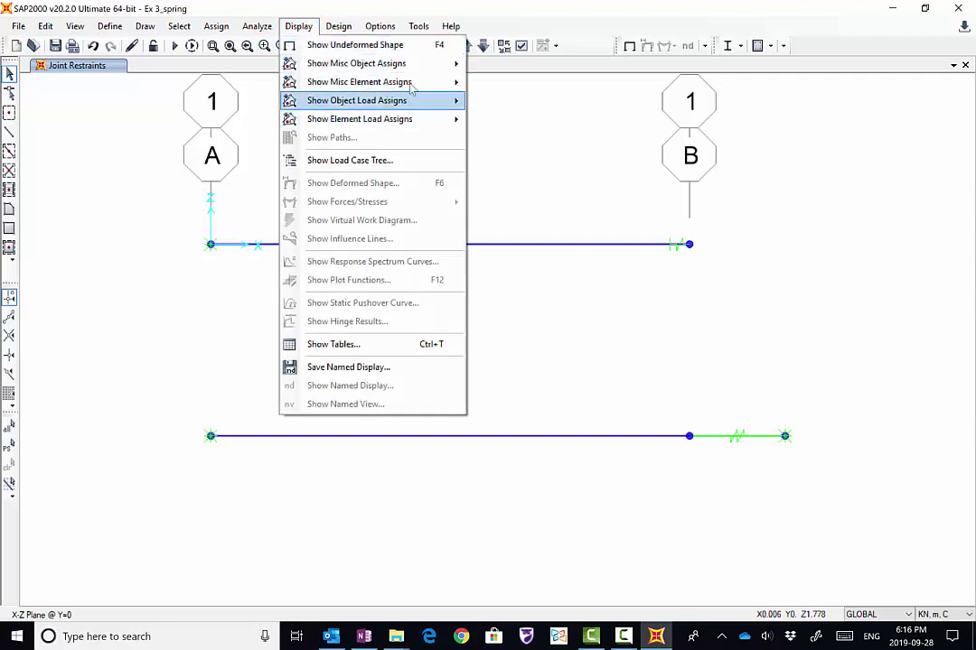
pyautogui.moveTo(411, 86)
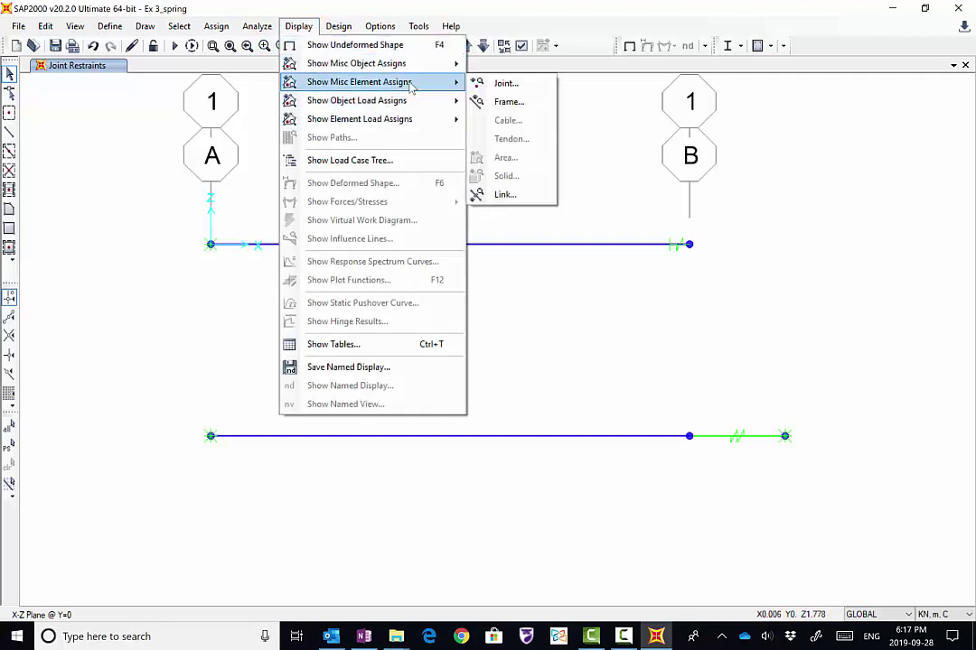
pyautogui.click(531, 109)
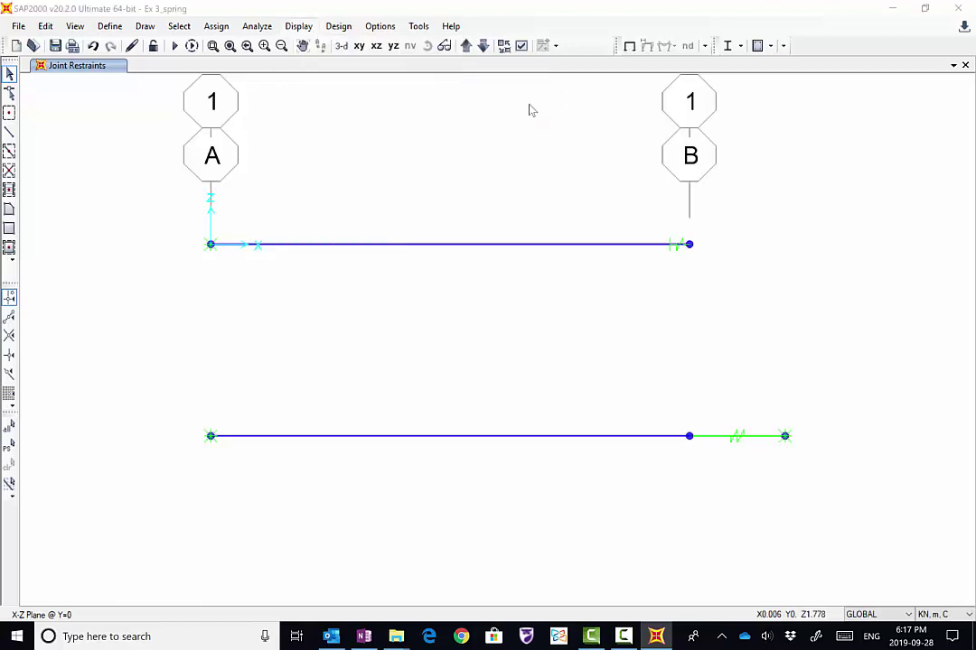
pyautogui.click(548, 400)
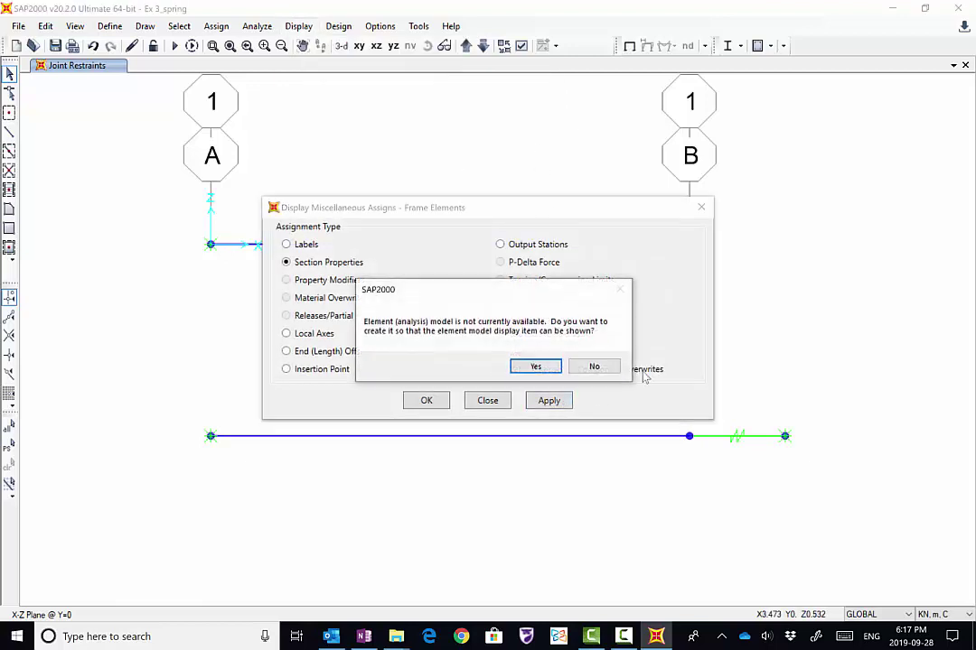
pyautogui.click(591, 366)
pyautogui.click(495, 400)
# Create the analysis model and display the Dist axial span loading forces with values on the frame elements
pyautogui.click(311, 29)
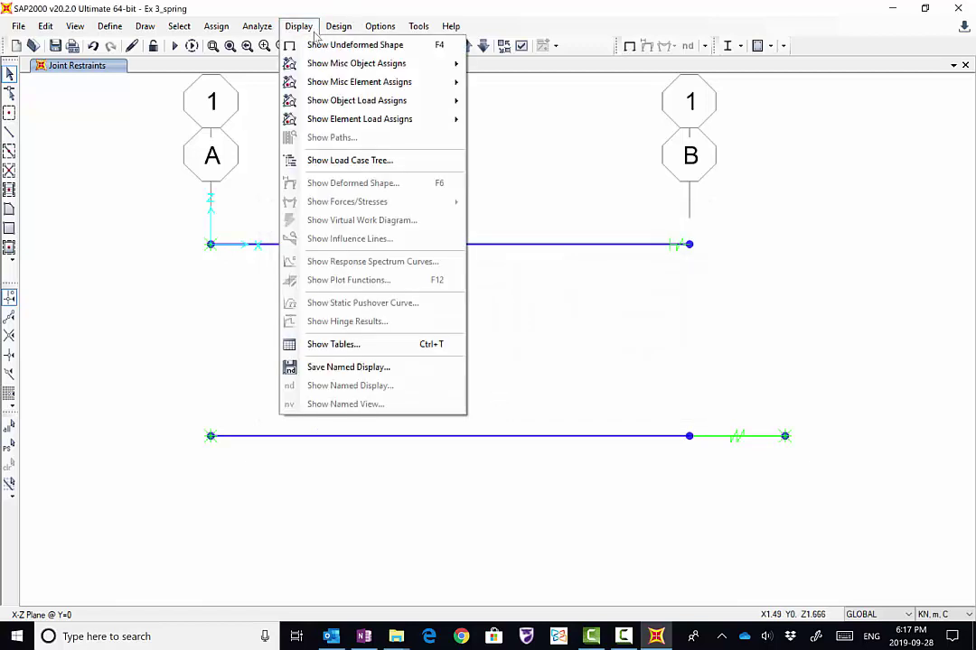
pyautogui.moveTo(466, 125)
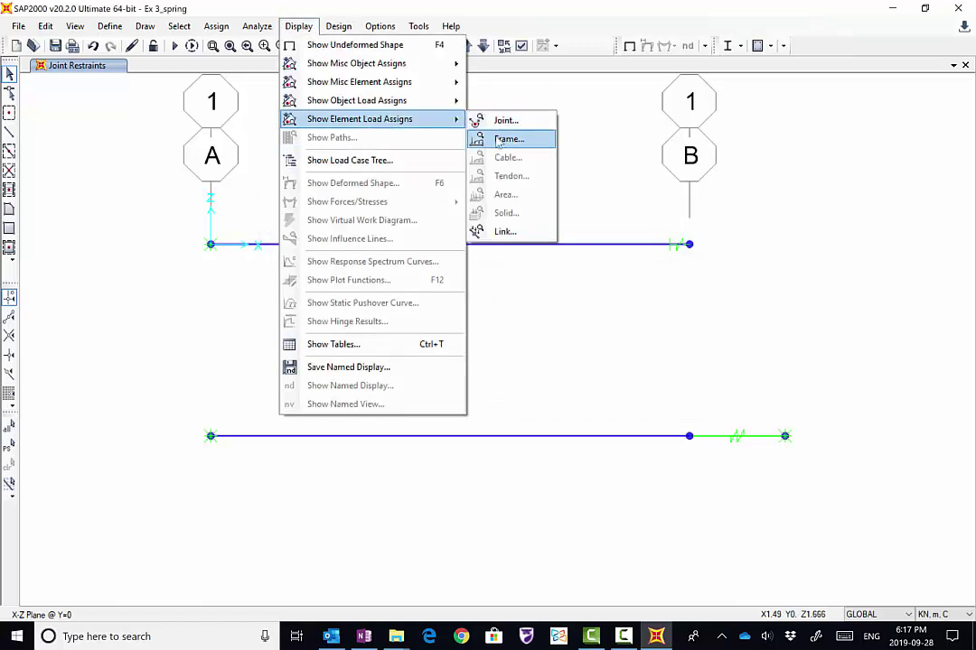
pyautogui.click(506, 138)
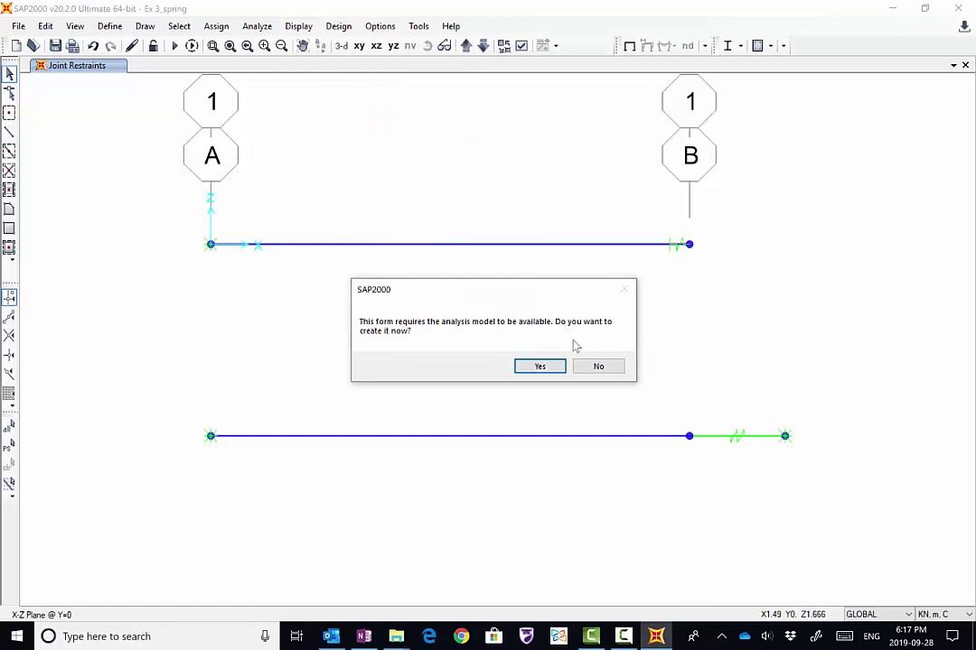
pyautogui.click(551, 369)
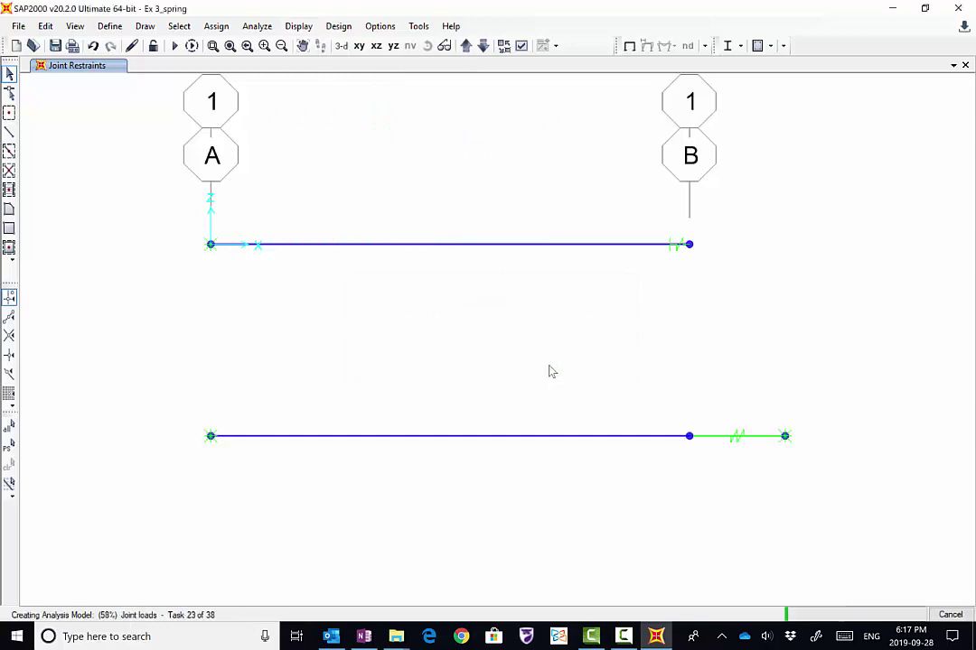
pyautogui.click(449, 199)
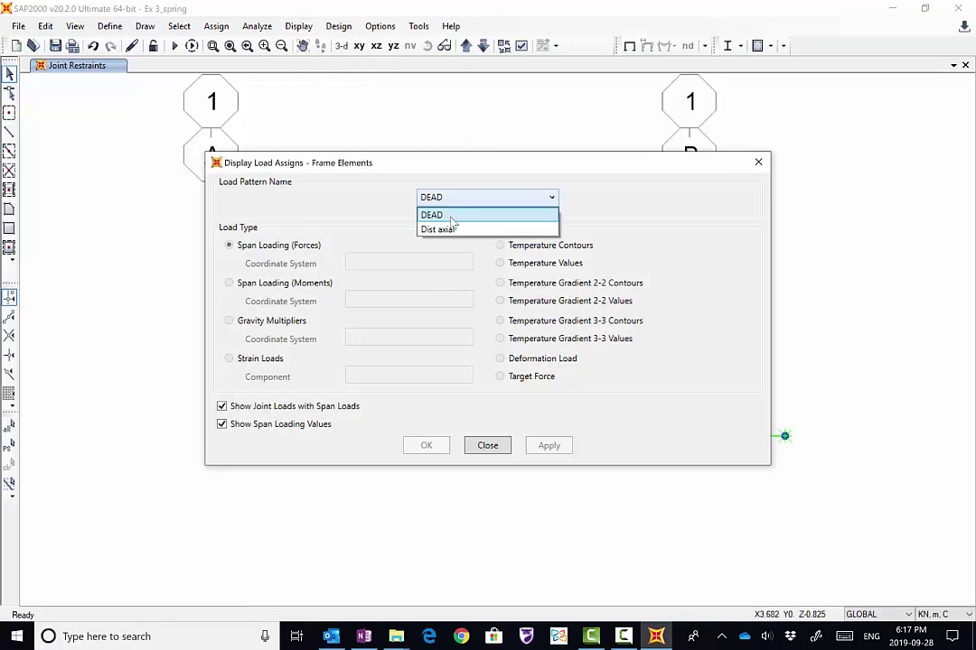
pyautogui.click(451, 230)
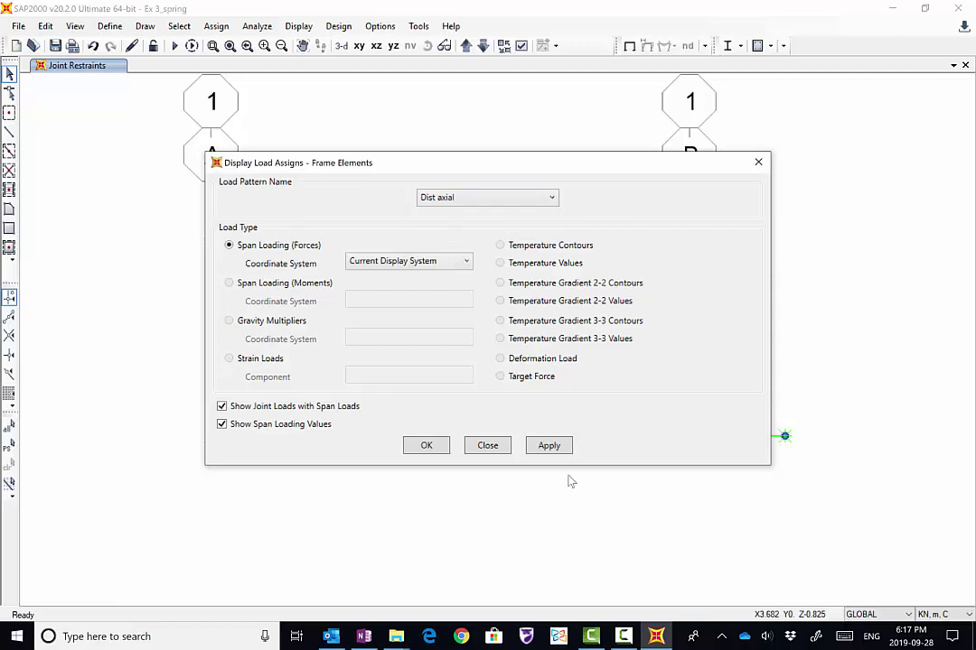
pyautogui.click(436, 451)
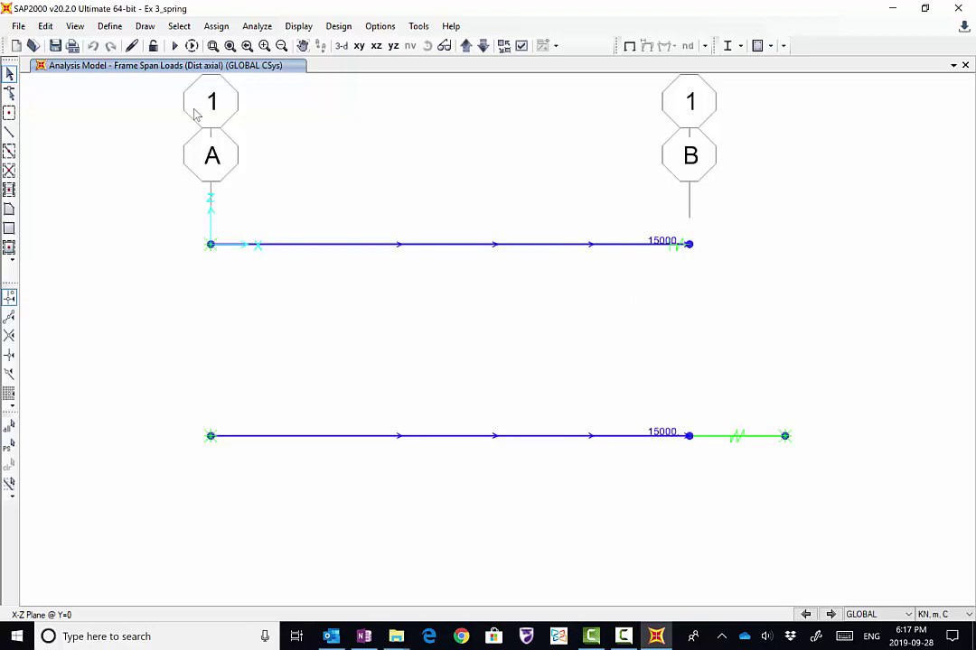
# Run the analysis for the Dist axial load case, leaving DEAD and MODAL out
pyautogui.click(174, 45)
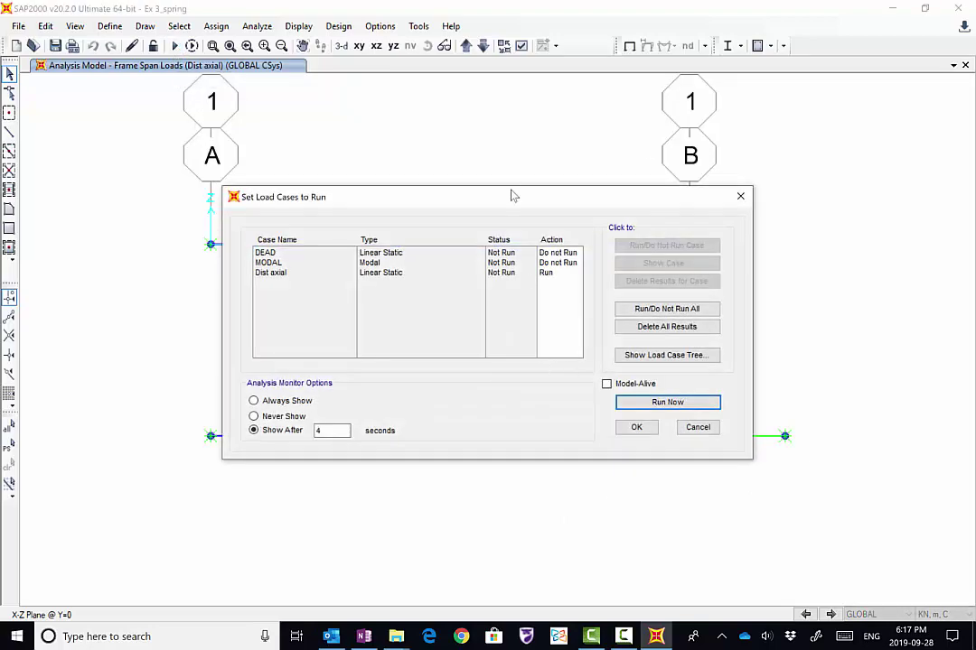
pyautogui.moveTo(513, 196); pyautogui.dragTo(341, 90)
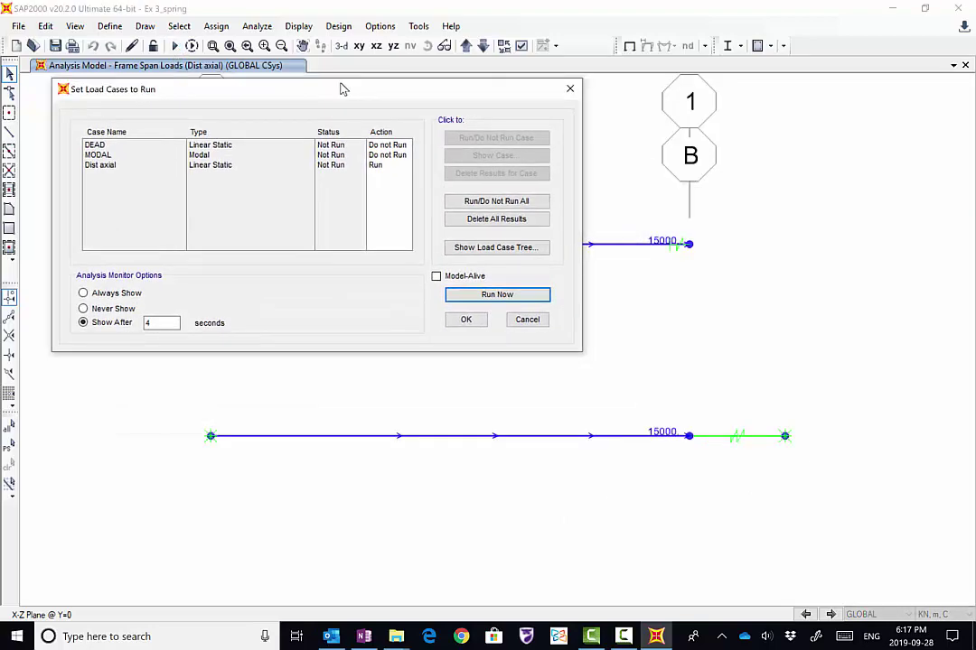
pyautogui.click(467, 321)
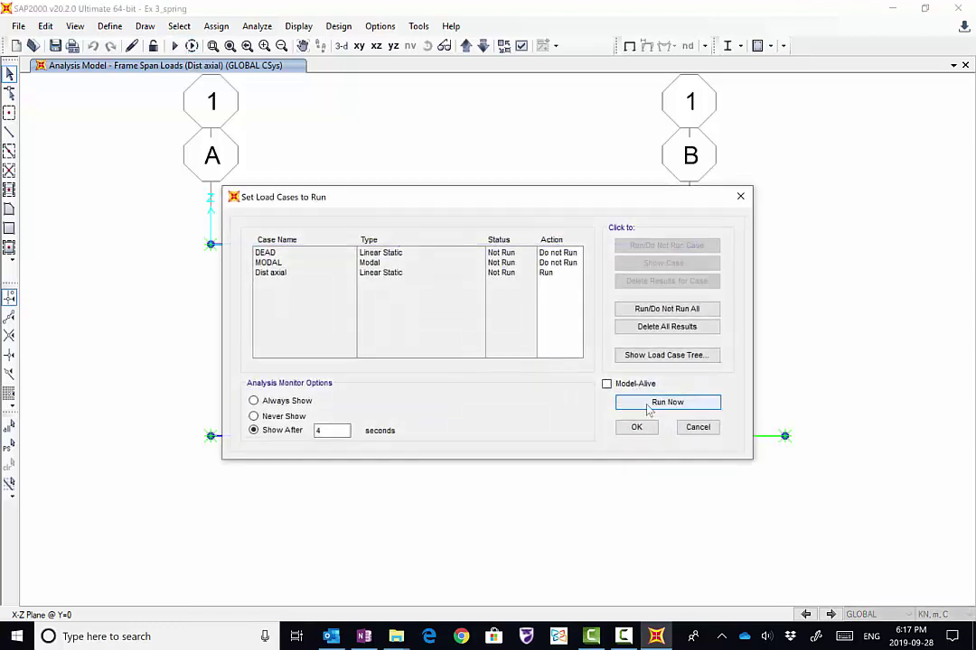
pyautogui.click(647, 403)
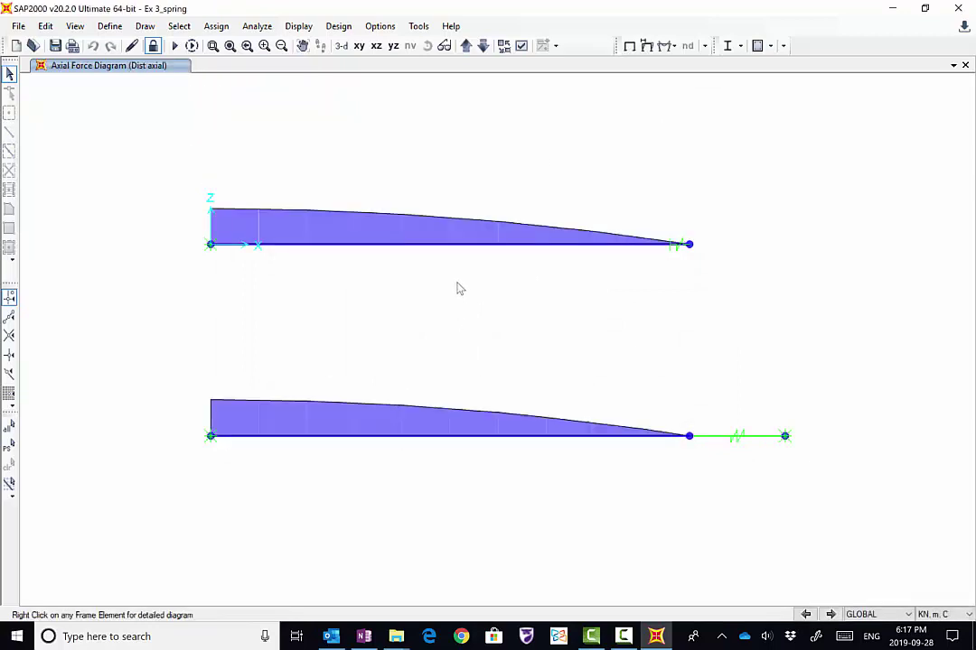
# Display the deformed shape for Dist axial, animate it and compare the displacements at the spring ends of both bars
pyautogui.click(647, 47)
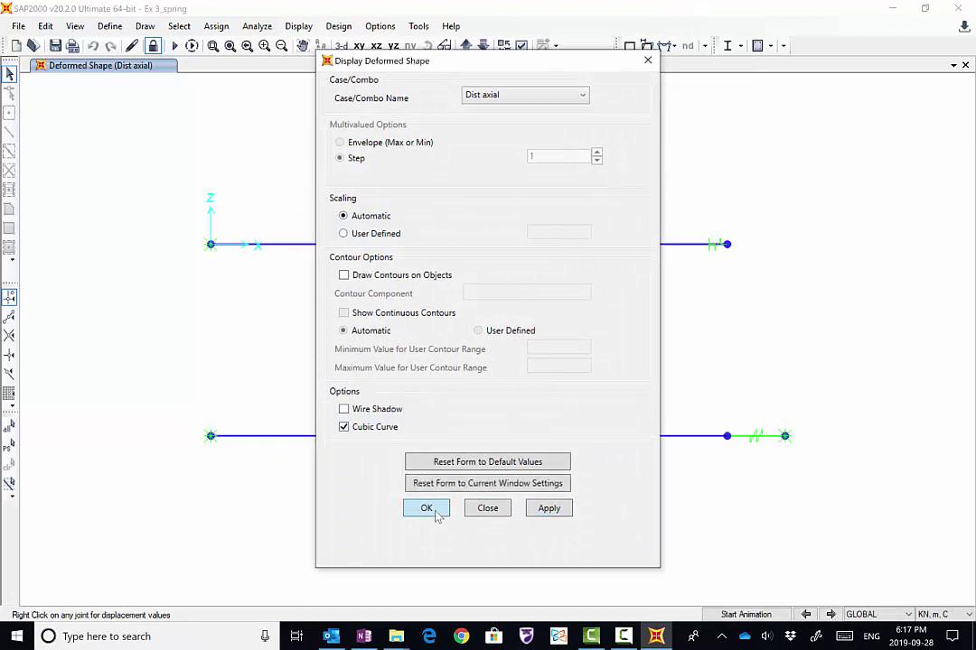
pyautogui.click(430, 509)
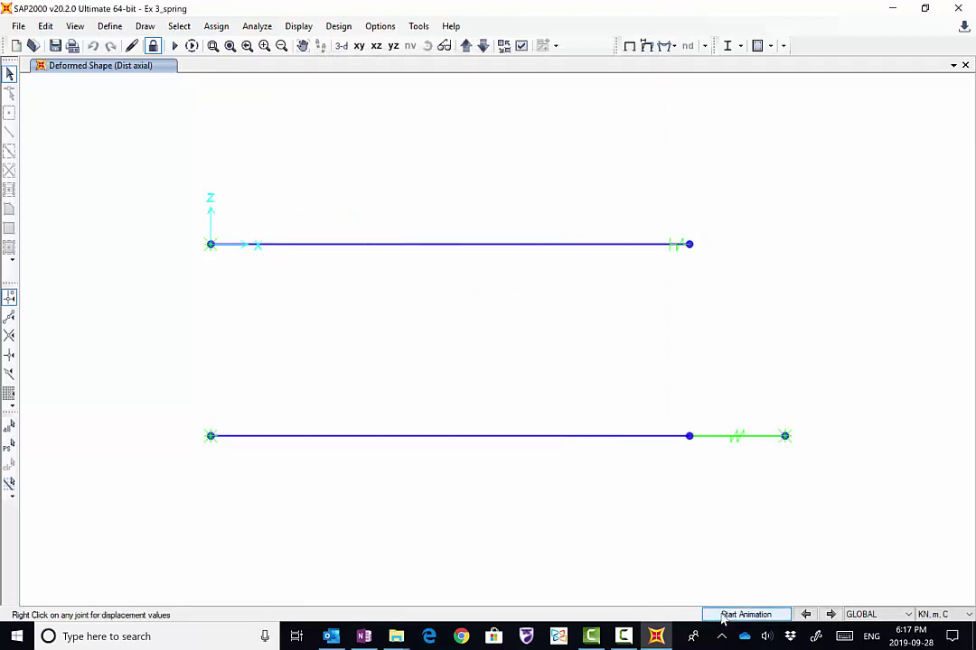
pyautogui.click(724, 617)
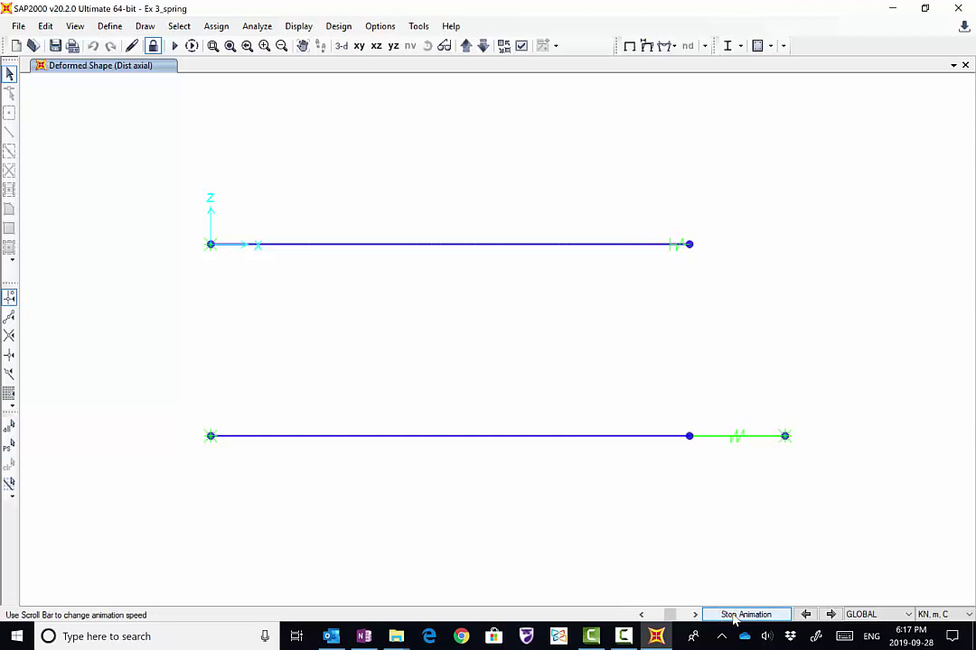
pyautogui.click(735, 618)
pyautogui.click(733, 617)
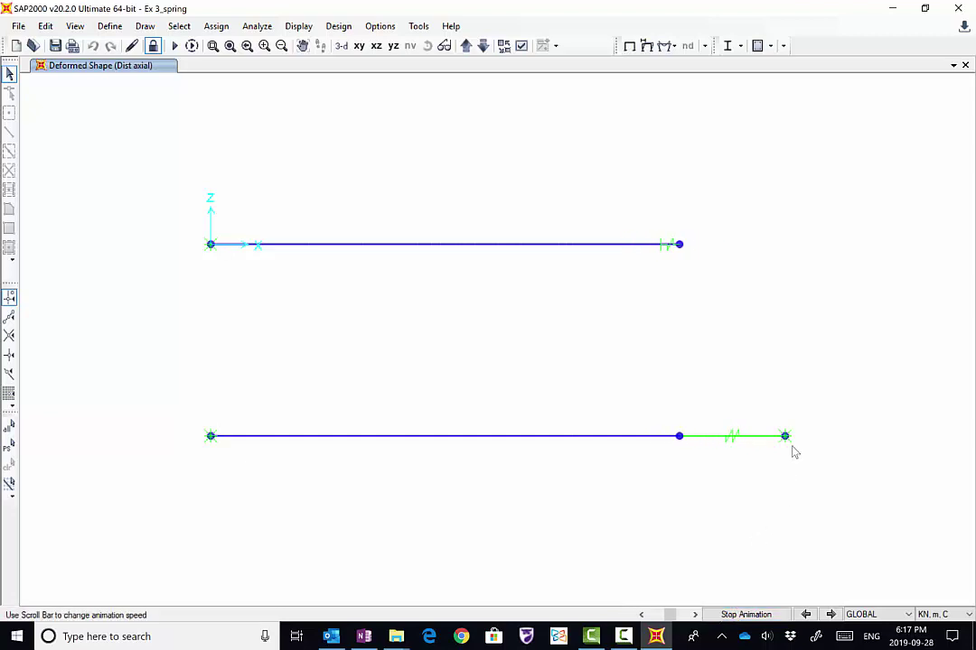
pyautogui.click(756, 616)
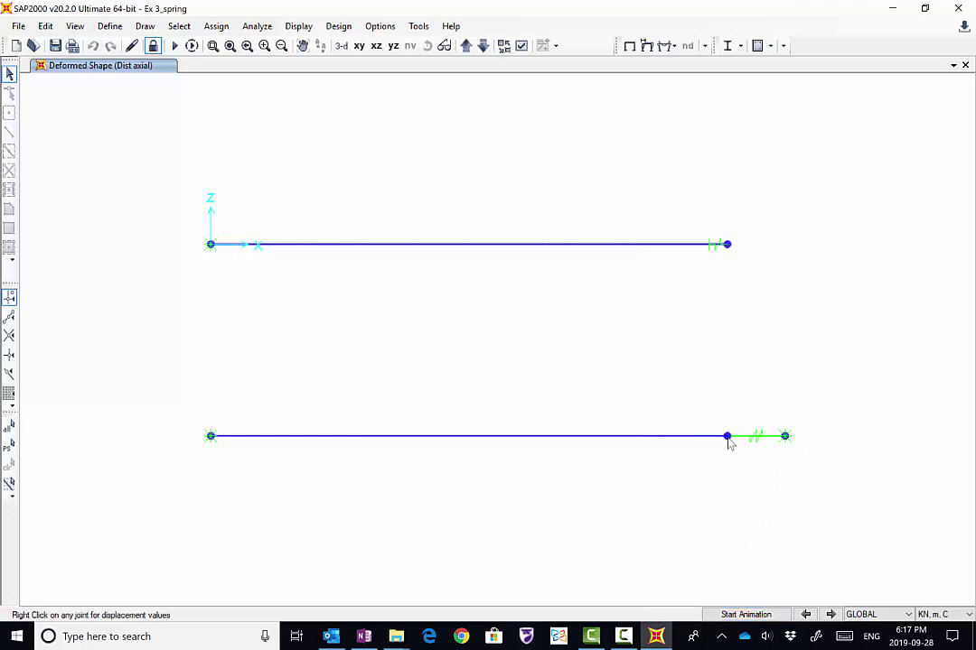
pyautogui.moveTo(729, 438)
pyautogui.moveTo(725, 246)
# Display the joint reactions for the Dist axial case as arrows
pyautogui.click(673, 47)
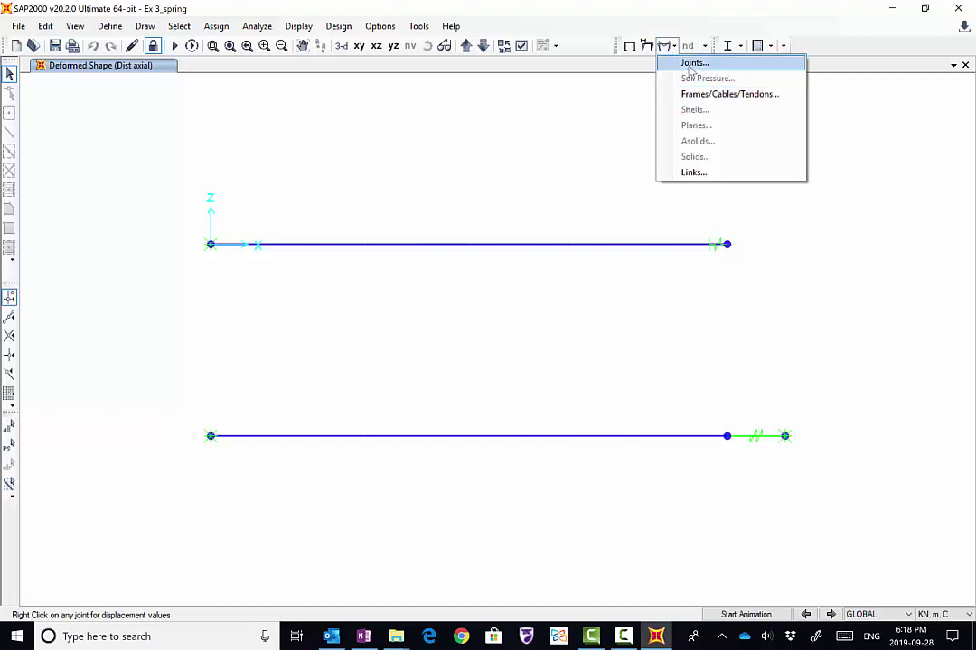
pyautogui.click(691, 64)
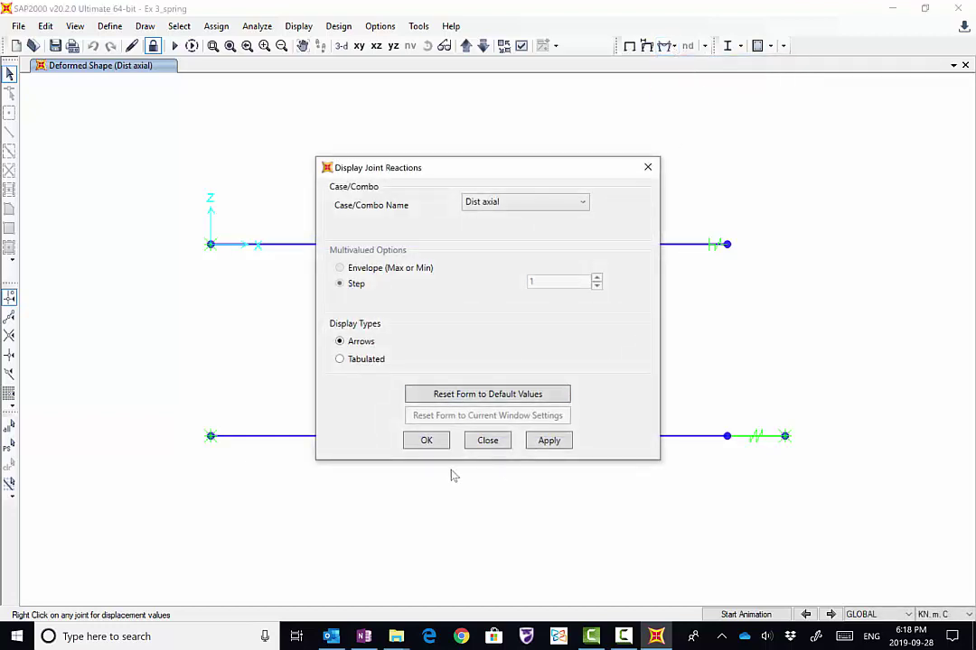
pyautogui.click(441, 446)
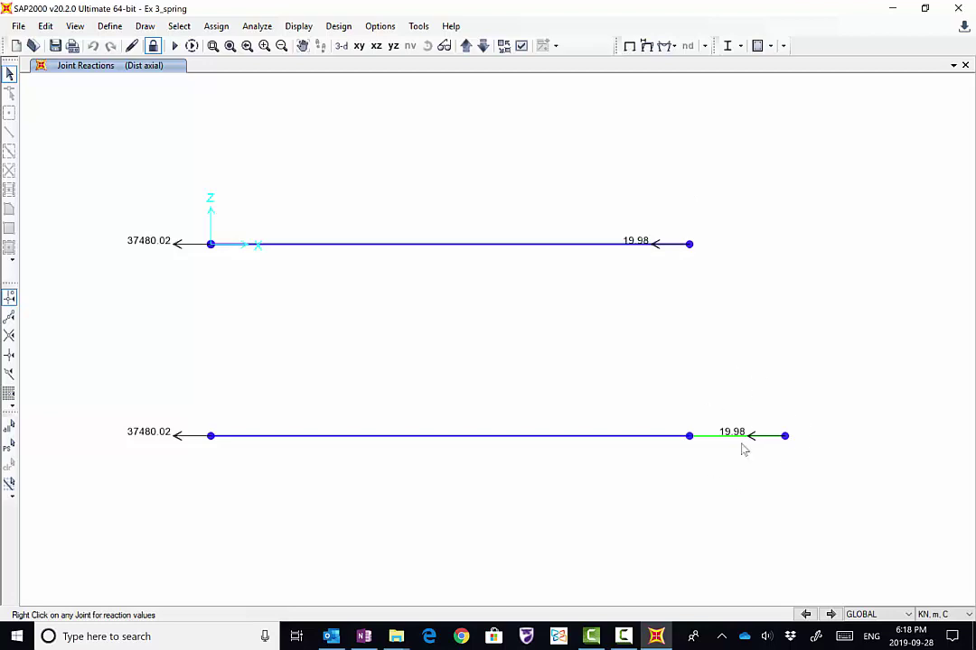
# Display the S11 stress diagram of the frames for Dist axial, using Stress Max and showing values
pyautogui.click(674, 46)
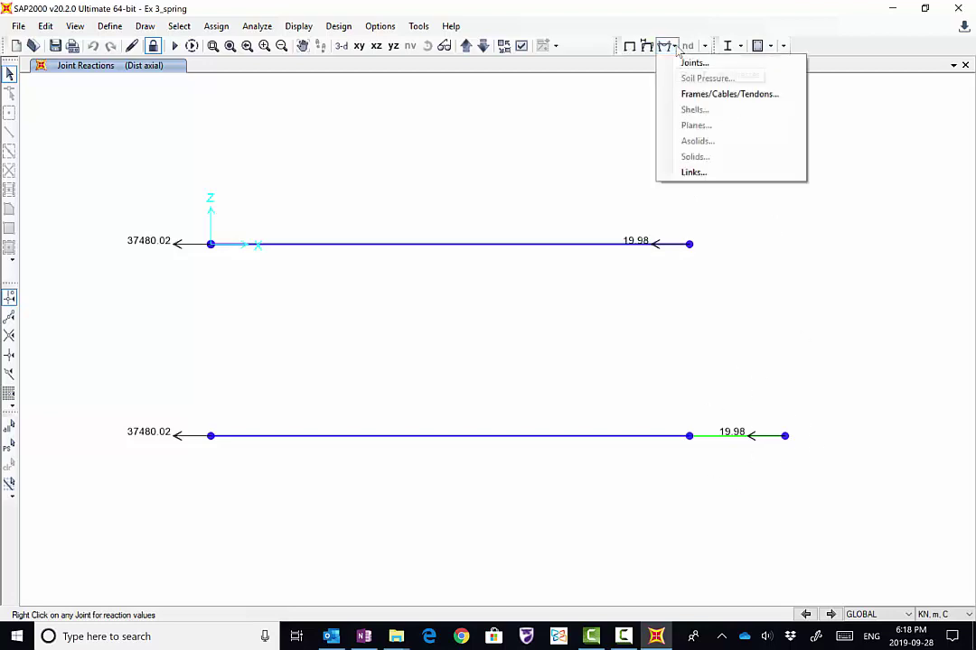
pyautogui.click(701, 95)
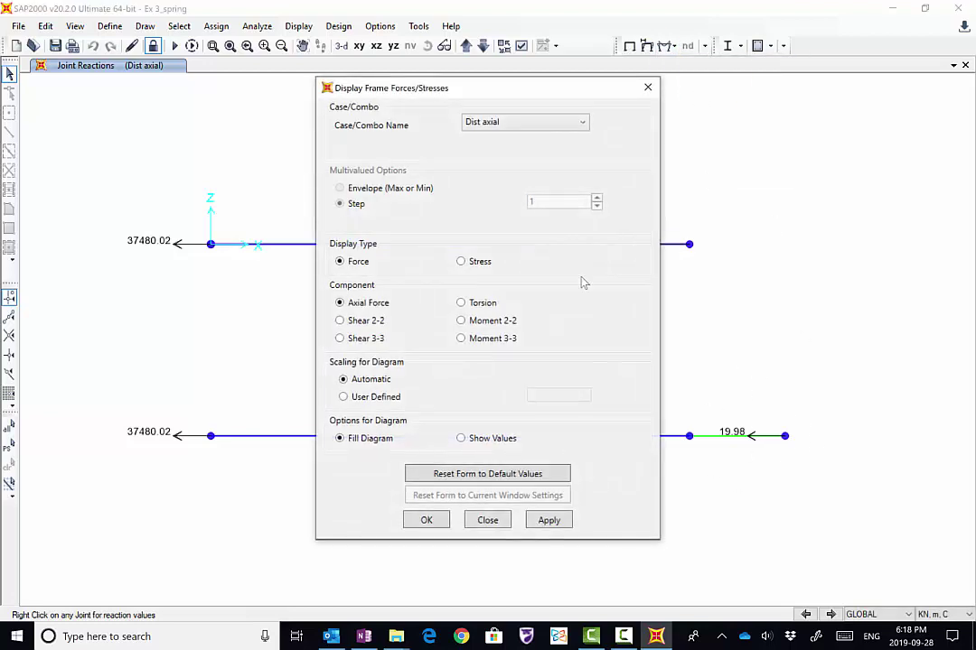
pyautogui.click(460, 261)
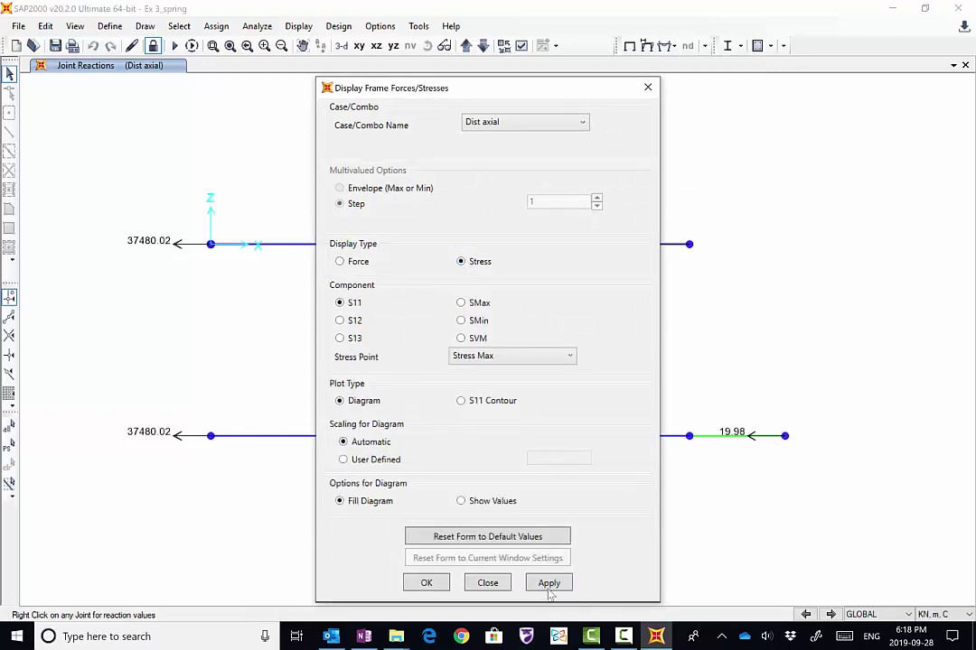
pyautogui.click(462, 501)
pyautogui.click(548, 584)
pyautogui.click(428, 584)
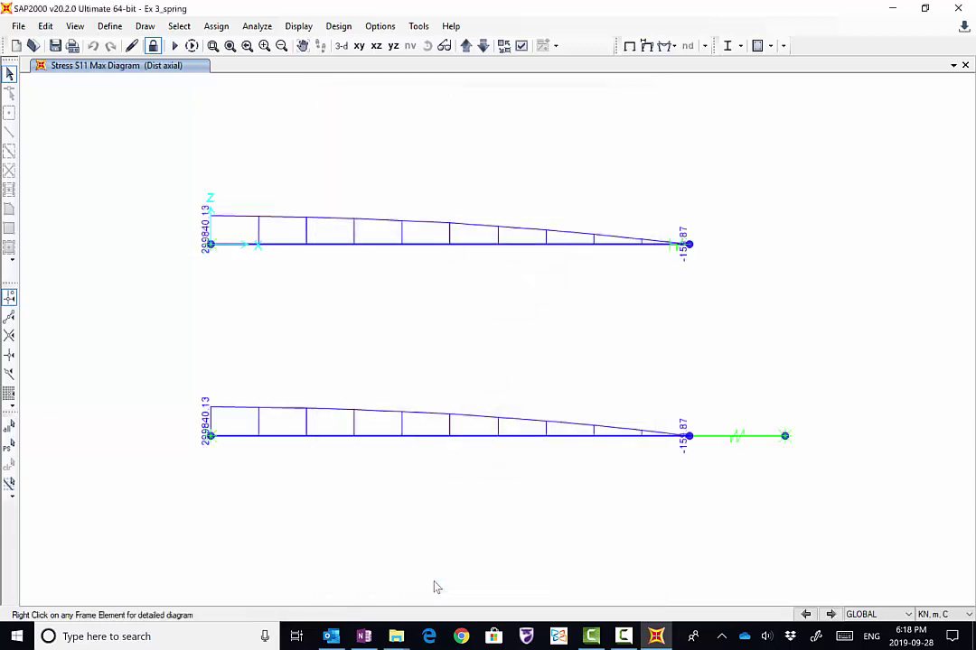